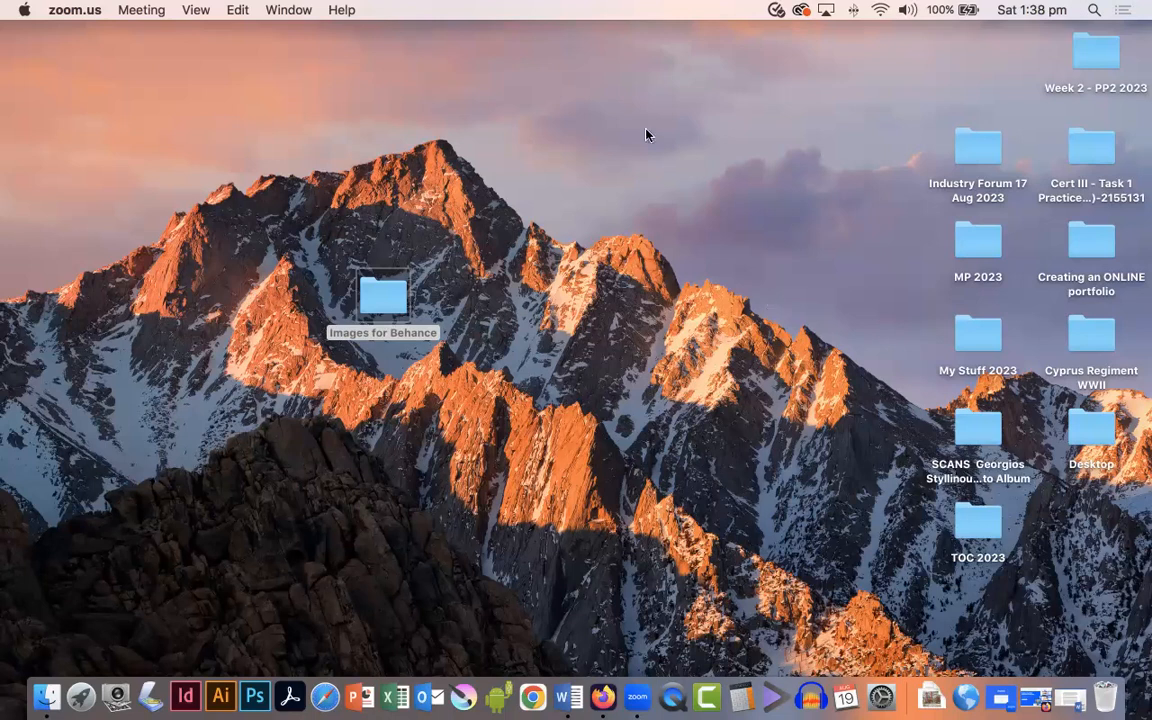
Step: Open the Images for Behance folder and preview the peasant-girl portraits and the banner image
{"action": "double_click", "coordinate": [383, 296]}
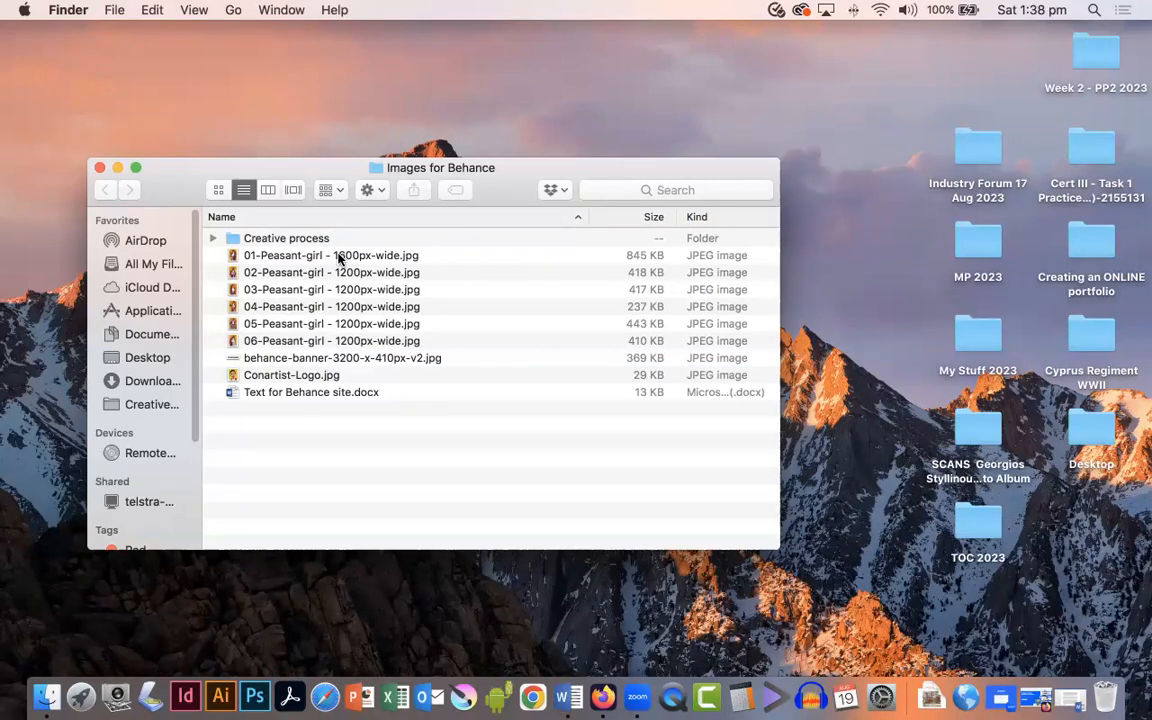
{"action": "left_click", "coordinate": [339, 258]}
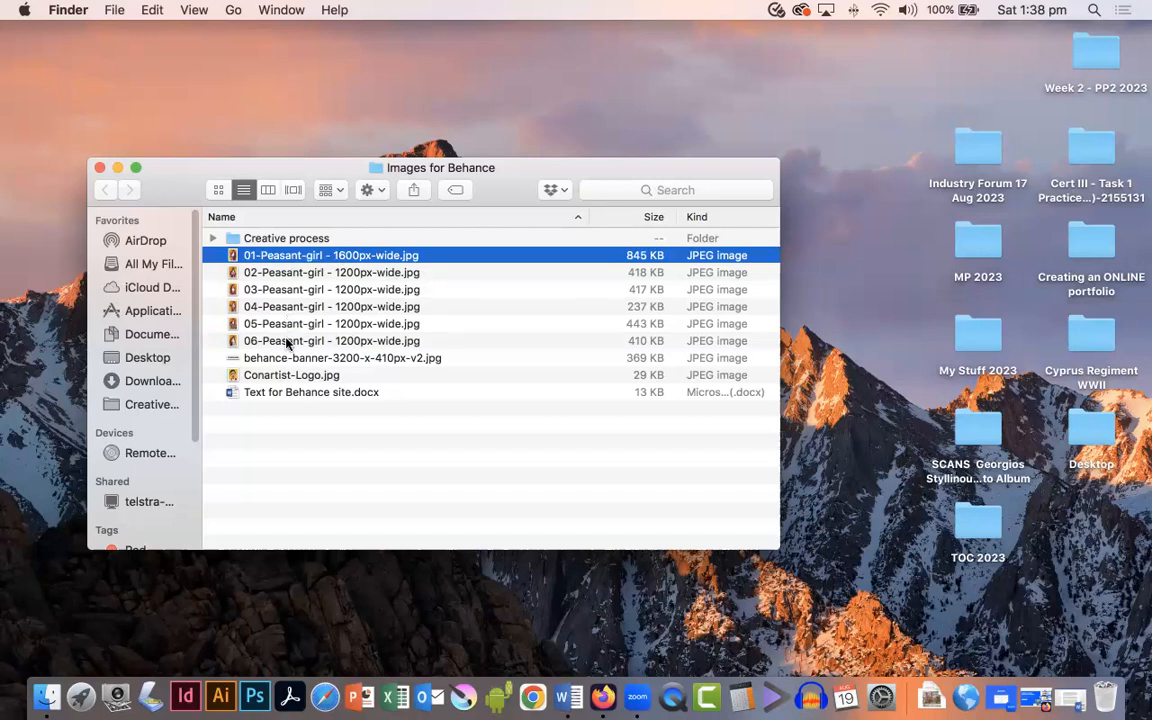
{"action": "key", "text": "space"}
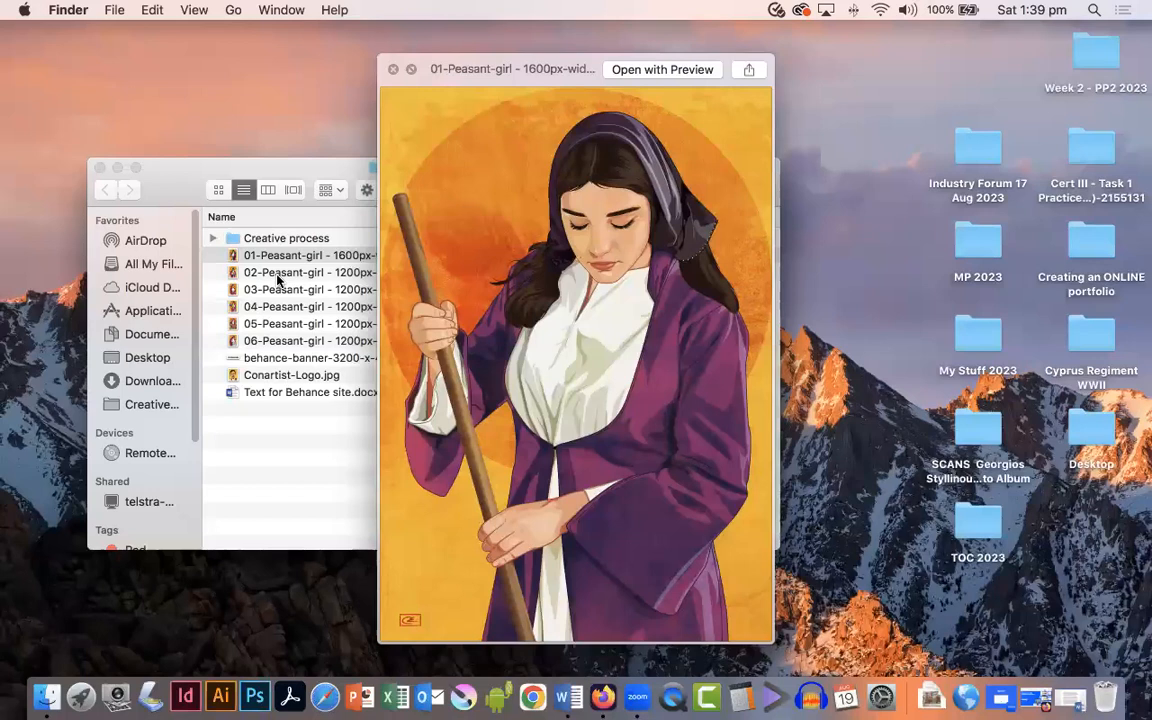
{"action": "key", "text": "space"}
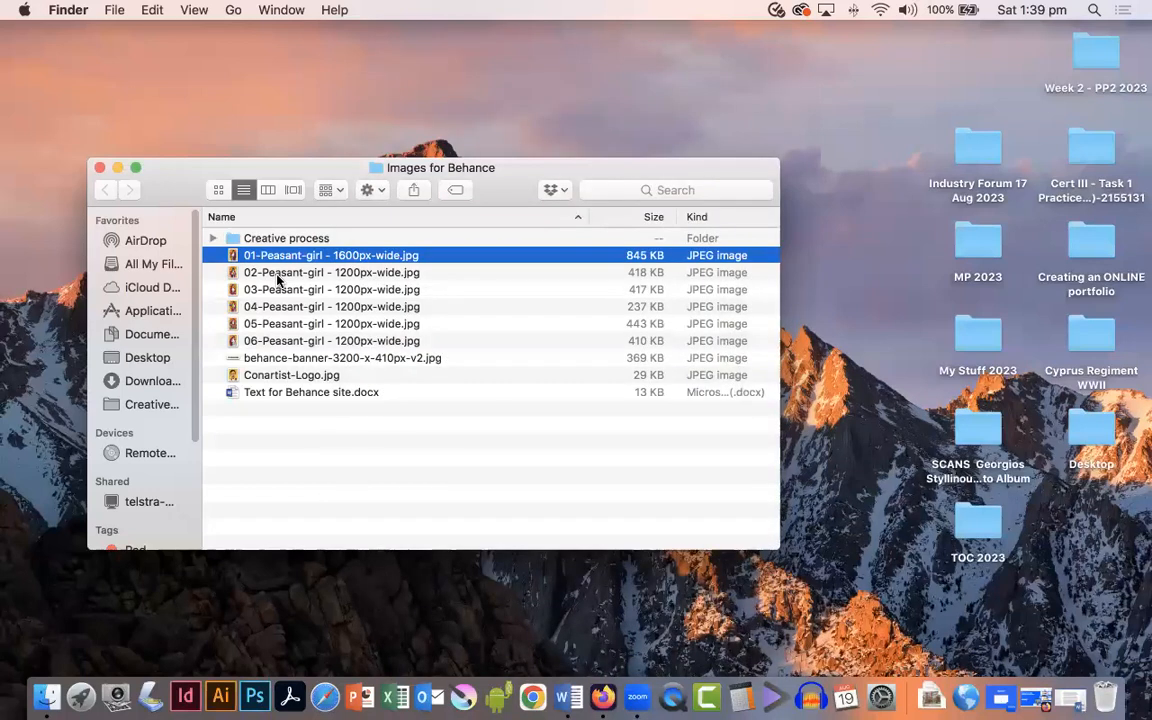
{"action": "key", "text": "space"}
{"action": "key", "text": "Down"}
{"action": "key", "text": "Down"}
{"action": "key", "text": "Down"}
{"action": "key", "text": "Down"}
{"action": "key", "text": "Down"}
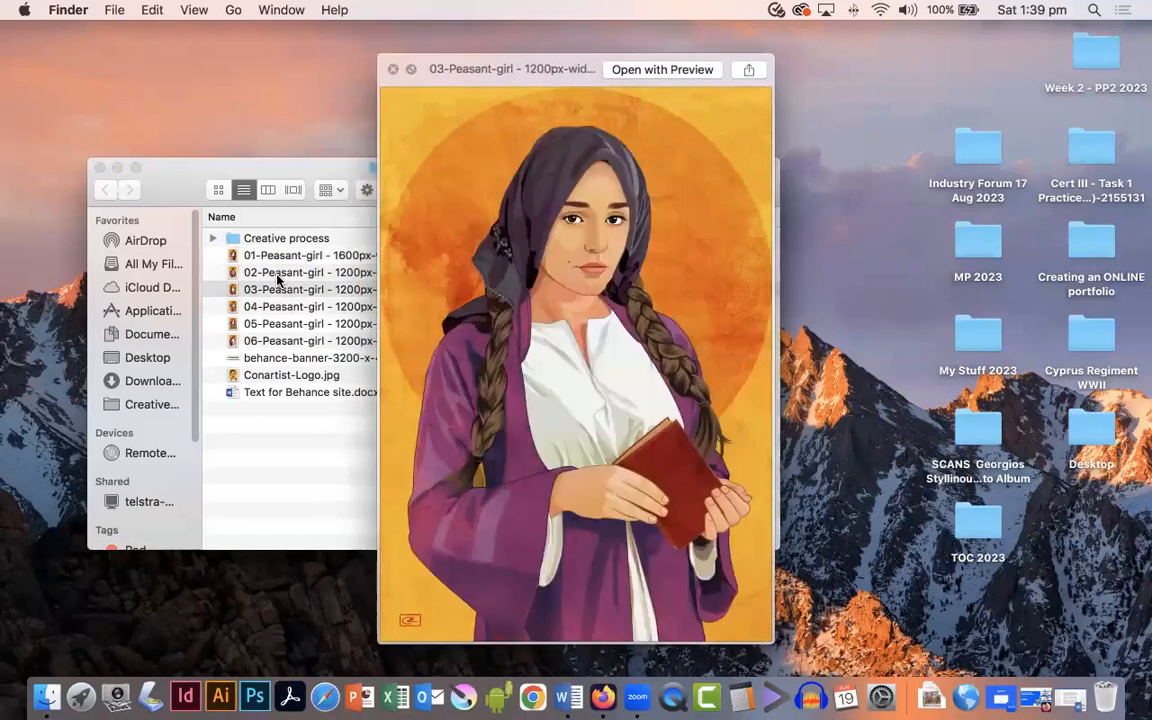
{"action": "key", "text": "space"}
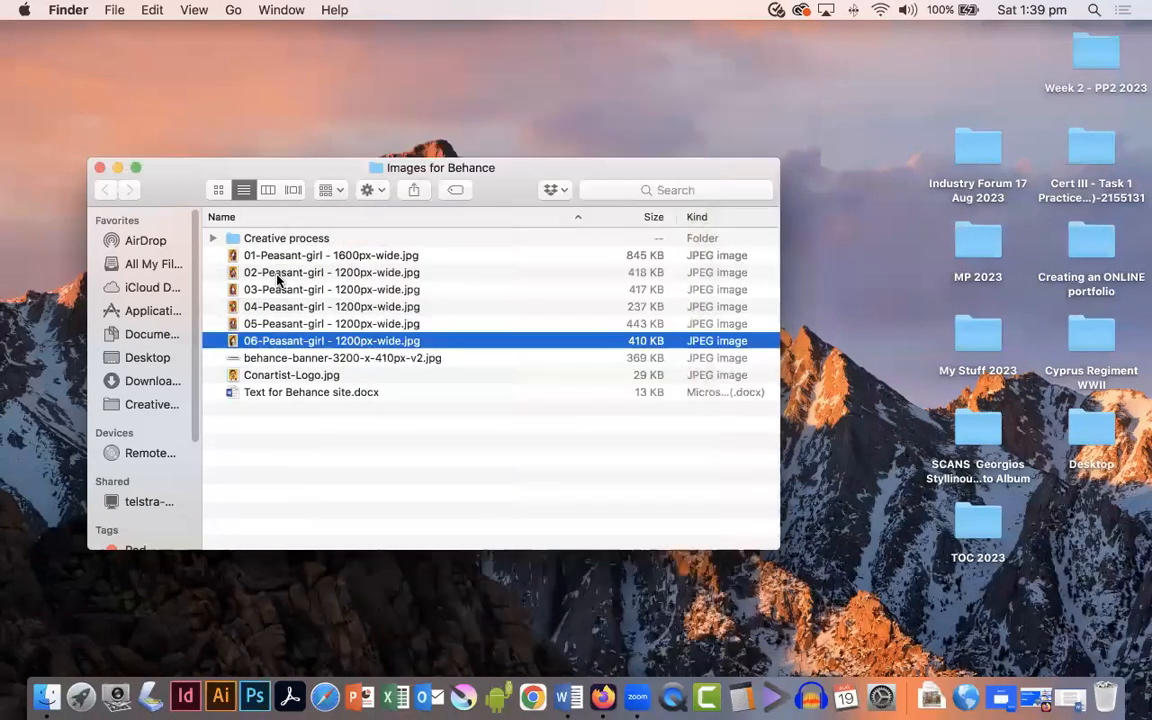
{"action": "key", "text": "Down"}
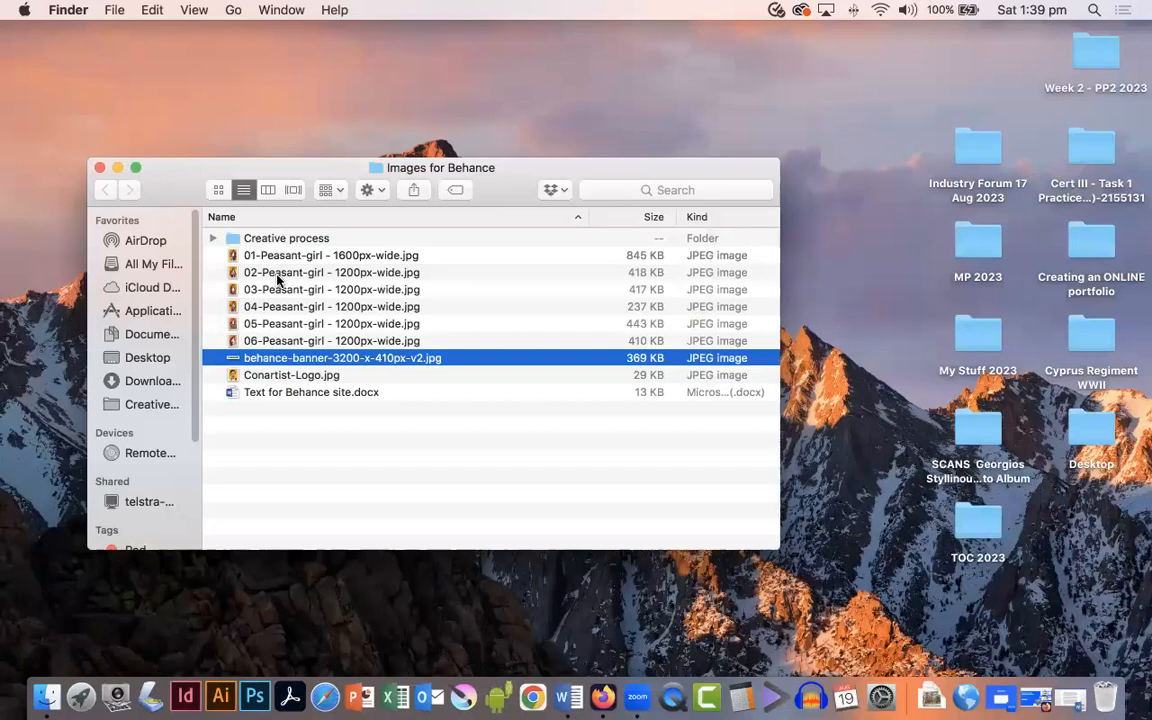
{"action": "key", "text": "space"}
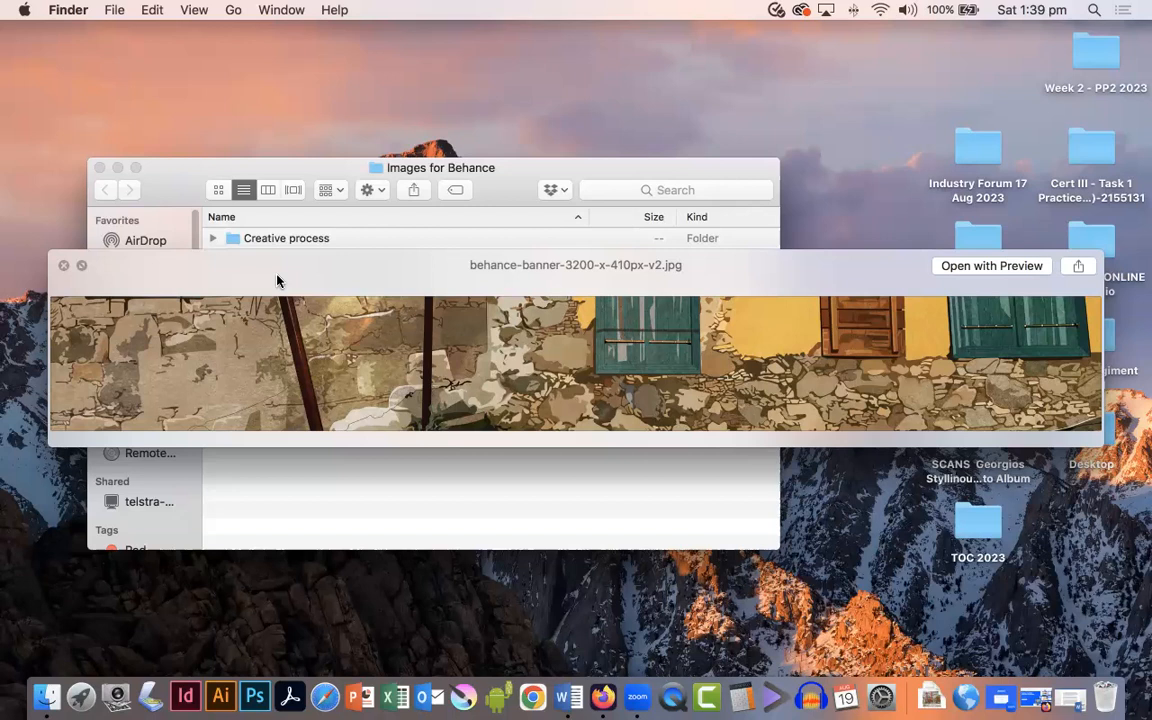
{"action": "key", "text": "space"}
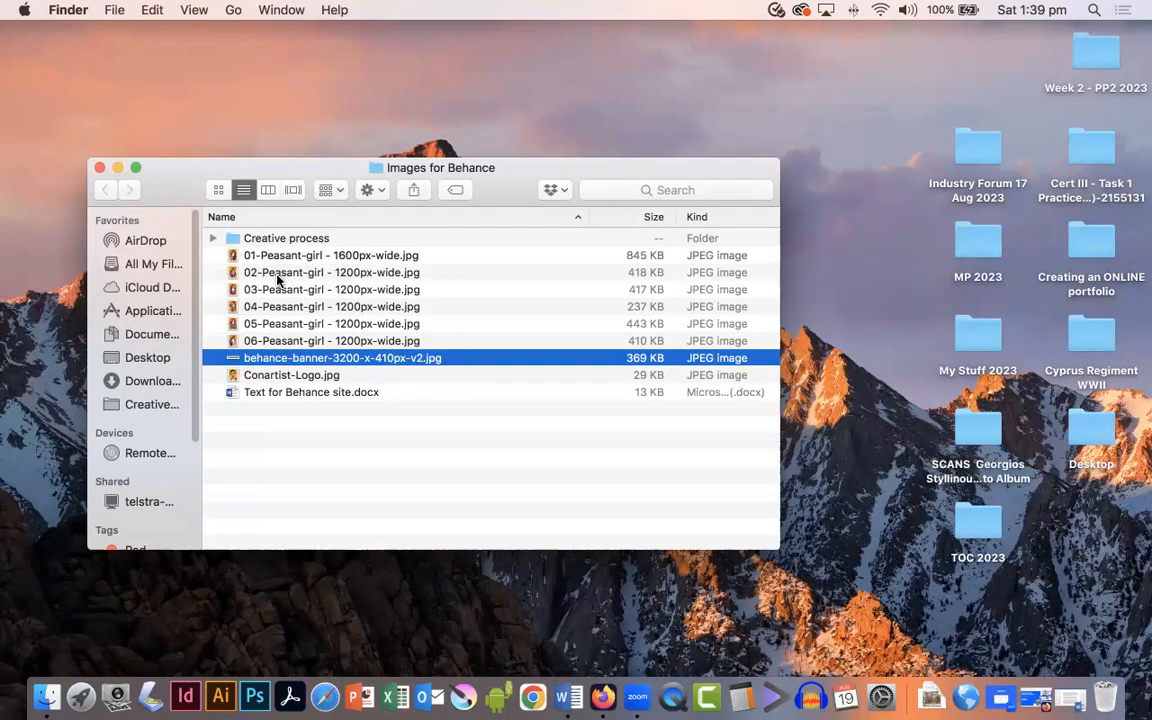
Step: Preview the Conartist-Logo image and the Text for Behance site document
{"action": "key", "text": "Down"}
{"action": "key", "text": "space"}
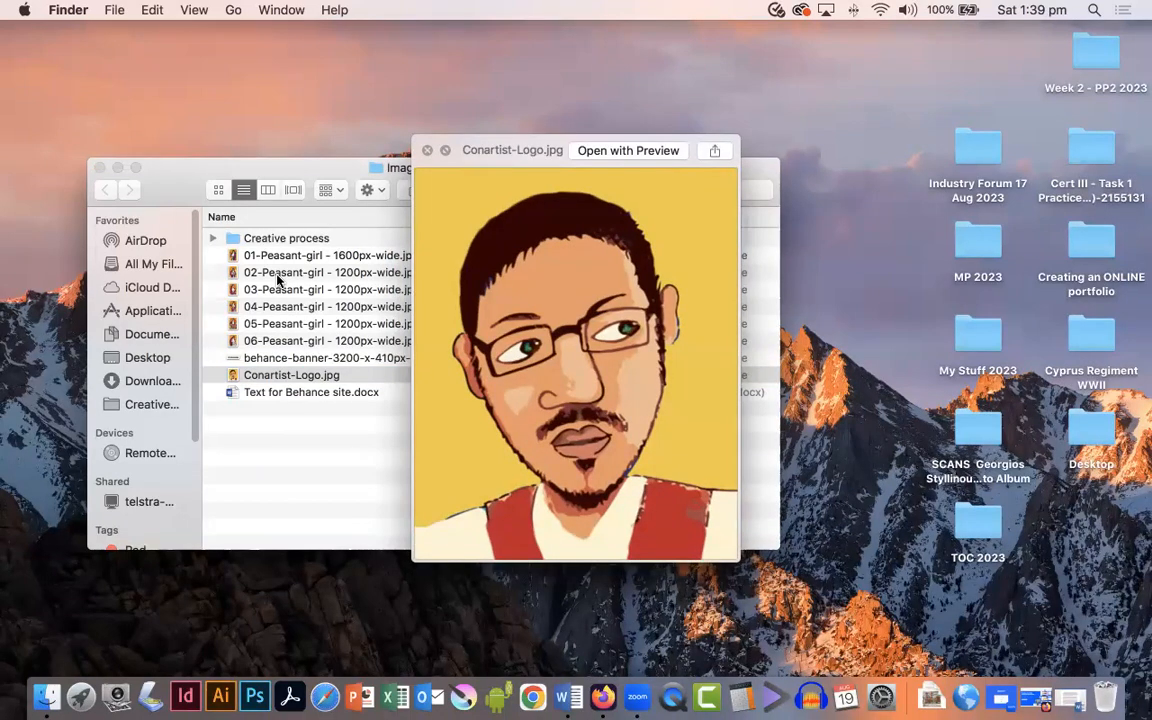
{"action": "key", "text": "space"}
{"action": "key", "text": "Down"}
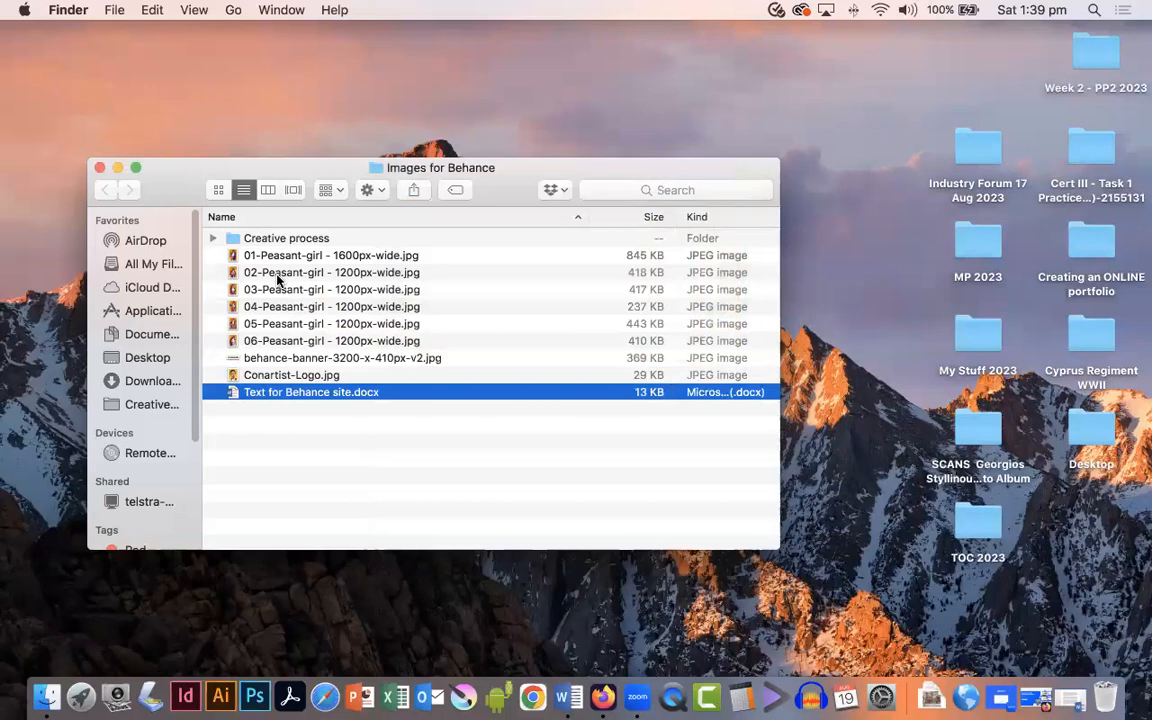
{"action": "key", "text": "space"}
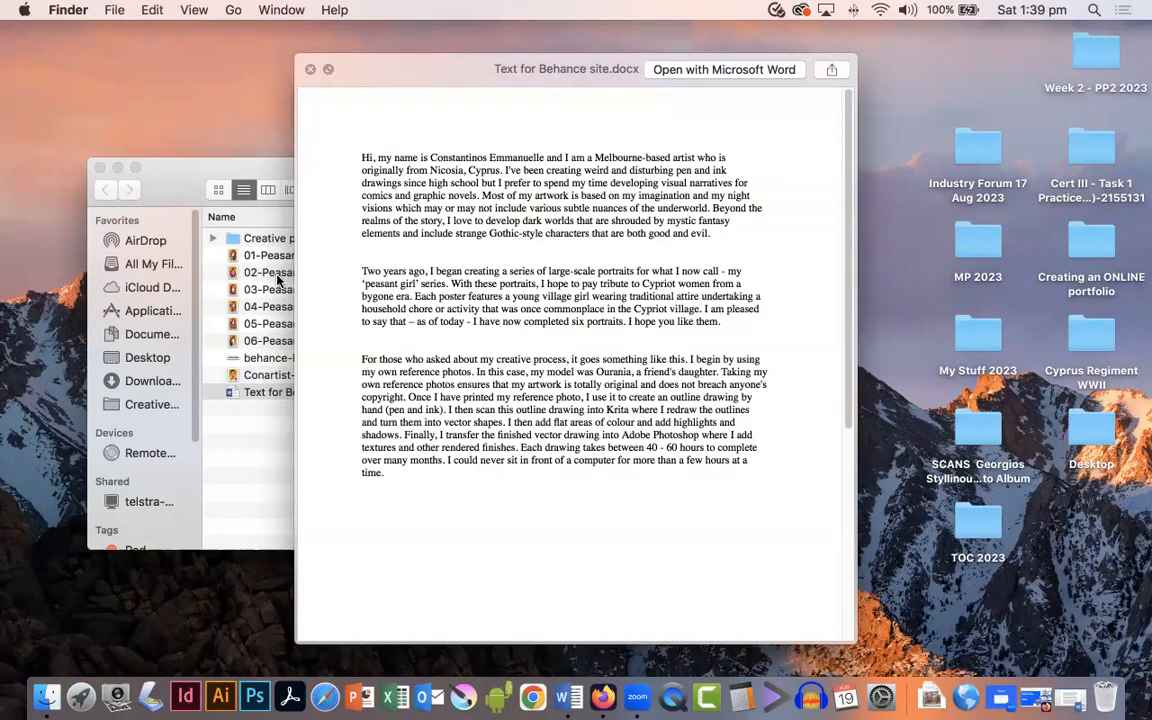
{"action": "key", "text": "space"}
Step: Expand the Creative process folder, preview images 01.jpg to 09.jpg, then collapse it and close the folder window
{"action": "left_click", "coordinate": [213, 239]}
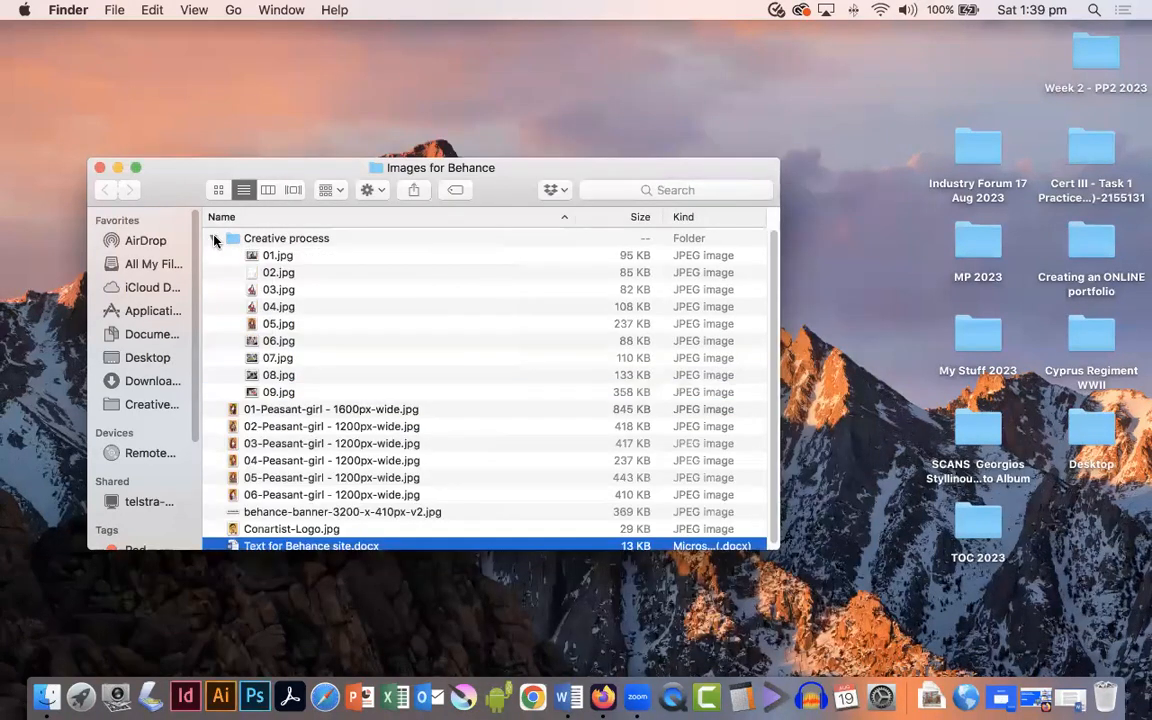
{"action": "left_click", "coordinate": [305, 257]}
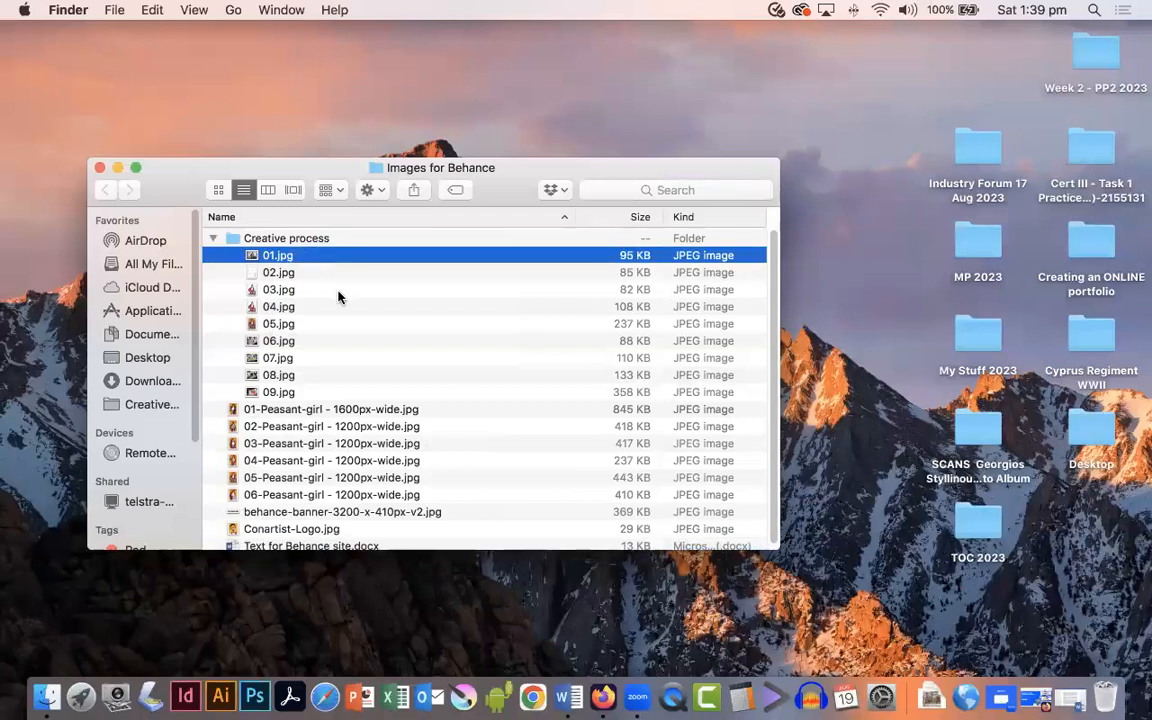
{"action": "key", "text": "space"}
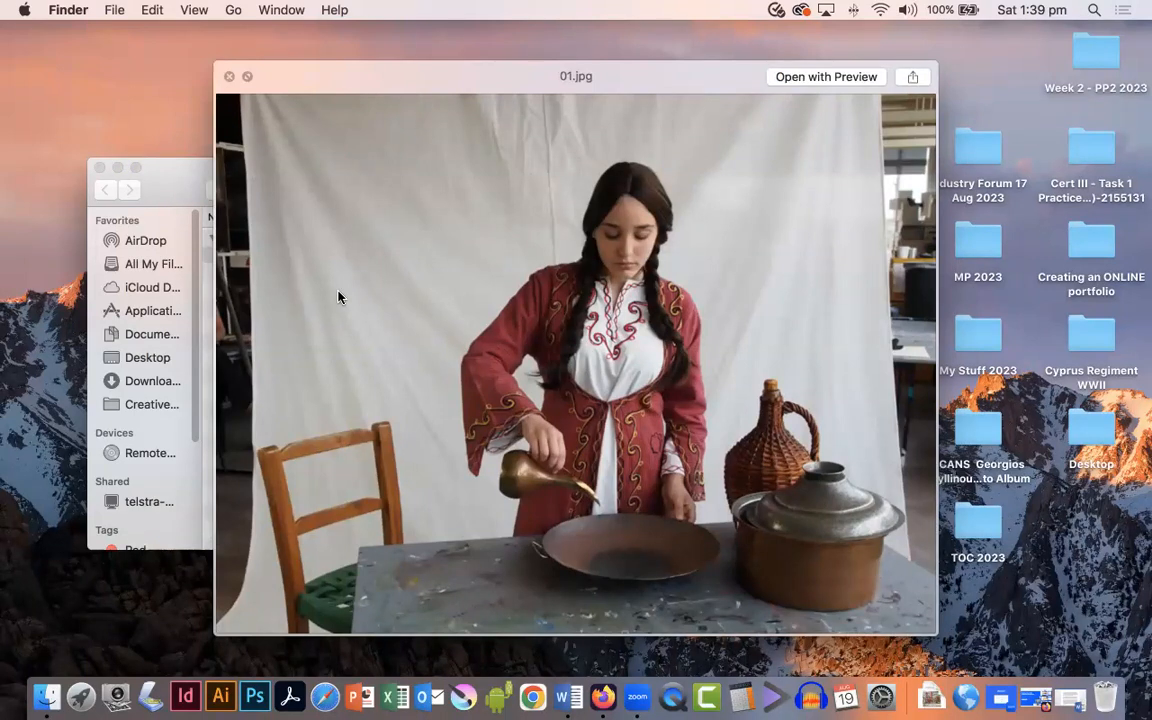
{"action": "key", "text": "Down"}
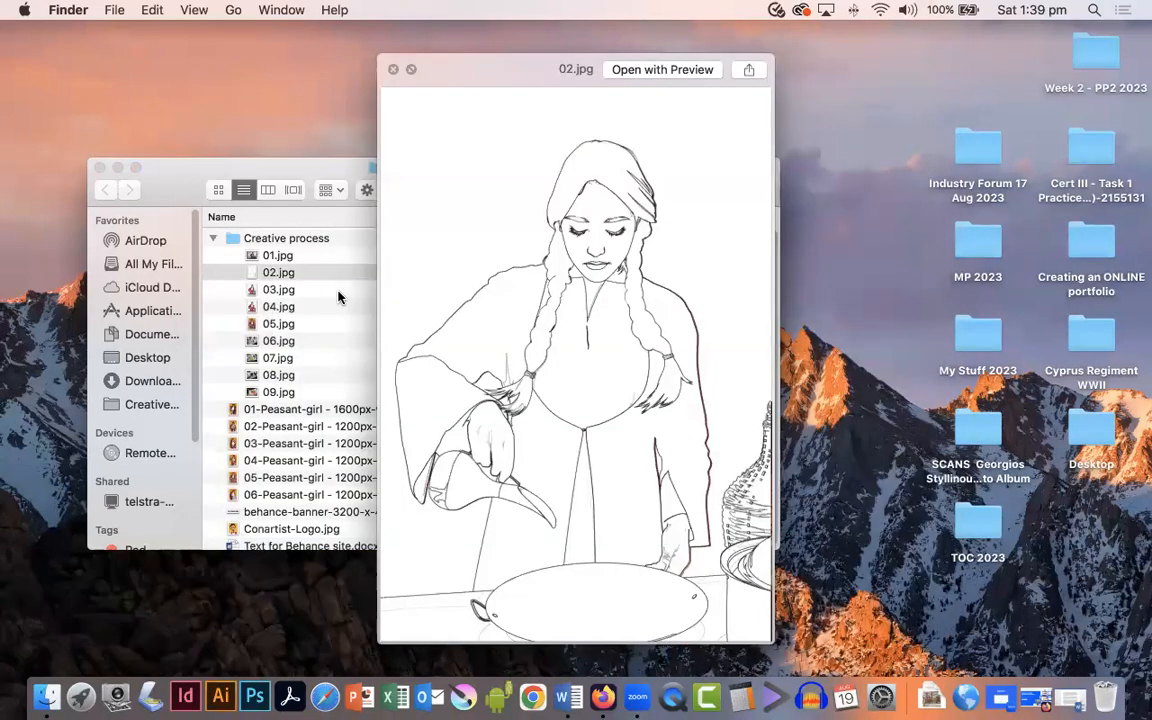
{"action": "key", "text": "Down"}
{"action": "key", "text": "Down"}
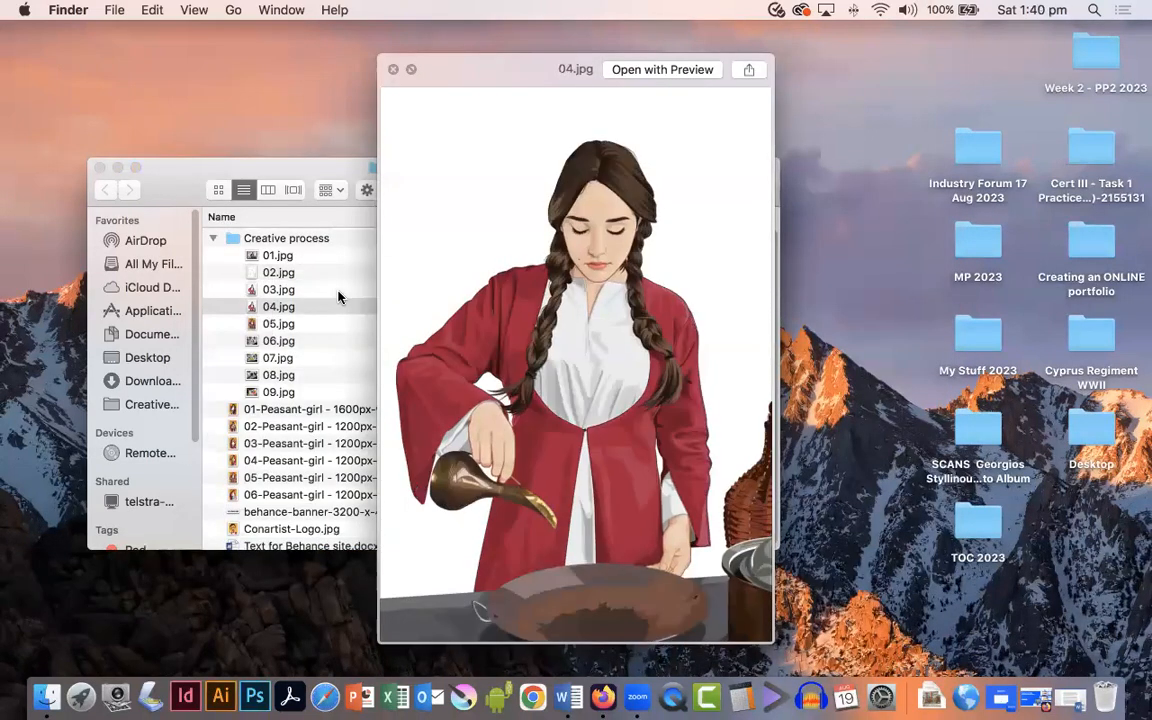
{"action": "key", "text": "Down"}
{"action": "key", "text": "Down"}
{"action": "key", "text": "Down"}
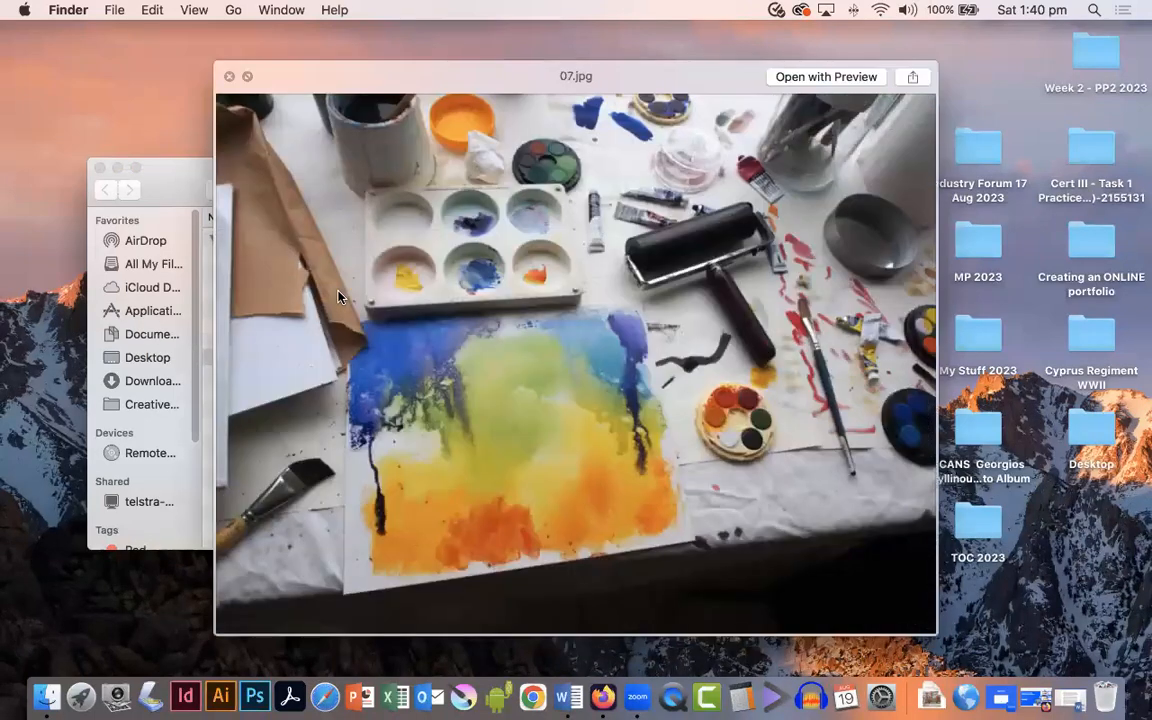
{"action": "key", "text": "Down"}
{"action": "key", "text": "Down"}
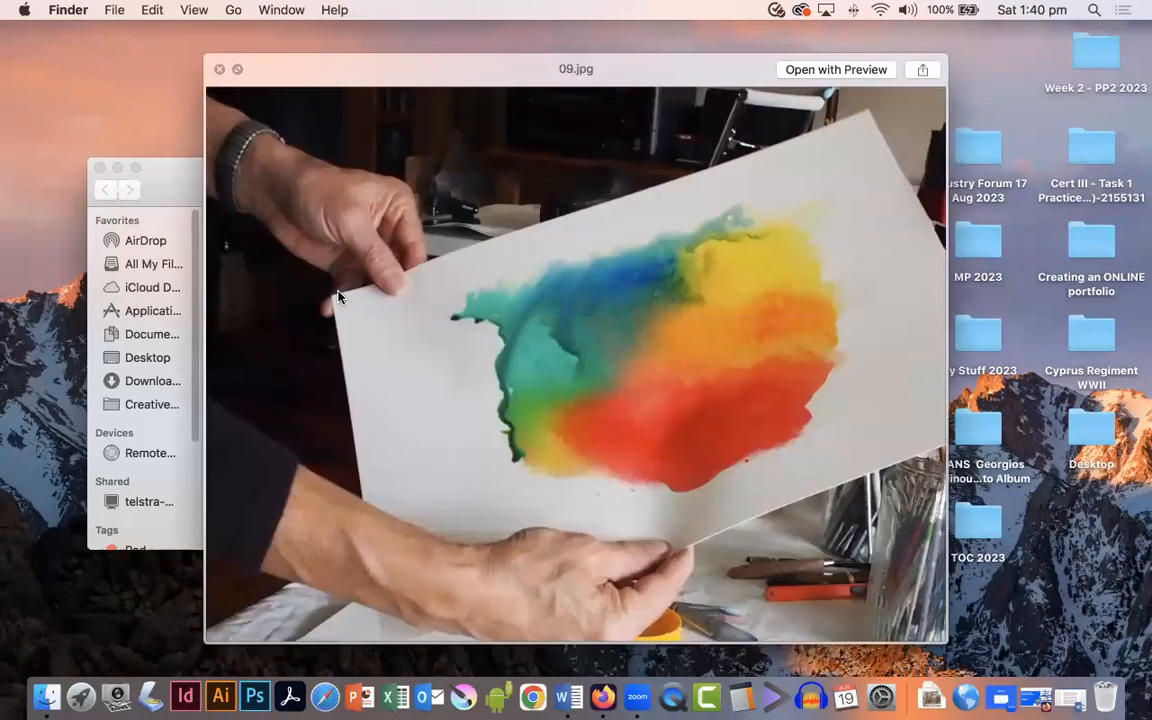
{"action": "key", "text": "space"}
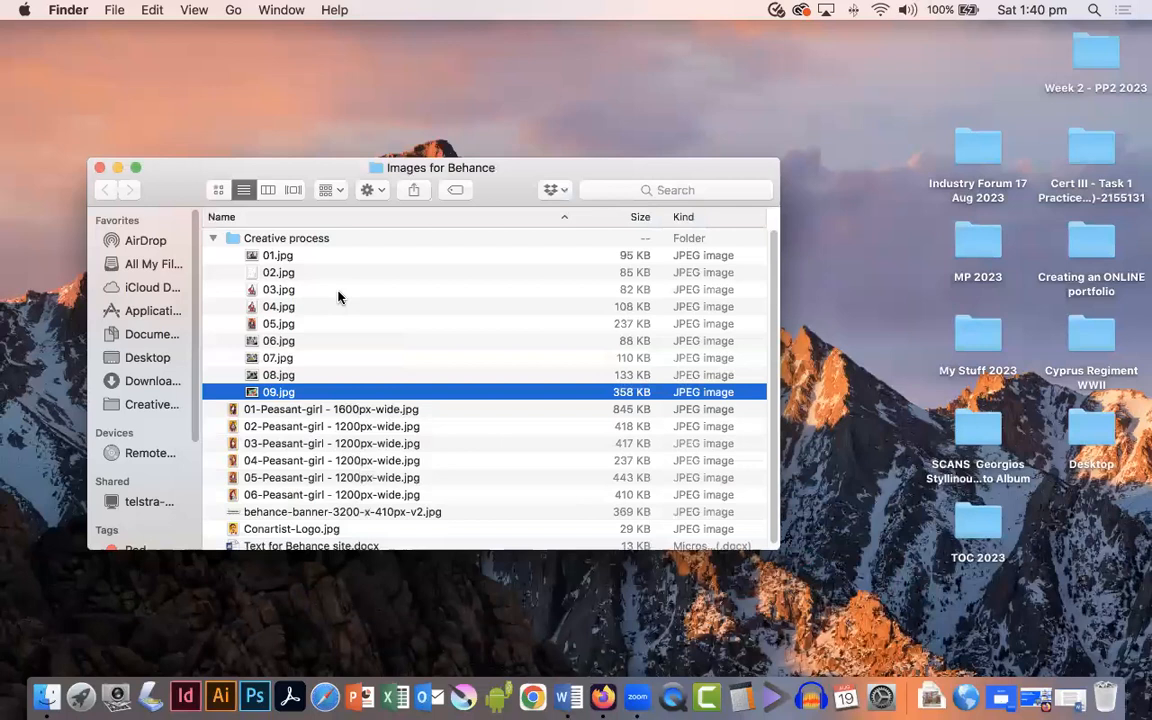
{"action": "left_click", "coordinate": [212, 238]}
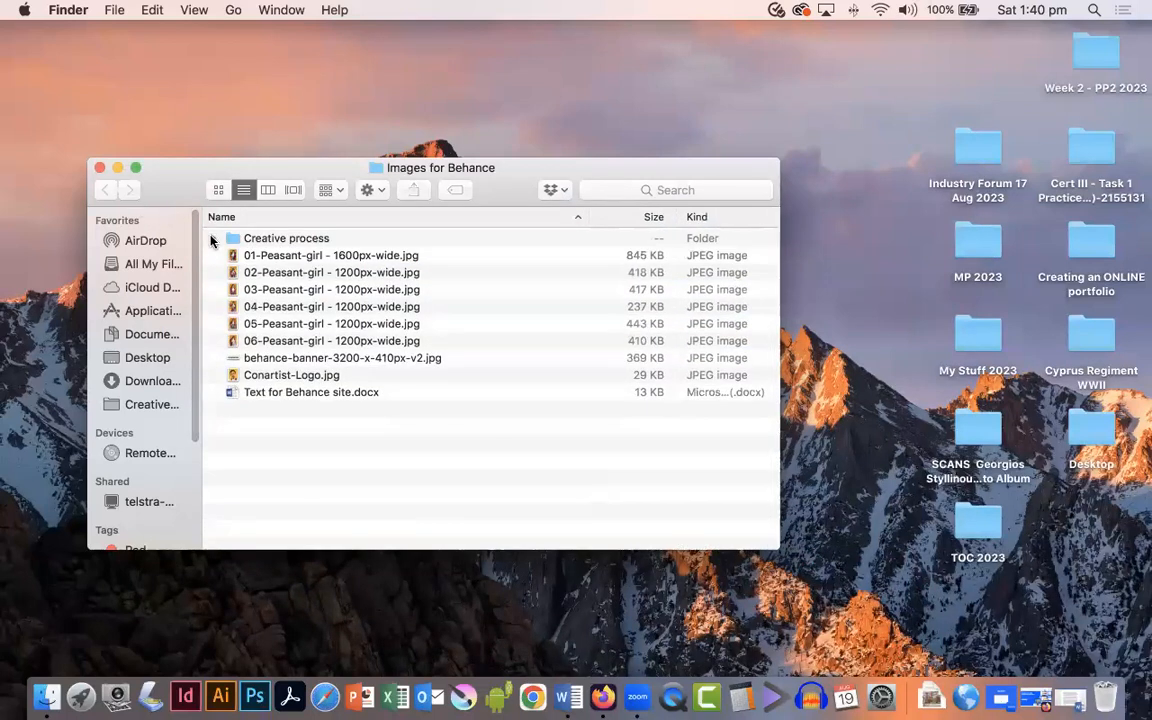
{"action": "left_click", "coordinate": [99, 167]}
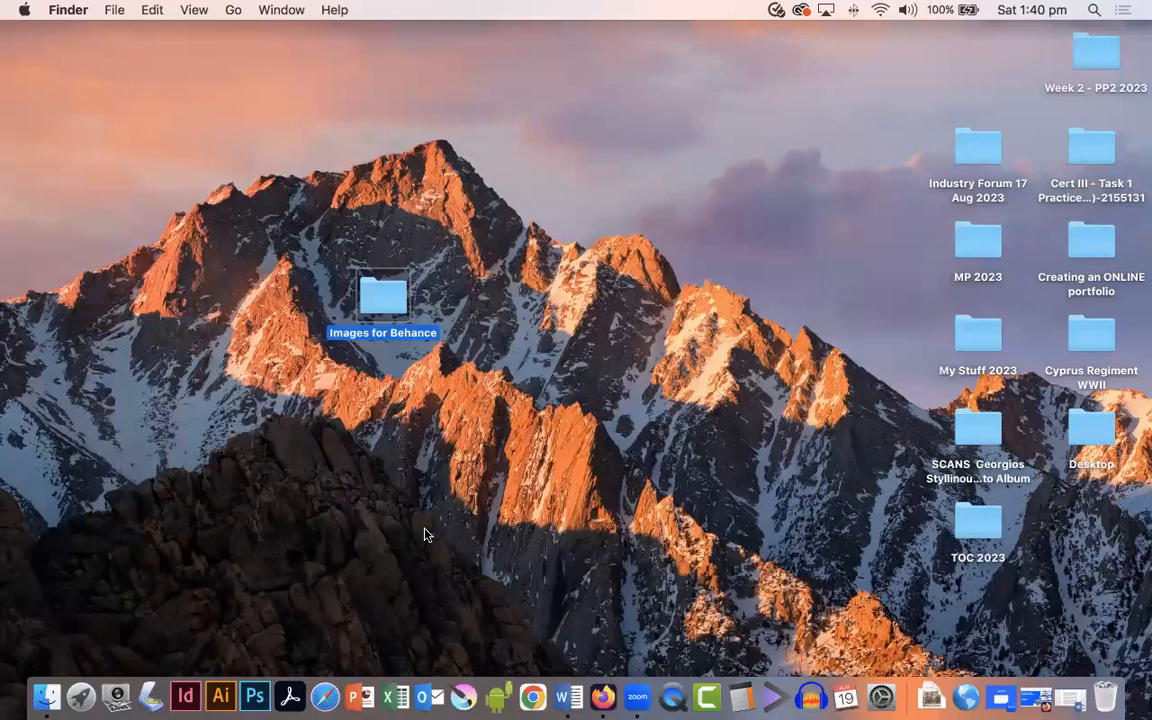
Step: Open Firefox on Behance and log in with the saved account e-mail address and password
{"action": "left_click", "coordinate": [603, 697]}
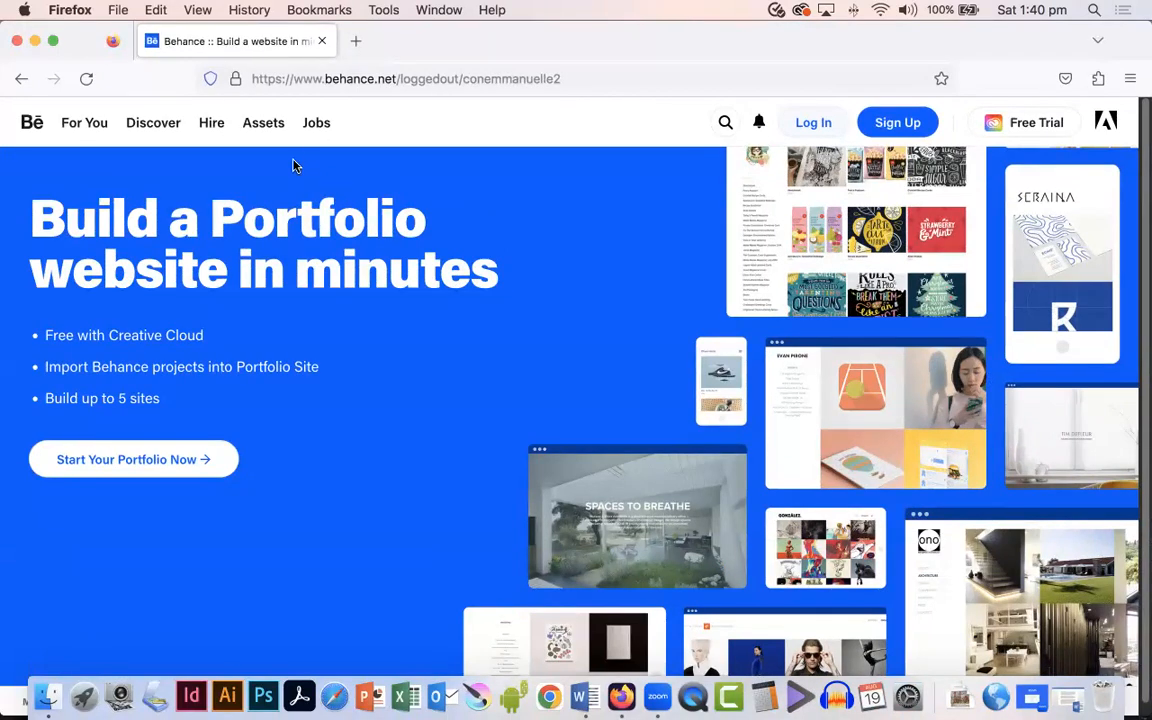
{"action": "left_click", "coordinate": [911, 130]}
{"action": "left_click", "coordinate": [813, 124]}
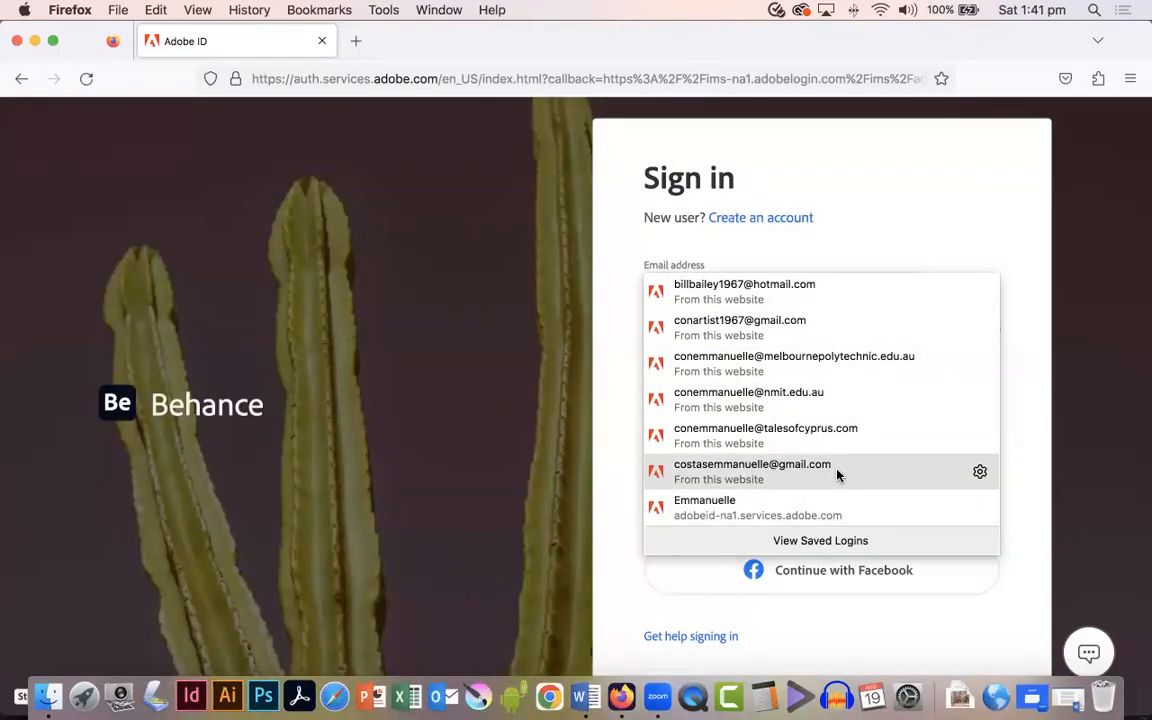
{"action": "left_click", "coordinate": [838, 472]}
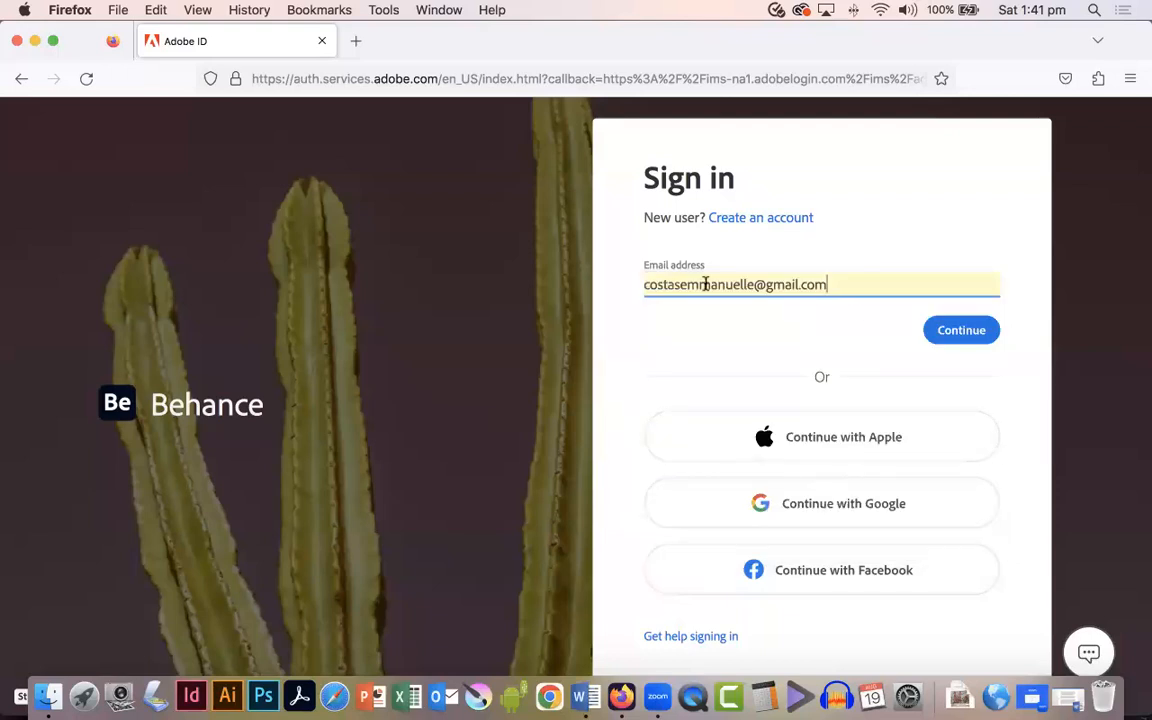
{"action": "left_click", "coordinate": [977, 332]}
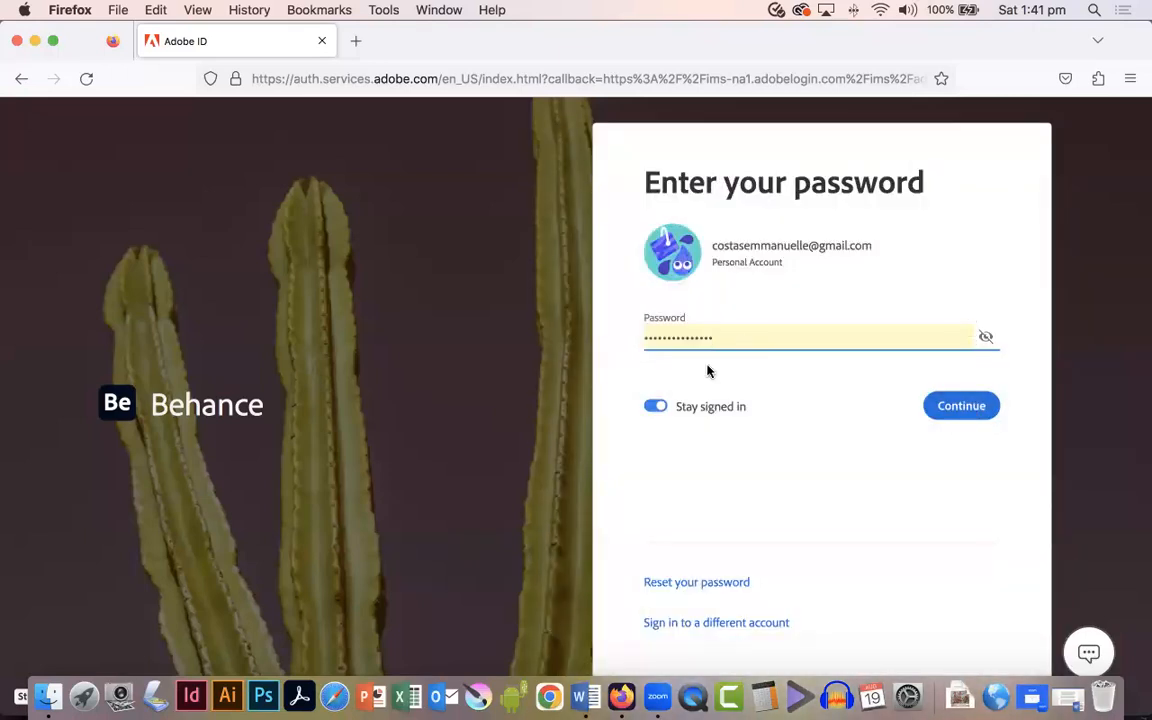
{"action": "left_click", "coordinate": [964, 408]}
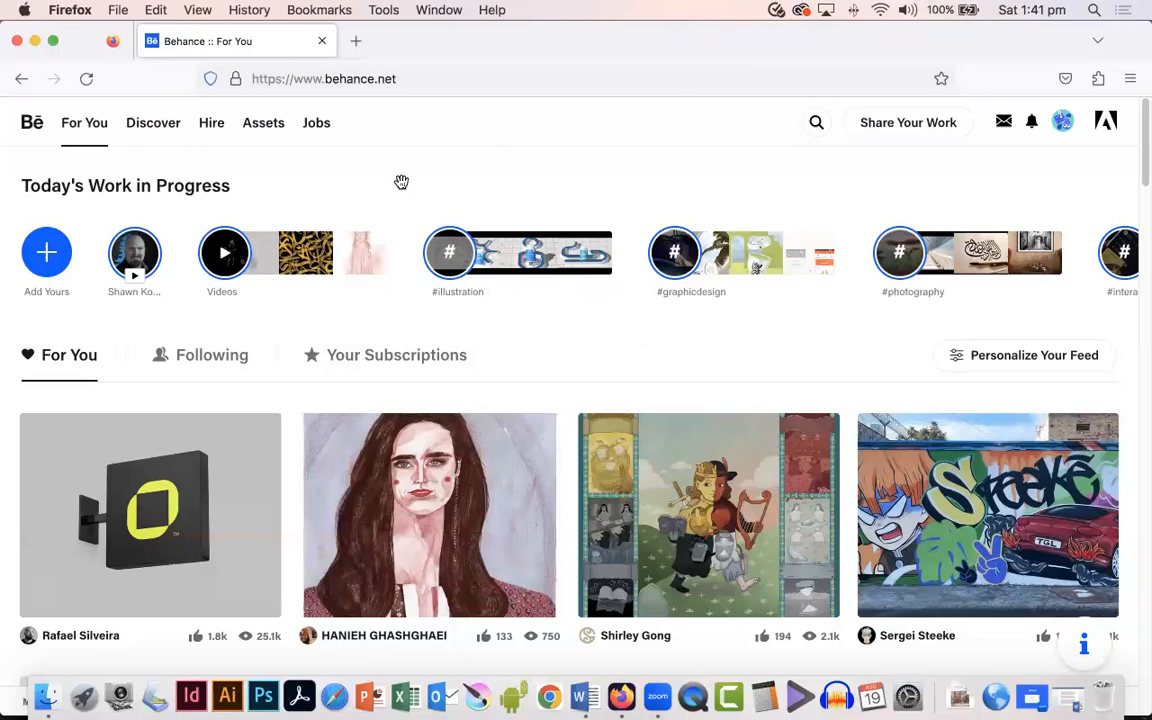
Step: Open the Behance profile from the account menu and start editing the profile
{"action": "left_click", "coordinate": [1069, 130]}
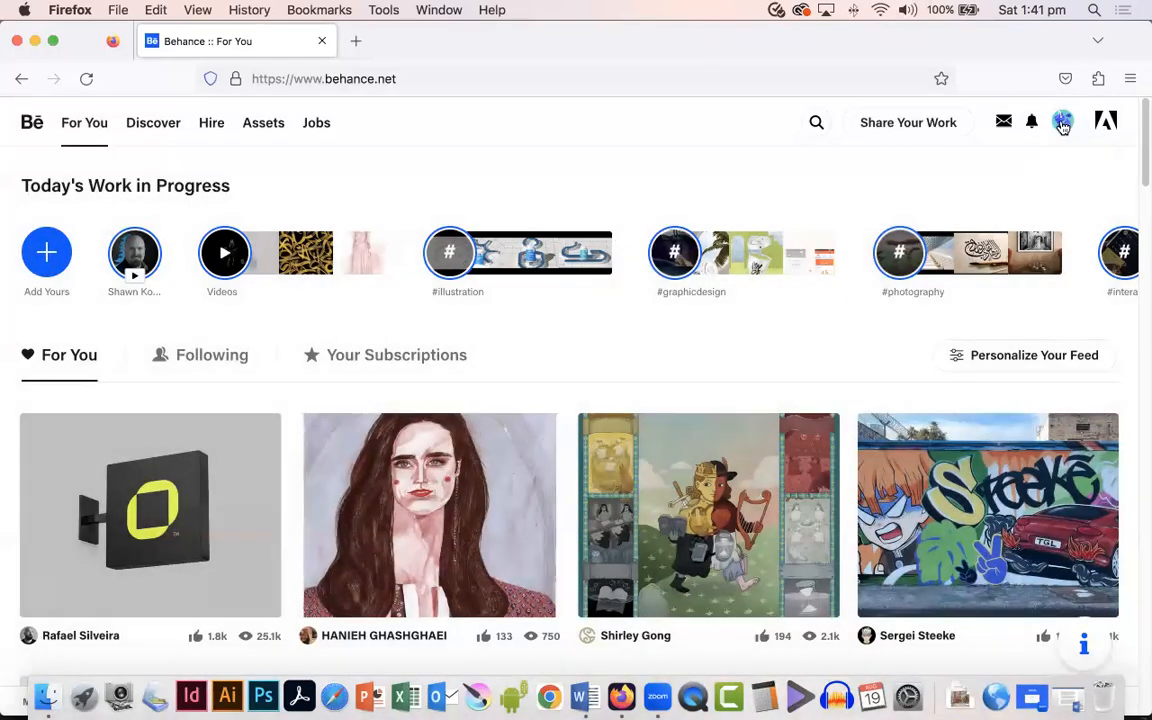
{"action": "mouse_move", "coordinate": [1062, 121]}
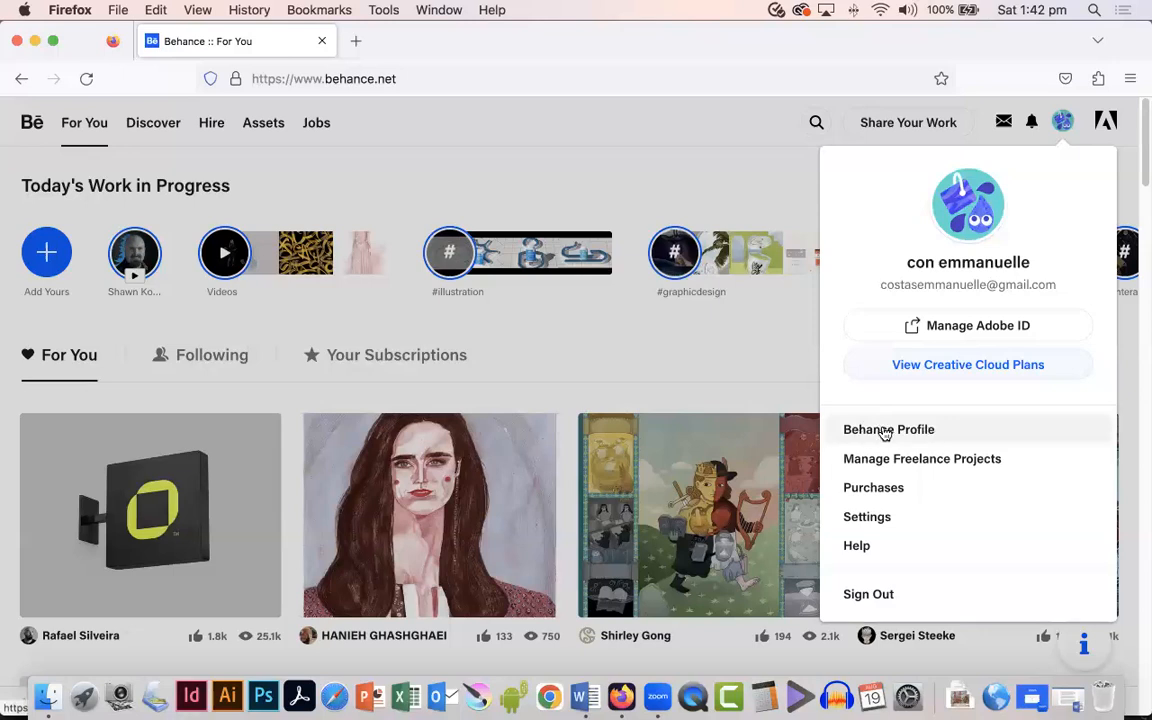
{"action": "left_click", "coordinate": [884, 433]}
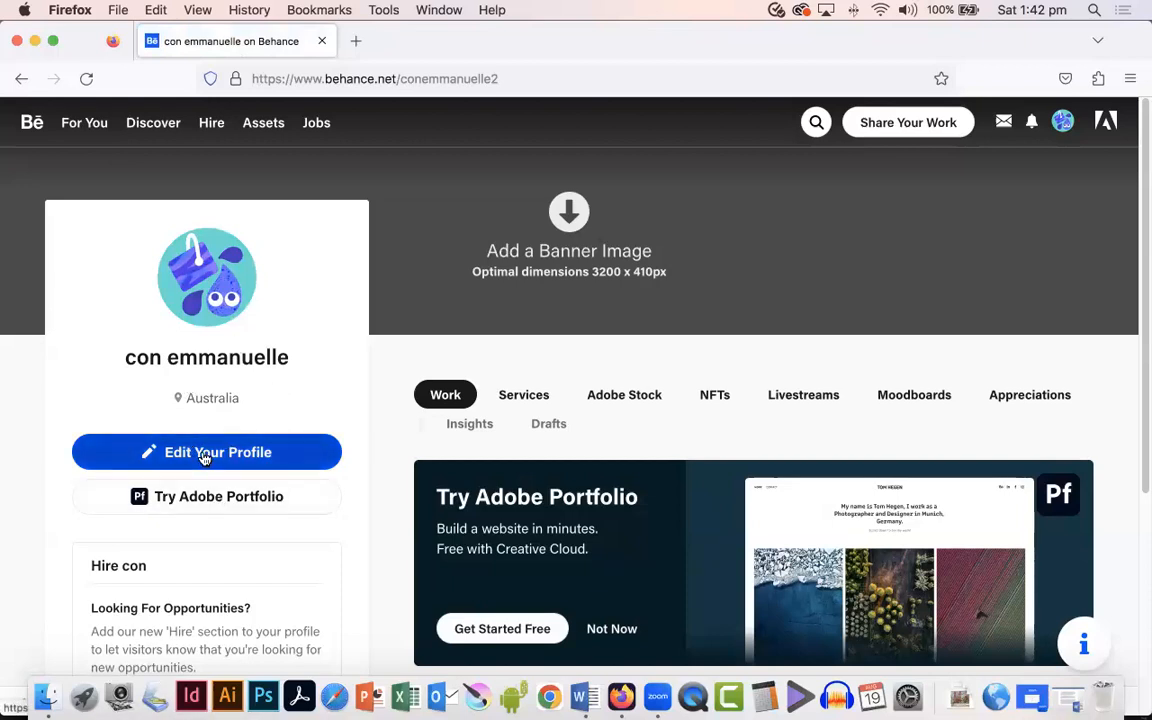
{"action": "left_click", "coordinate": [170, 452]}
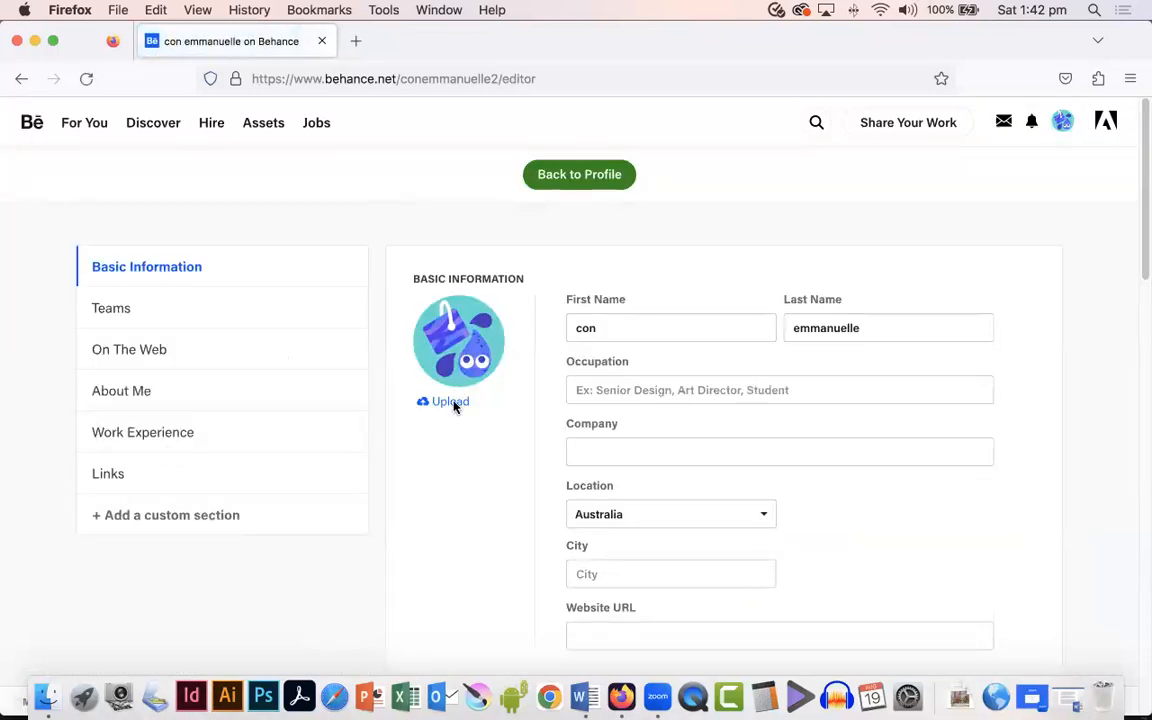
Step: Upload Conartist-Logo.jpg from the Images for Behance folder as the new profile picture
{"action": "left_click", "coordinate": [450, 402]}
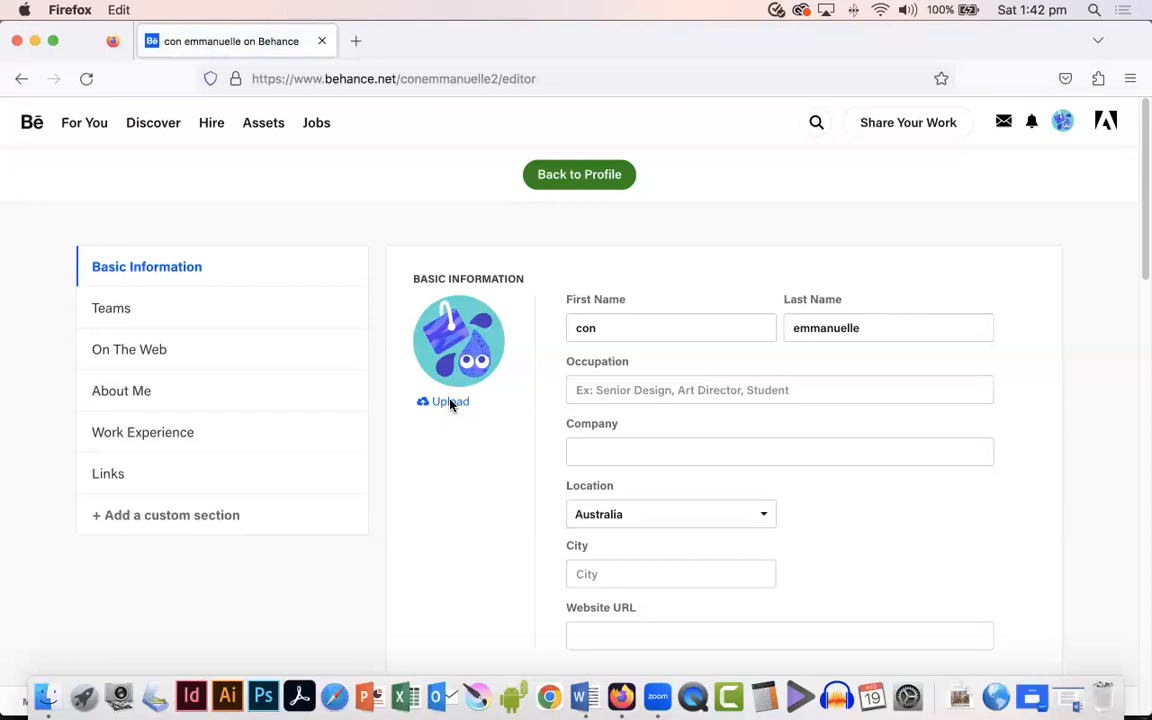
{"action": "left_click", "coordinate": [545, 58]}
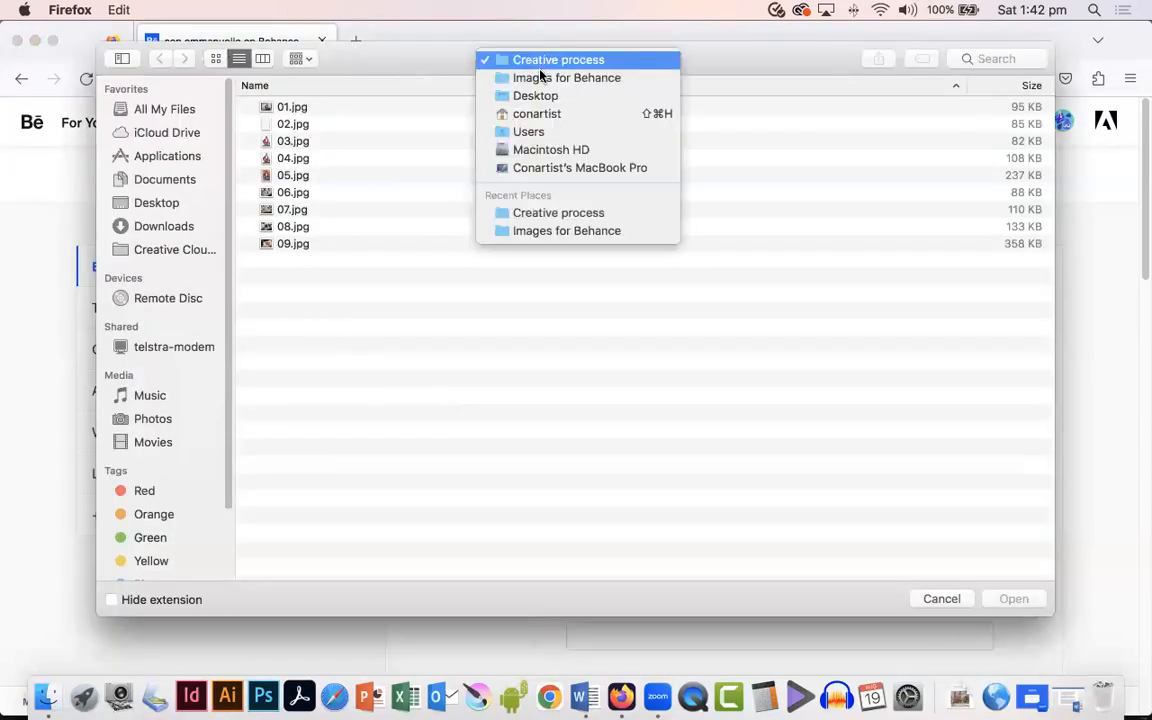
{"action": "left_click", "coordinate": [530, 77]}
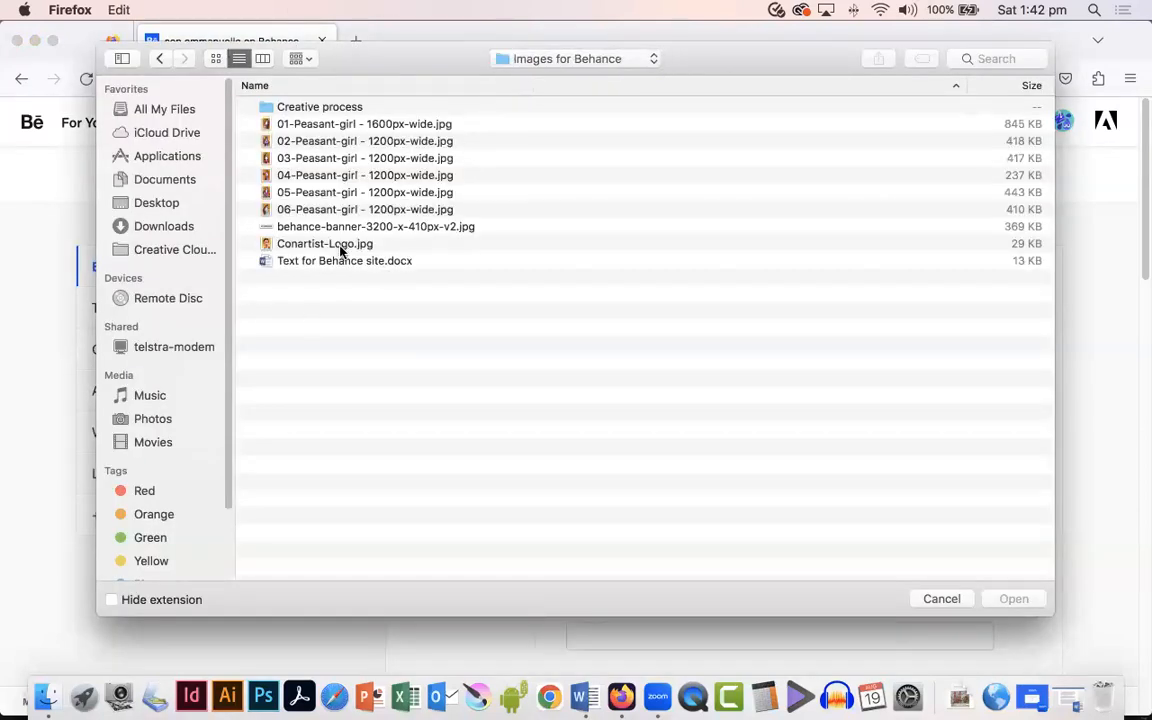
{"action": "left_click", "coordinate": [342, 243]}
{"action": "key", "text": "space"}
{"action": "key", "text": "space"}
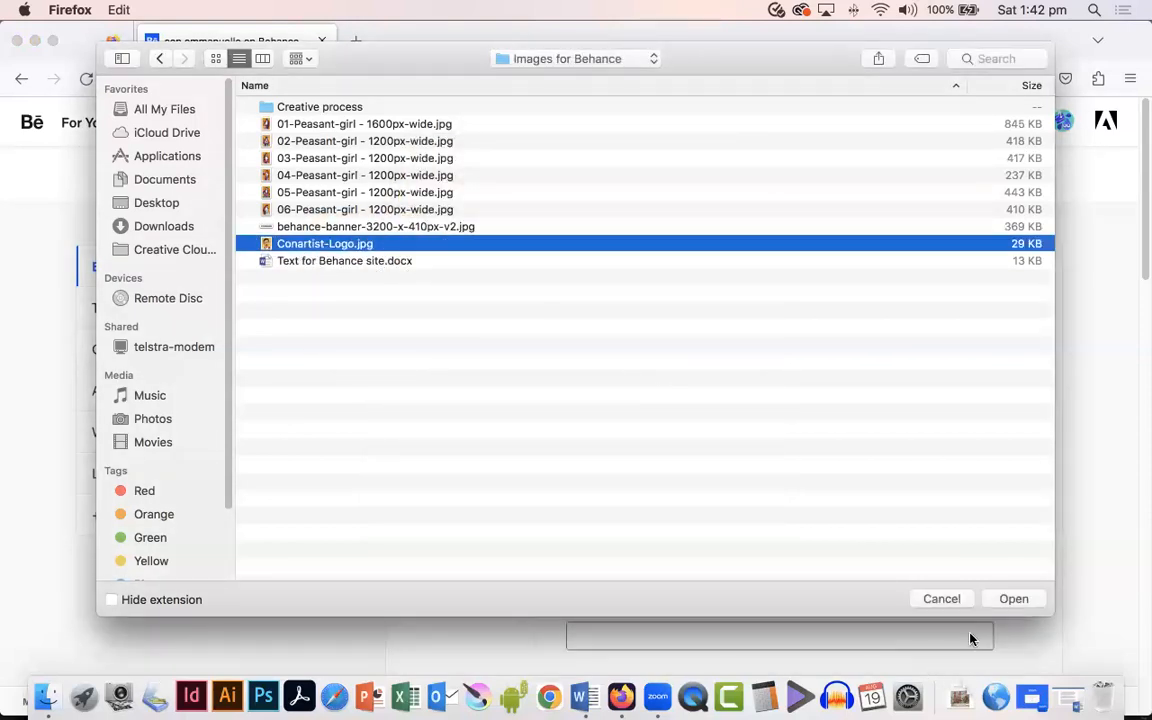
{"action": "left_click", "coordinate": [1030, 600]}
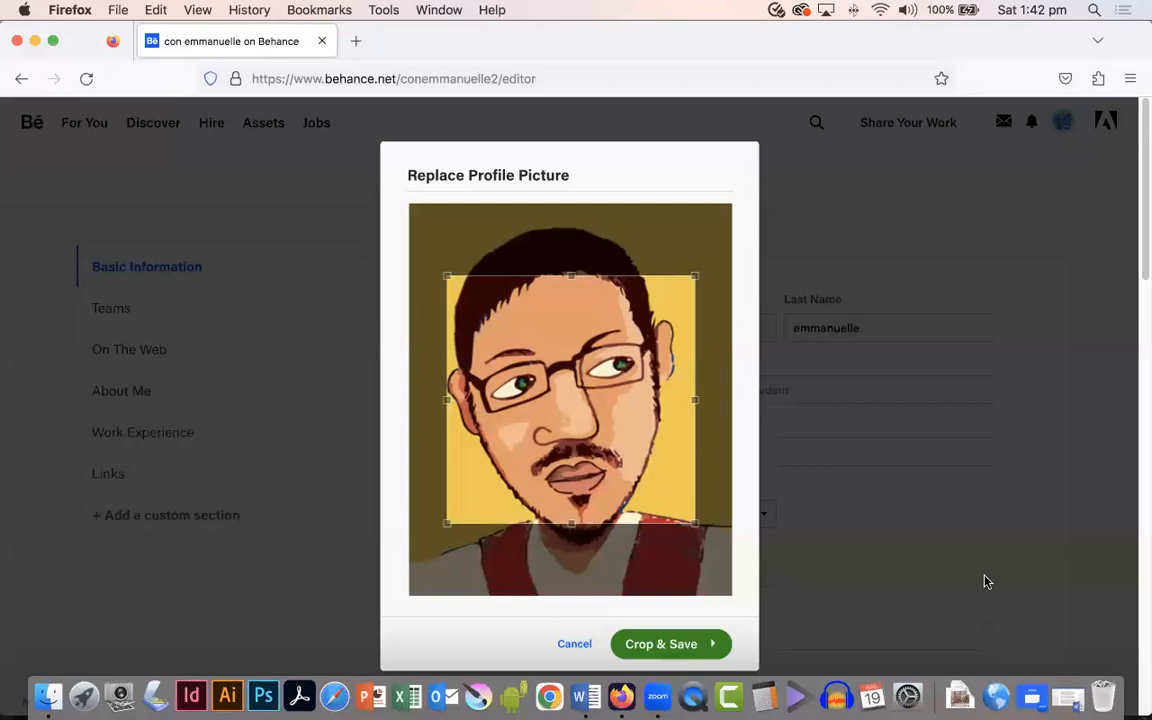
Step: Enlarge the crop area to cover most of the portrait and save the cropped profile picture
{"action": "left_click_drag", "start_coordinate": [570, 345], "coordinate": [545, 296]}
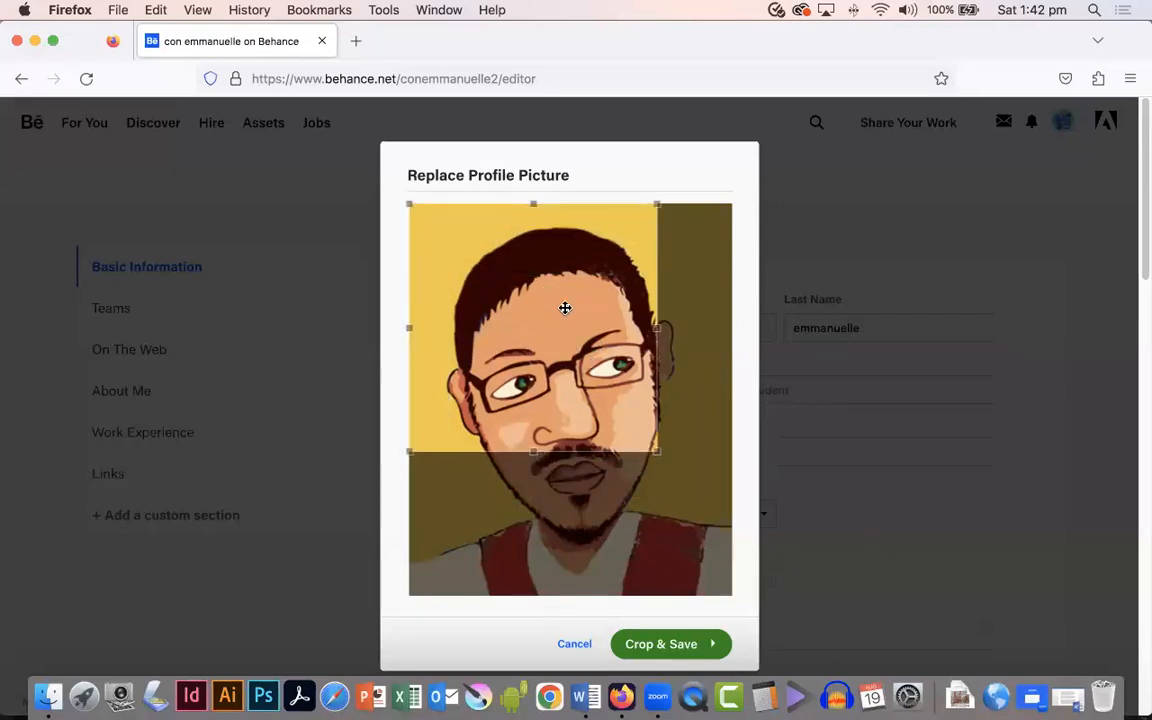
{"action": "left_click_drag", "start_coordinate": [659, 458], "coordinate": [743, 522]}
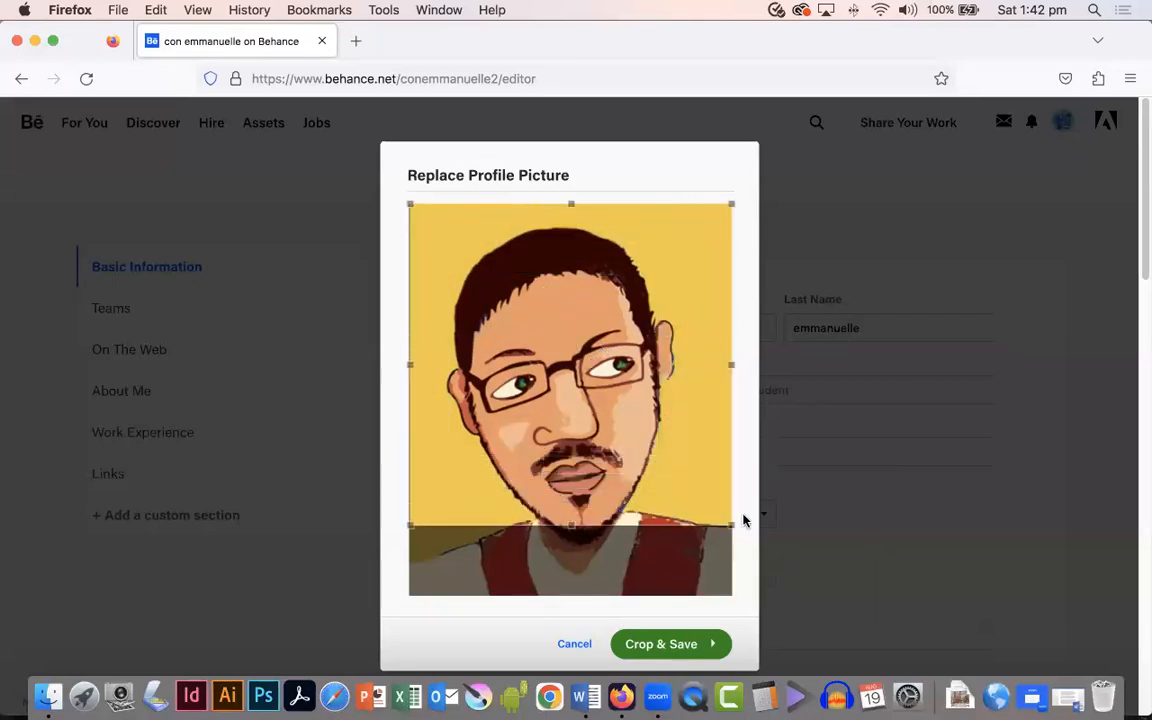
{"action": "left_click_drag", "start_coordinate": [609, 417], "coordinate": [612, 429]}
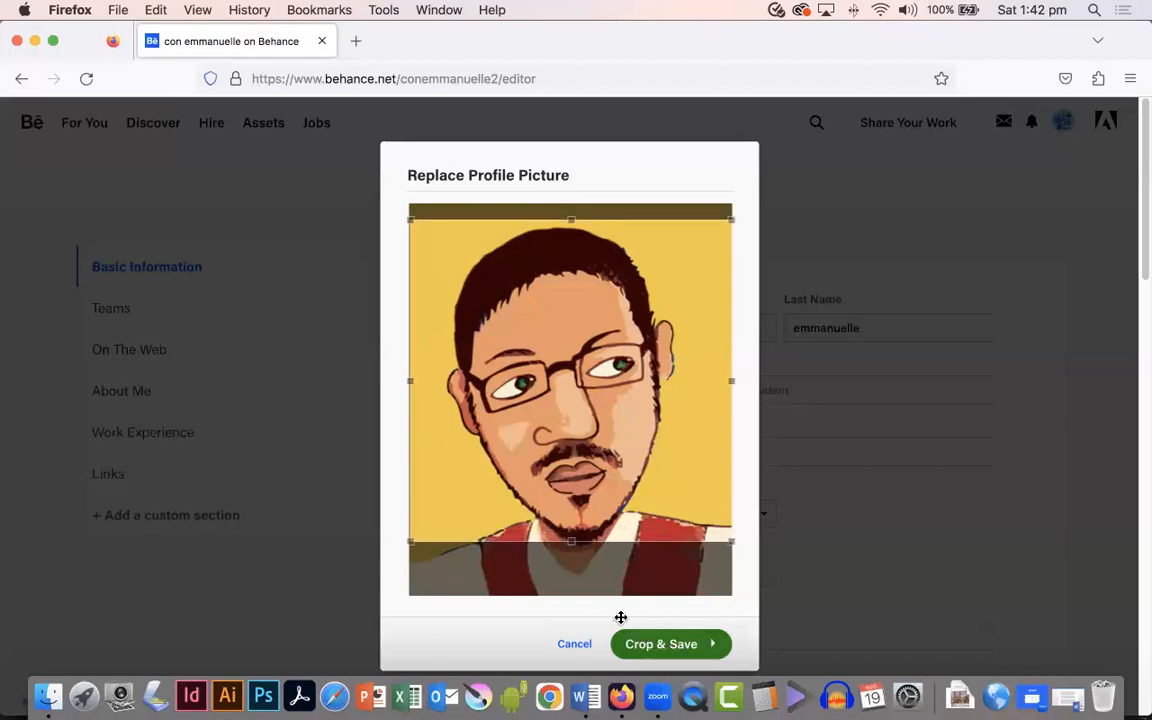
{"action": "left_click", "coordinate": [672, 645]}
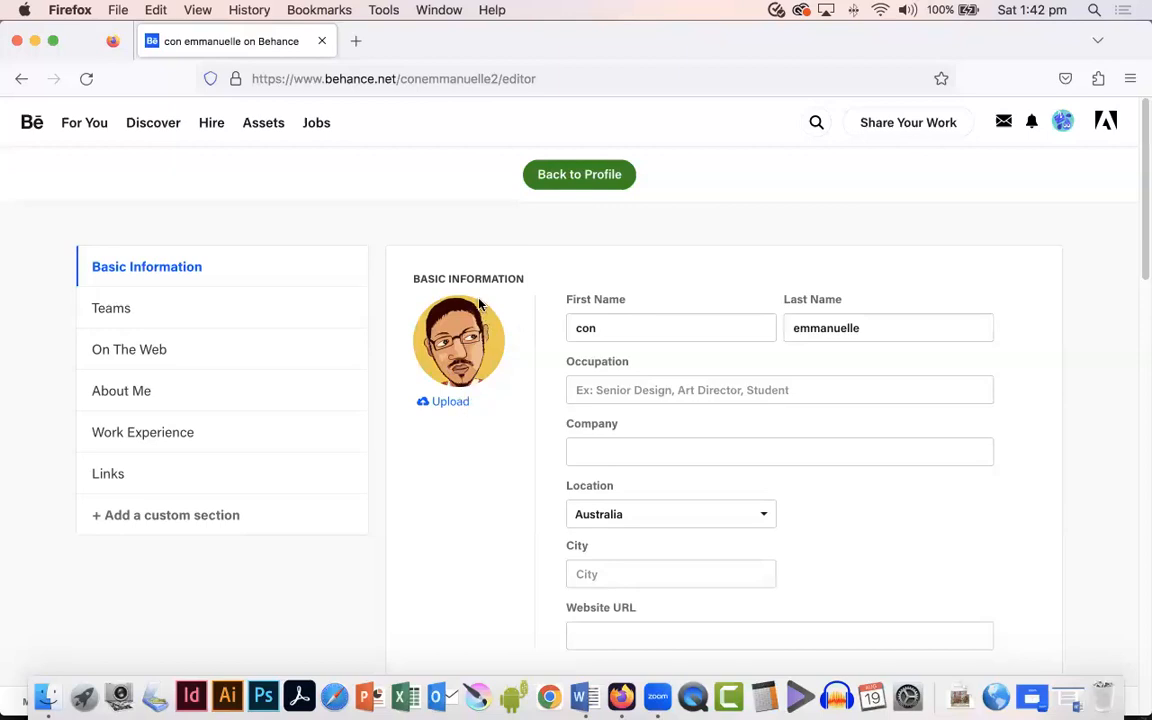
Step: Complete the first name field with the artist's full first name using the autofill suggestion
{"action": "left_click", "coordinate": [622, 386]}
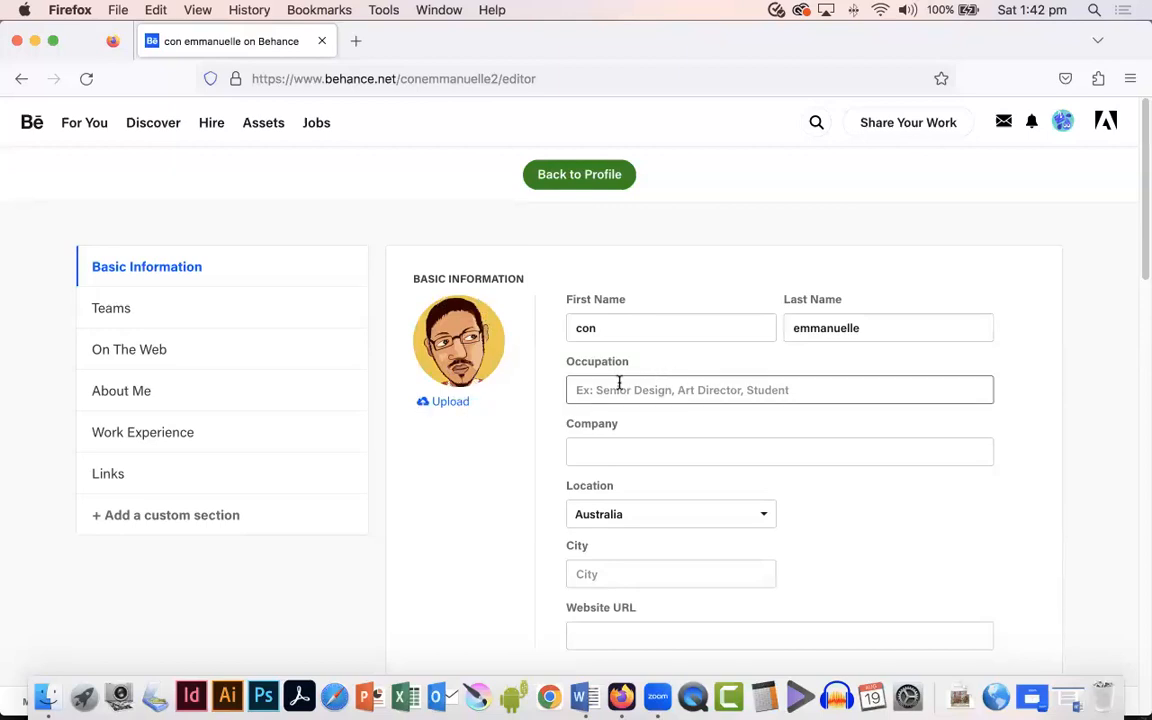
{"action": "left_click", "coordinate": [619, 327]}
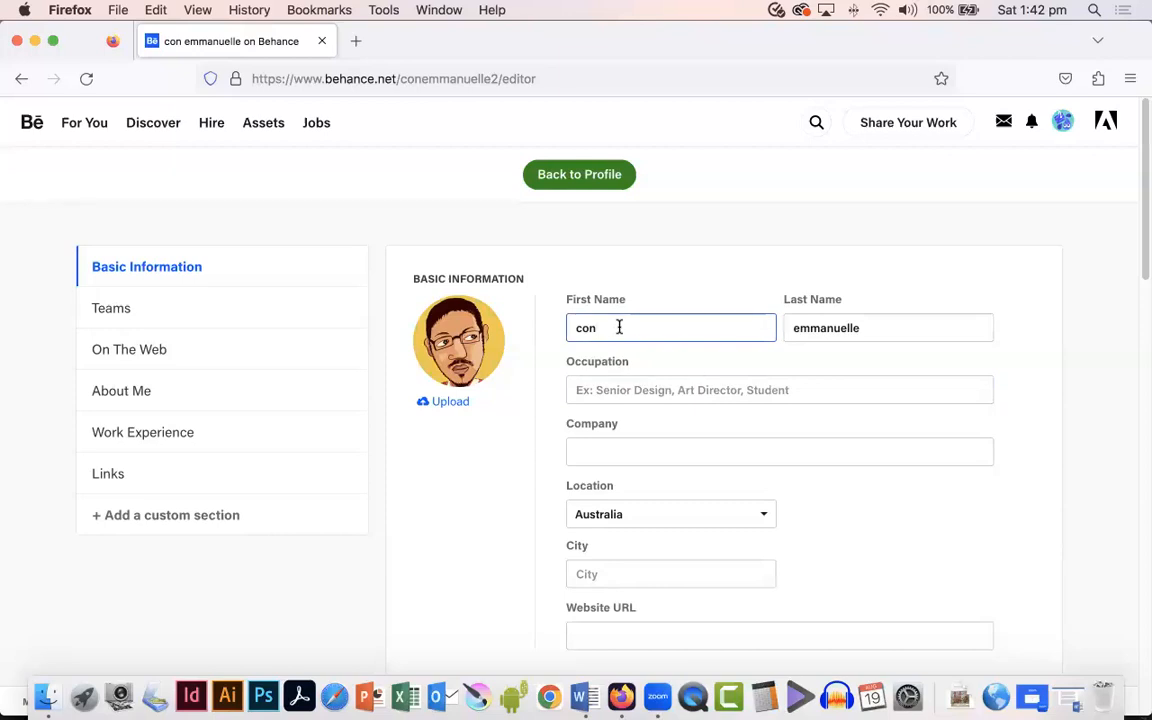
{"action": "type", "text": "stantinos"}
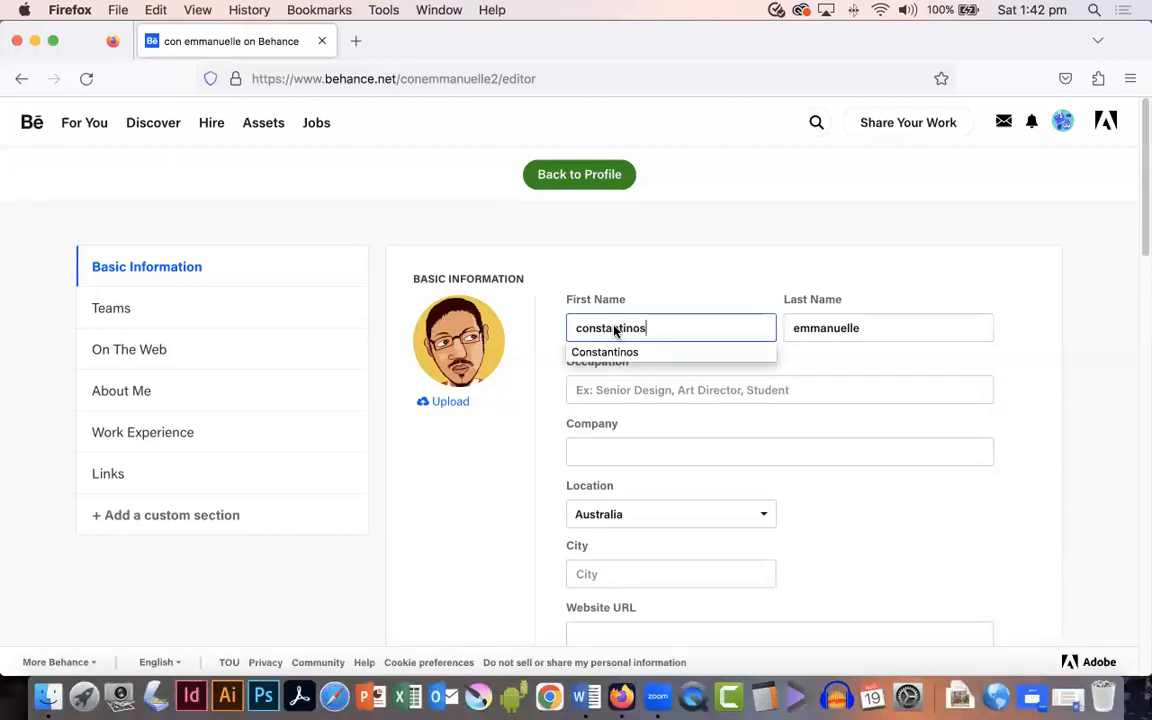
{"action": "left_click", "coordinate": [630, 352]}
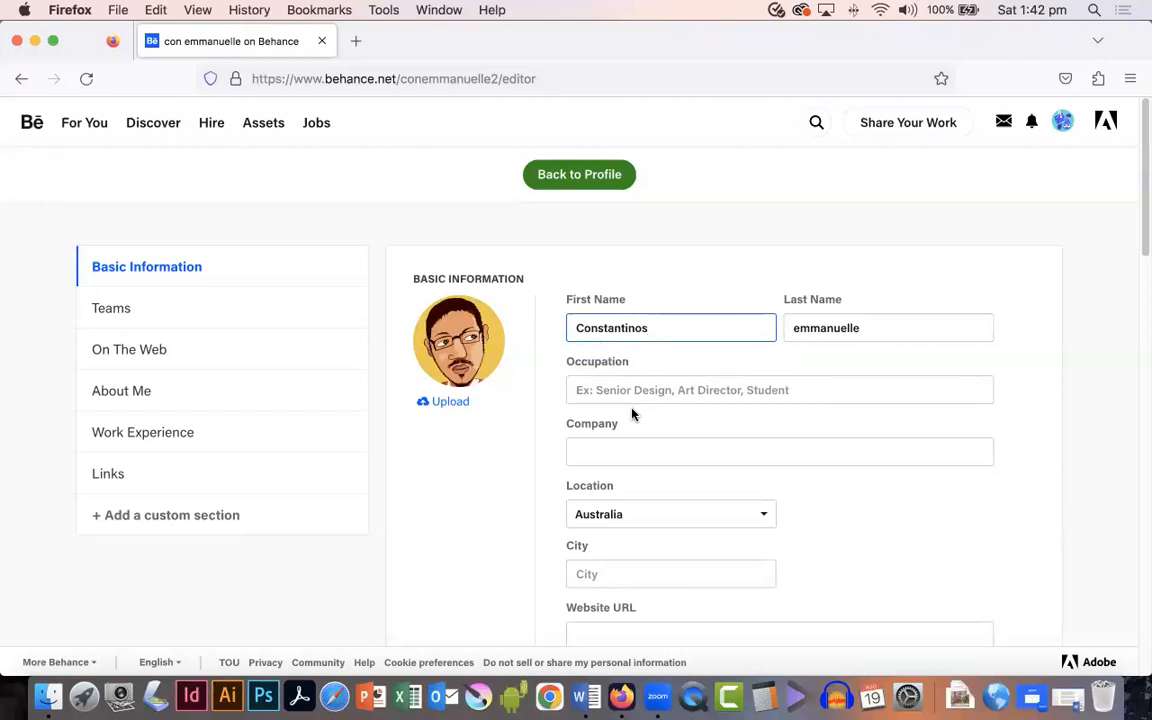
Step: Capitalise the first letter of the last name
{"action": "left_click_drag", "start_coordinate": [799, 328], "coordinate": [781, 330]}
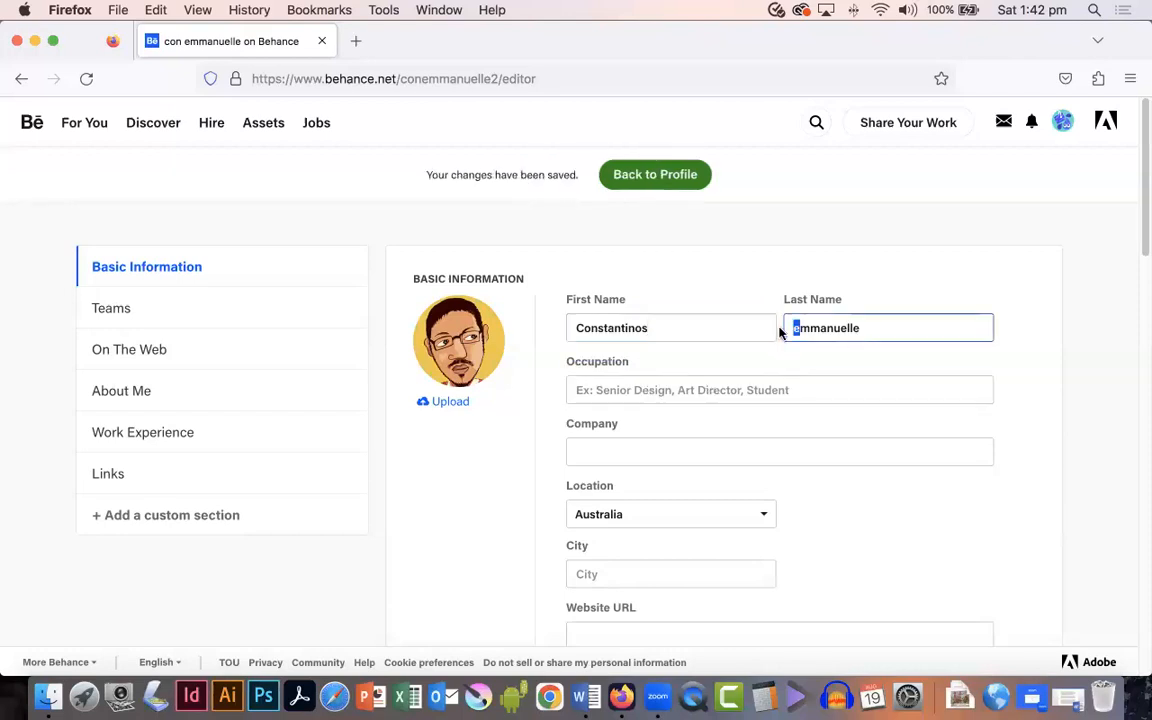
{"action": "type", "text": "E"}
{"action": "left_click", "coordinate": [840, 355]}
Step: Set the occupation to Graphic Designer
{"action": "left_click", "coordinate": [668, 388]}
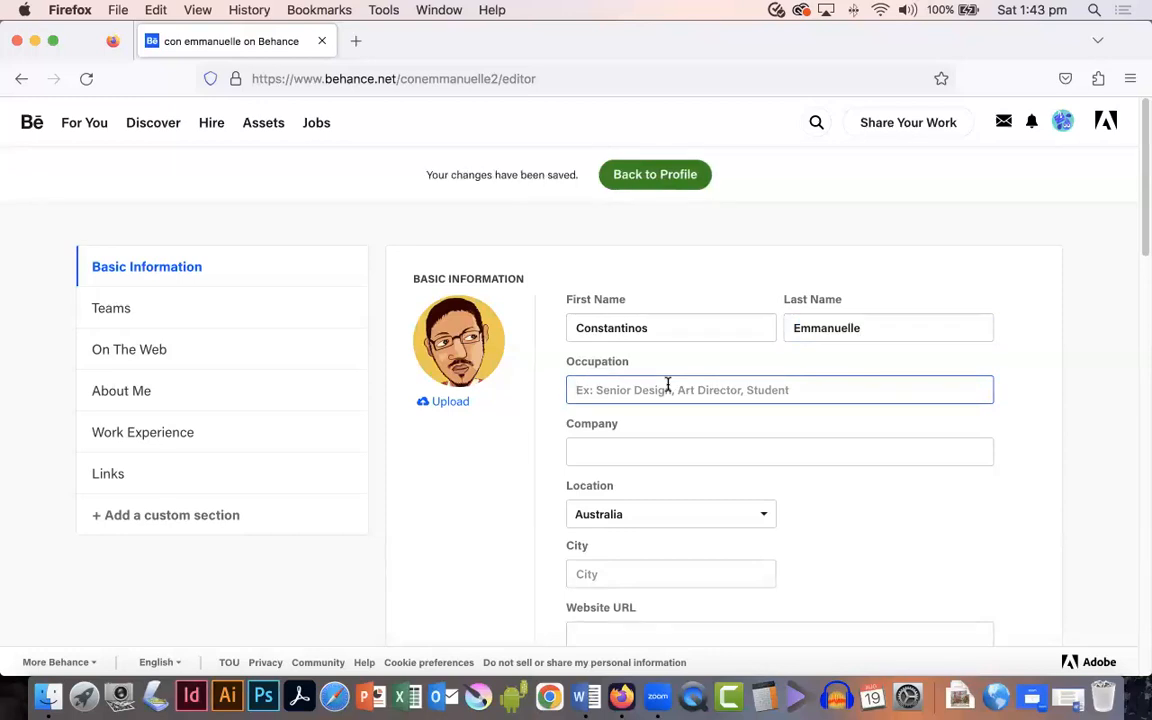
{"action": "type", "text": "Graphic"}
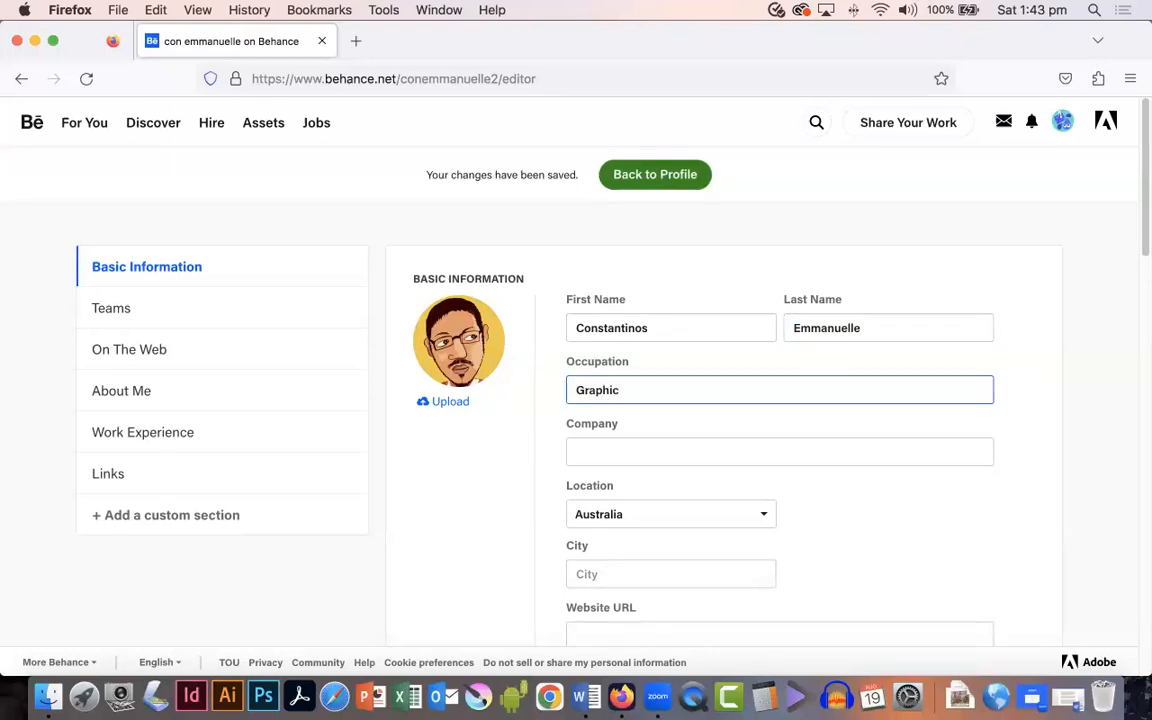
{"action": "type", "text": " Designert"}
{"action": "key", "text": "BackSpace"}
Step: Set the city to Melbourne using the autofill suggestion
{"action": "scroll", "coordinate": [683, 459], "scroll_direction": "down", "scroll_amount": 1}
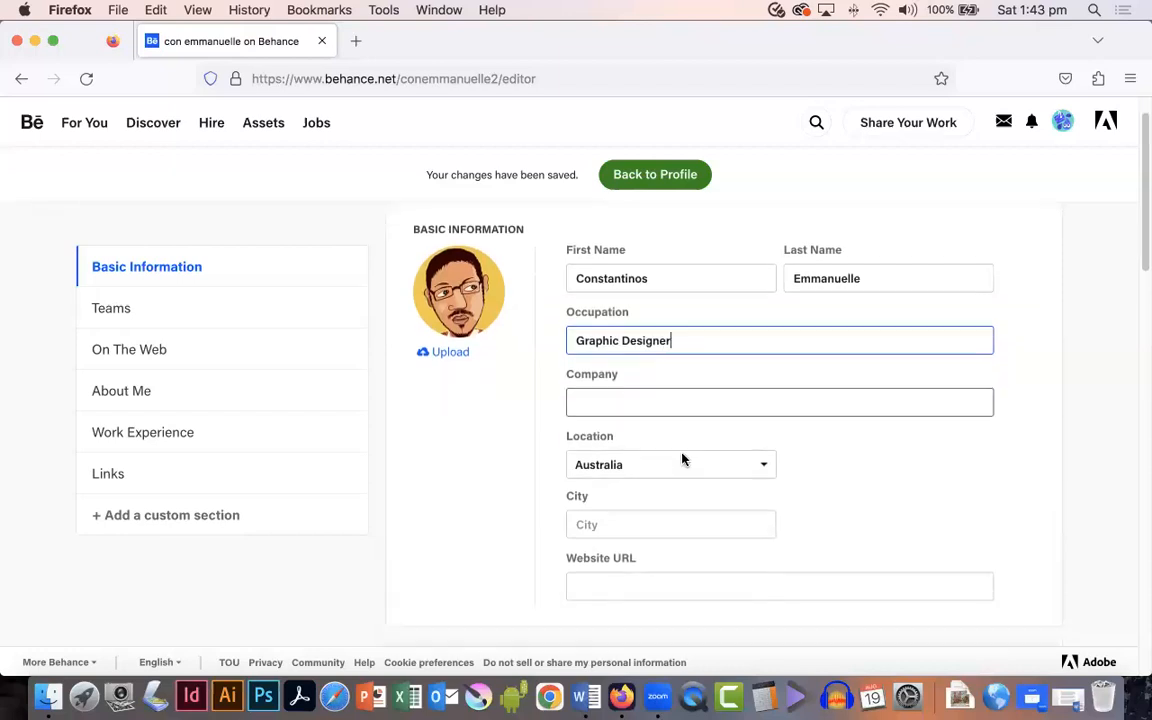
{"action": "scroll", "coordinate": [683, 459], "scroll_direction": "down", "scroll_amount": 1}
{"action": "left_click", "coordinate": [643, 465]}
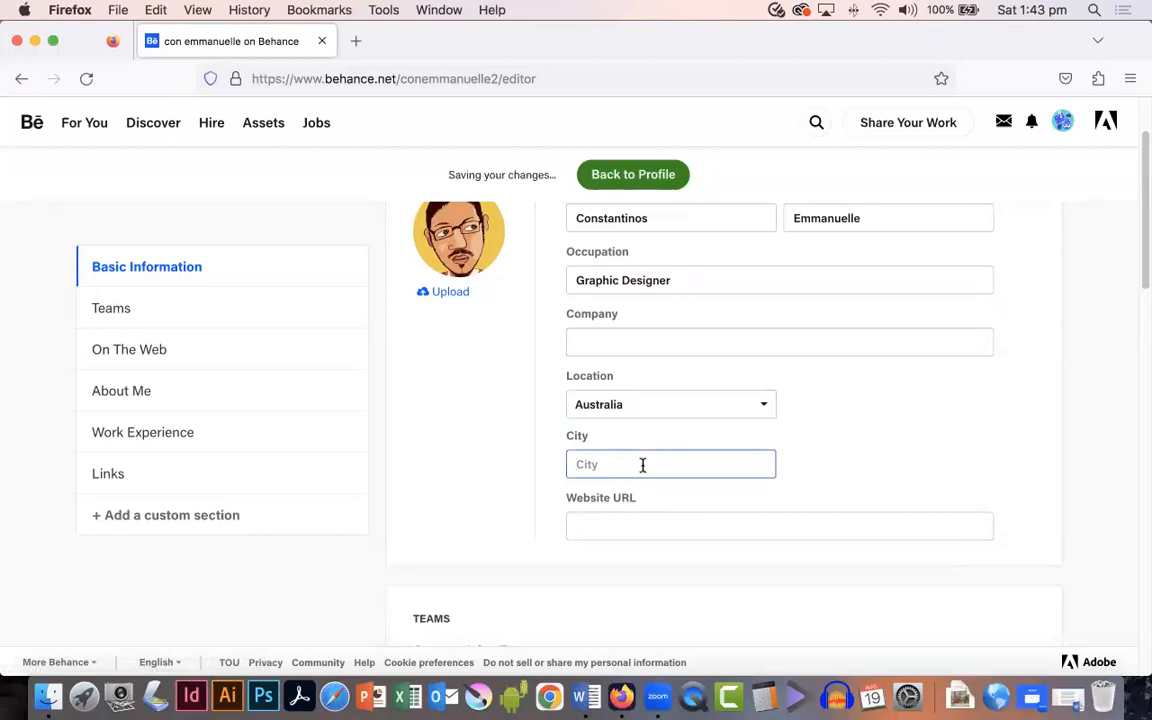
{"action": "type", "text": "M"}
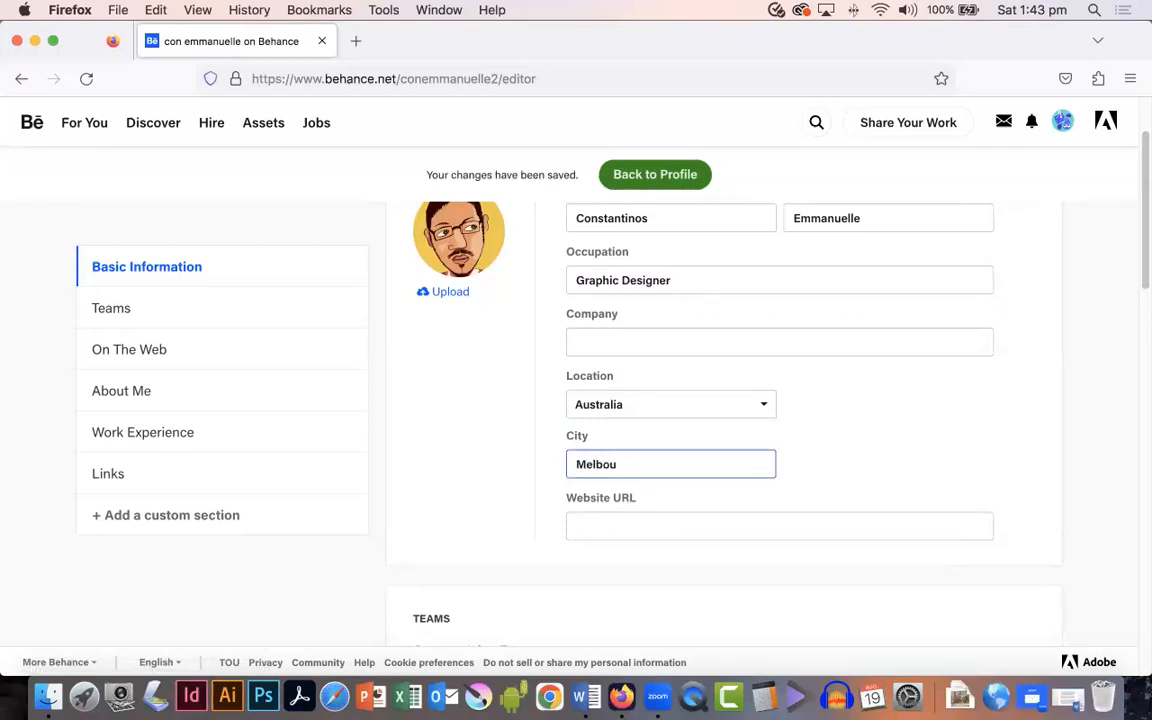
{"action": "type", "text": "elbou"}
{"action": "left_click", "coordinate": [650, 489]}
{"action": "scroll", "coordinate": [729, 476], "scroll_direction": "down", "scroll_amount": 1}
{"action": "left_click", "coordinate": [671, 460]}
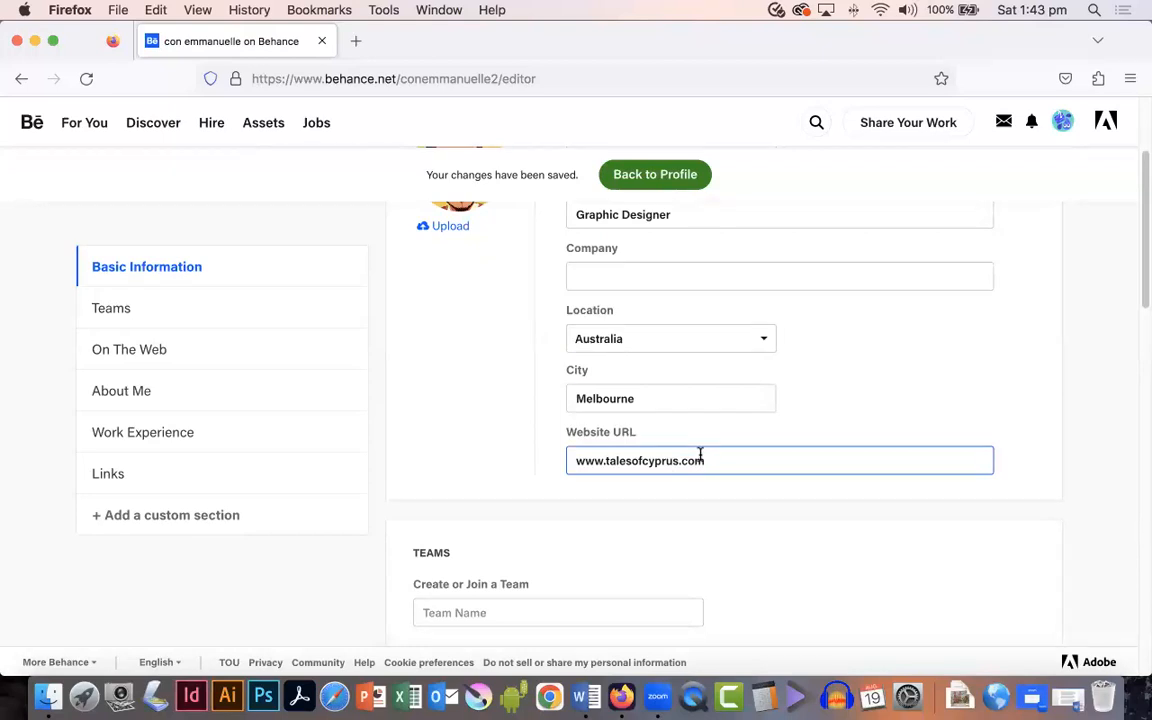
{"action": "scroll", "coordinate": [700, 457], "scroll_direction": "down", "scroll_amount": 1}
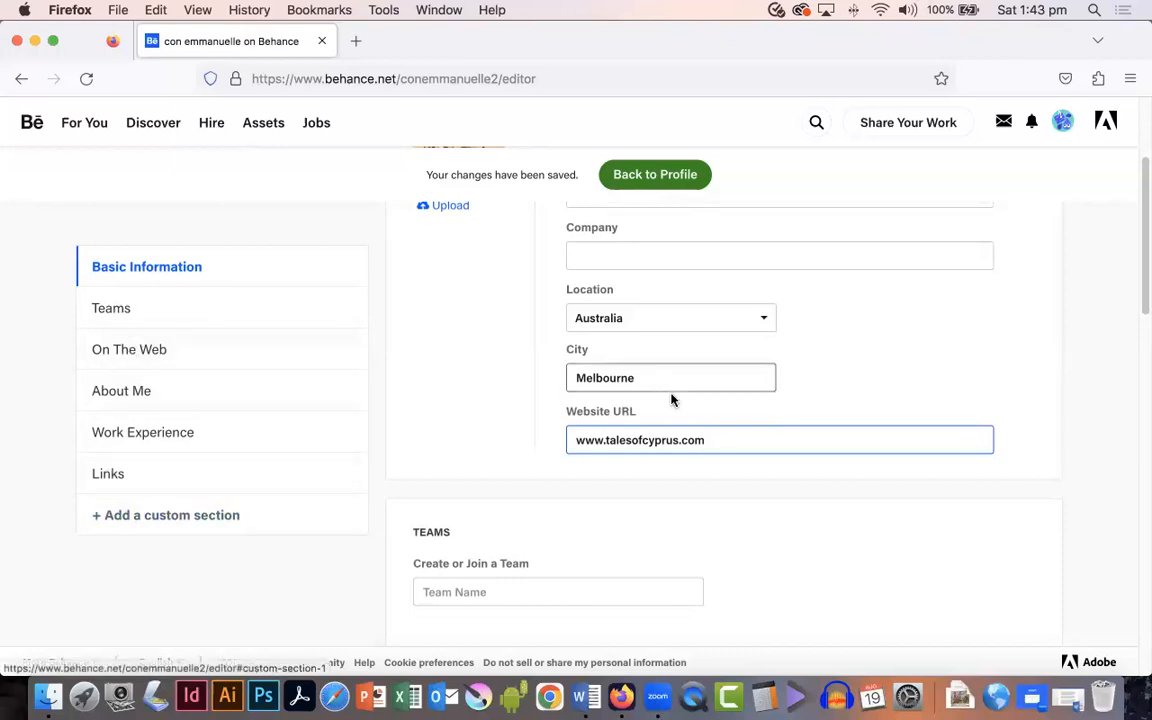
Step: Copy the first paragraph of the Text for Behance site document and paste it into the About Me description
{"action": "scroll", "coordinate": [704, 418], "scroll_direction": "down", "scroll_amount": 5}
{"action": "scroll", "coordinate": [702, 417], "scroll_direction": "down", "scroll_amount": 1}
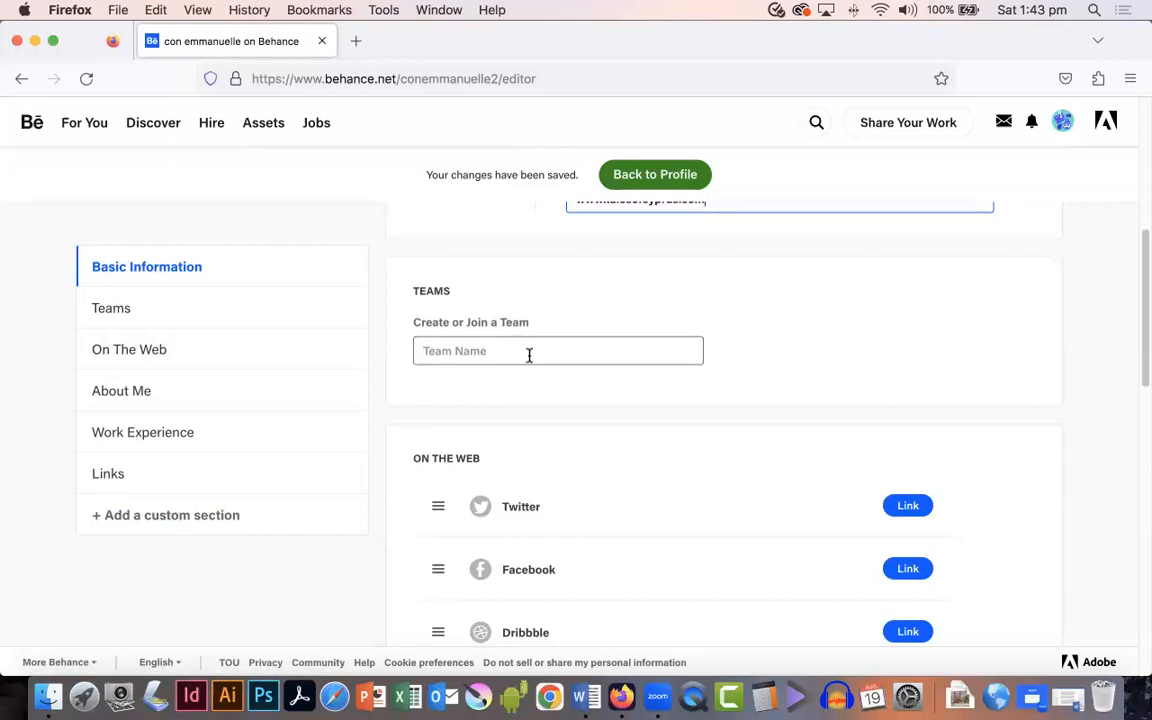
{"action": "scroll", "coordinate": [532, 355], "scroll_direction": "down", "scroll_amount": 3}
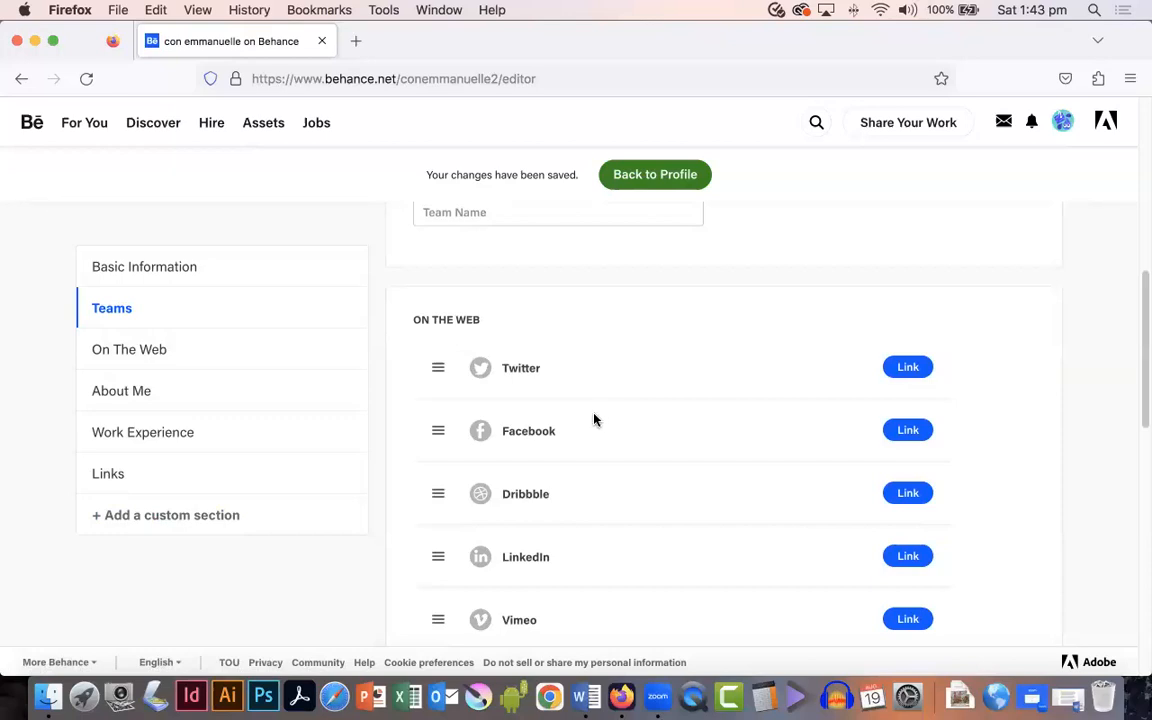
{"action": "scroll", "coordinate": [726, 461], "scroll_direction": "down", "scroll_amount": 2}
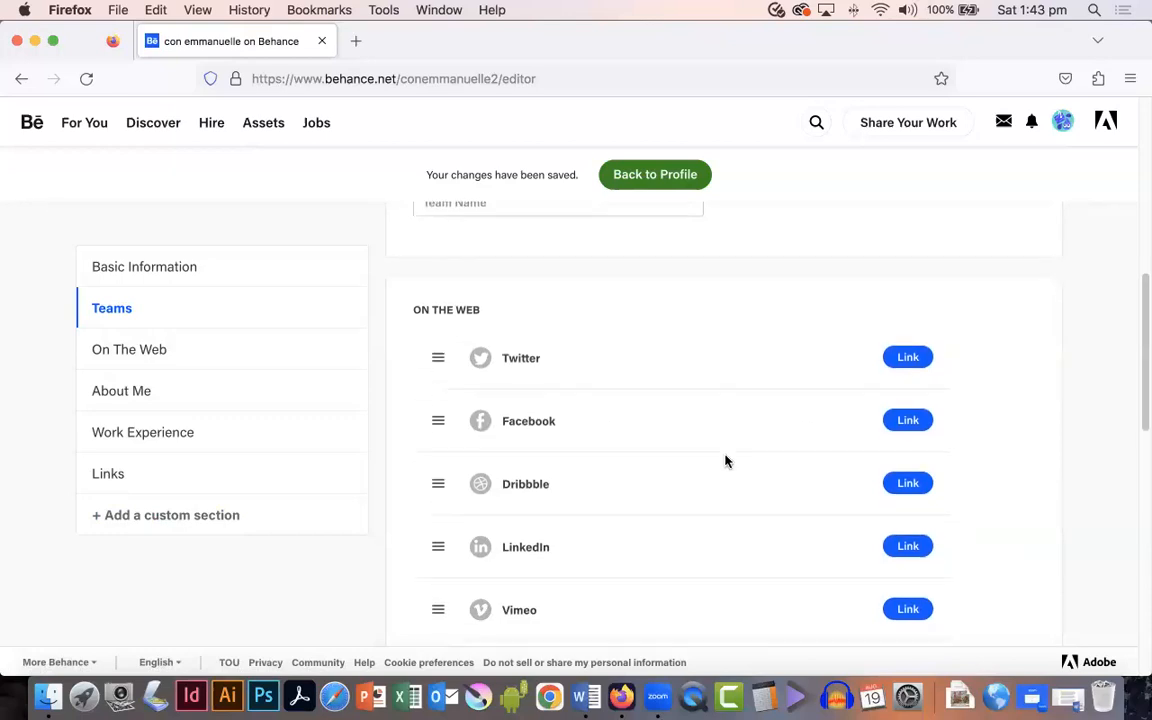
{"action": "scroll", "coordinate": [726, 461], "scroll_direction": "down", "scroll_amount": 1}
{"action": "scroll", "coordinate": [726, 461], "scroll_direction": "down", "scroll_amount": 1}
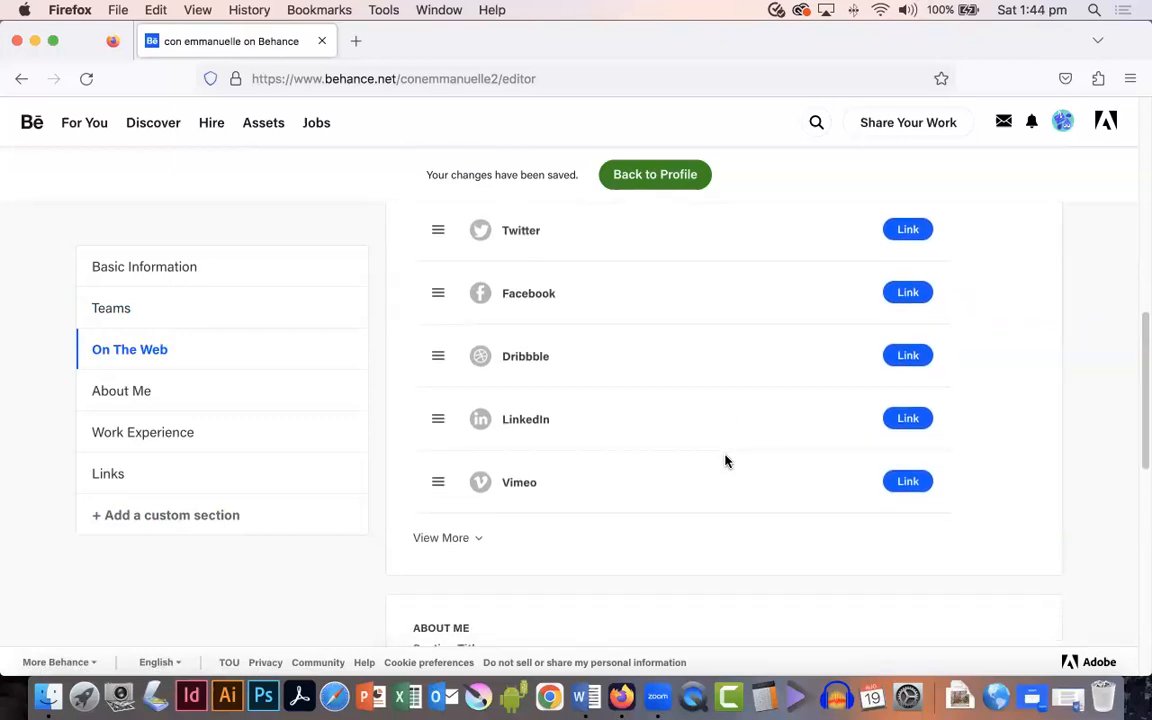
{"action": "scroll", "coordinate": [726, 461], "scroll_direction": "down", "scroll_amount": 8}
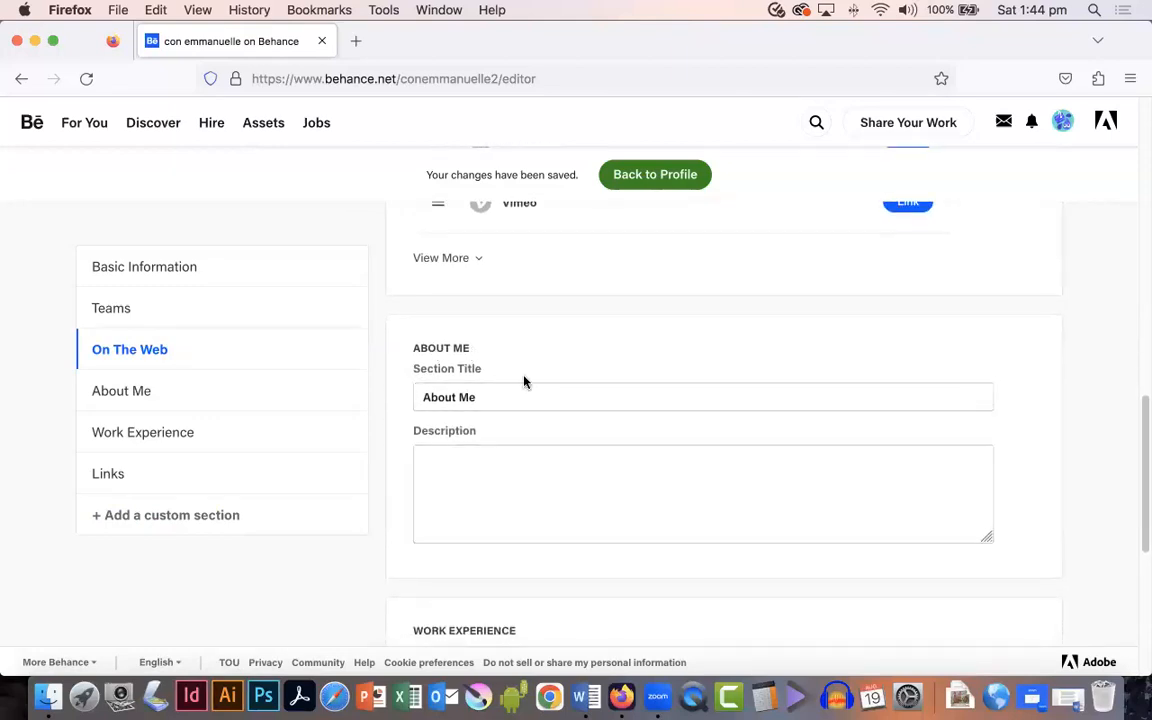
{"action": "left_click", "coordinate": [486, 476]}
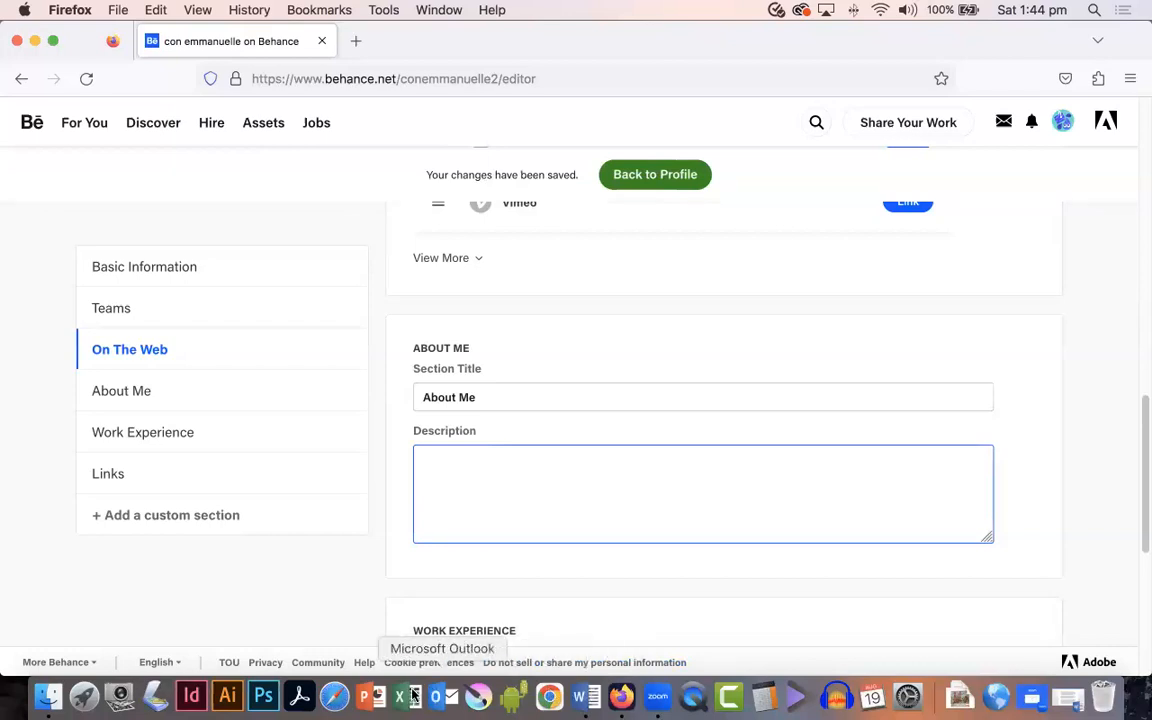
{"action": "left_click", "coordinate": [580, 697]}
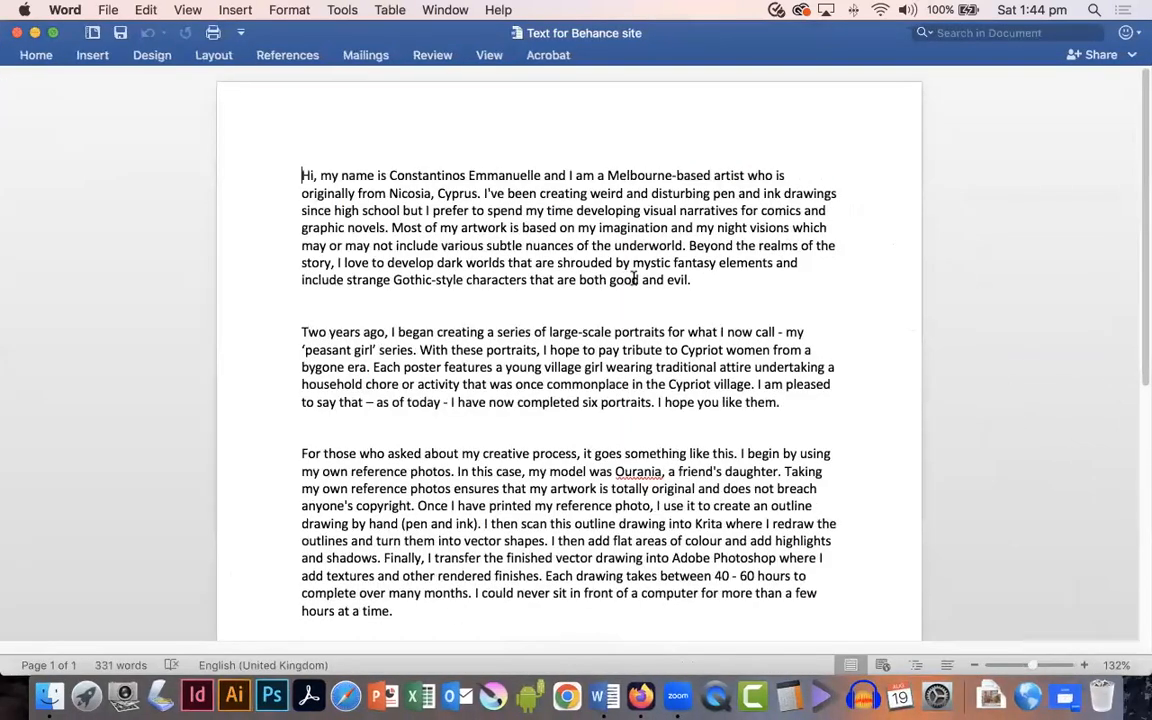
{"action": "left_click_drag", "start_coordinate": [692, 280], "coordinate": [293, 175]}
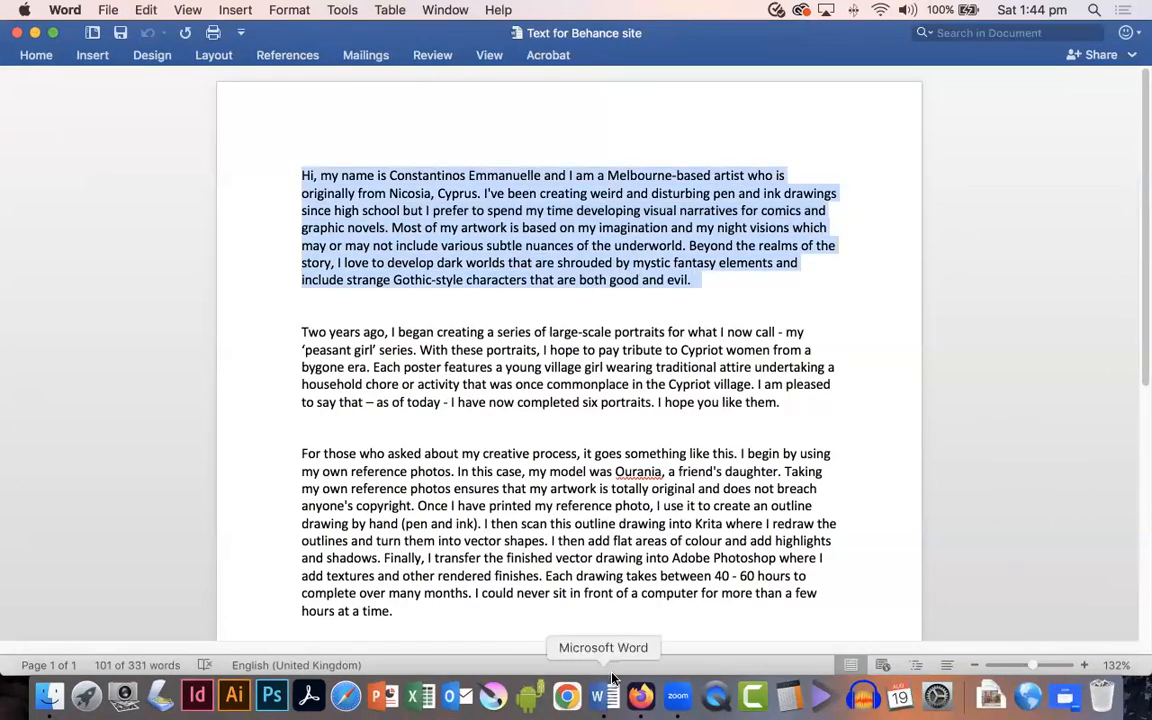
{"action": "left_click", "coordinate": [641, 697]}
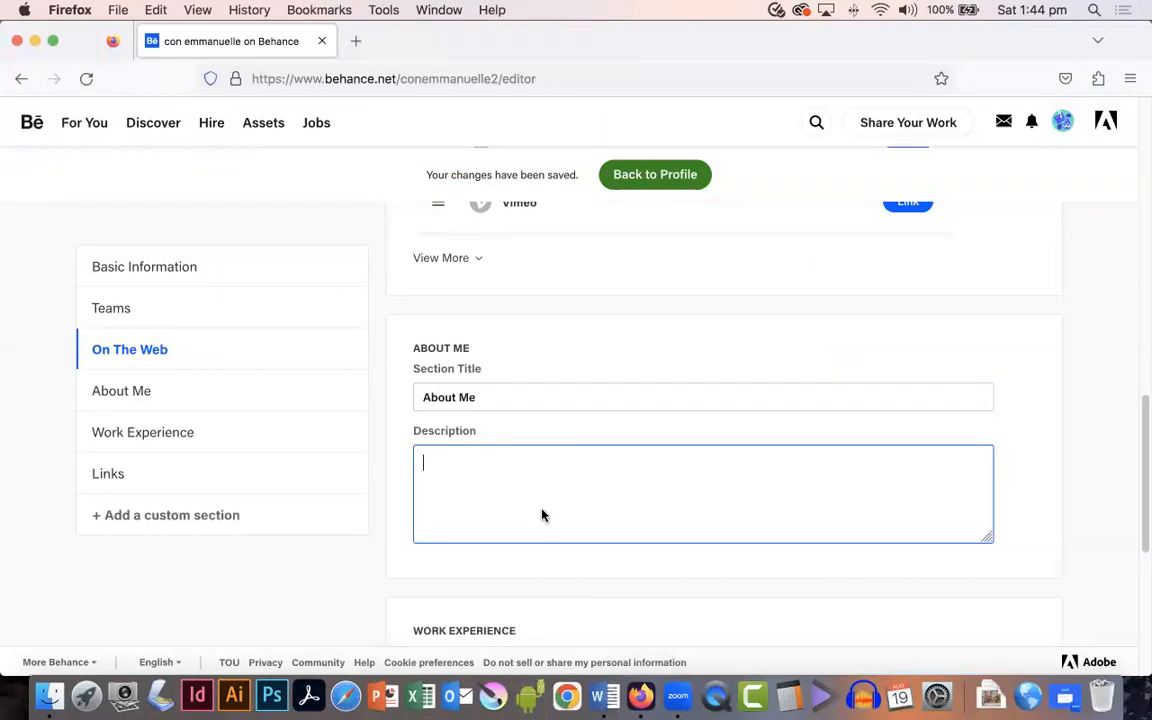
{"action": "key", "text": "super+v"}
Step: Review the pasted About Me description and the remaining profile sections below it
{"action": "scroll", "coordinate": [543, 513], "scroll_direction": "up", "scroll_amount": 3}
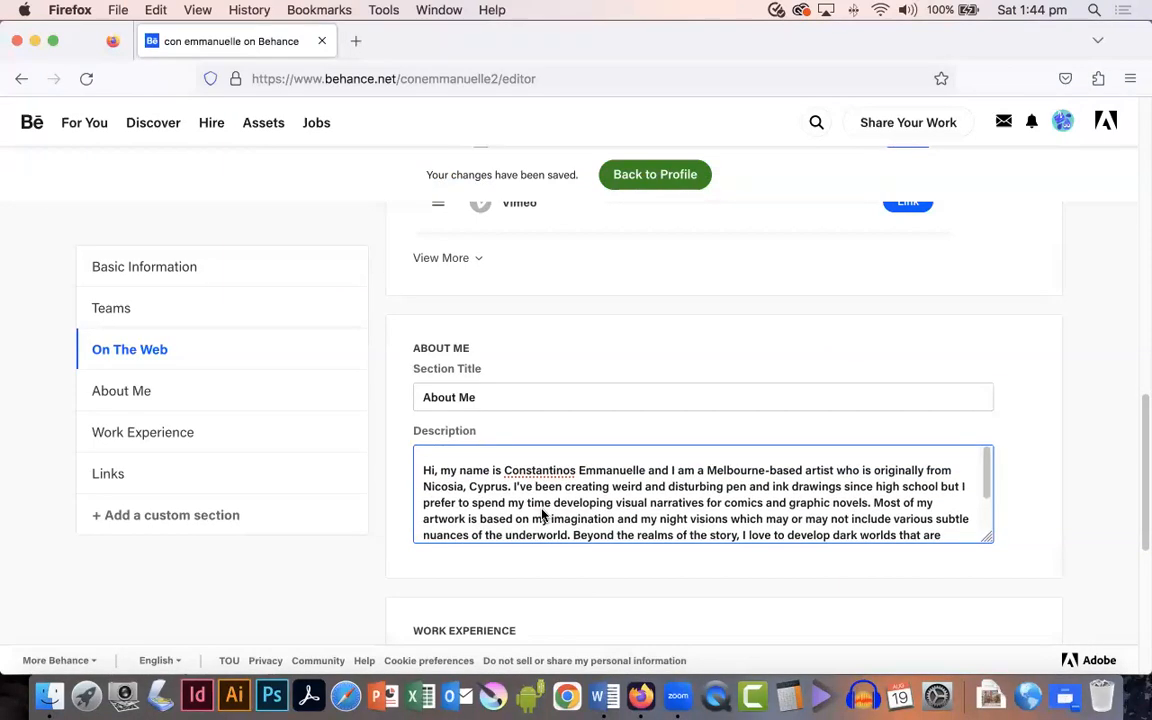
{"action": "scroll", "coordinate": [543, 514], "scroll_direction": "down", "scroll_amount": 3}
{"action": "scroll", "coordinate": [585, 508], "scroll_direction": "up", "scroll_amount": 1}
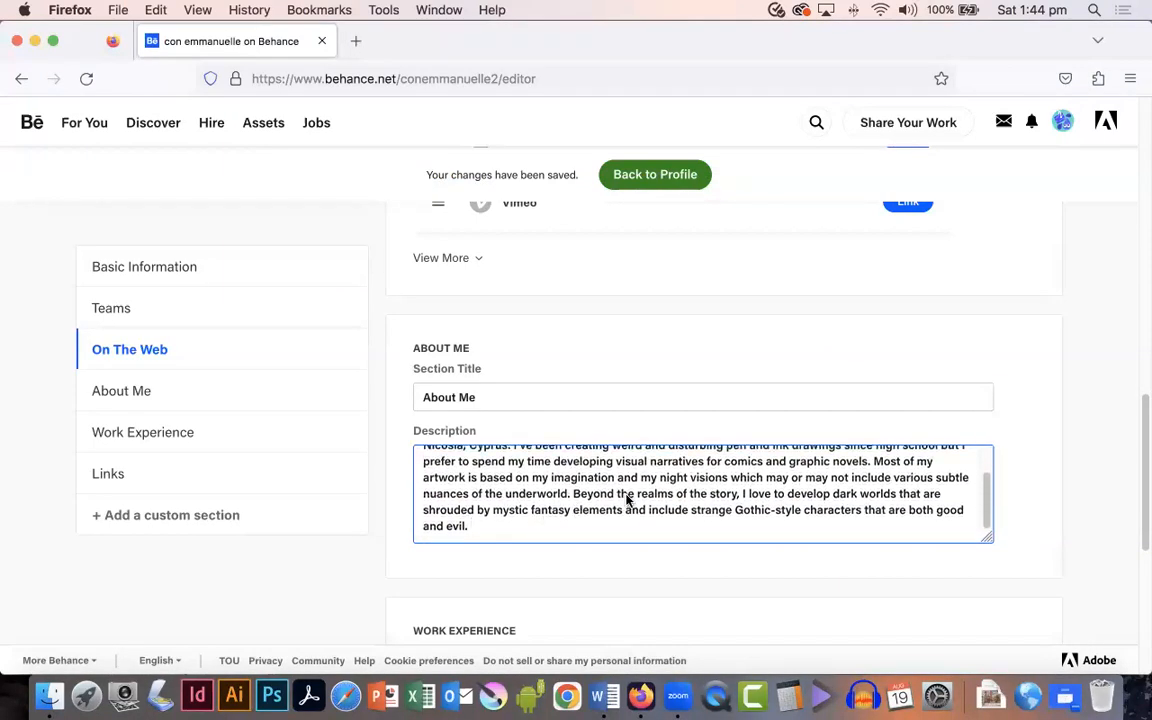
{"action": "scroll", "coordinate": [625, 499], "scroll_direction": "down", "scroll_amount": 3}
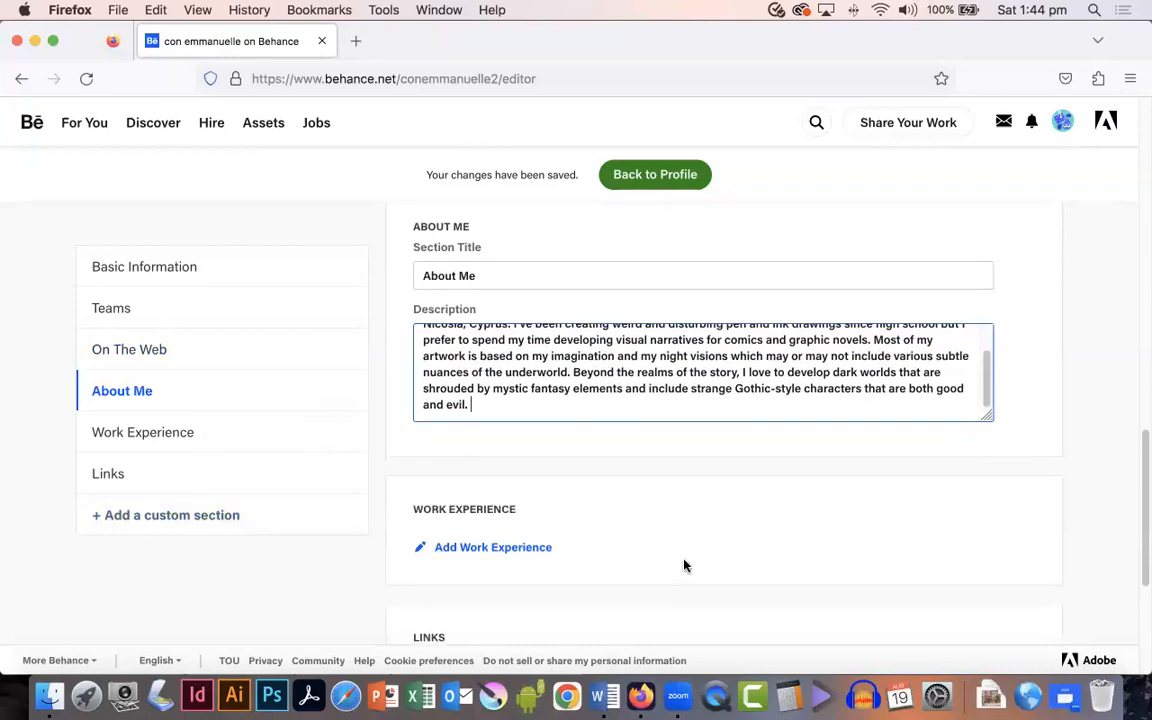
{"action": "scroll", "coordinate": [684, 562], "scroll_direction": "down", "scroll_amount": 4}
{"action": "scroll", "coordinate": [684, 561], "scroll_direction": "down", "scroll_amount": 2}
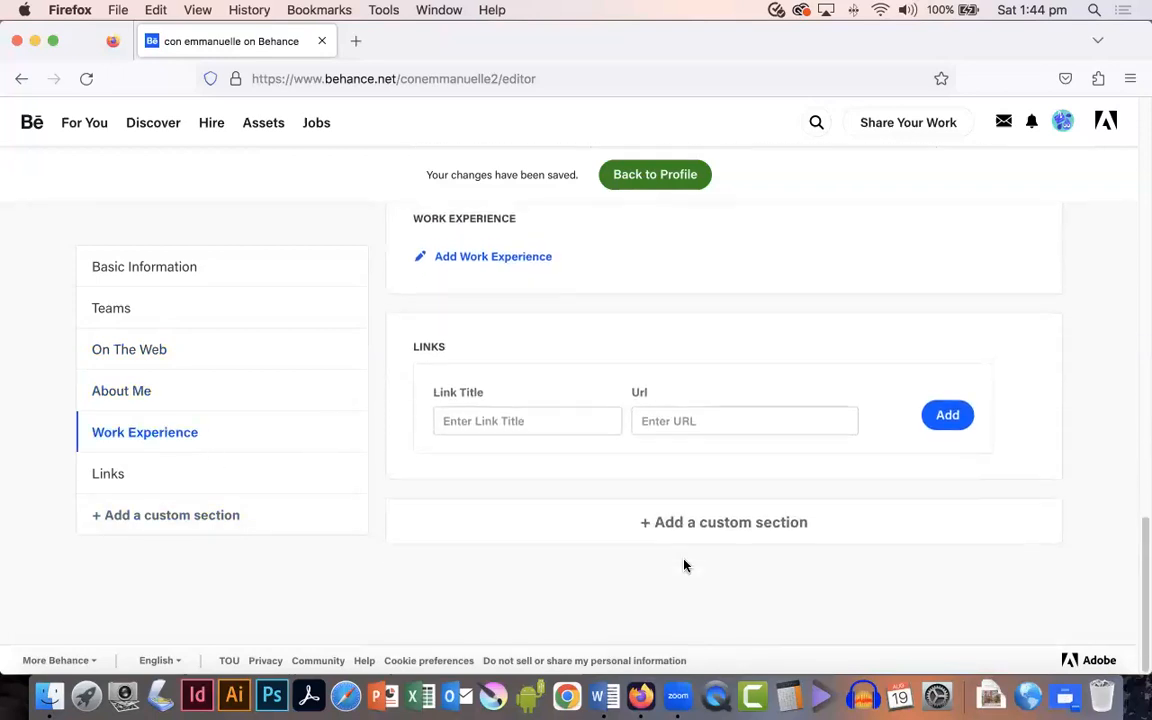
{"action": "scroll", "coordinate": [684, 561], "scroll_direction": "up", "scroll_amount": 10}
{"action": "scroll", "coordinate": [684, 561], "scroll_direction": "down", "scroll_amount": 12}
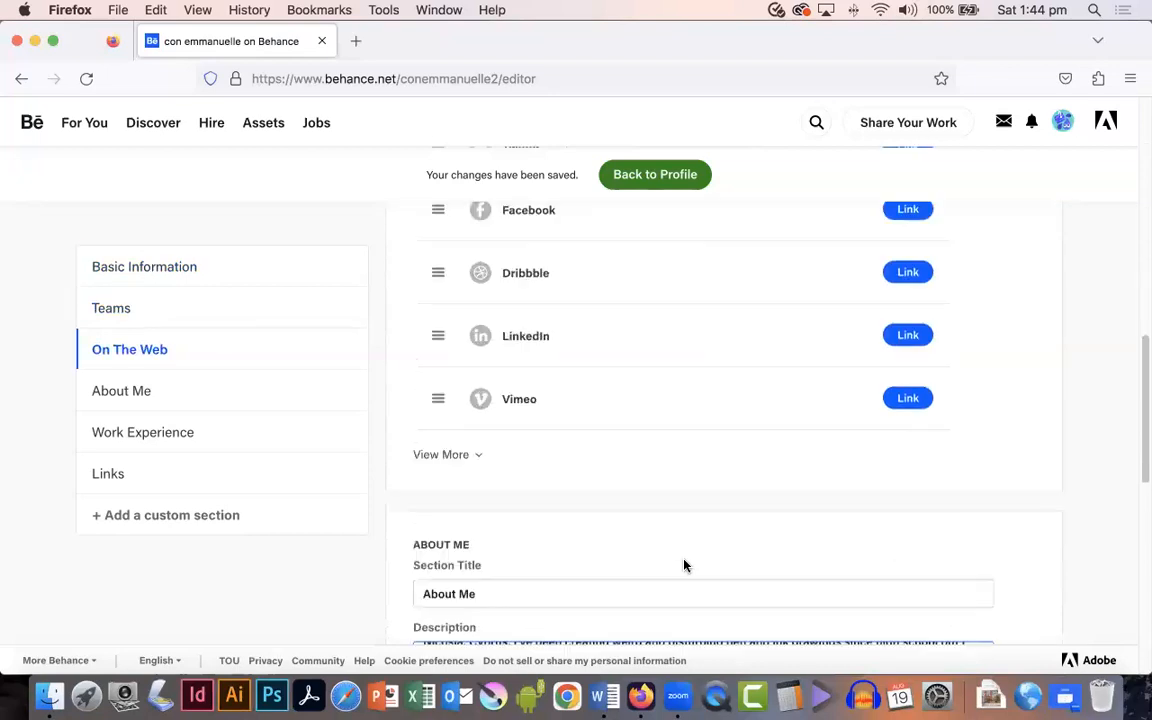
Step: Leave the profile editor and return to the profile page
{"action": "scroll", "coordinate": [684, 564], "scroll_direction": "down", "scroll_amount": 1}
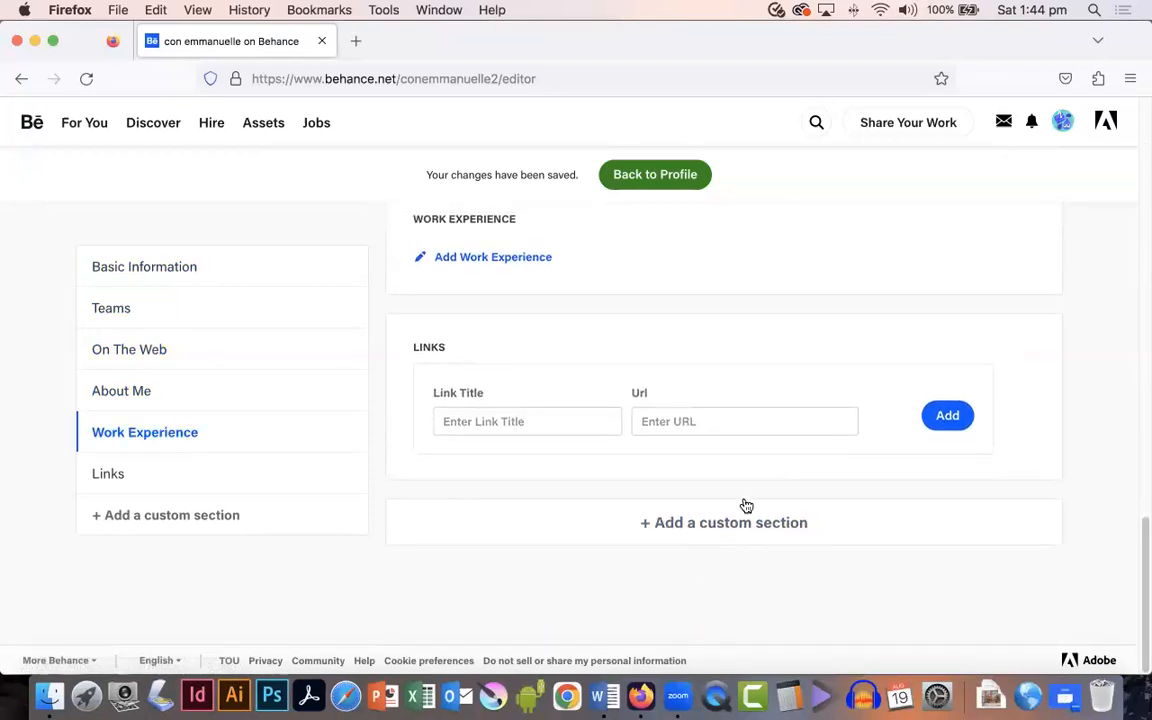
{"action": "scroll", "coordinate": [787, 399], "scroll_direction": "up", "scroll_amount": 5}
{"action": "scroll", "coordinate": [784, 405], "scroll_direction": "up", "scroll_amount": 10}
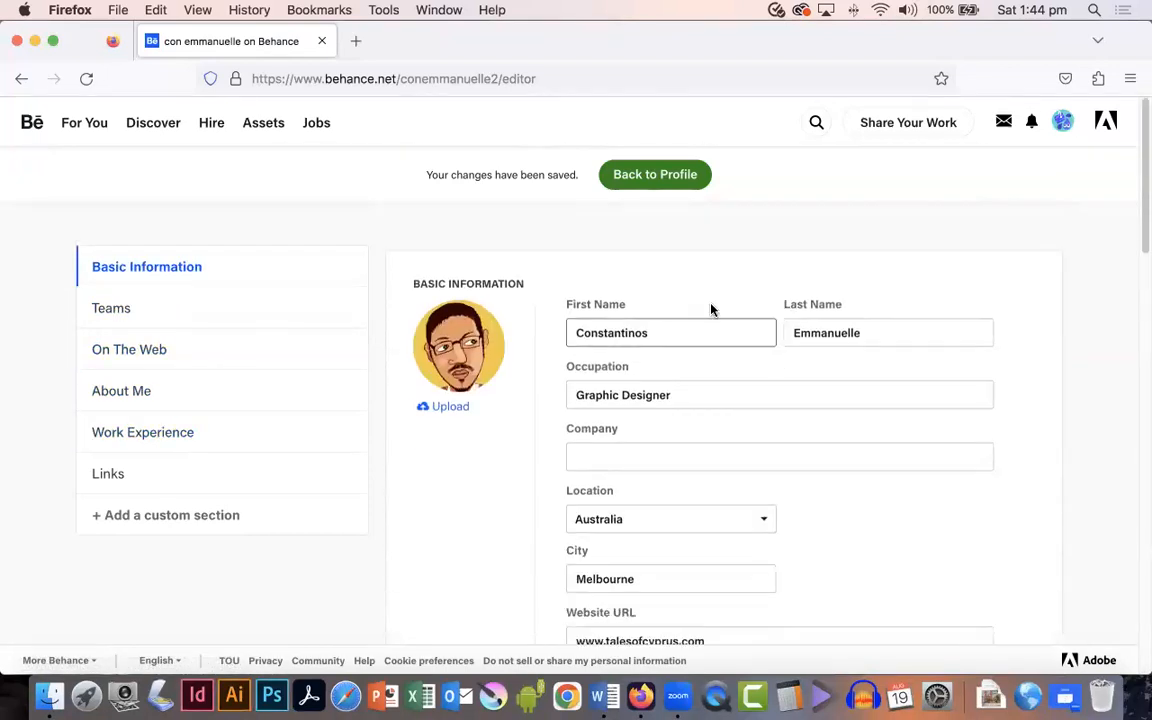
{"action": "left_click", "coordinate": [676, 180]}
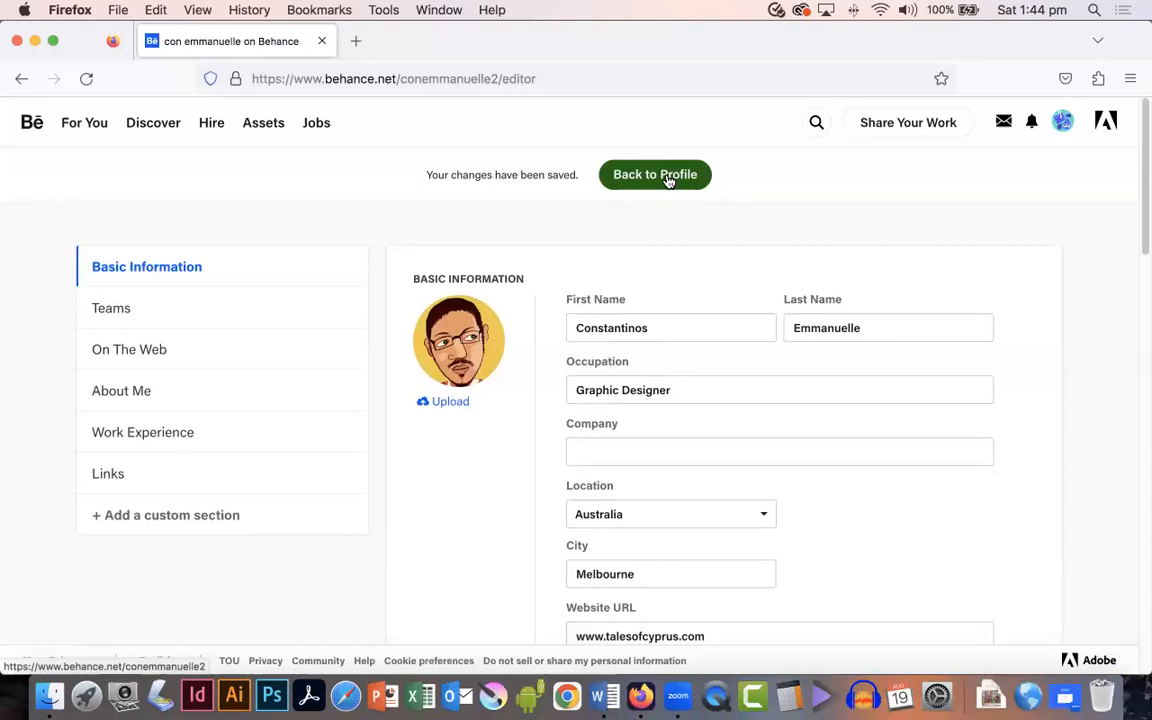
{"action": "left_click", "coordinate": [669, 180]}
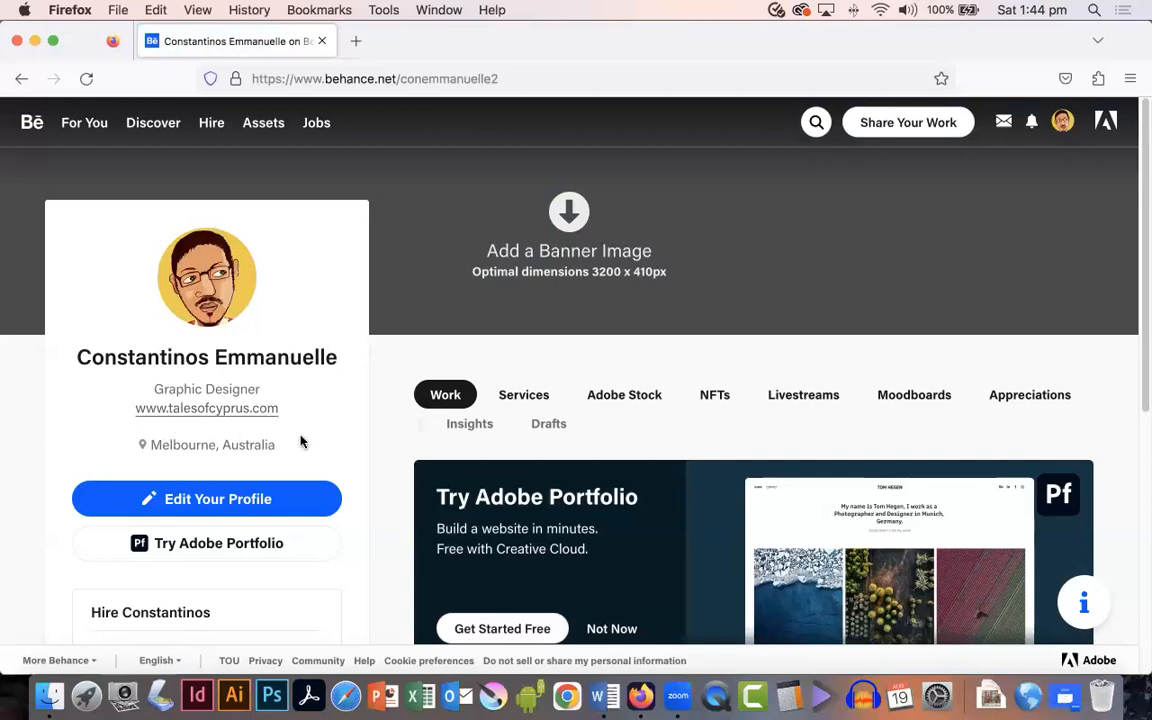
Step: Upload behance-banner-3200-x-410px-v2.jpg from the Images for Behance folder as the profile banner image
{"action": "scroll", "coordinate": [285, 447], "scroll_direction": "down", "scroll_amount": 3}
{"action": "scroll", "coordinate": [213, 453], "scroll_direction": "down", "scroll_amount": 5}
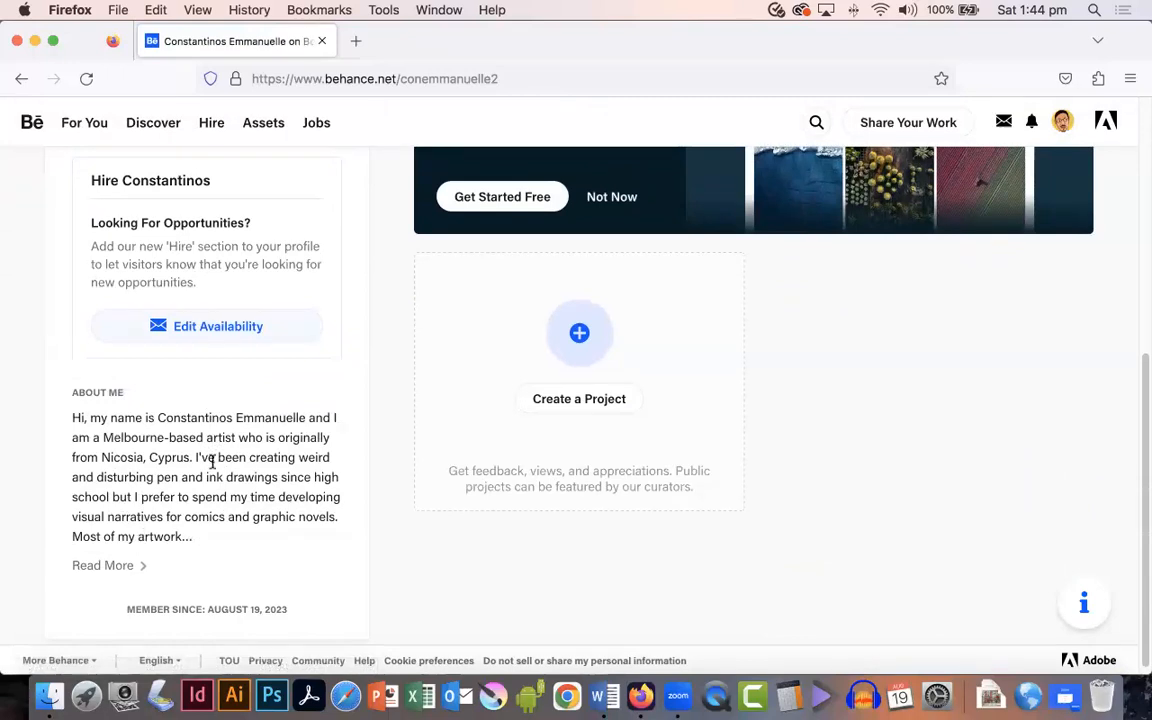
{"action": "scroll", "coordinate": [212, 462], "scroll_direction": "up", "scroll_amount": 8}
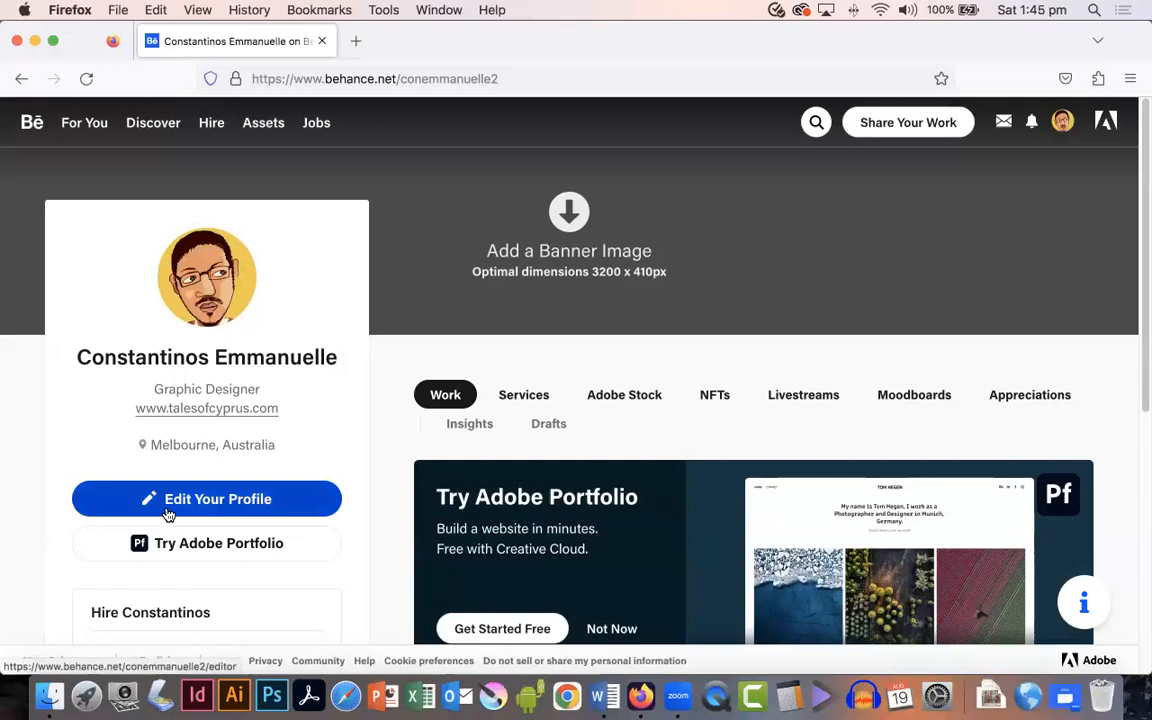
{"action": "left_click", "coordinate": [569, 212]}
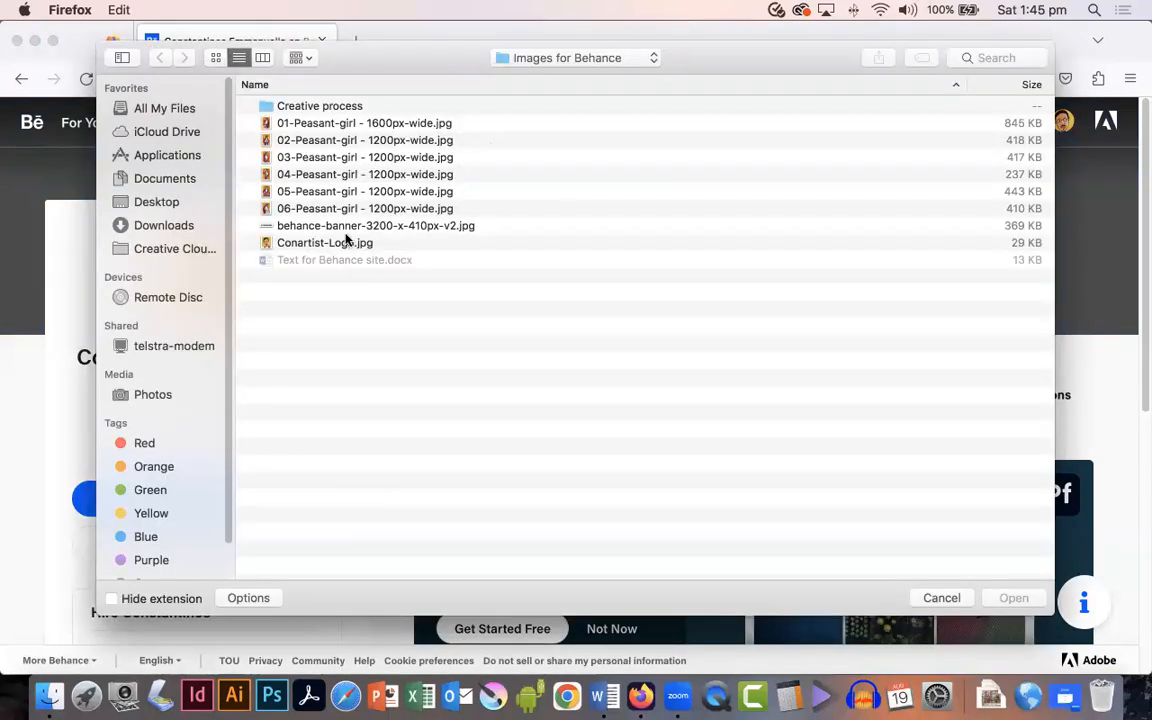
{"action": "left_click", "coordinate": [390, 228]}
{"action": "key", "text": "space"}
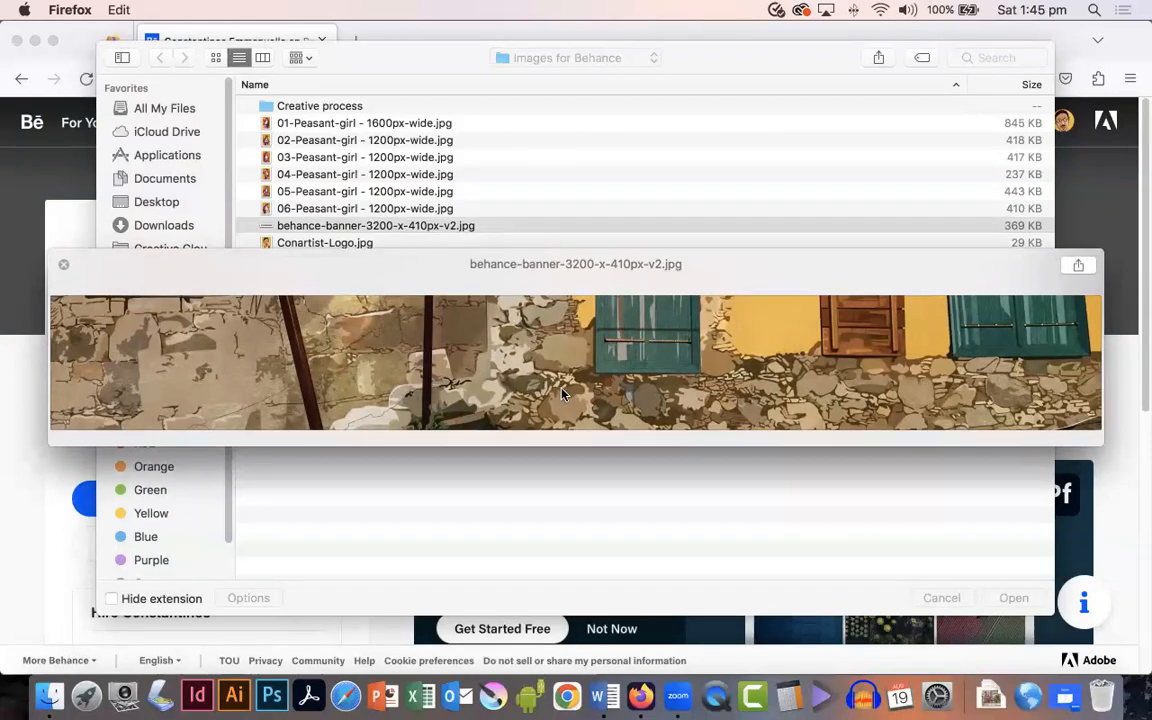
{"action": "key", "text": "space"}
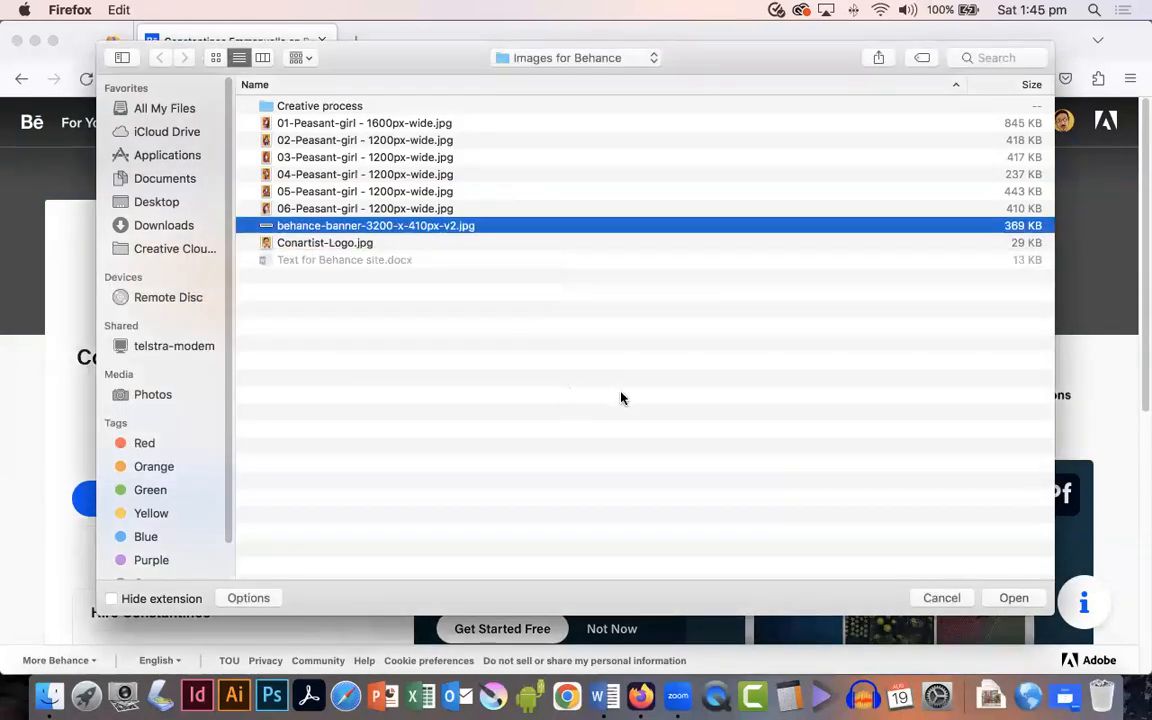
{"action": "left_click", "coordinate": [1020, 597]}
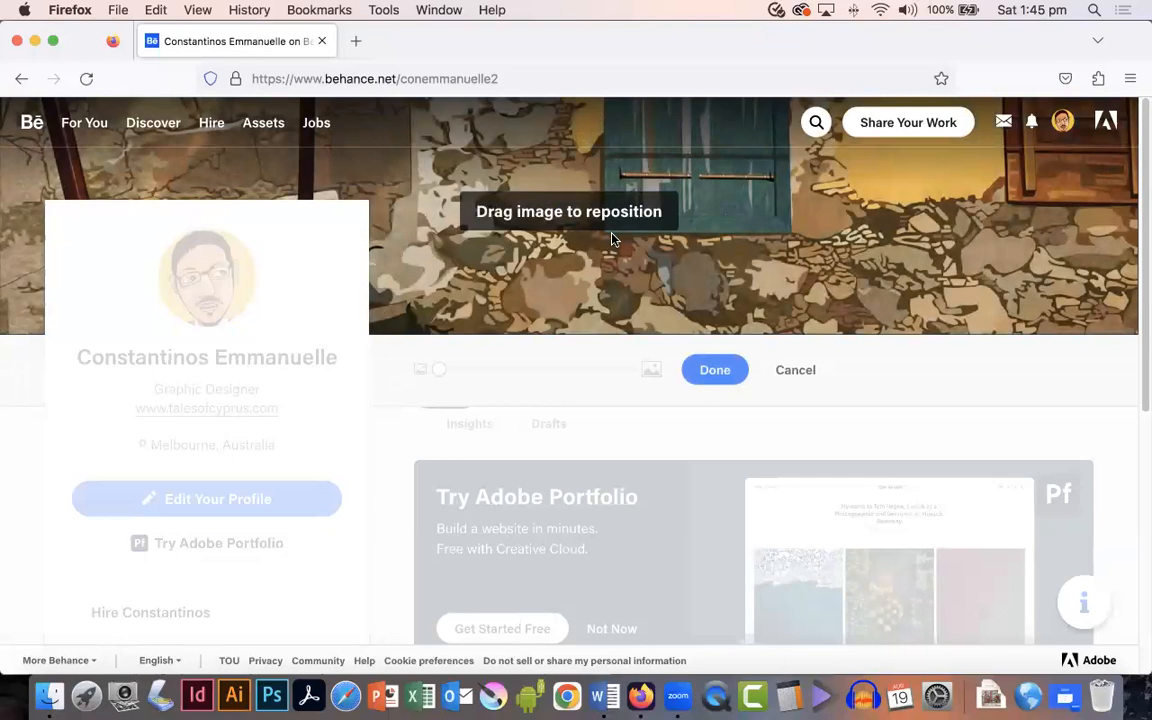
Step: Reposition the banner image within its frame and confirm the placement
{"action": "left_click_drag", "start_coordinate": [709, 229], "coordinate": [782, 311]}
{"action": "left_click_drag", "start_coordinate": [438, 371], "coordinate": [391, 368]}
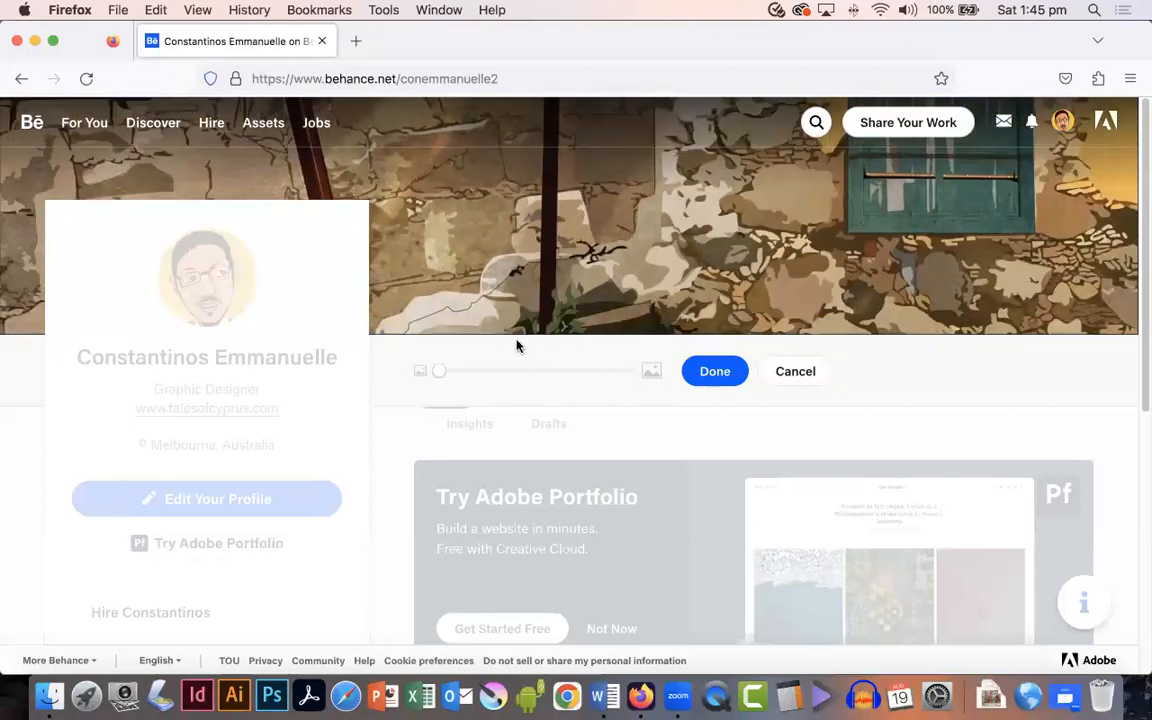
{"action": "left_click_drag", "start_coordinate": [806, 205], "coordinate": [458, 237]}
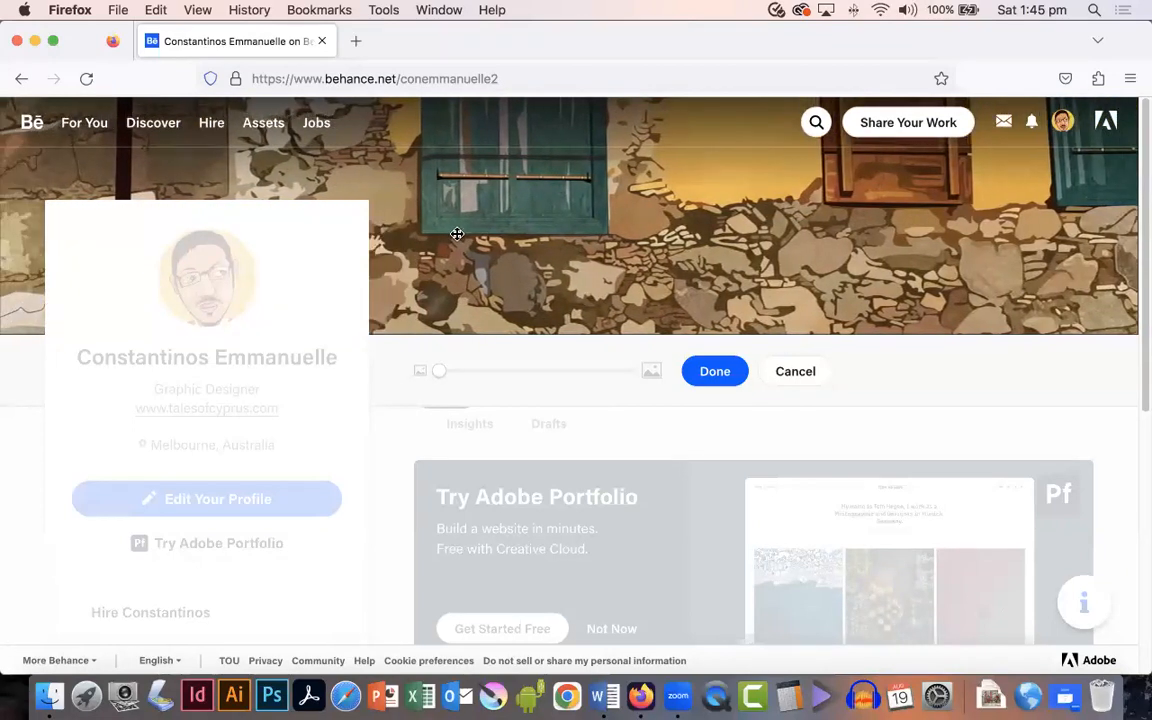
{"action": "left_click", "coordinate": [715, 373]}
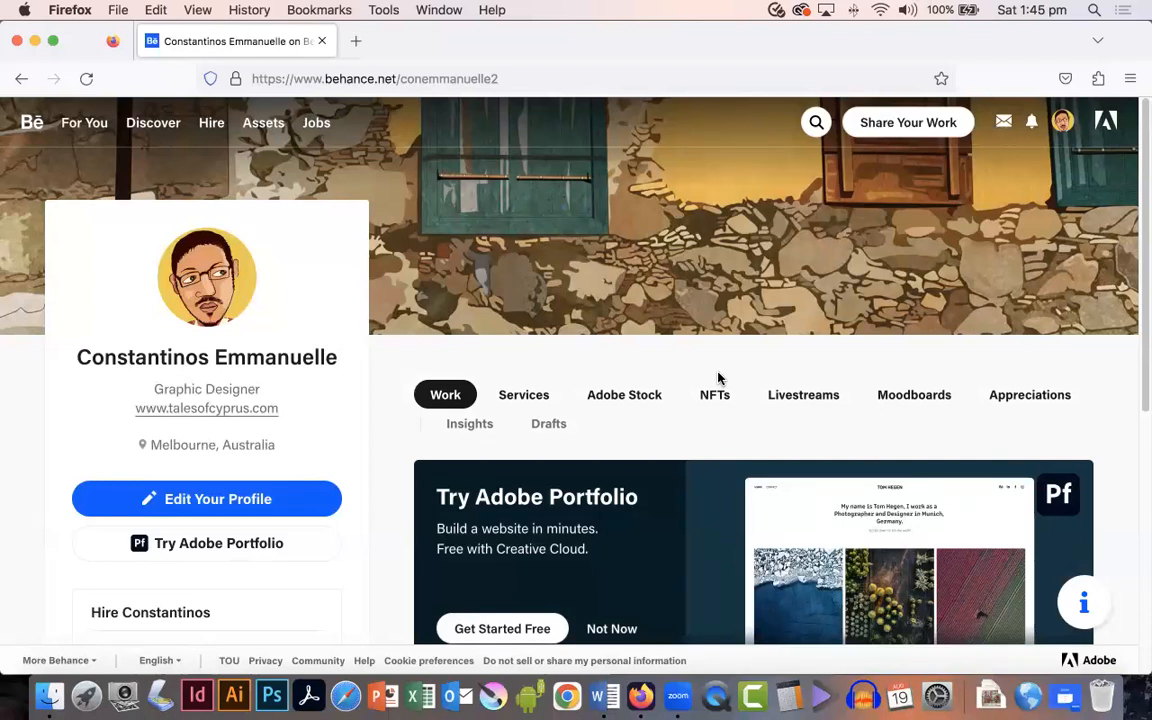
Step: Start creating a new project from the profile page
{"action": "scroll", "coordinate": [717, 378], "scroll_direction": "down", "scroll_amount": 5}
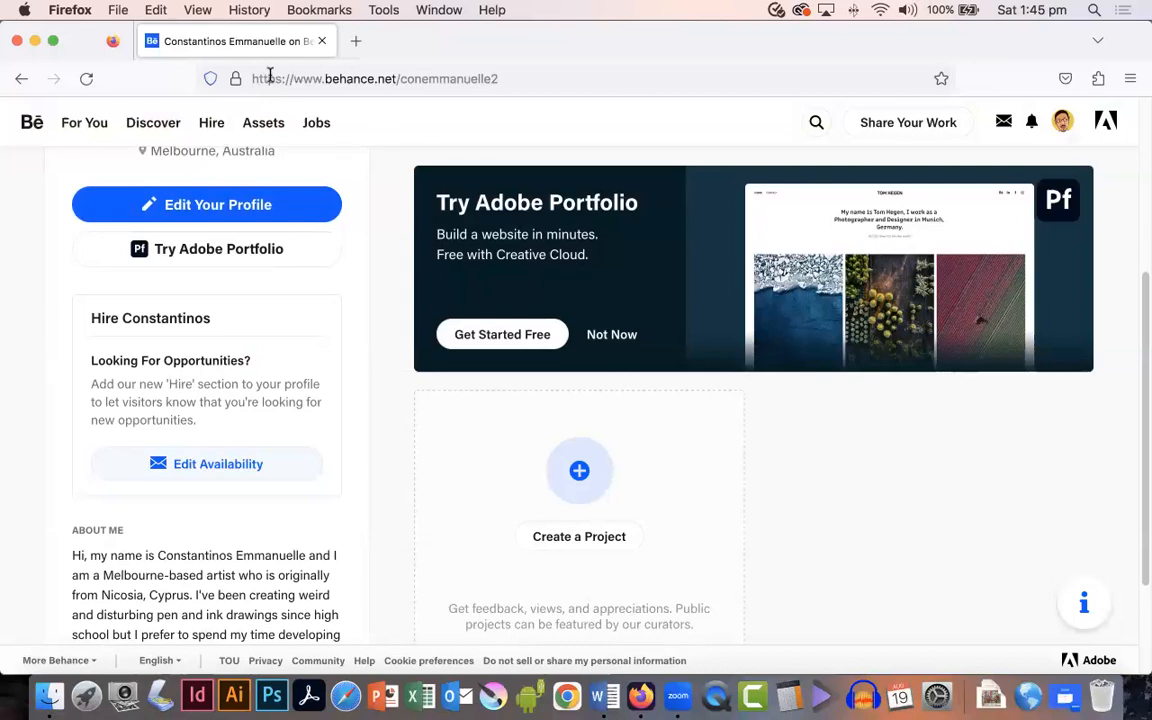
{"action": "left_click_drag", "start_coordinate": [252, 78], "coordinate": [533, 77]}
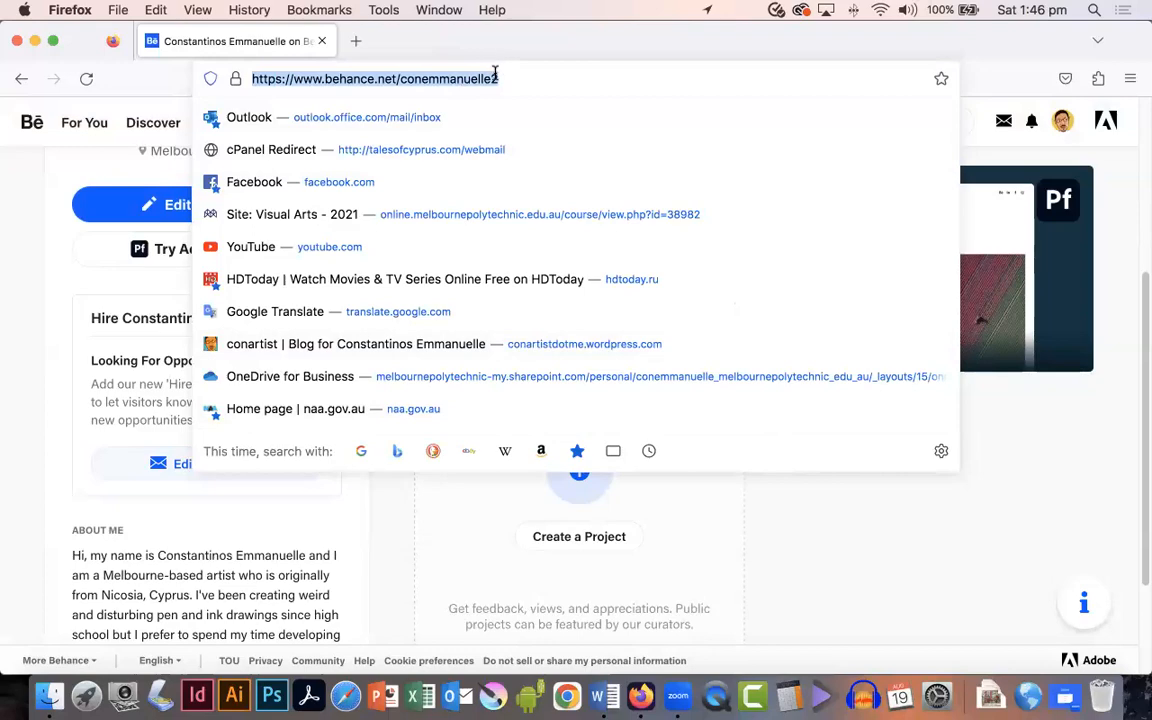
{"action": "left_click", "coordinate": [870, 521]}
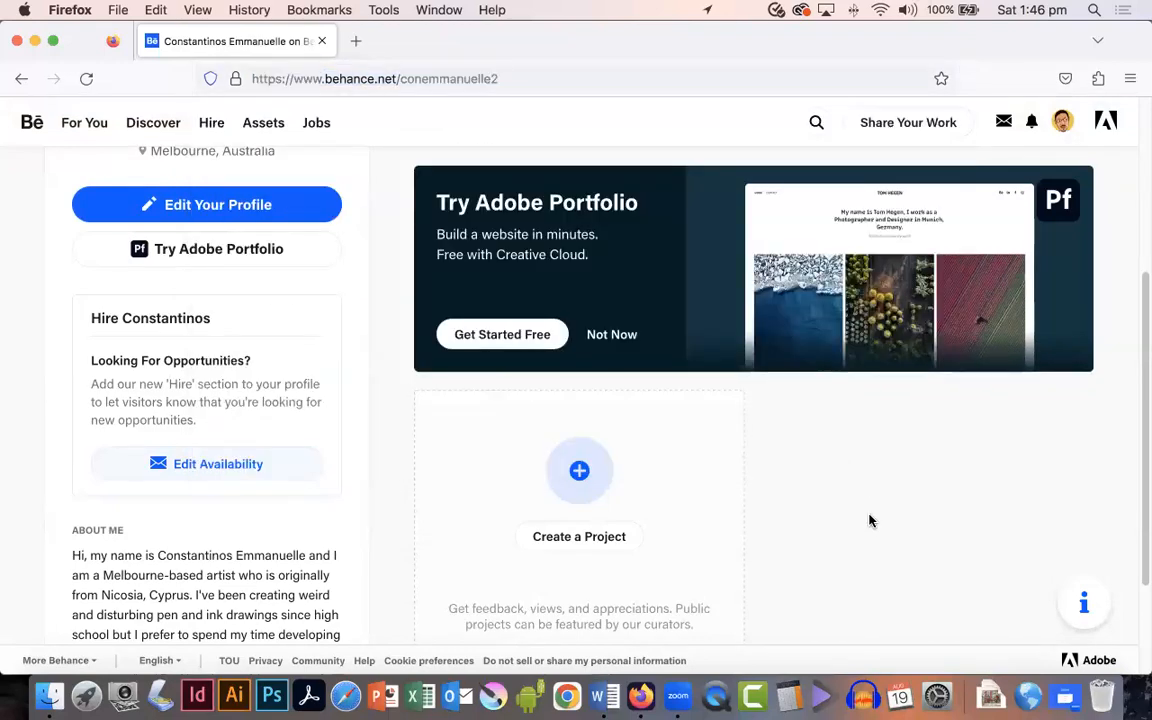
{"action": "scroll", "coordinate": [870, 521], "scroll_direction": "up", "scroll_amount": 5}
{"action": "scroll", "coordinate": [870, 521], "scroll_direction": "down", "scroll_amount": 8}
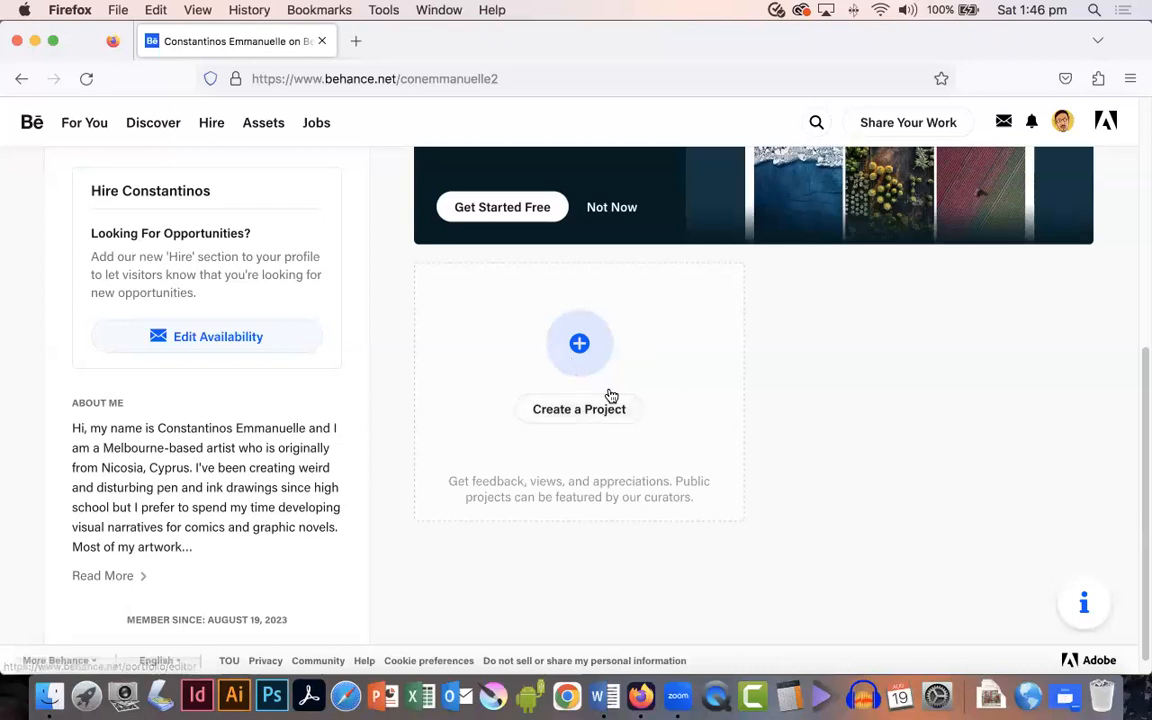
{"action": "left_click", "coordinate": [559, 410]}
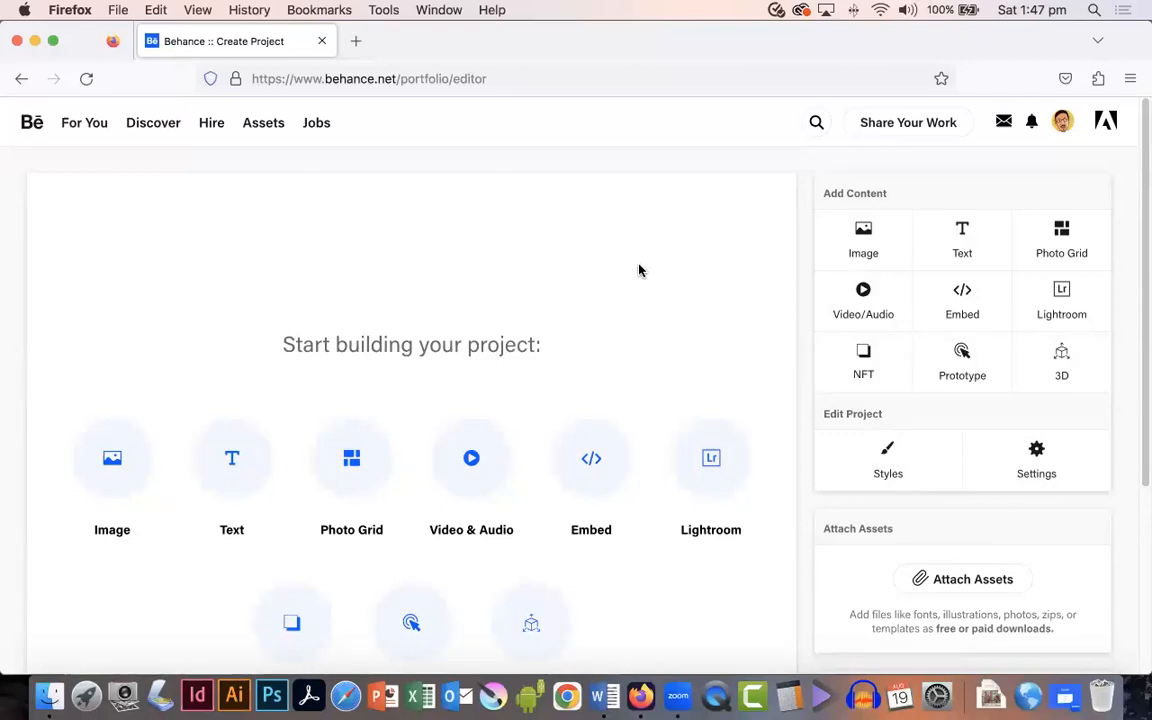
Step: Switch to the Text for Behance site document and copy its second paragraph about the peasant girl series
{"action": "left_click", "coordinate": [604, 697]}
{"action": "left_click_drag", "start_coordinate": [779, 403], "coordinate": [190, 327]}
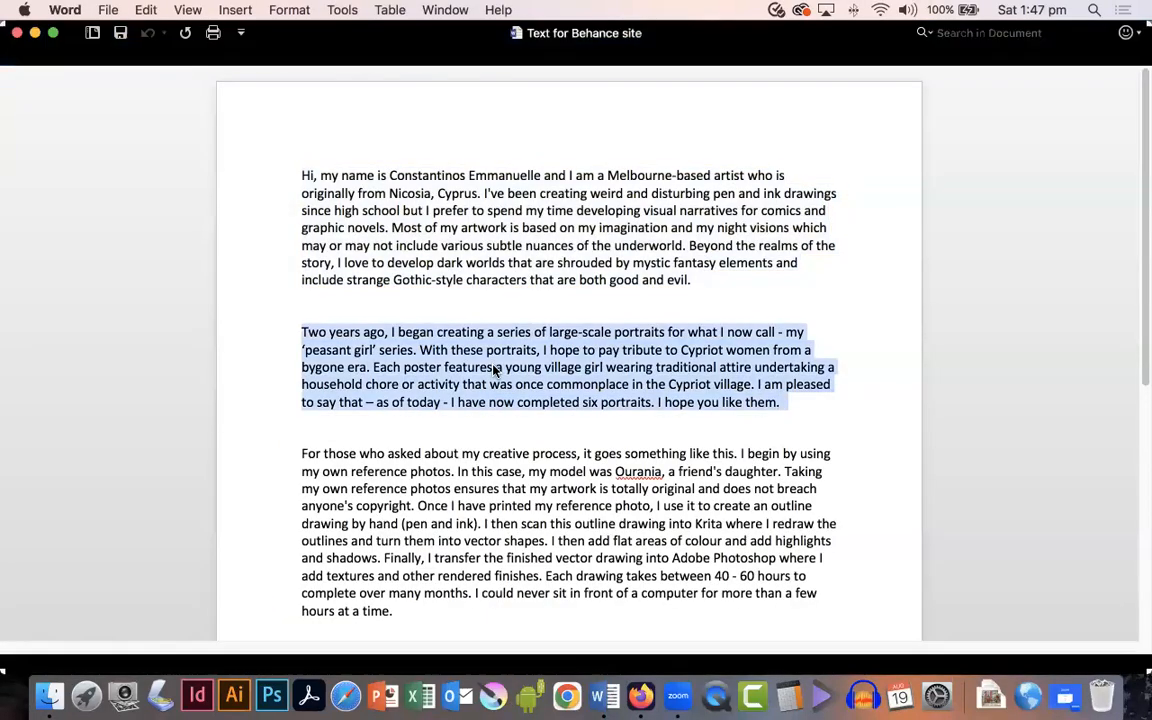
{"action": "right_click", "coordinate": [494, 371]}
{"action": "left_click", "coordinate": [521, 380]}
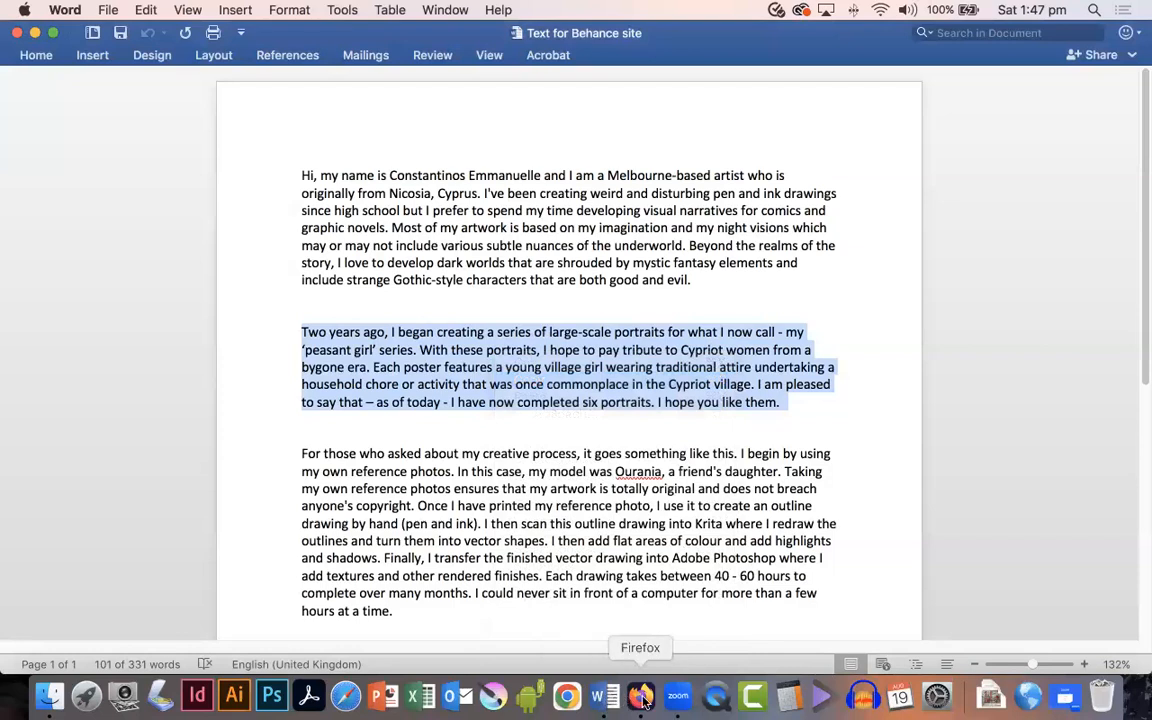
Step: Add a text block to the project and paste the copied paragraph into it
{"action": "left_click", "coordinate": [640, 697]}
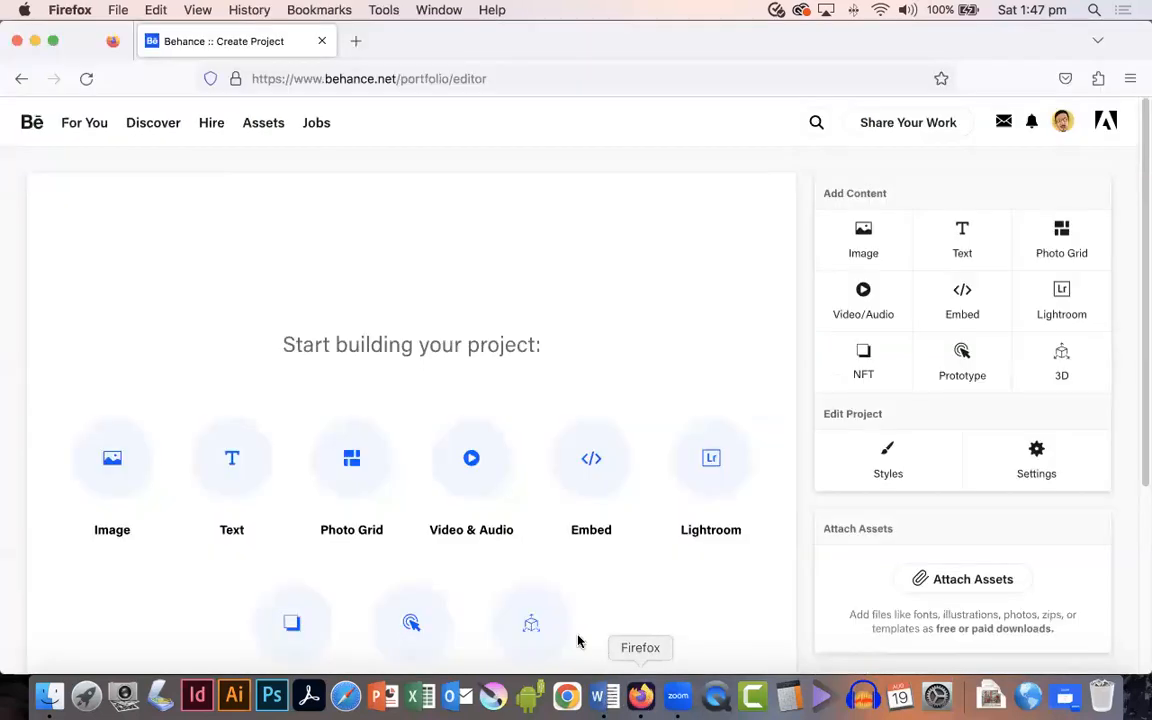
{"action": "left_click", "coordinate": [232, 459]}
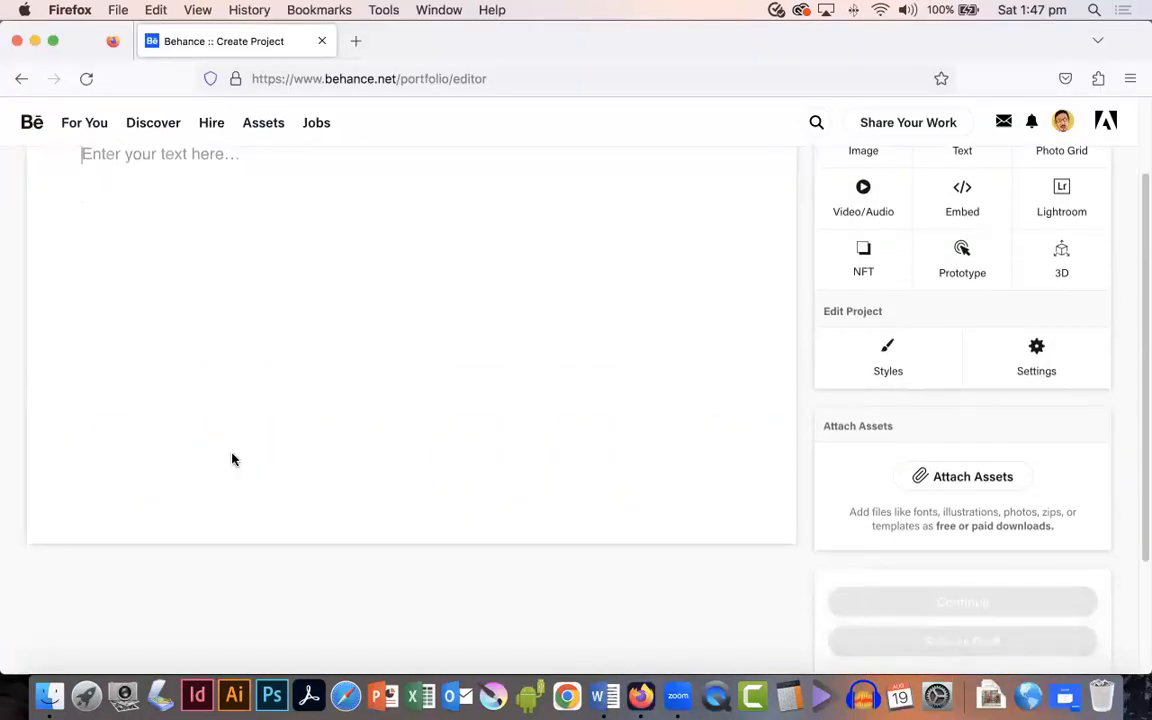
{"action": "key", "text": "super+v"}
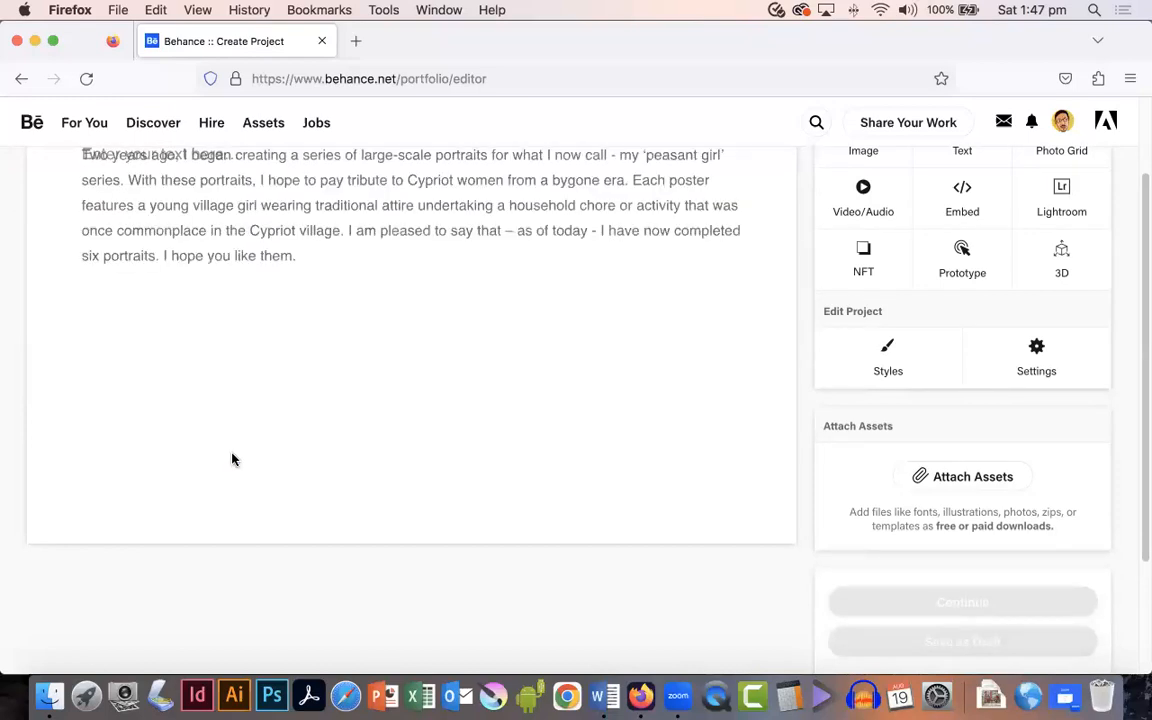
Step: Add the six images 01-Peasant-girl through 06-Peasant-girl from Images for Behance to the project below the text
{"action": "scroll", "coordinate": [232, 459], "scroll_direction": "up", "scroll_amount": 2}
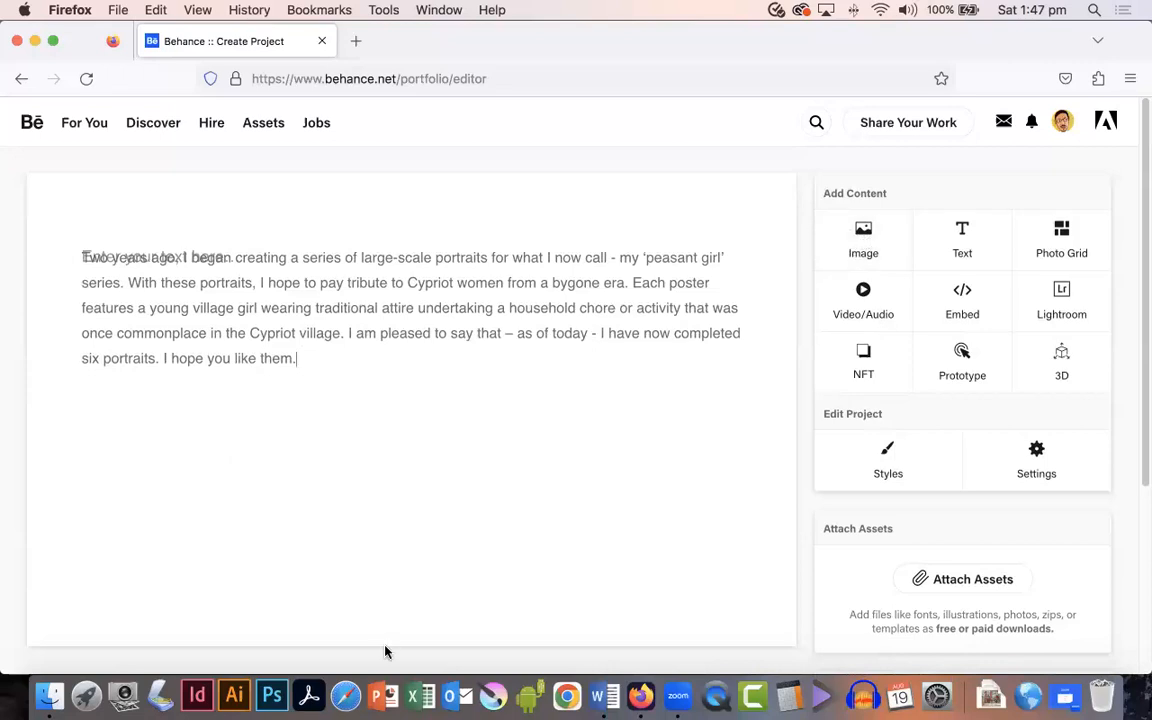
{"action": "mouse_move", "coordinate": [329, 411]}
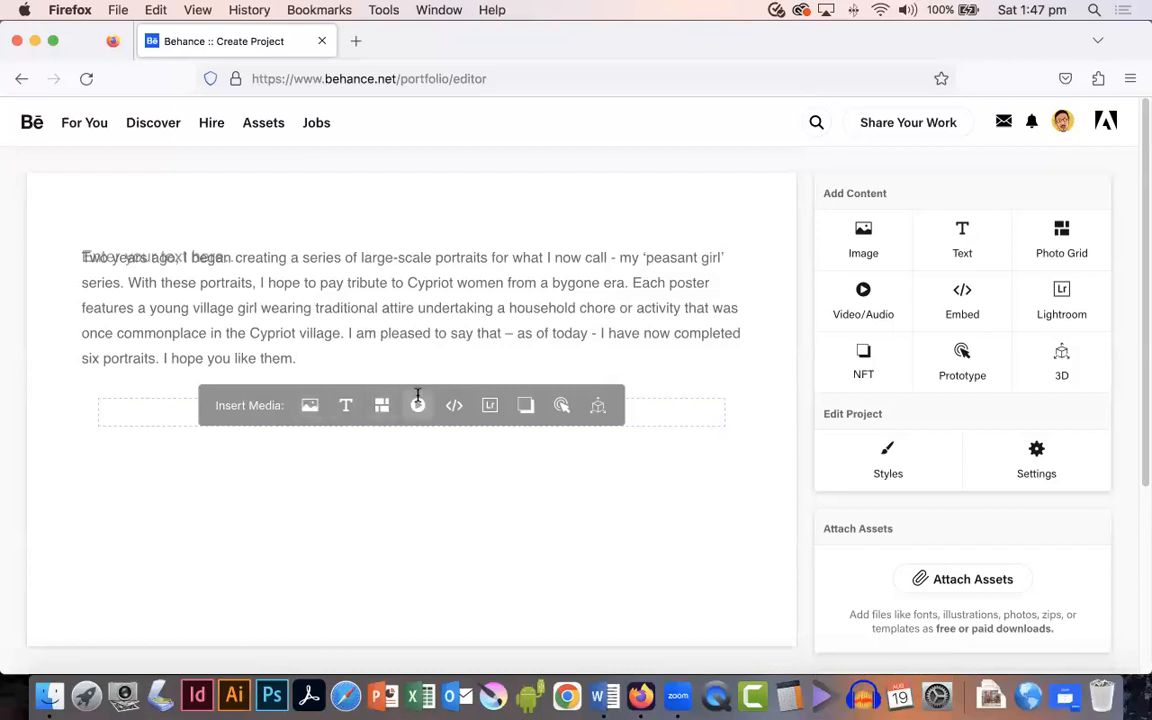
{"action": "left_click", "coordinate": [864, 237]}
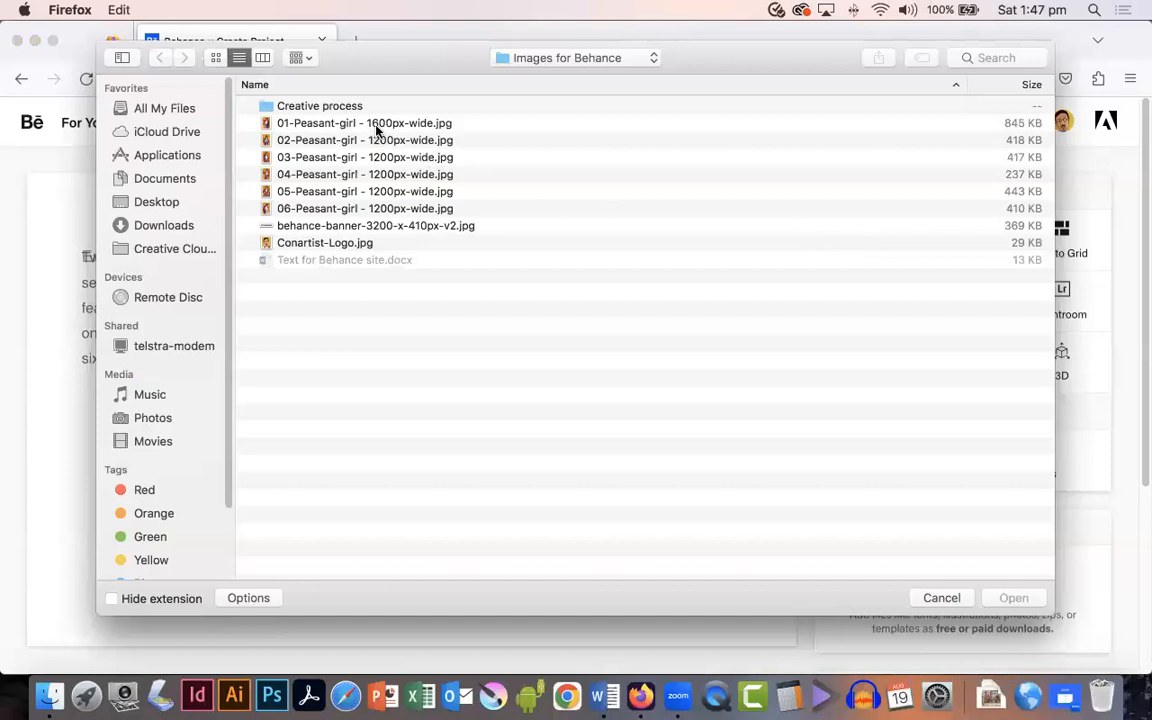
{"action": "left_click", "coordinate": [377, 126]}
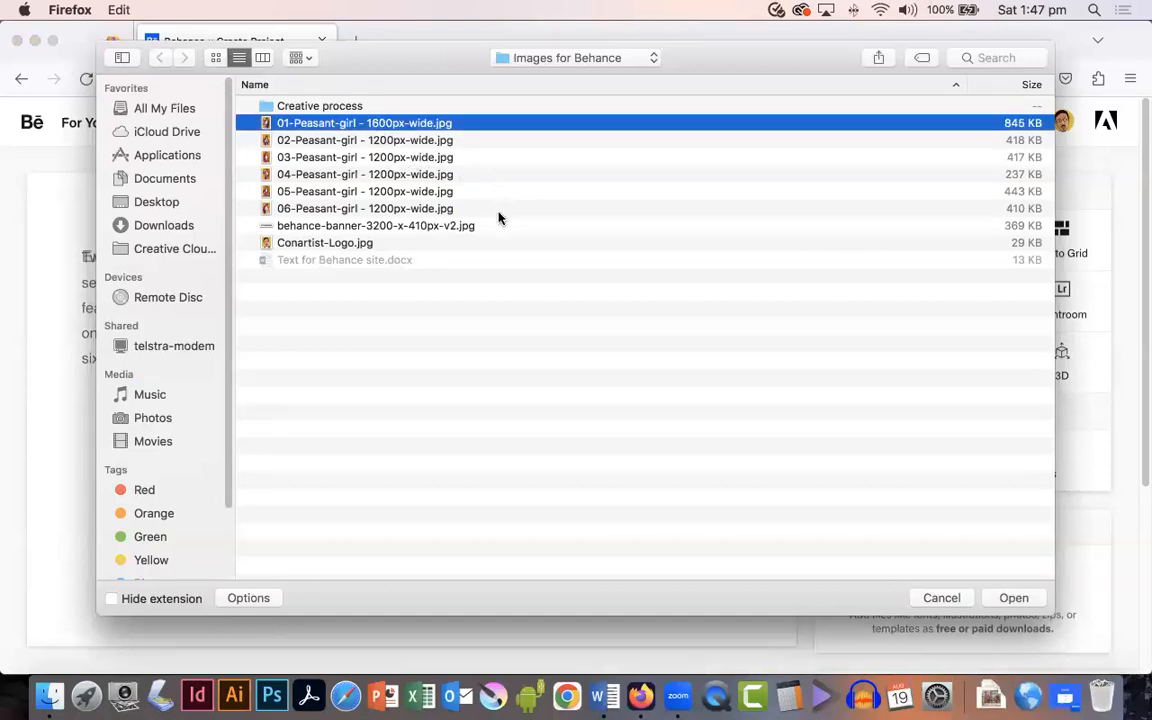
{"action": "left_click", "coordinate": [347, 212], "text": "shift"}
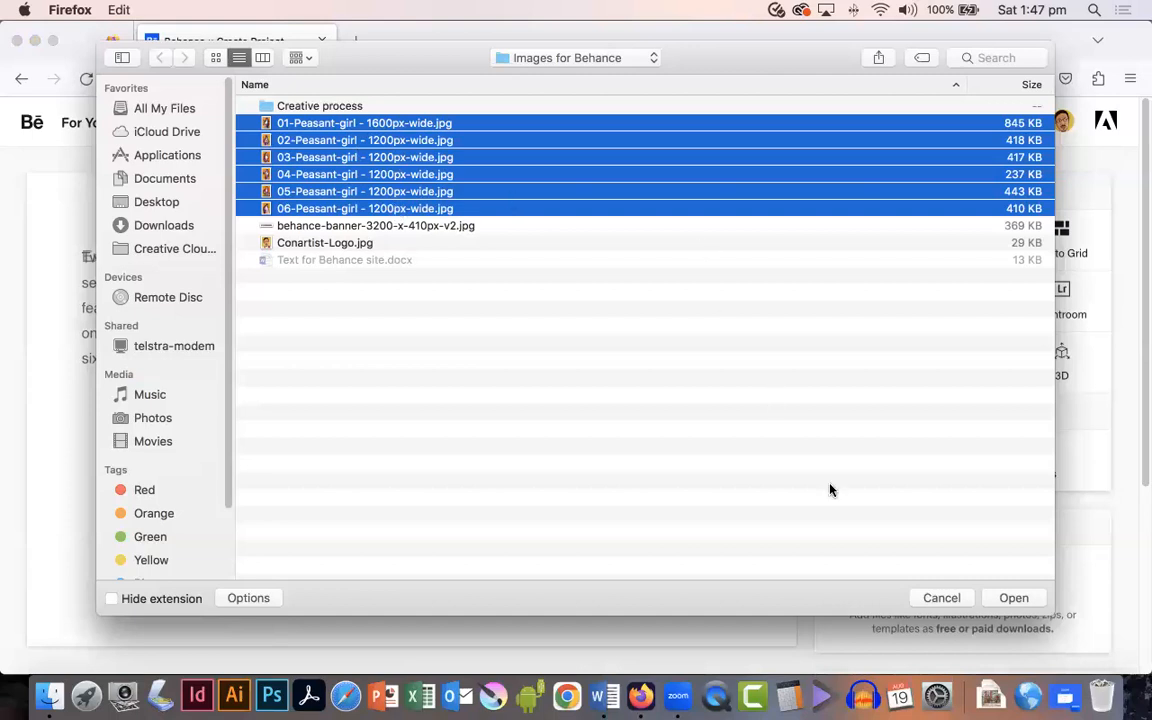
{"action": "left_click", "coordinate": [1012, 598]}
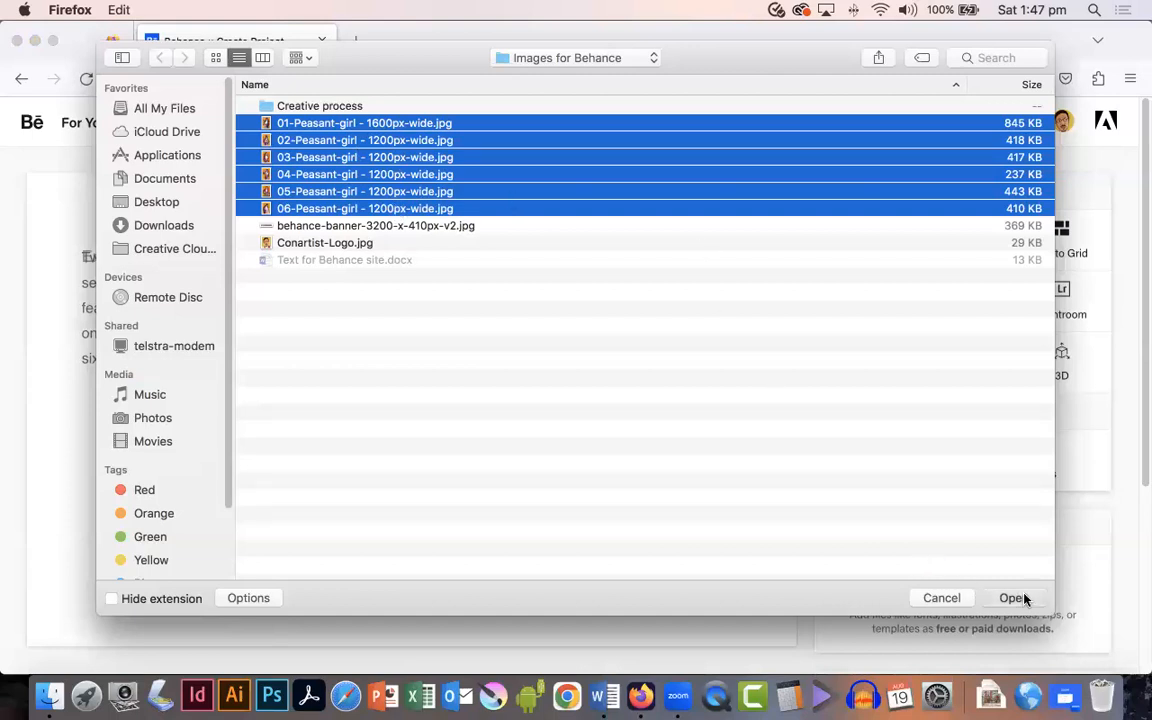
Step: Scroll through the project to review the uploaded portrait images
{"action": "scroll", "coordinate": [503, 433], "scroll_direction": "down", "scroll_amount": 15}
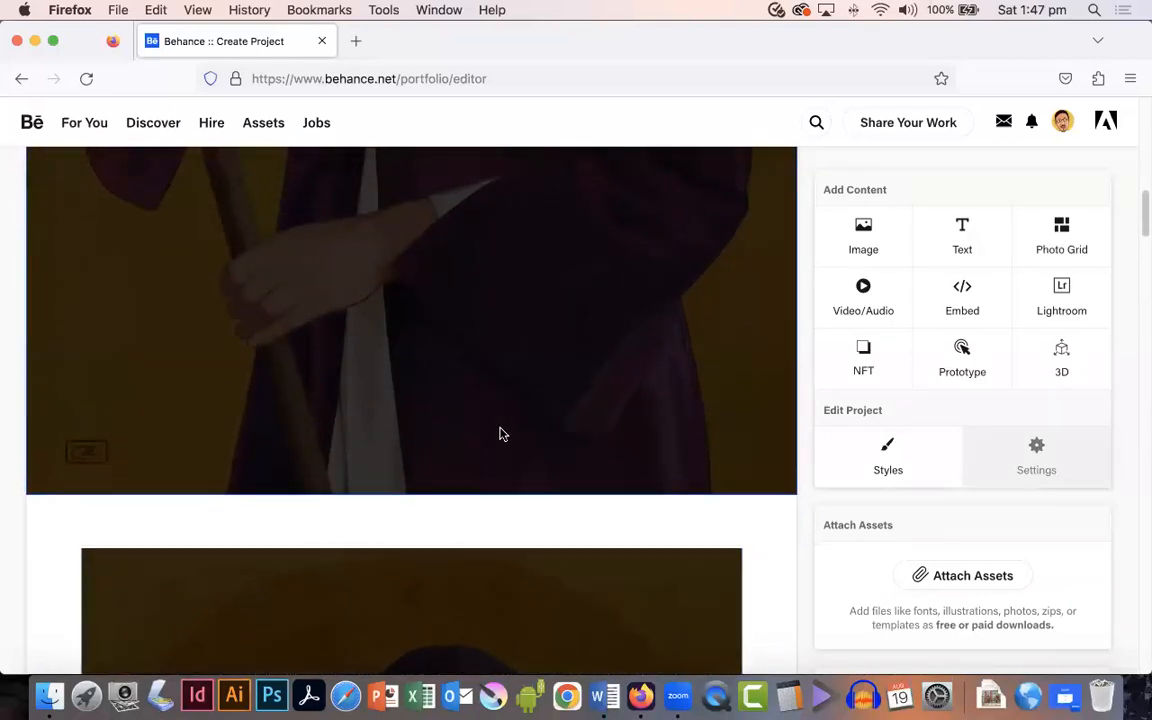
{"action": "scroll", "coordinate": [451, 429], "scroll_direction": "up", "scroll_amount": 10}
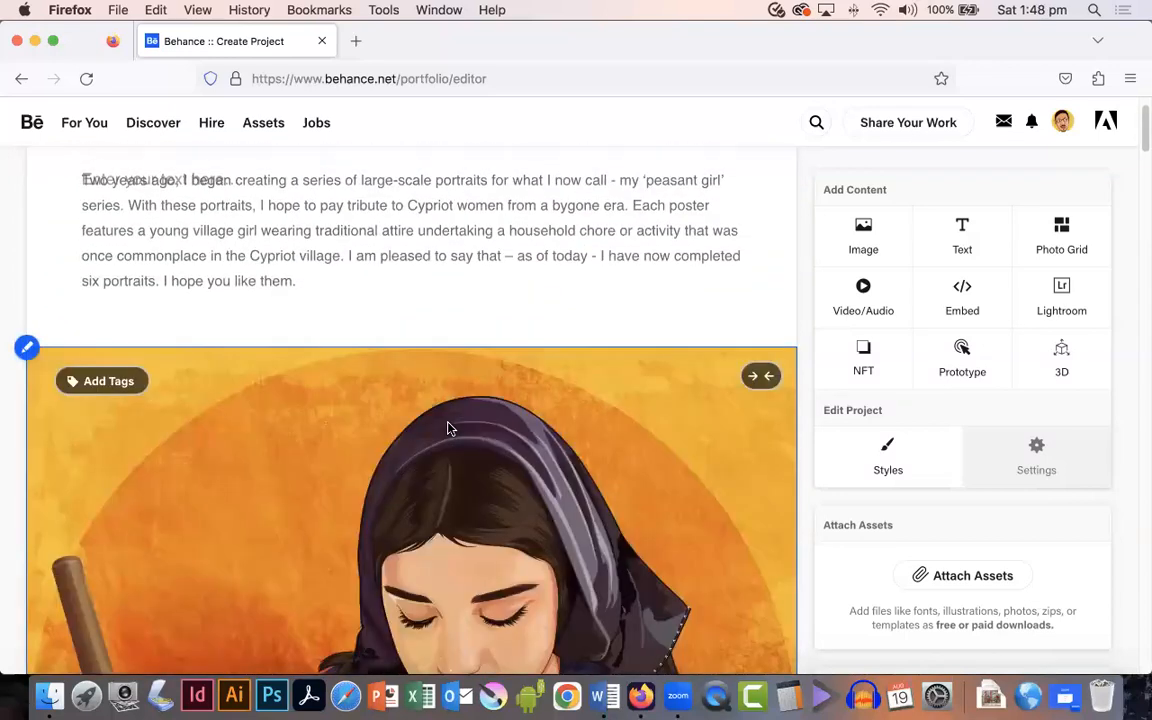
{"action": "scroll", "coordinate": [447, 428], "scroll_direction": "down", "scroll_amount": 10}
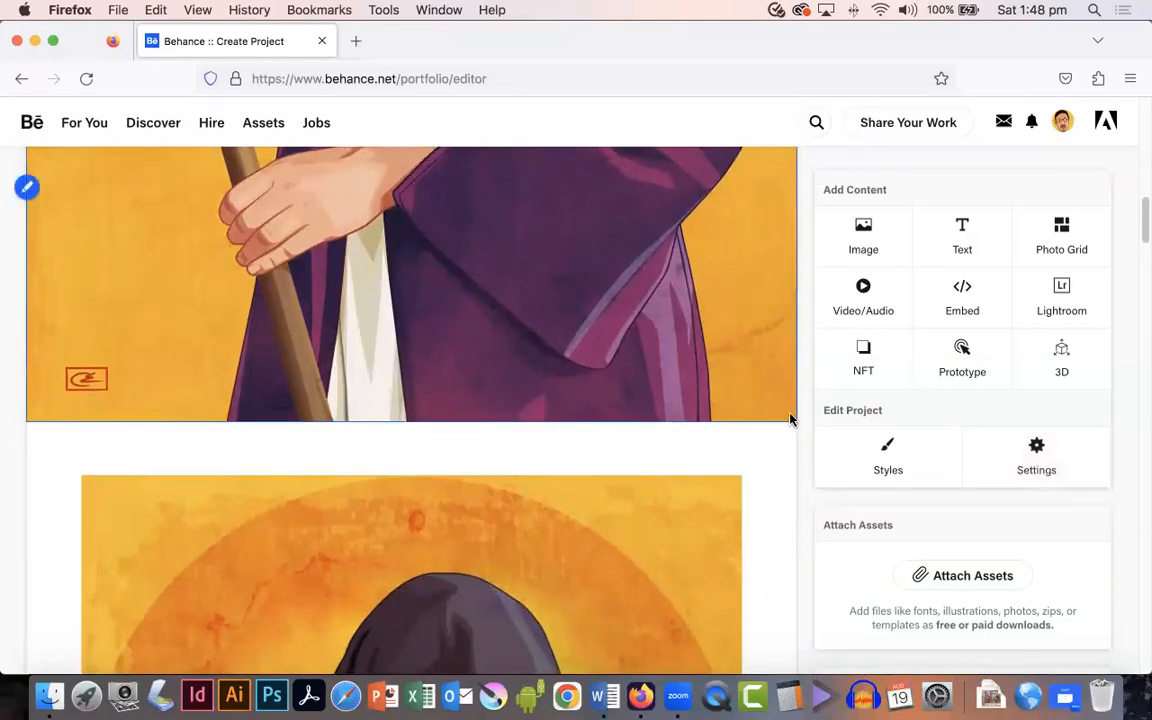
{"action": "scroll", "coordinate": [619, 485], "scroll_direction": "down", "scroll_amount": 5}
{"action": "scroll", "coordinate": [619, 485], "scroll_direction": "down", "scroll_amount": 10}
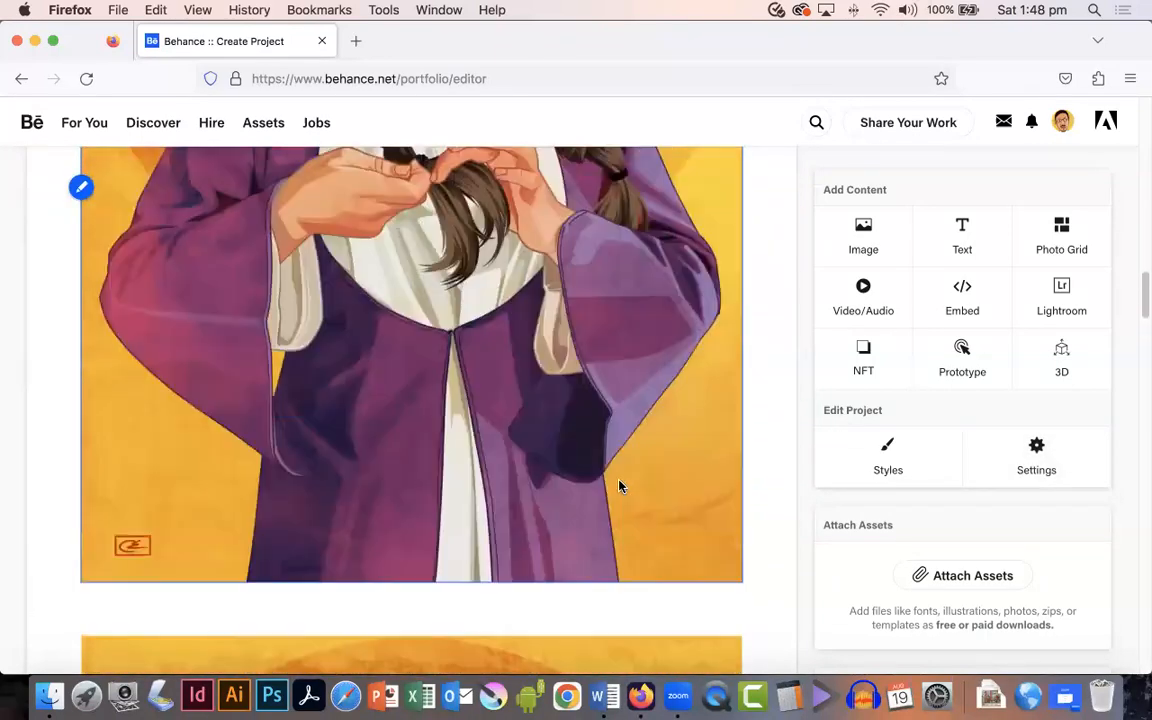
{"action": "scroll", "coordinate": [619, 485], "scroll_direction": "up", "scroll_amount": 8}
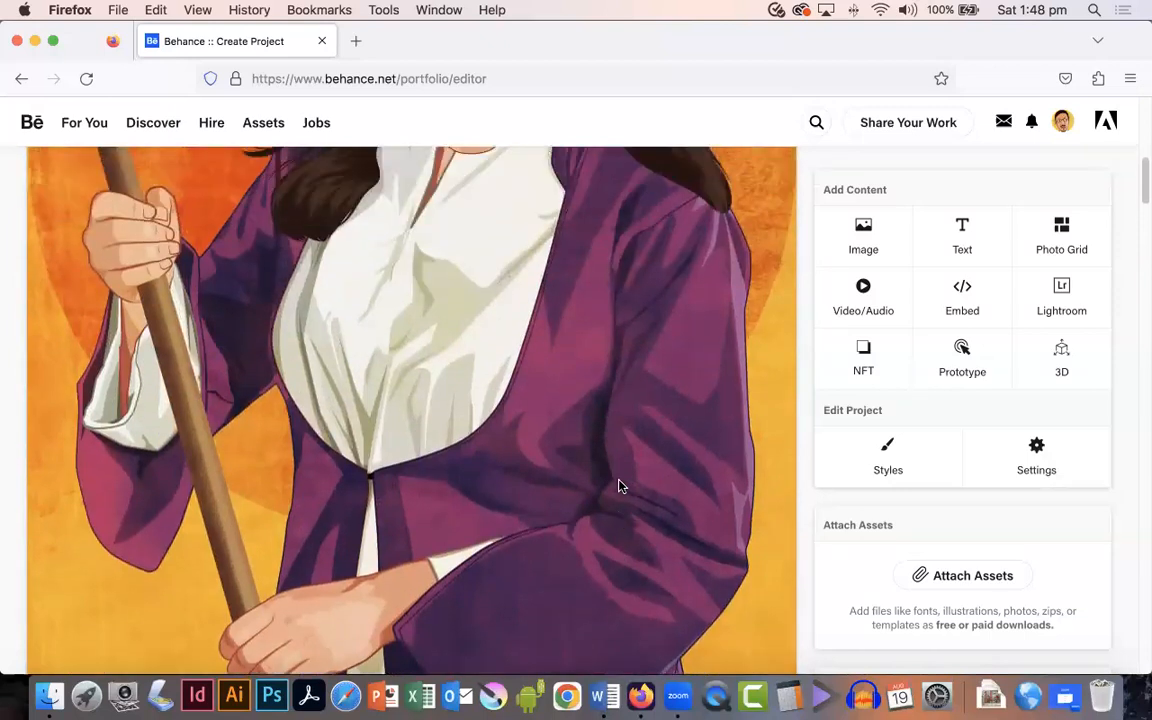
{"action": "scroll", "coordinate": [619, 485], "scroll_direction": "up", "scroll_amount": 3}
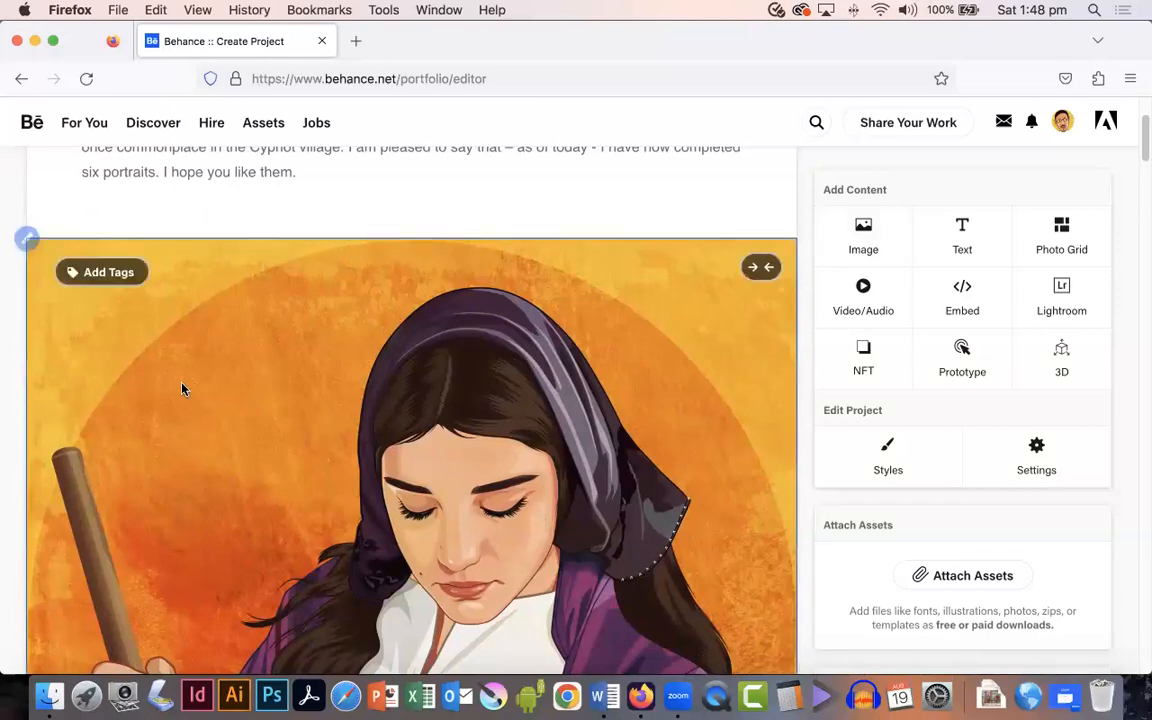
Step: Add the caption "Peasant Girl #1 - mixed media 2021" below the first portrait image
{"action": "scroll", "coordinate": [329, 404], "scroll_direction": "down", "scroll_amount": 10}
{"action": "scroll", "coordinate": [331, 404], "scroll_direction": "down", "scroll_amount": 5}
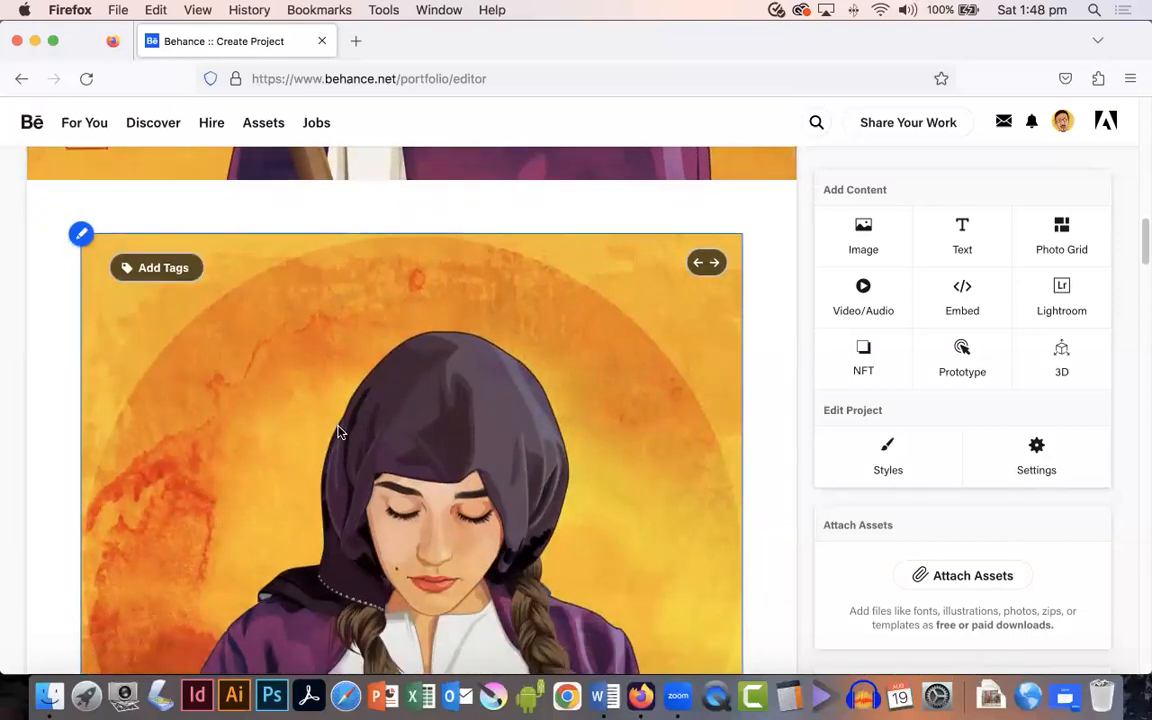
{"action": "scroll", "coordinate": [338, 432], "scroll_direction": "up", "scroll_amount": 15}
{"action": "scroll", "coordinate": [342, 432], "scroll_direction": "down", "scroll_amount": 2}
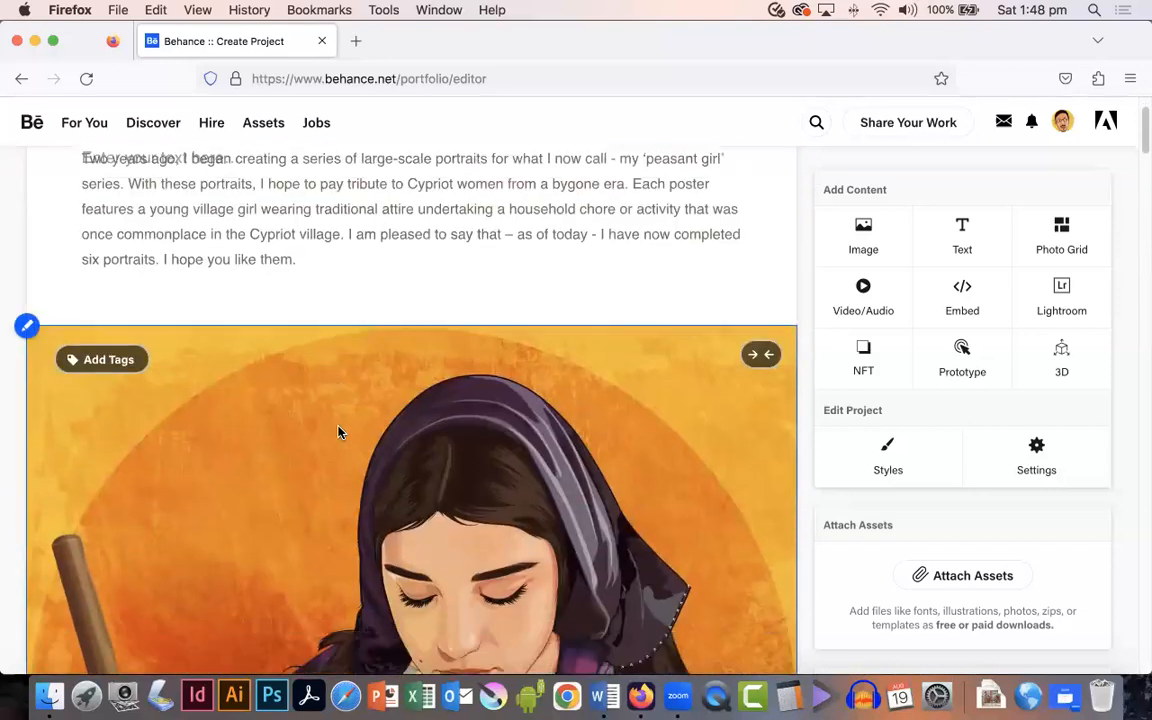
{"action": "mouse_move", "coordinate": [28, 254]}
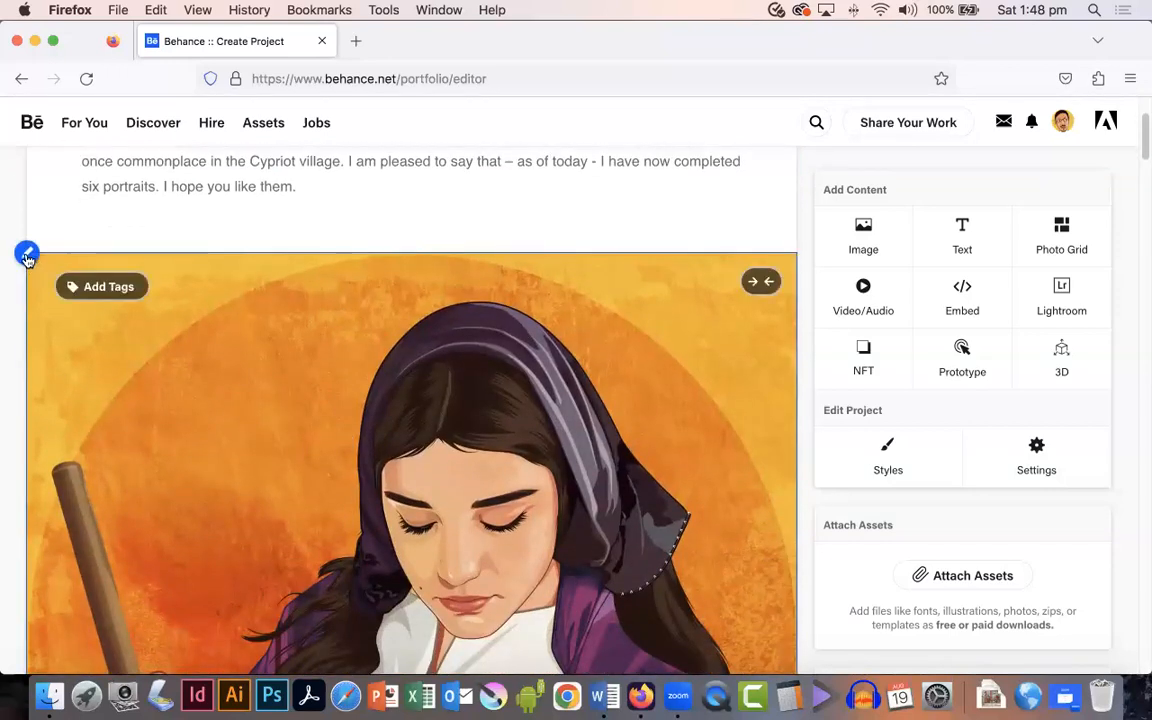
{"action": "left_click", "coordinate": [27, 255]}
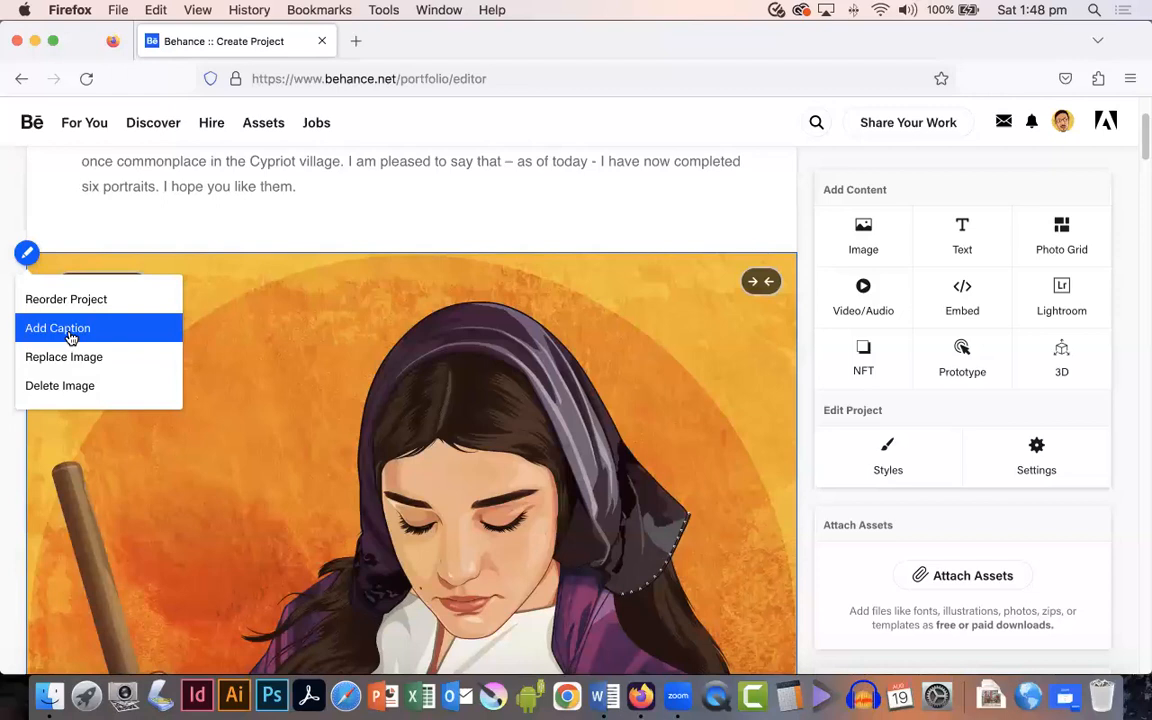
{"action": "left_click", "coordinate": [68, 330]}
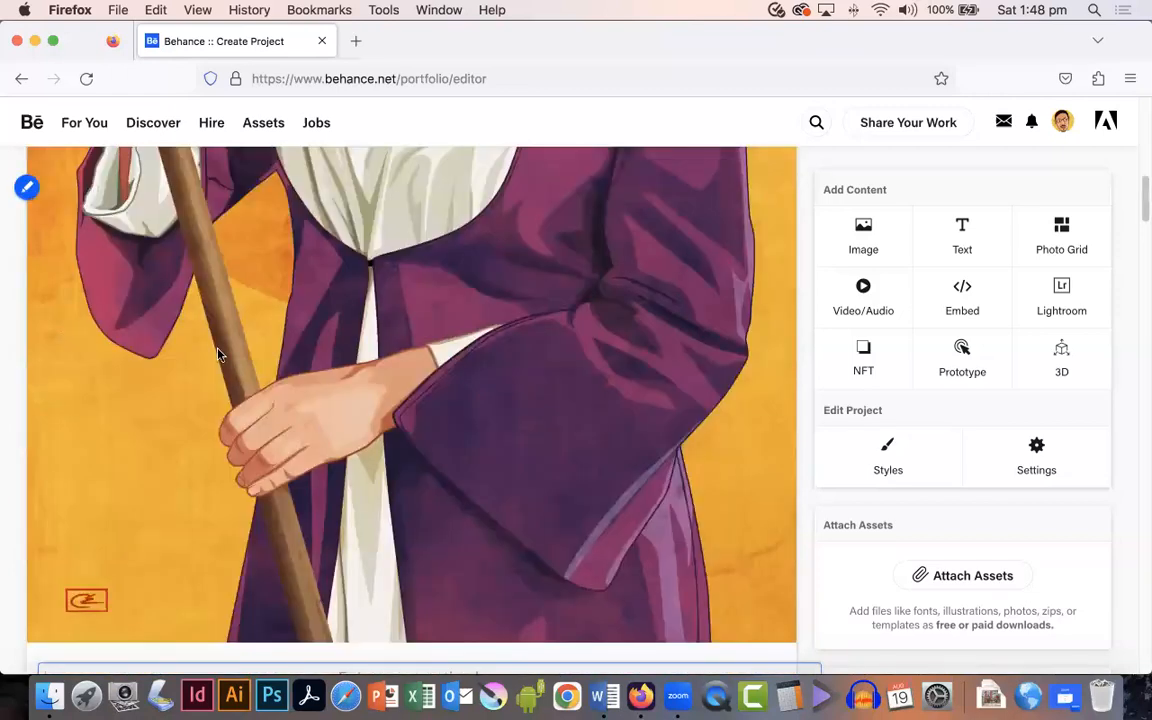
{"action": "scroll", "coordinate": [340, 360], "scroll_direction": "down", "scroll_amount": 3}
{"action": "scroll", "coordinate": [350, 362], "scroll_direction": "down", "scroll_amount": 1}
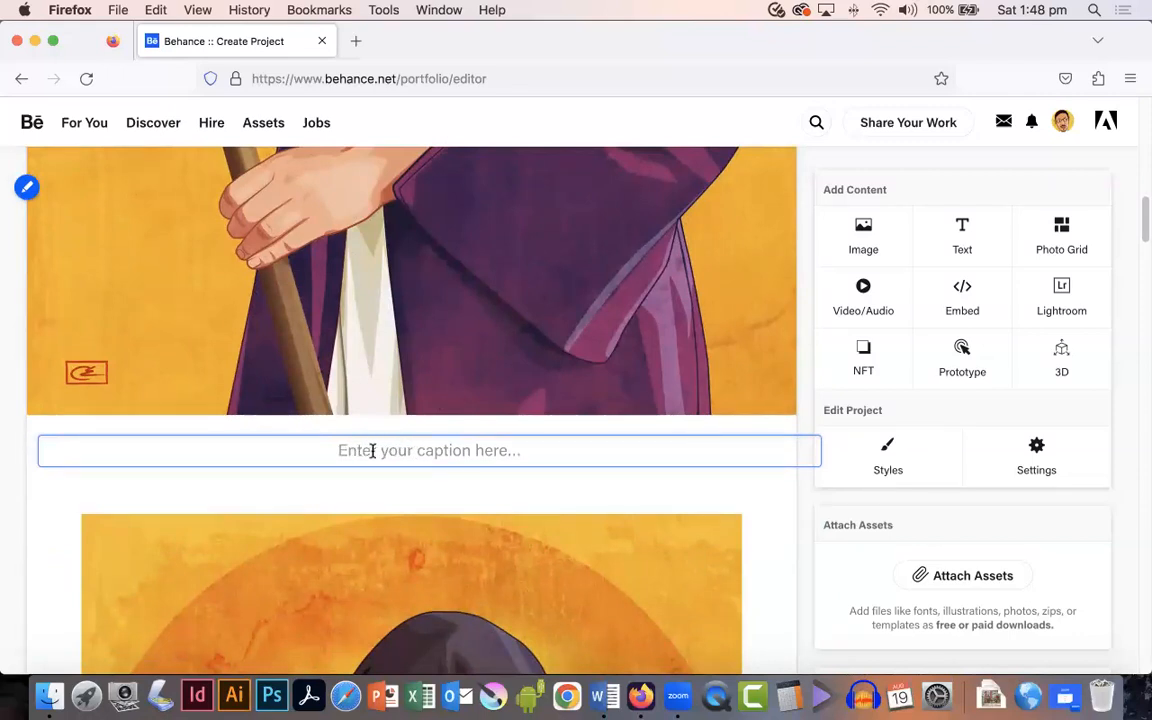
{"action": "type", "text": "Pa"}
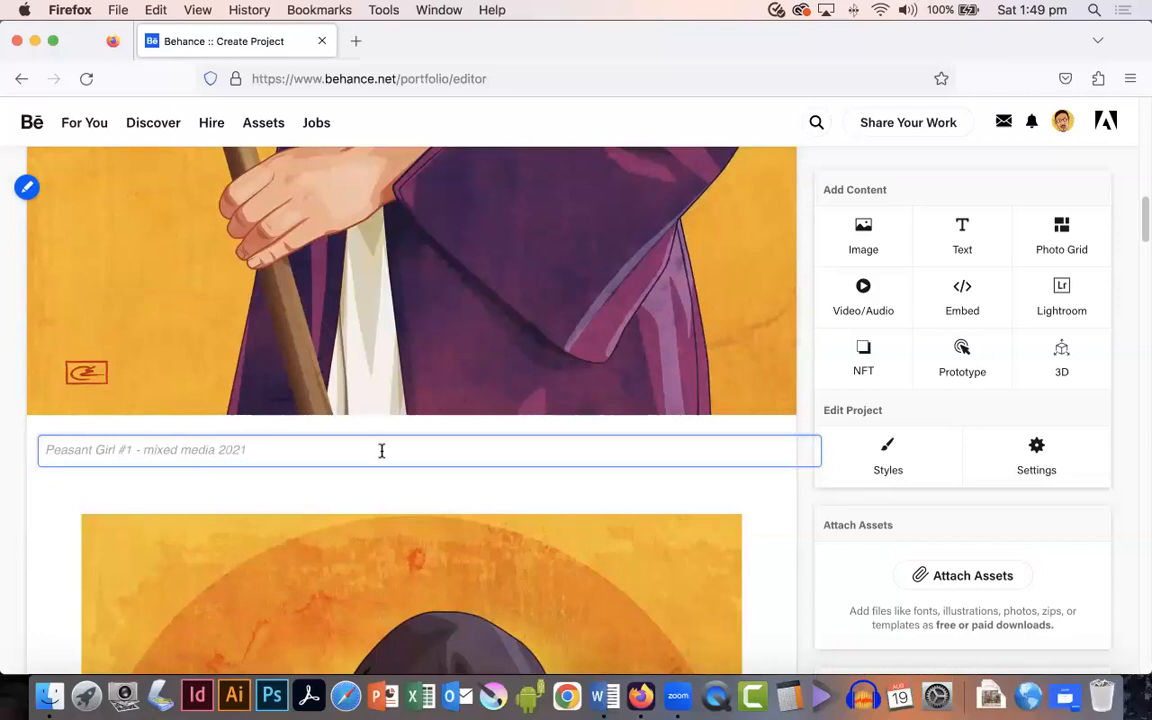
Step: Make the first image's caption bold and center it
{"action": "triple_click", "coordinate": [191, 443]}
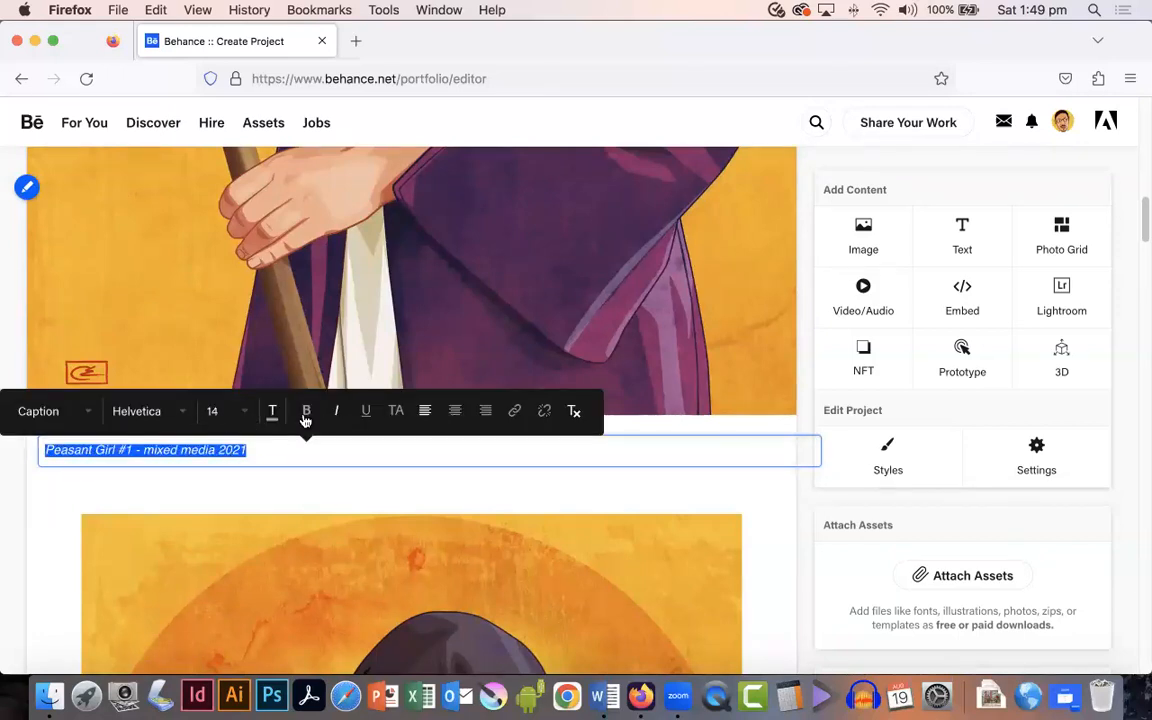
{"action": "left_click", "coordinate": [305, 413]}
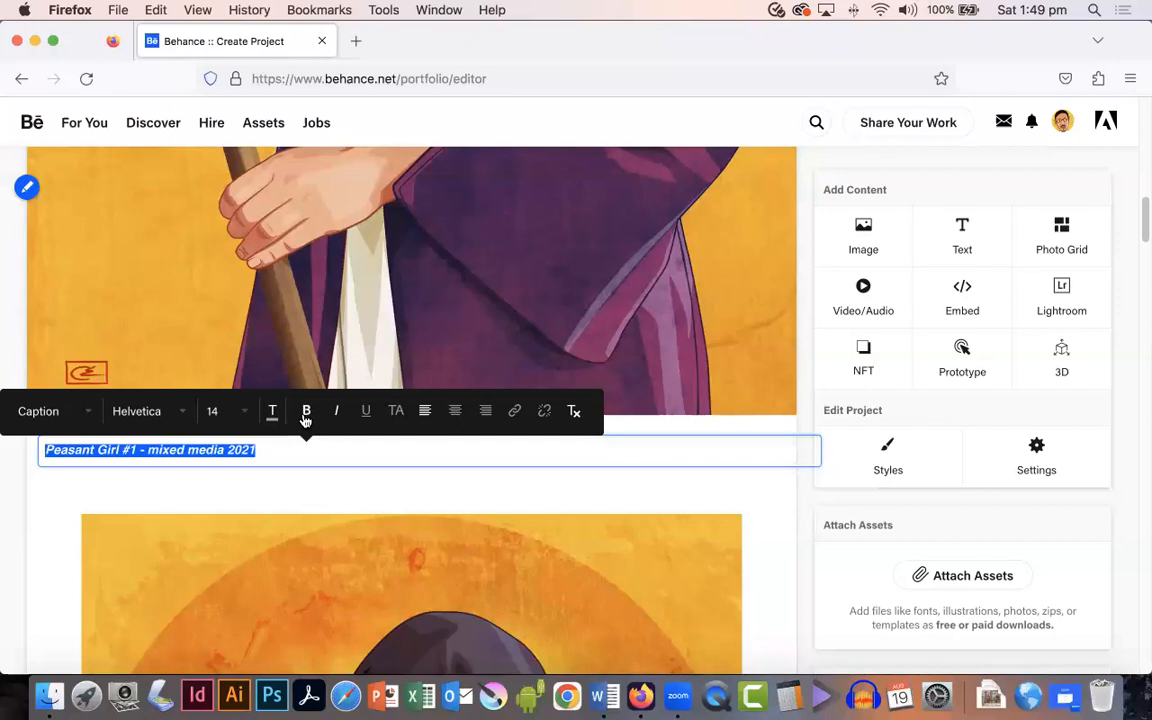
{"action": "left_click", "coordinate": [454, 413]}
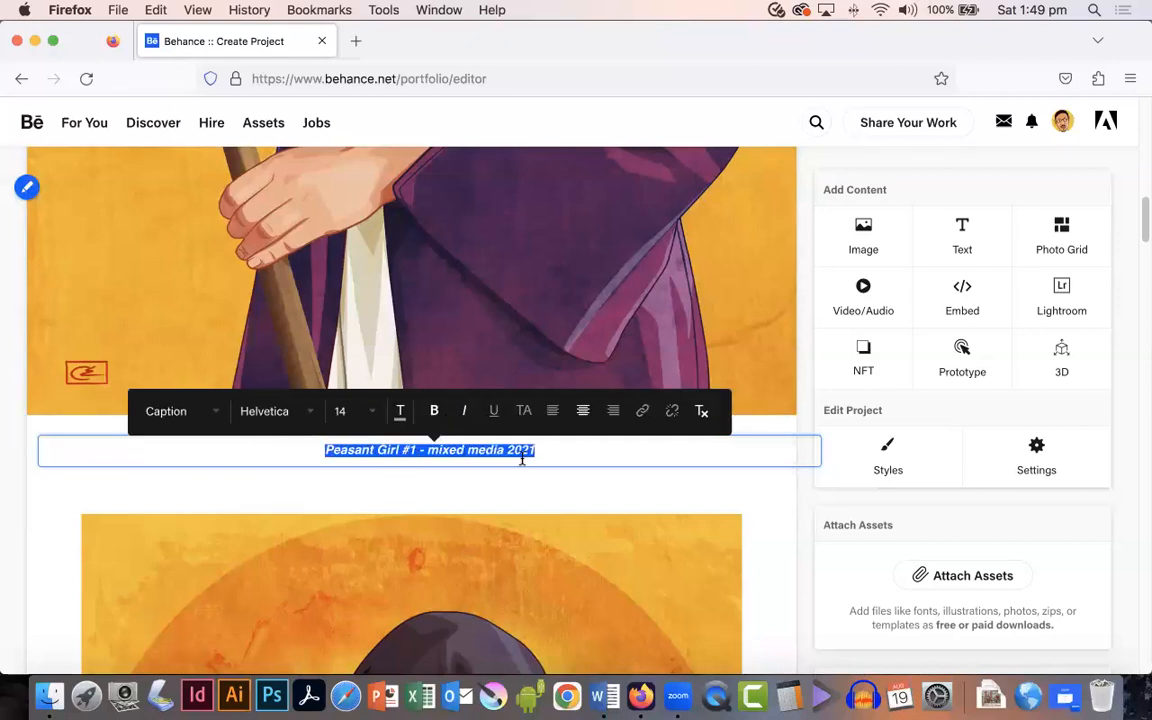
{"action": "scroll", "coordinate": [537, 463], "scroll_direction": "up", "scroll_amount": 2}
{"action": "scroll", "coordinate": [537, 465], "scroll_direction": "down", "scroll_amount": 10}
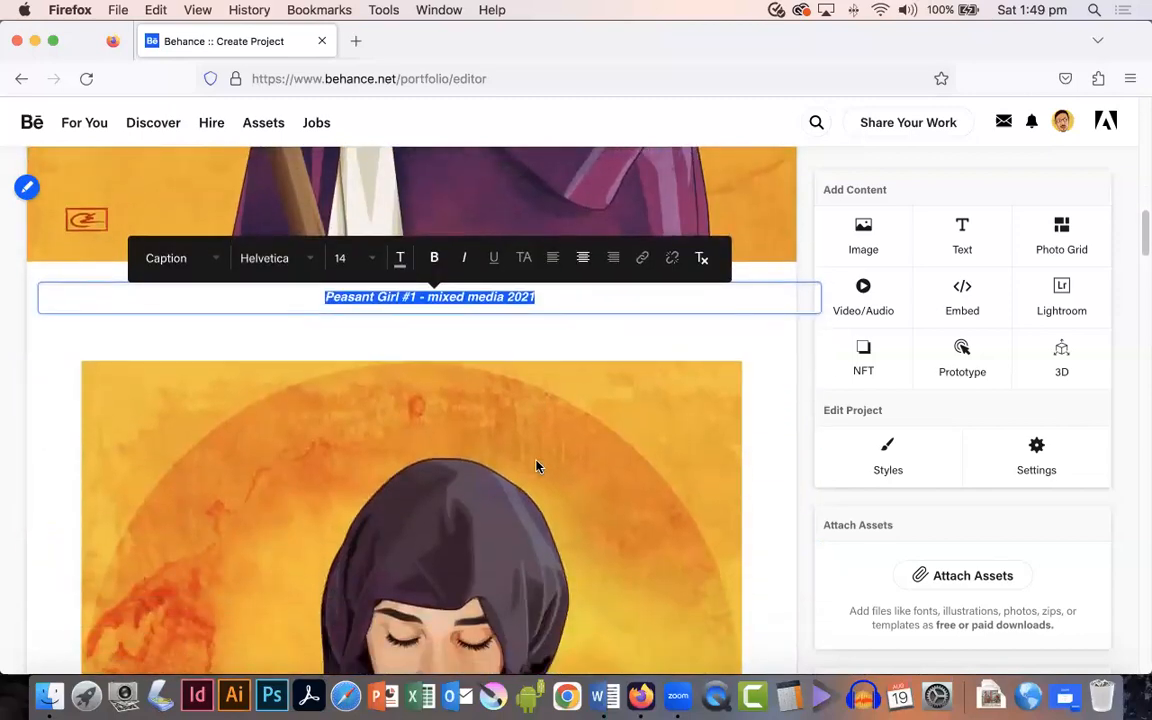
{"action": "scroll", "coordinate": [537, 466], "scroll_direction": "down", "scroll_amount": 2}
{"action": "scroll", "coordinate": [527, 476], "scroll_direction": "up", "scroll_amount": 5}
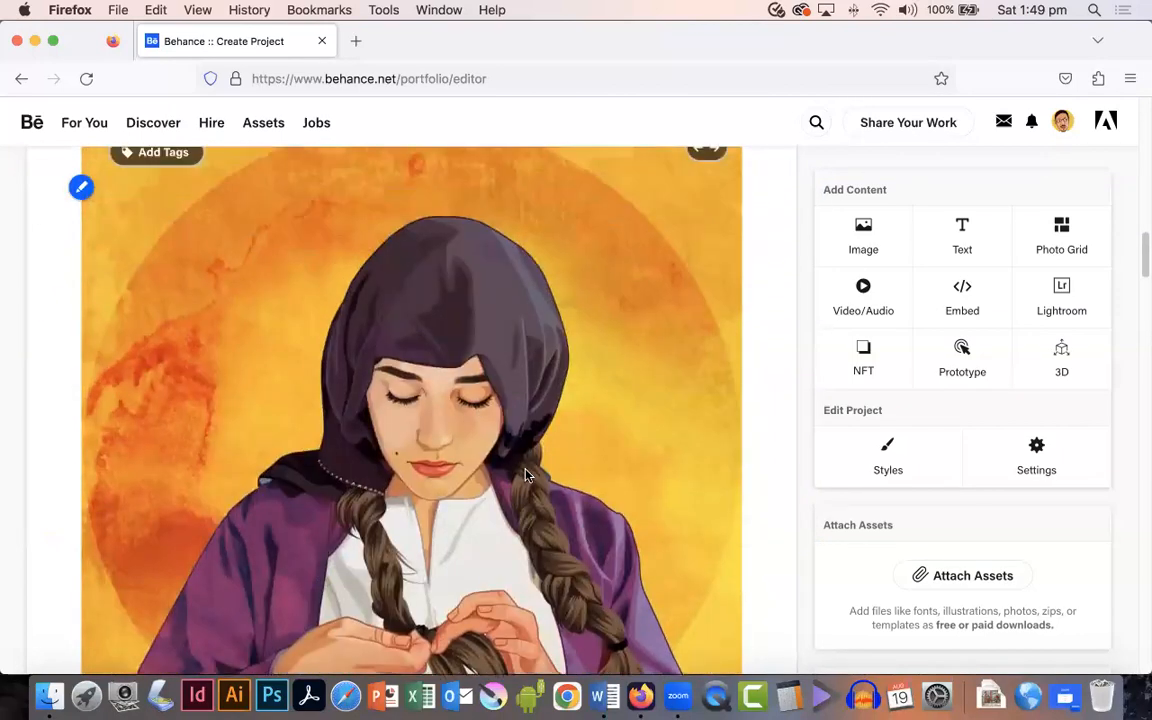
Step: Reorder the portrait images in the project's content order and save the new order
{"action": "left_click", "coordinate": [79, 189]}
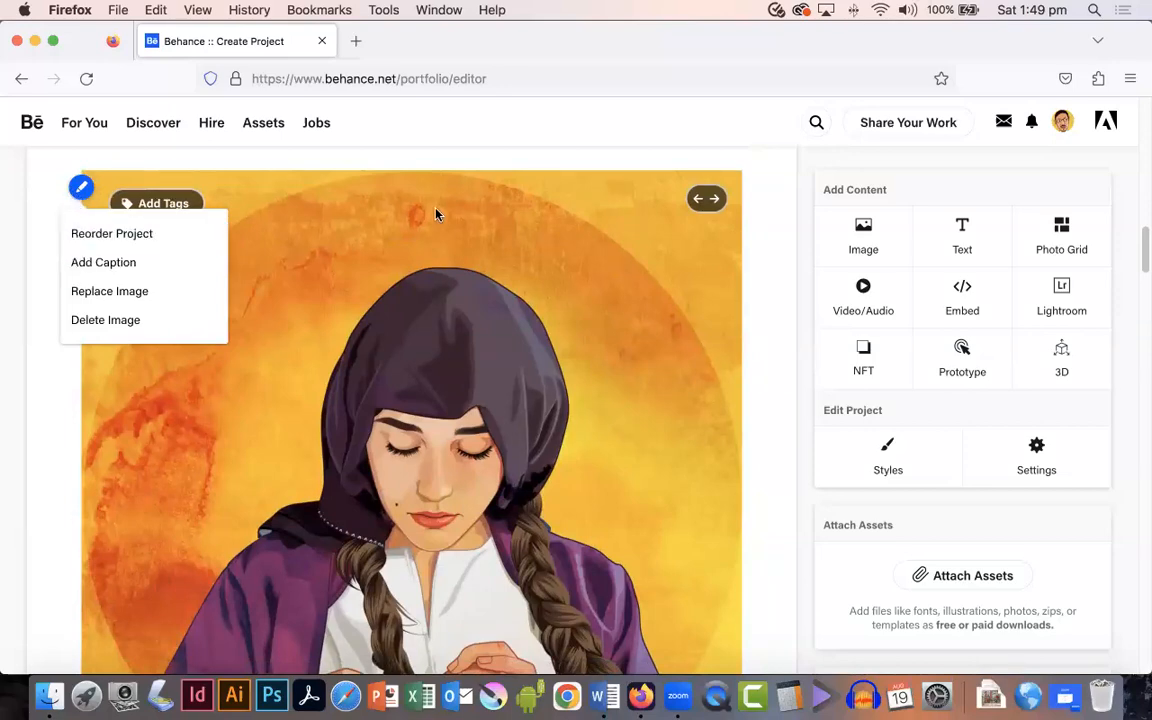
{"action": "scroll", "coordinate": [434, 216], "scroll_direction": "up", "scroll_amount": 15}
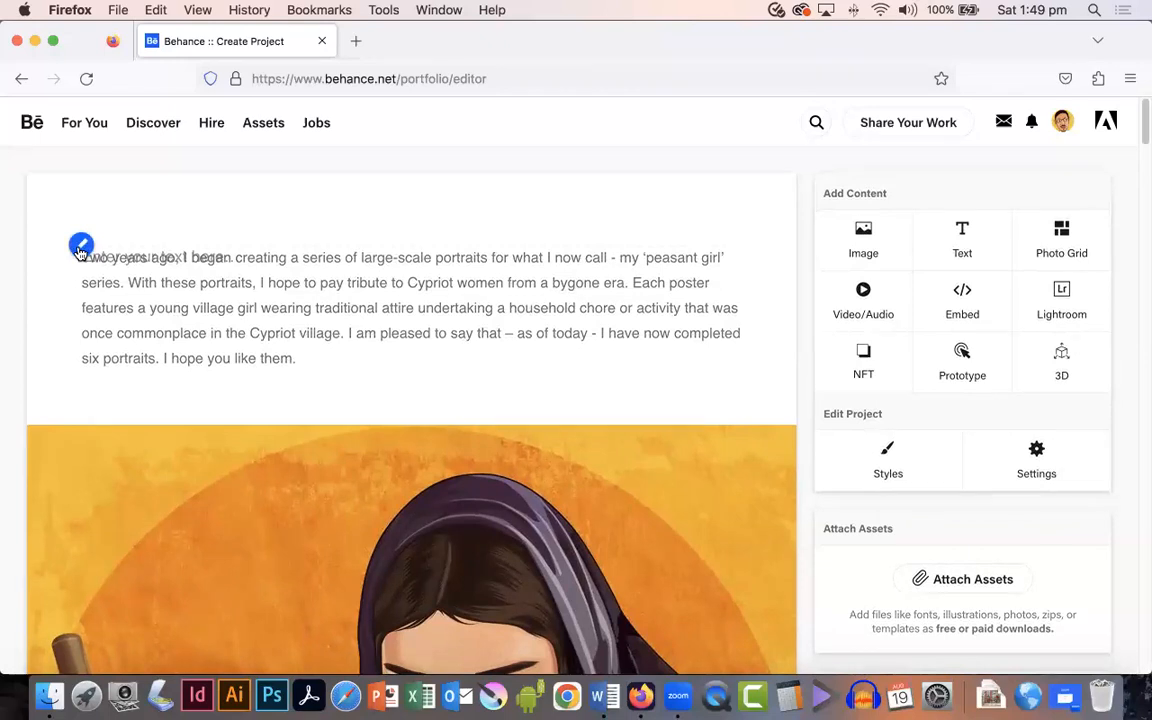
{"action": "left_click", "coordinate": [80, 248]}
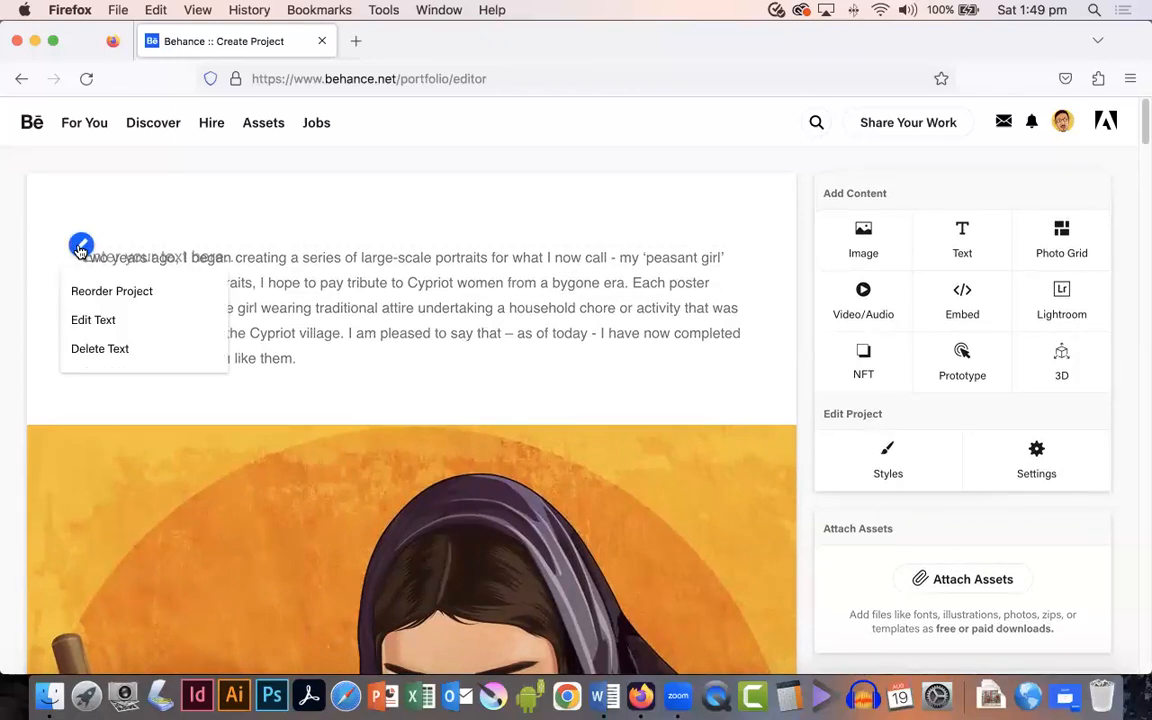
{"action": "left_click", "coordinate": [98, 291]}
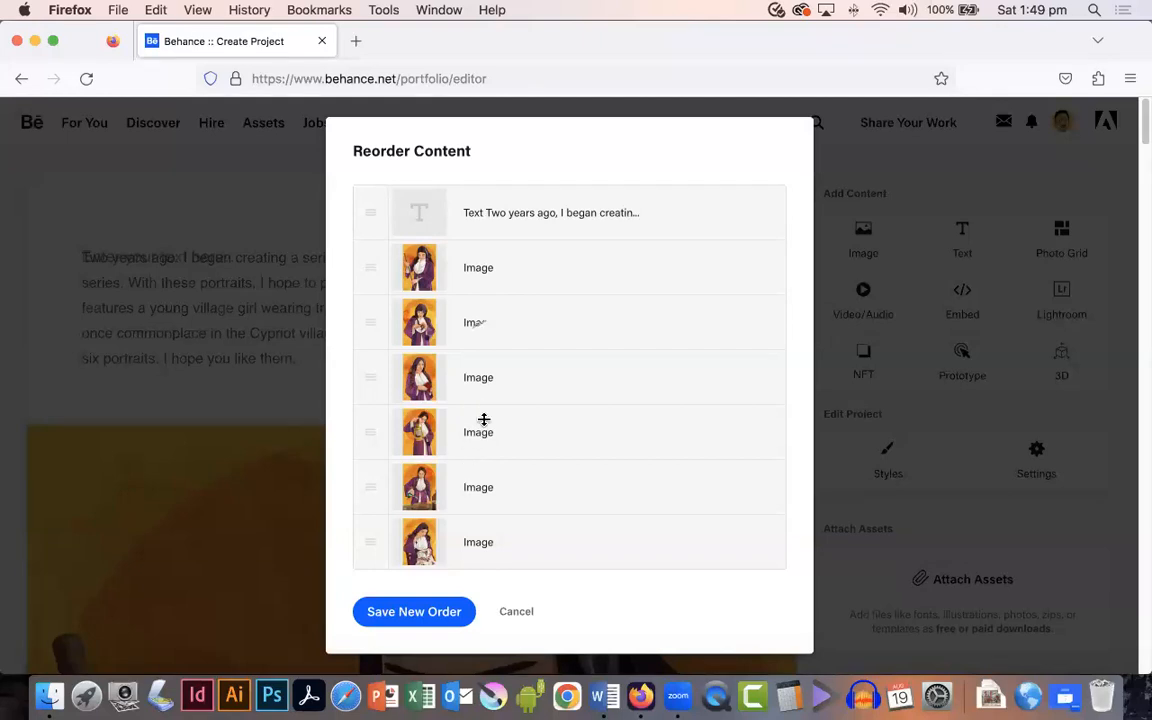
{"action": "left_click_drag", "start_coordinate": [483, 419], "coordinate": [488, 361]}
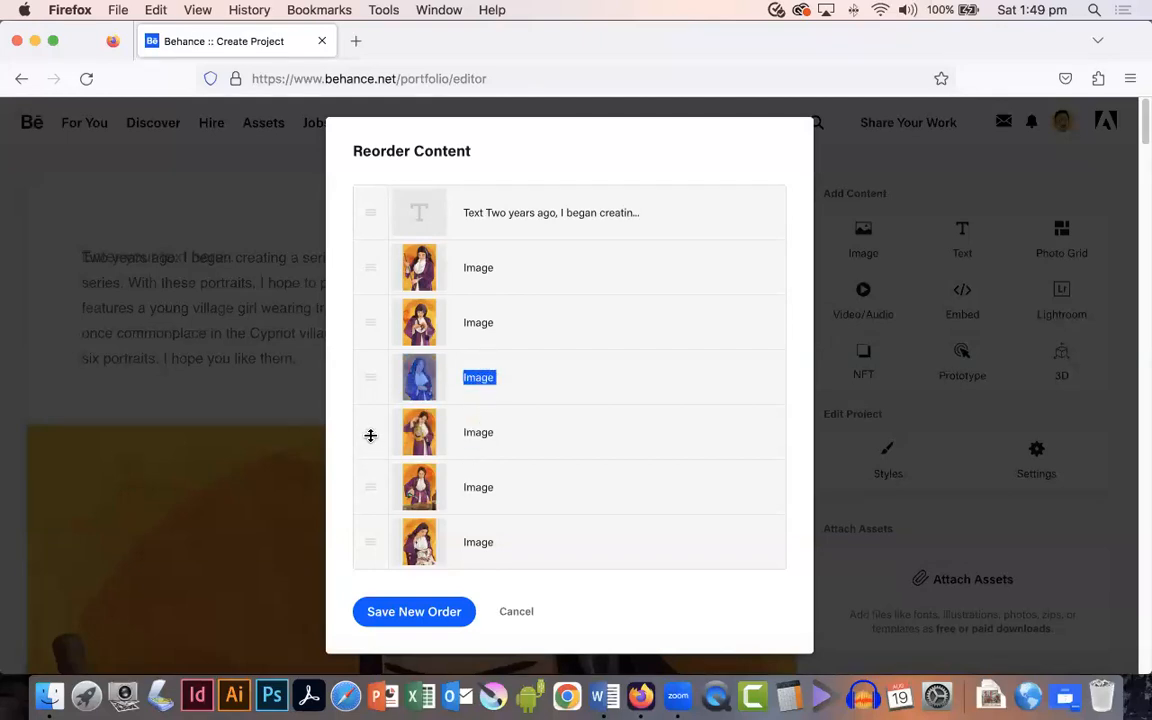
{"action": "left_click_drag", "start_coordinate": [368, 432], "coordinate": [363, 350]}
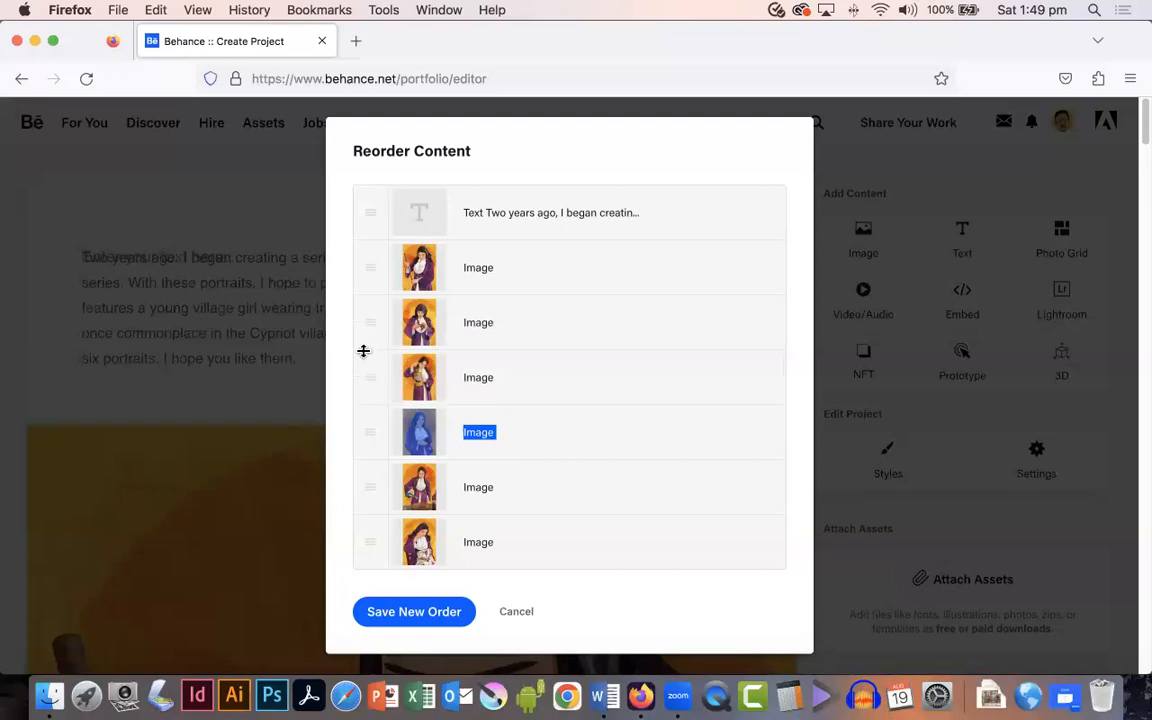
{"action": "mouse_move", "coordinate": [370, 445]}
{"action": "left_mouse_down"}
{"action": "mouse_move", "coordinate": [370, 553]}
{"action": "mouse_move", "coordinate": [373, 422]}
{"action": "left_mouse_up"}
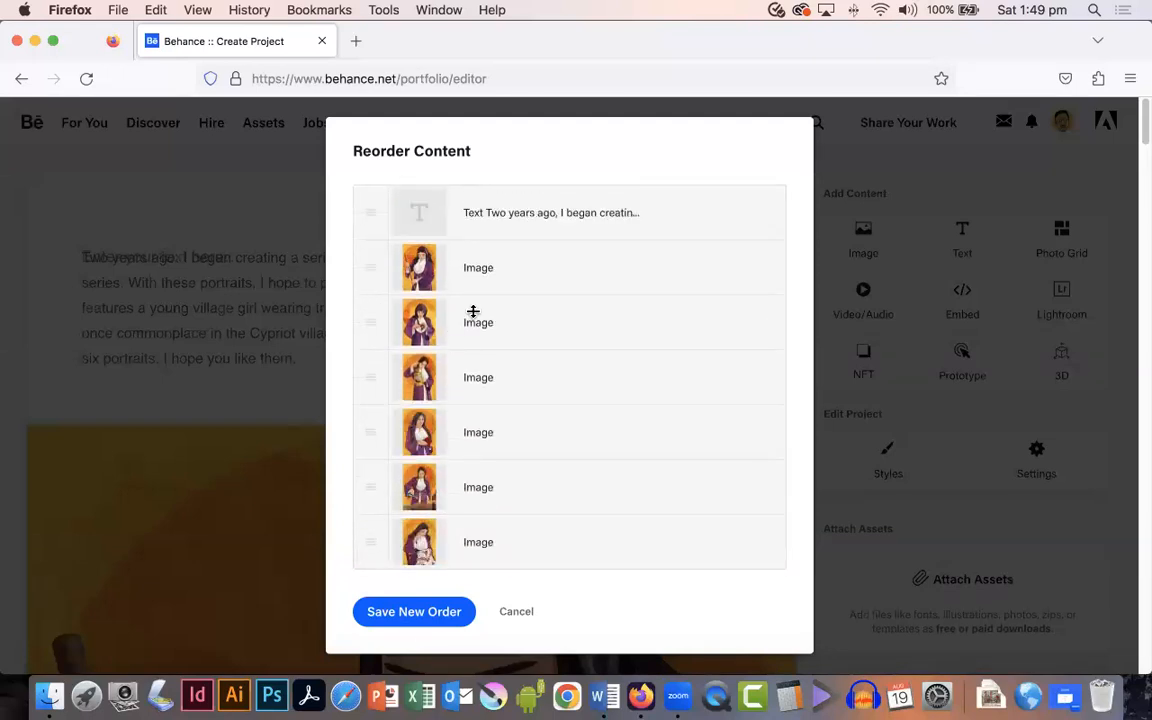
{"action": "left_click", "coordinate": [414, 612]}
Step: Center-align the introductory paragraph about the peasant girl series
{"action": "scroll", "coordinate": [305, 526], "scroll_direction": "down", "scroll_amount": 7}
{"action": "scroll", "coordinate": [305, 526], "scroll_direction": "up", "scroll_amount": 7}
{"action": "left_click_drag", "start_coordinate": [300, 358], "coordinate": [73, 254]}
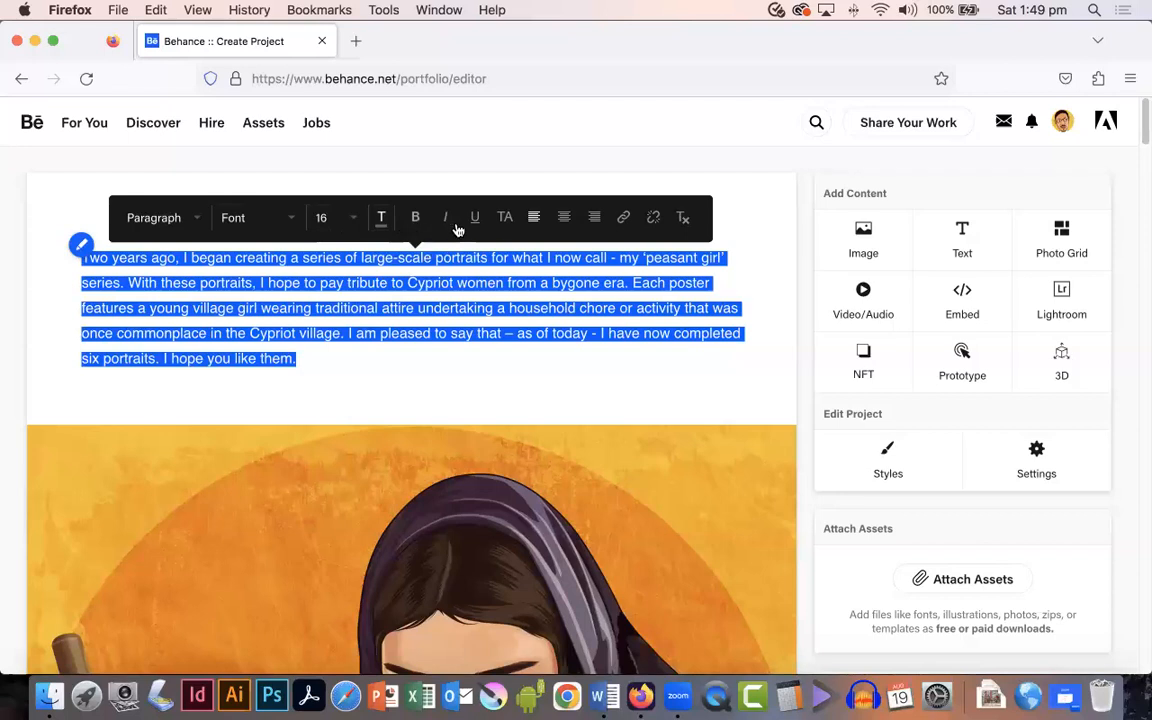
{"action": "left_click", "coordinate": [566, 218]}
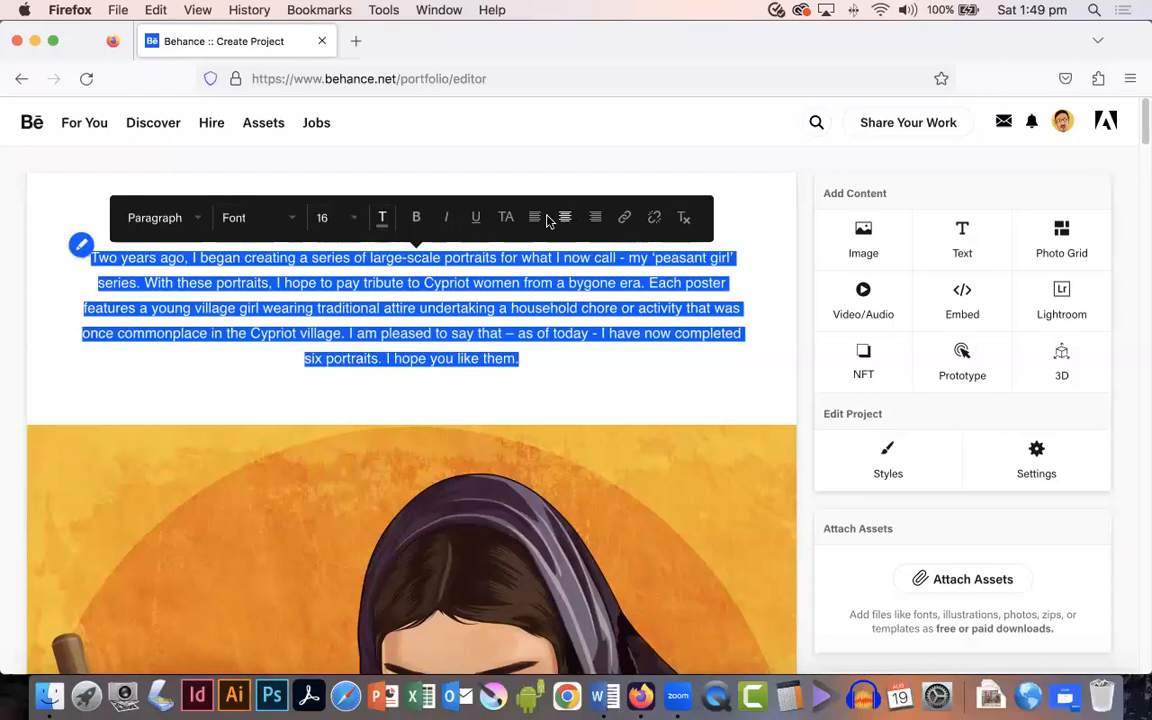
{"action": "left_click", "coordinate": [534, 219]}
{"action": "left_click", "coordinate": [564, 218]}
Step: Scroll to the end of the project and save it as a draft
{"action": "scroll", "coordinate": [335, 372], "scroll_direction": "down", "scroll_amount": 15}
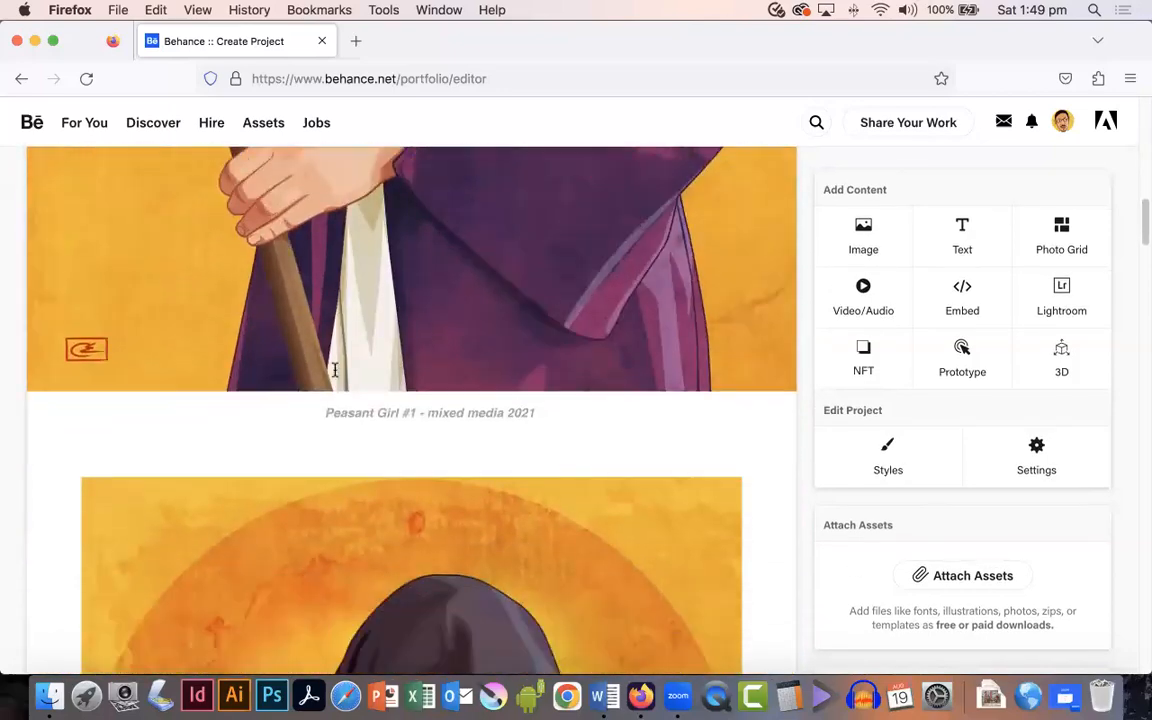
{"action": "scroll", "coordinate": [335, 372], "scroll_direction": "down", "scroll_amount": 20}
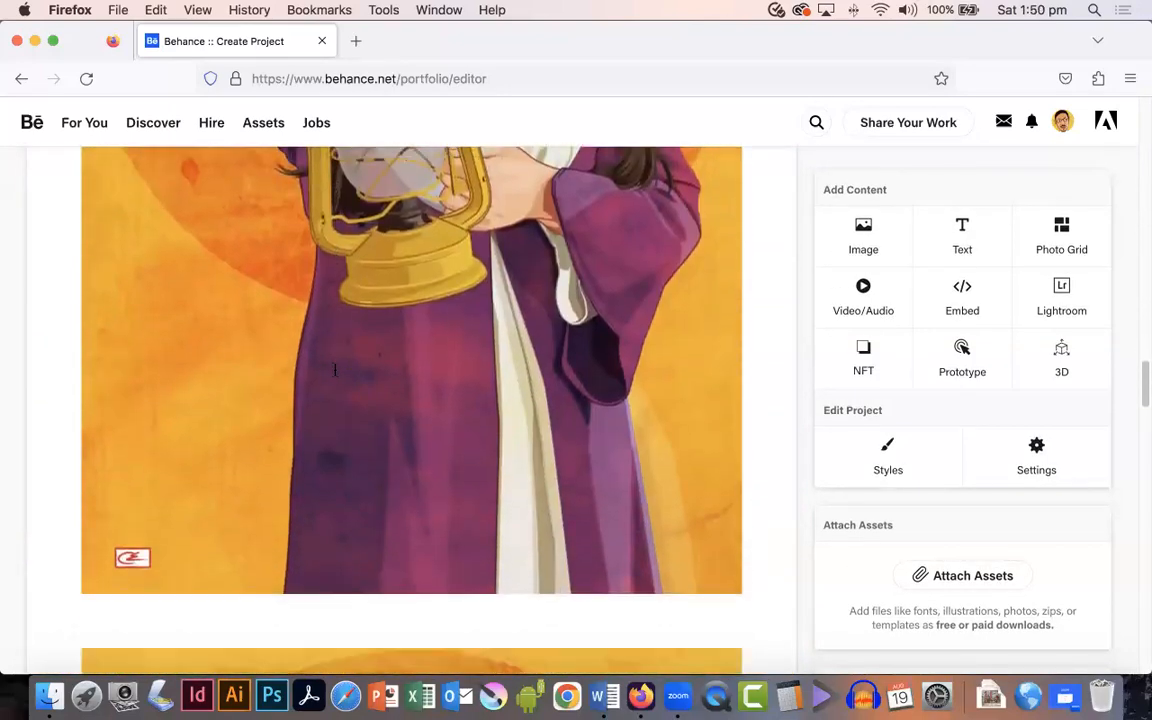
{"action": "scroll", "coordinate": [335, 372], "scroll_direction": "down", "scroll_amount": 20}
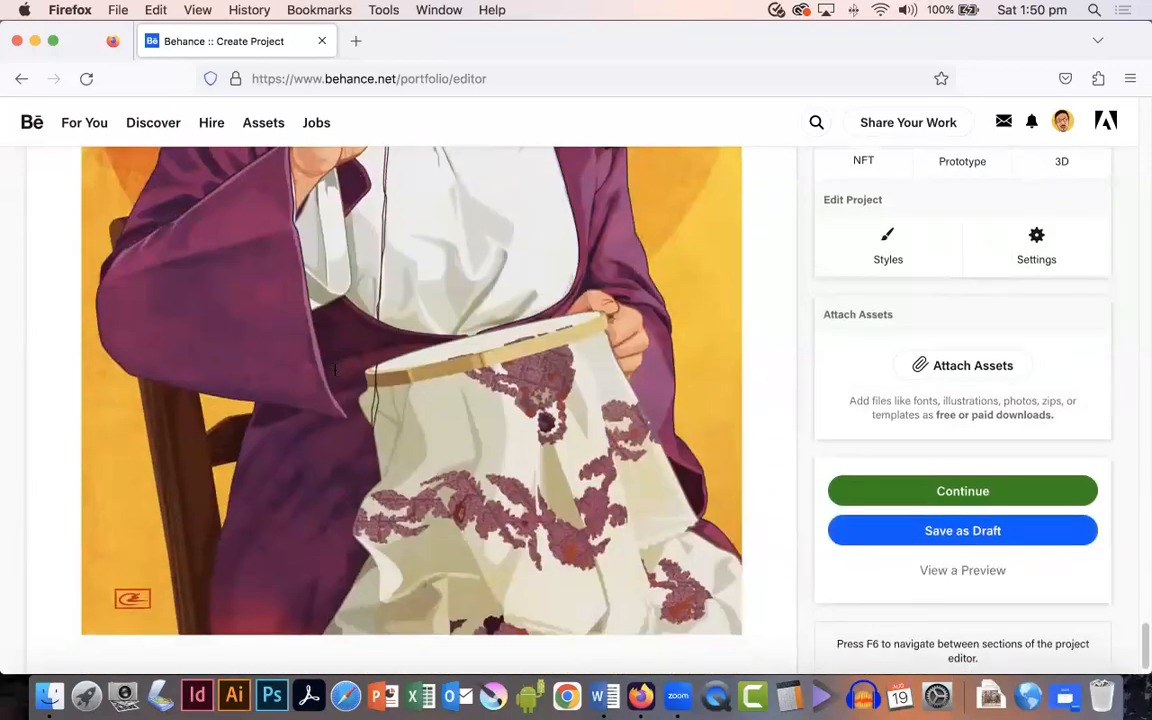
{"action": "scroll", "coordinate": [336, 370], "scroll_direction": "down", "scroll_amount": 2}
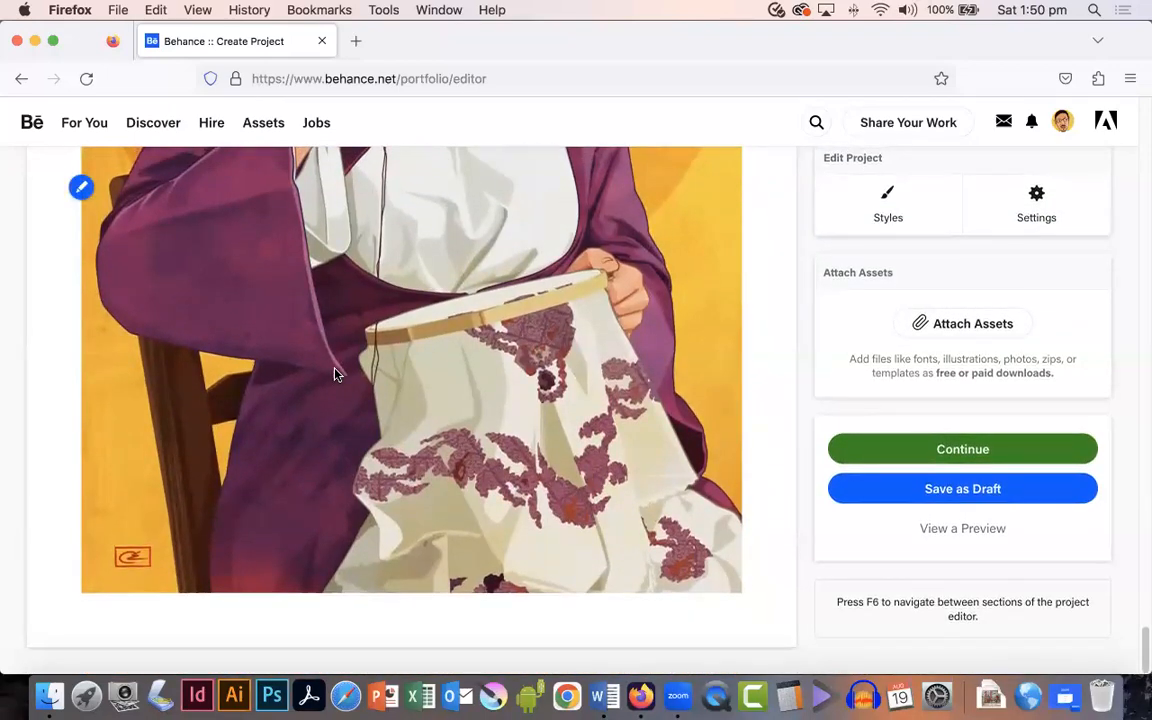
{"action": "left_click", "coordinate": [978, 497]}
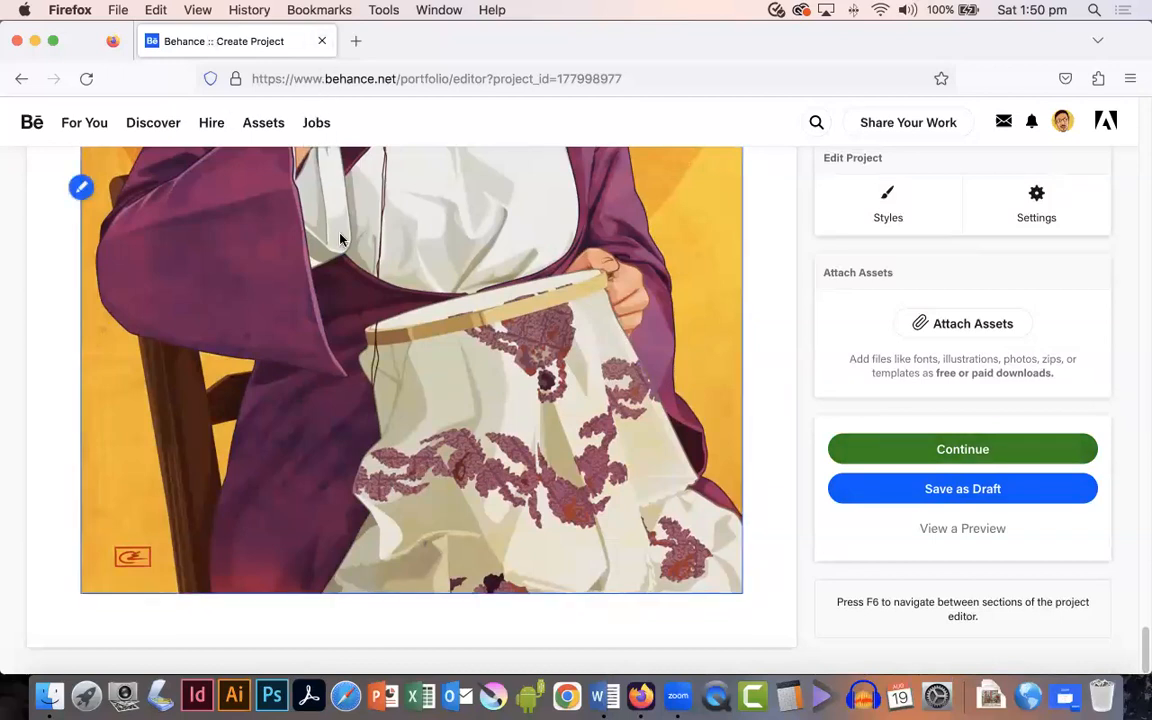
Step: Open the Behance profile page from the account menu
{"action": "scroll", "coordinate": [340, 240], "scroll_direction": "up", "scroll_amount": 20}
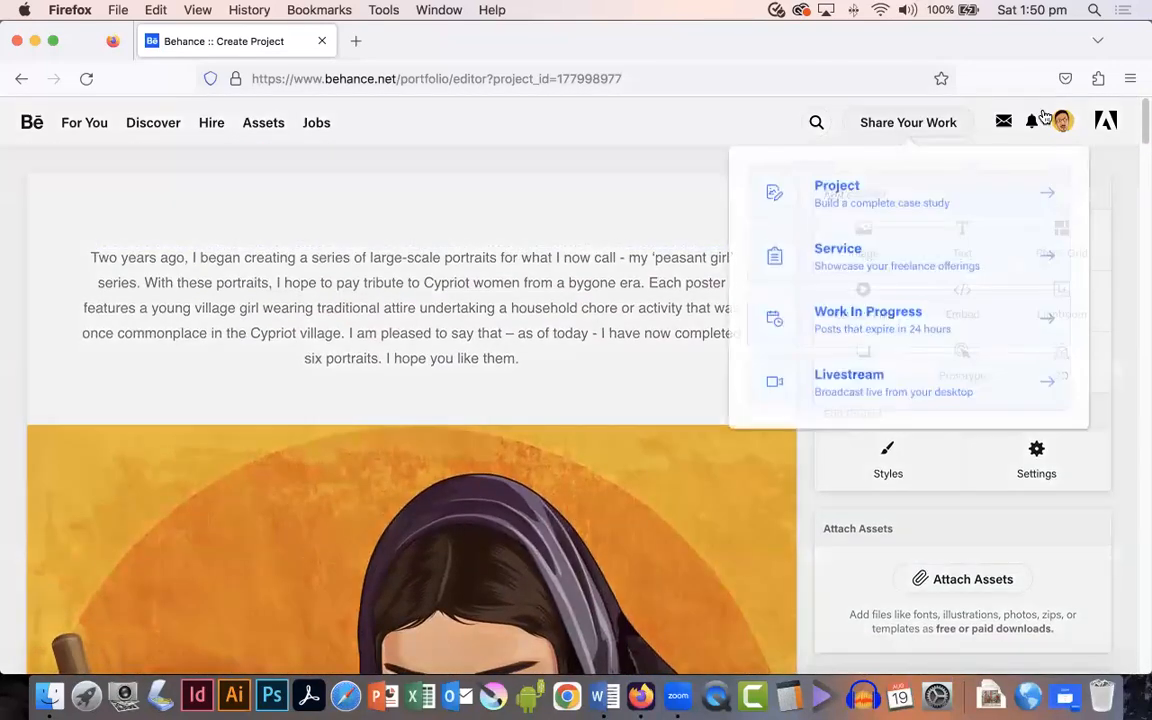
{"action": "mouse_move", "coordinate": [1062, 122]}
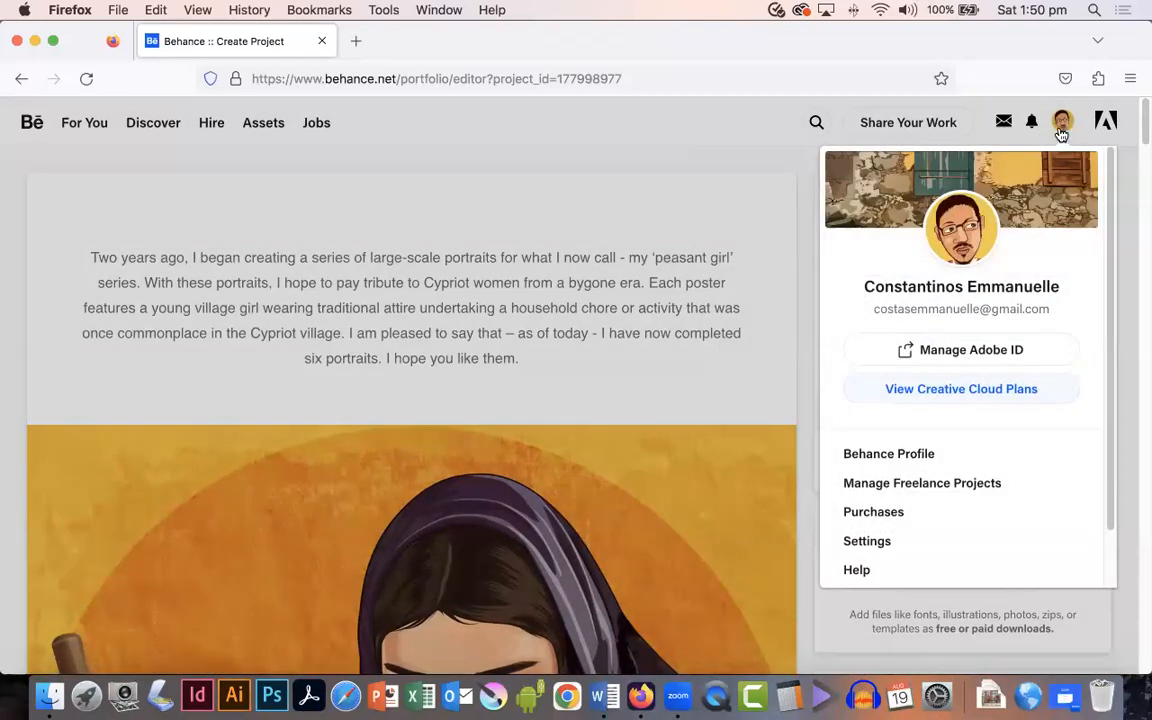
{"action": "left_click", "coordinate": [881, 456]}
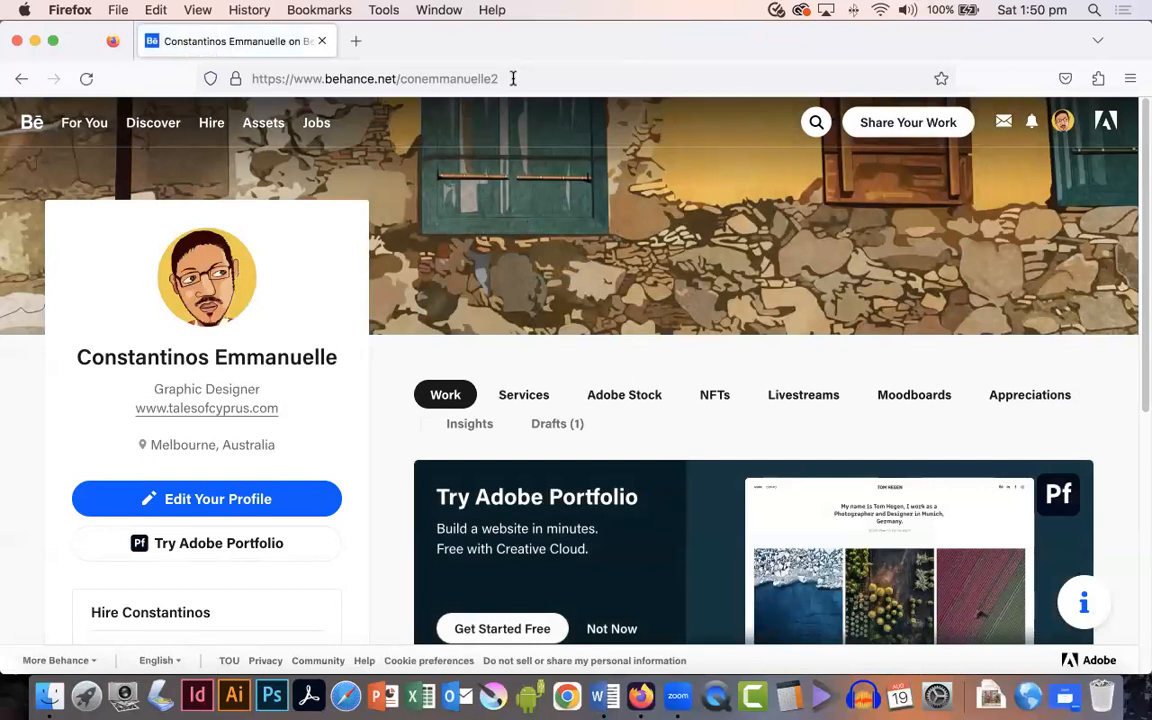
Step: Scroll through the profile page to review its Work section and drafts
{"action": "left_click_drag", "start_coordinate": [513, 78], "coordinate": [297, 75]}
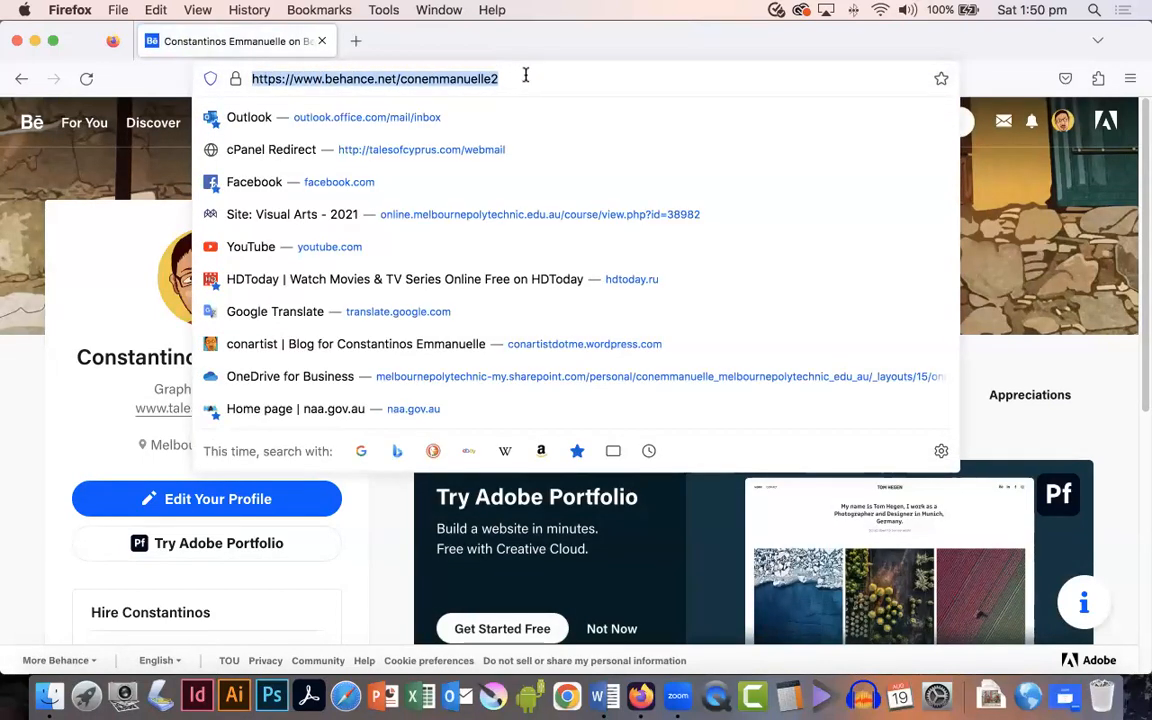
{"action": "left_click", "coordinate": [447, 78]}
{"action": "left_click", "coordinate": [113, 170]}
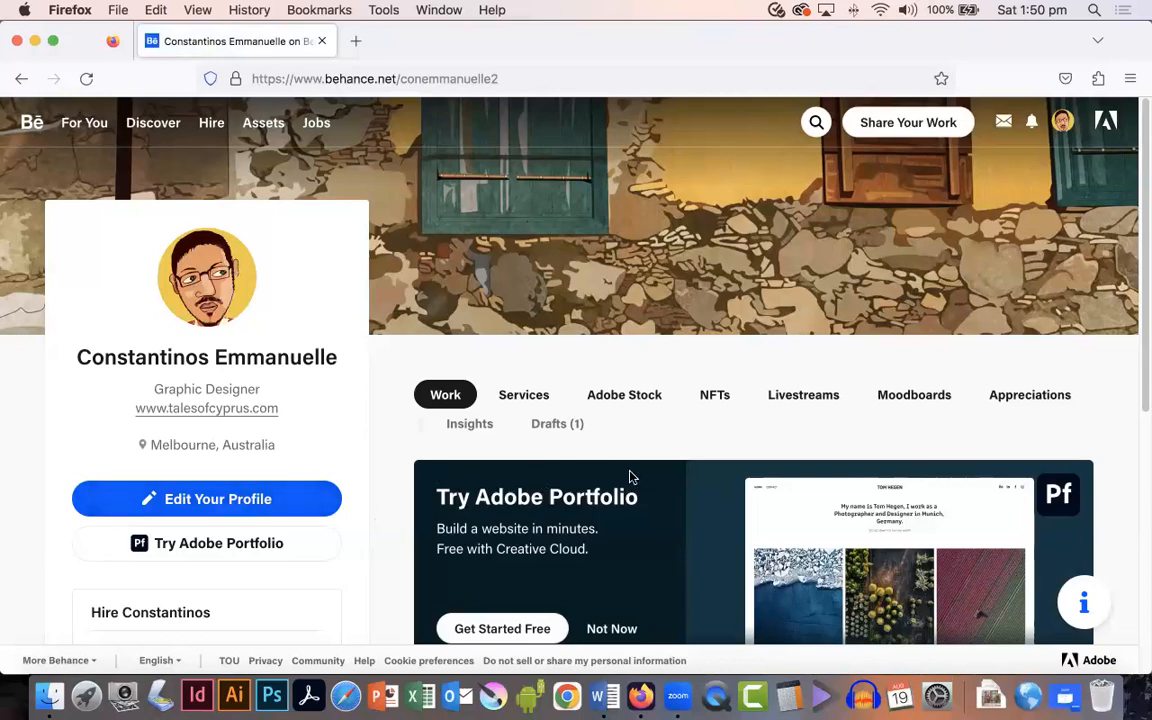
{"action": "scroll", "coordinate": [630, 477], "scroll_direction": "down", "scroll_amount": 5}
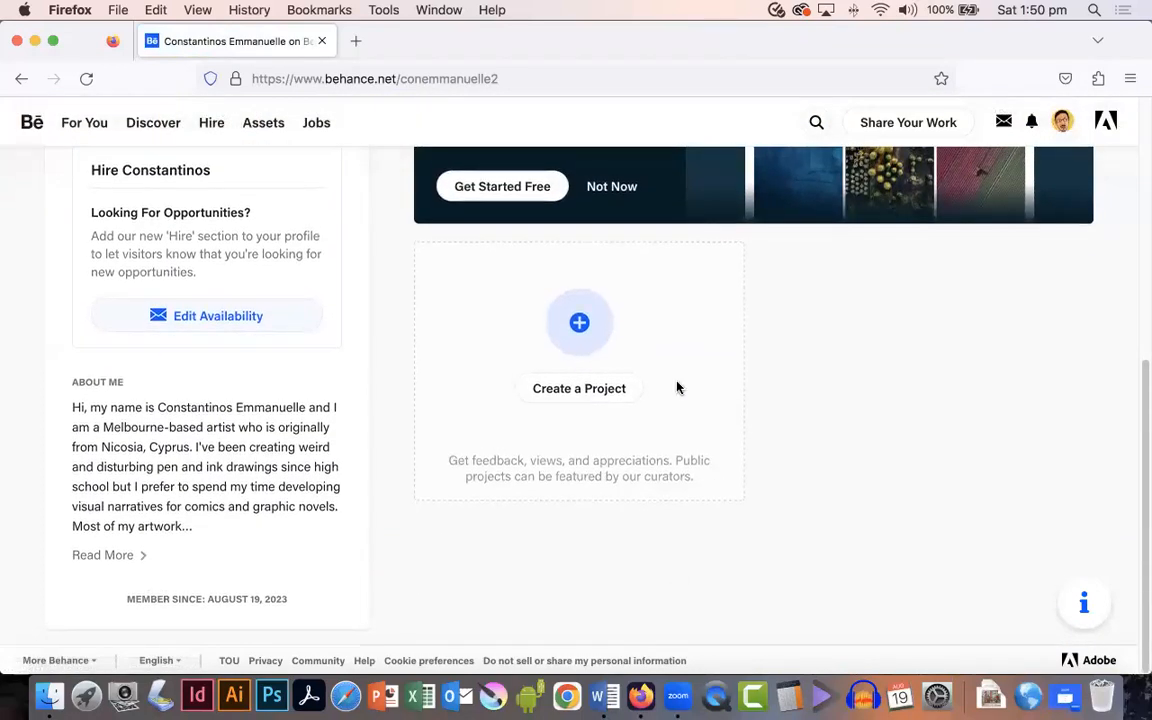
{"action": "scroll", "coordinate": [679, 371], "scroll_direction": "up", "scroll_amount": 5}
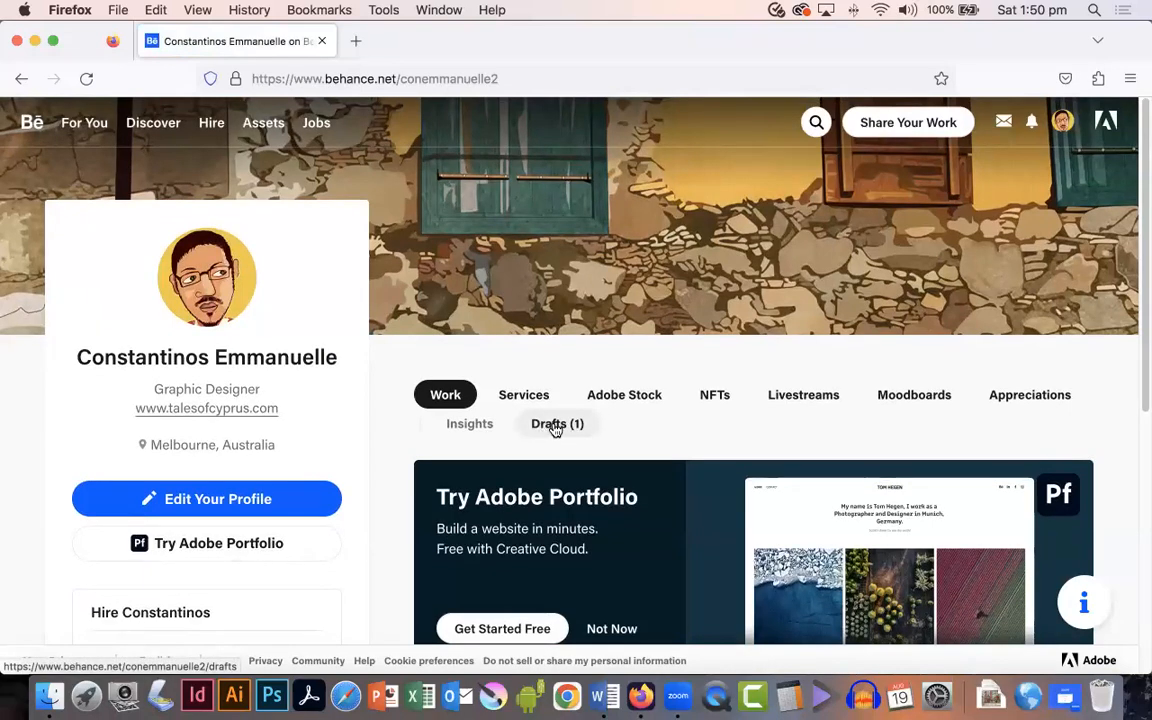
{"action": "scroll", "coordinate": [610, 448], "scroll_direction": "down", "scroll_amount": 5}
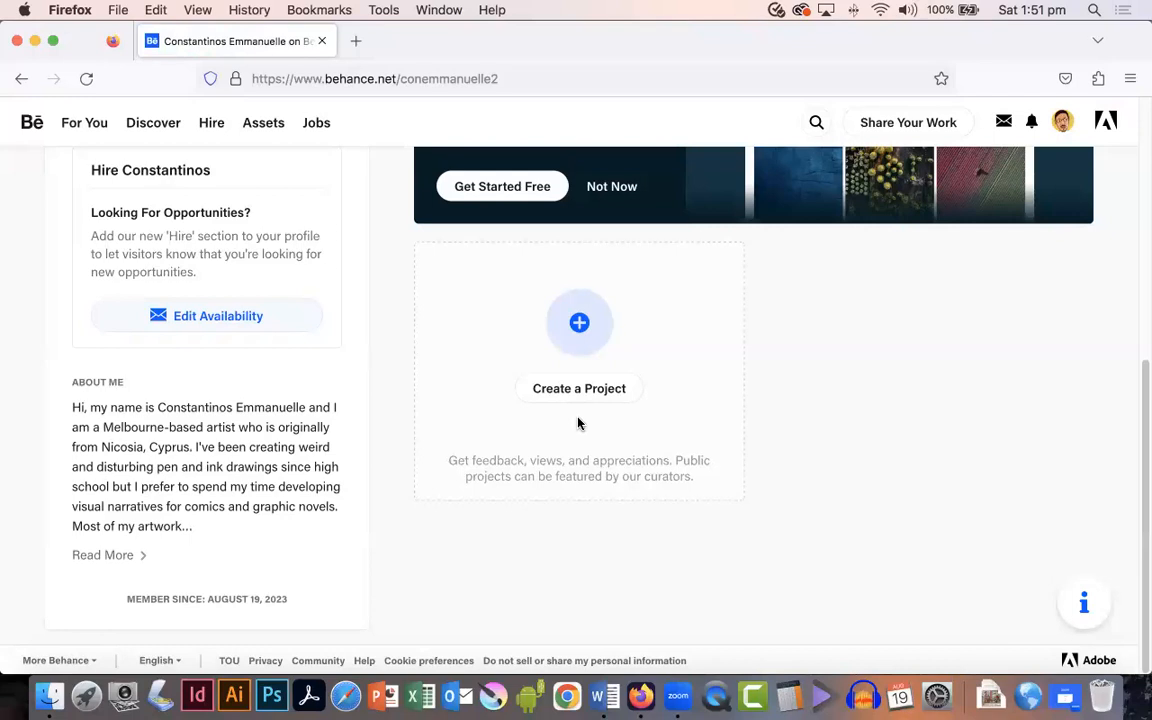
{"action": "scroll", "coordinate": [578, 424], "scroll_direction": "up", "scroll_amount": 1}
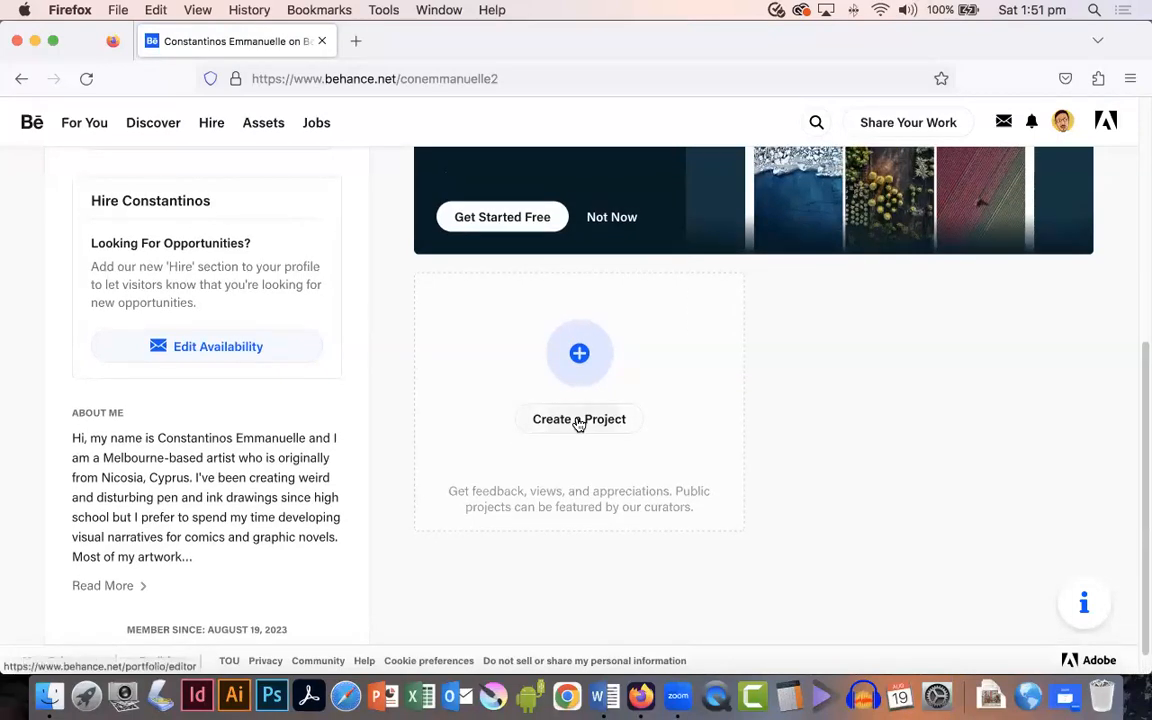
Step: Open the draft project for editing from the profile's Drafts section
{"action": "scroll", "coordinate": [578, 424], "scroll_direction": "up", "scroll_amount": 4}
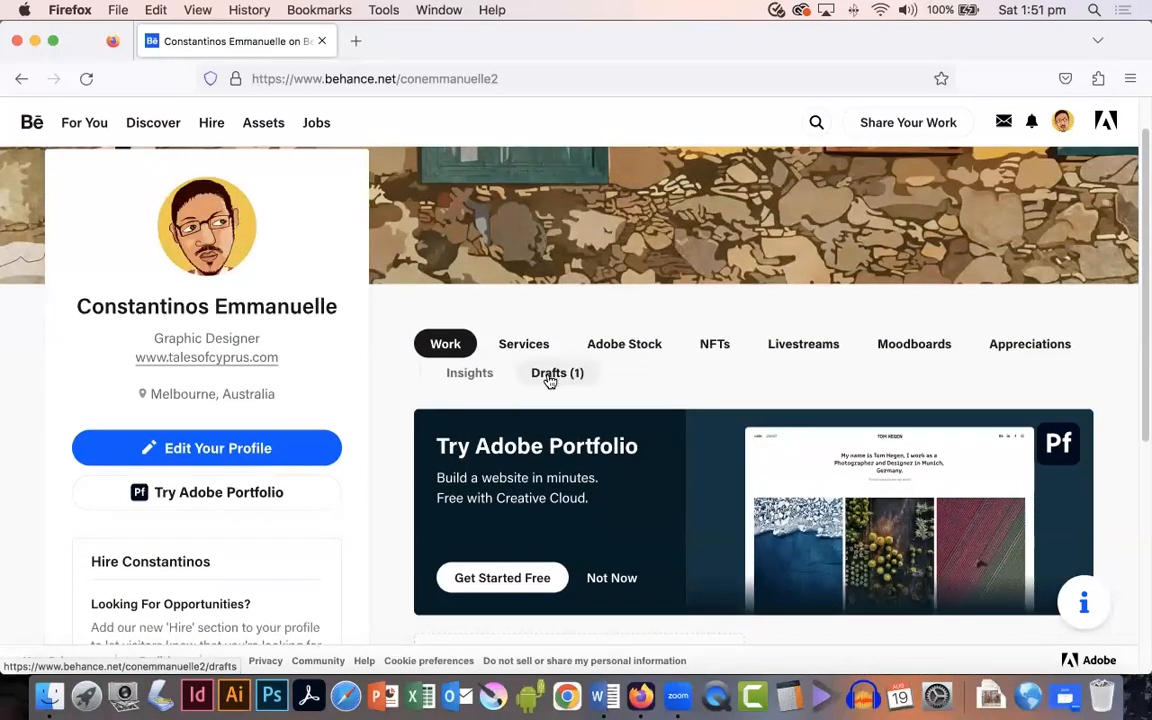
{"action": "left_click", "coordinate": [549, 380]}
{"action": "mouse_move", "coordinate": [689, 442]}
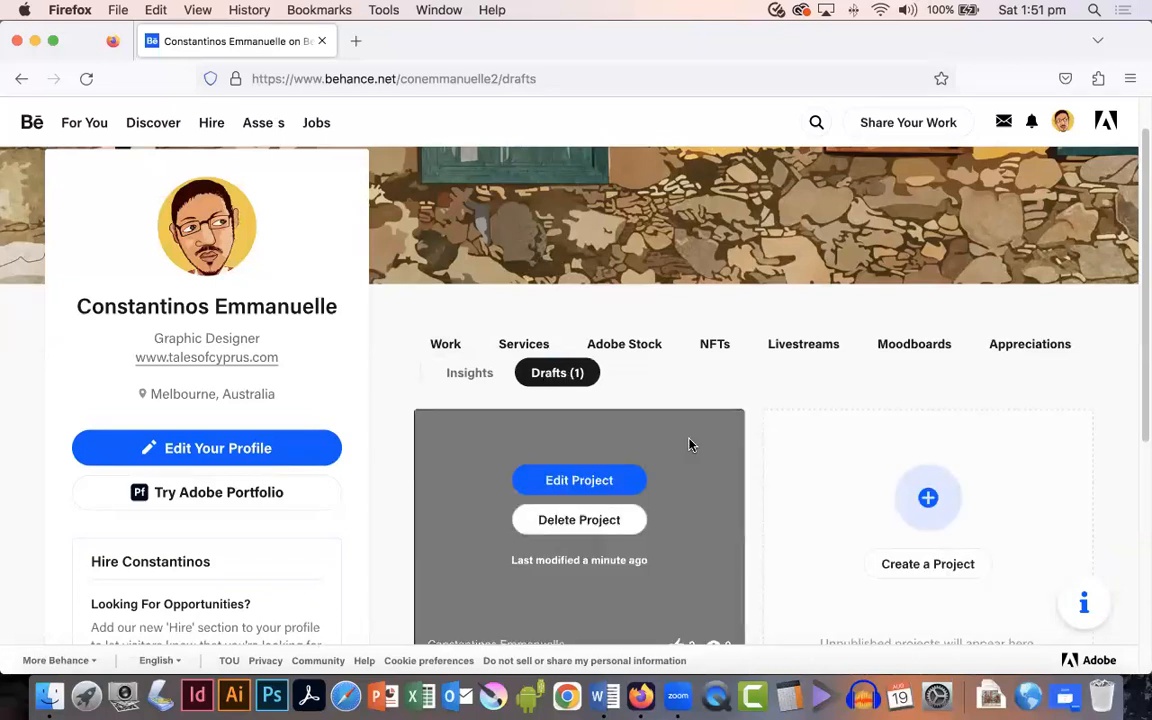
{"action": "left_click", "coordinate": [568, 481]}
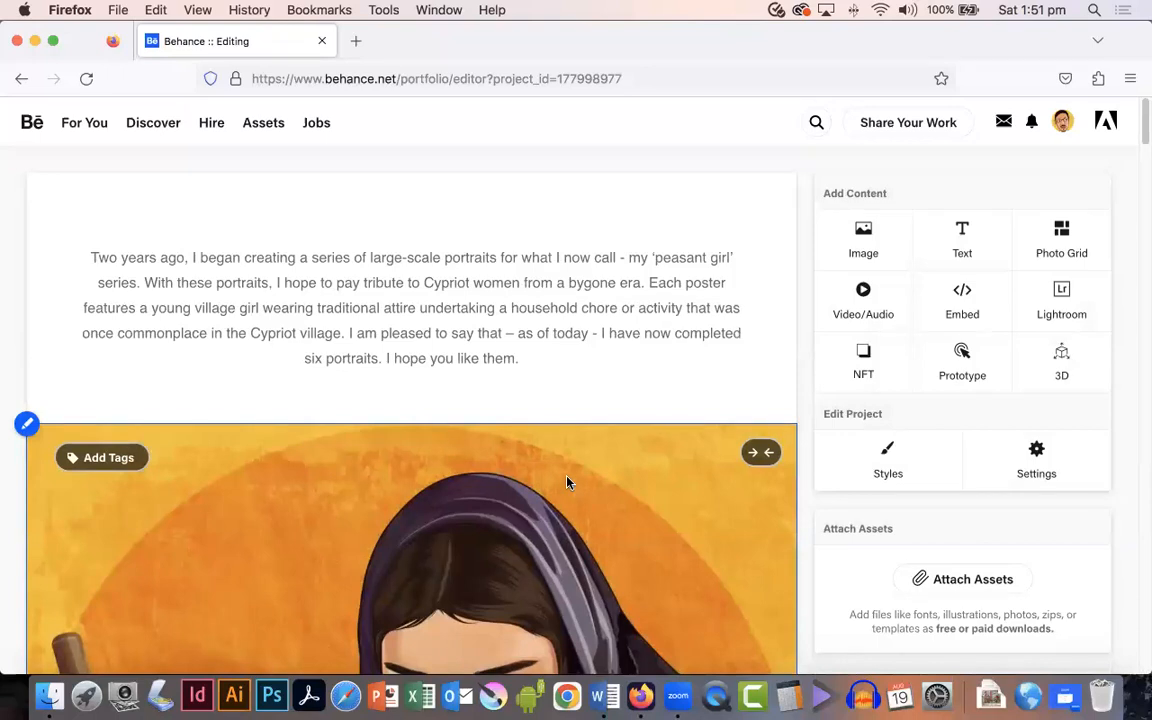
Step: Add a photo grid containing all nine images from the Creative process folder
{"action": "left_click", "coordinate": [1064, 232]}
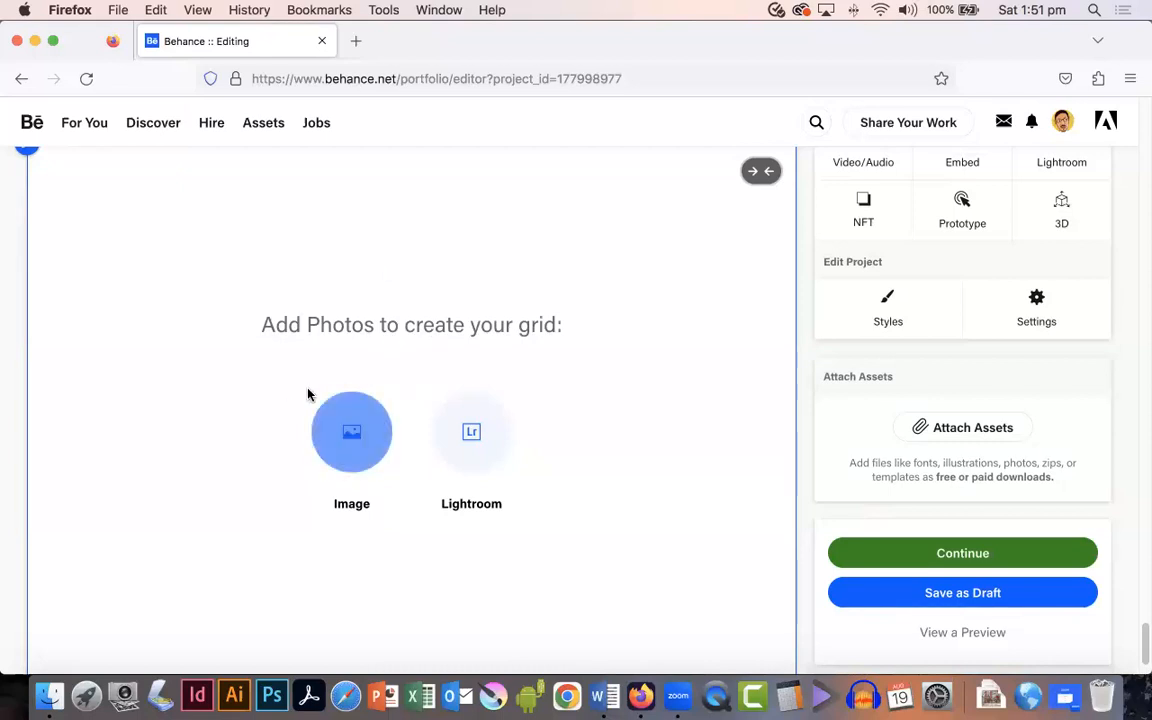
{"action": "left_click", "coordinate": [354, 432]}
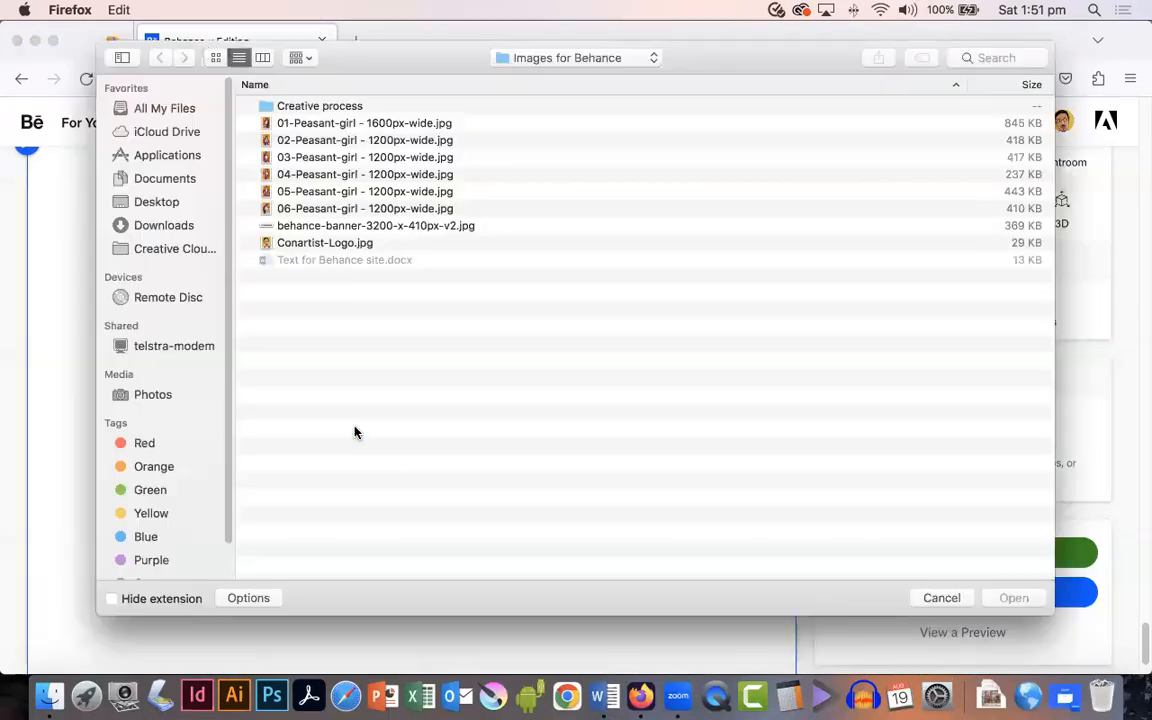
{"action": "double_click", "coordinate": [301, 106]}
{"action": "left_click_drag", "start_coordinate": [375, 104], "coordinate": [369, 326]}
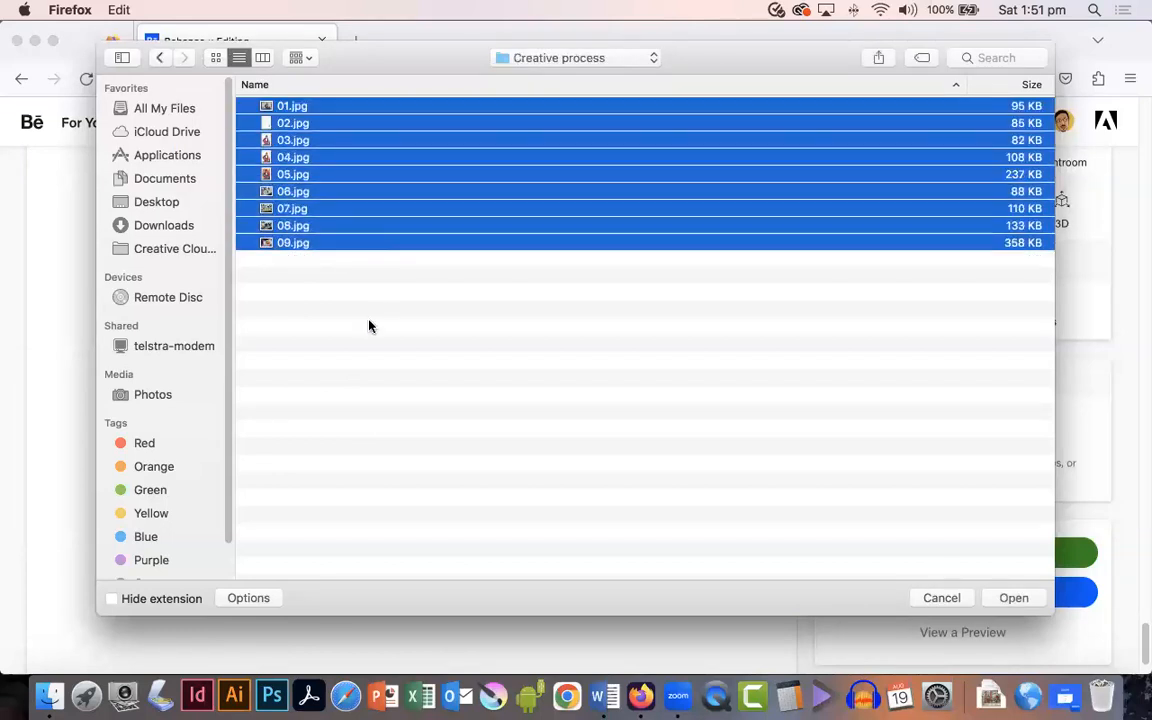
{"action": "left_click", "coordinate": [1014, 599]}
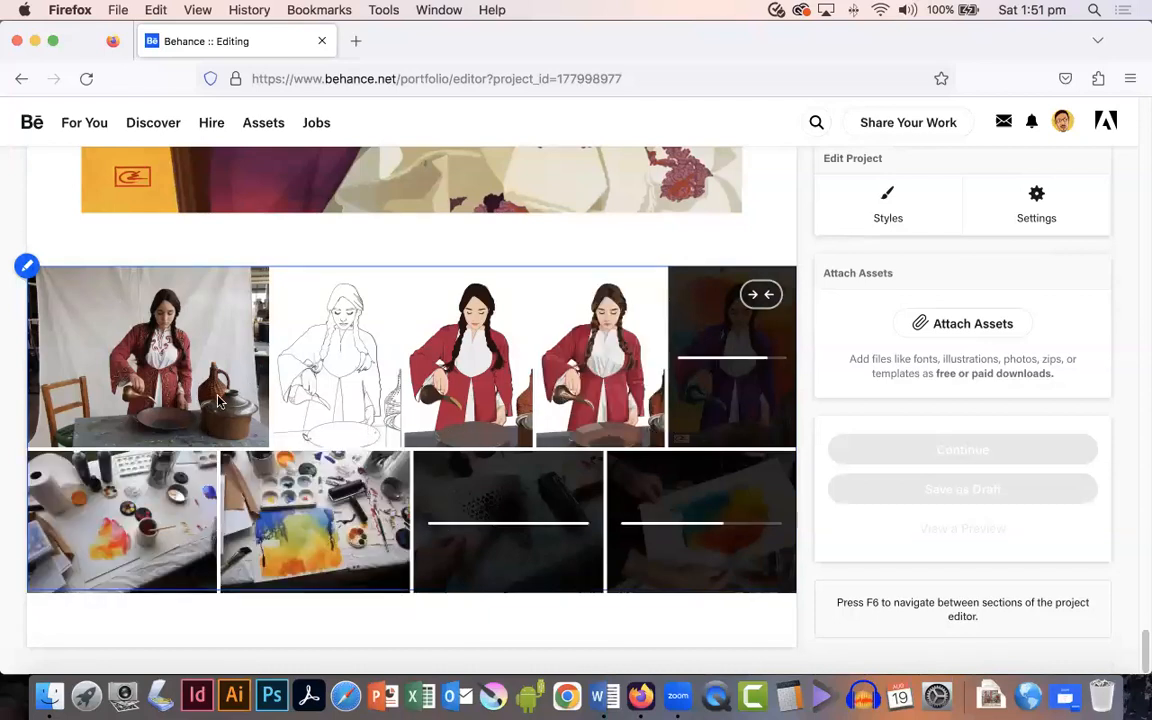
Step: Scroll through the project to review the portraits and the new photo grid
{"action": "scroll", "coordinate": [497, 487], "scroll_direction": "up", "scroll_amount": 10}
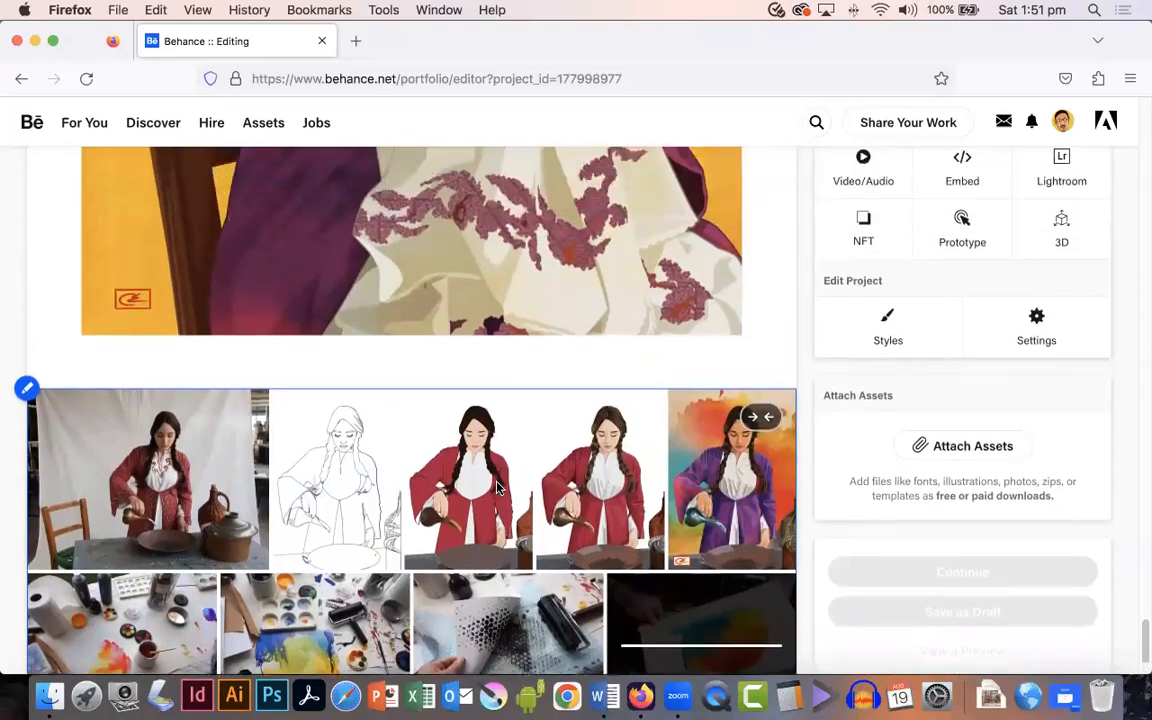
{"action": "scroll", "coordinate": [497, 487], "scroll_direction": "up", "scroll_amount": 15}
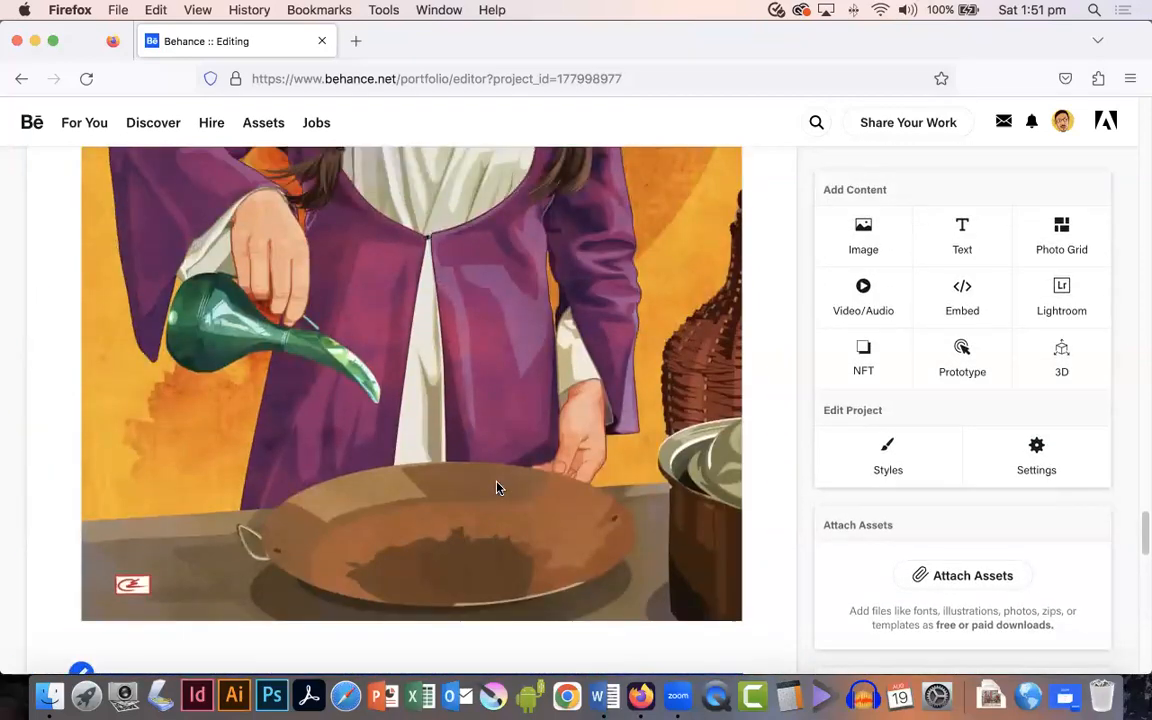
{"action": "scroll", "coordinate": [501, 407], "scroll_direction": "up", "scroll_amount": 15}
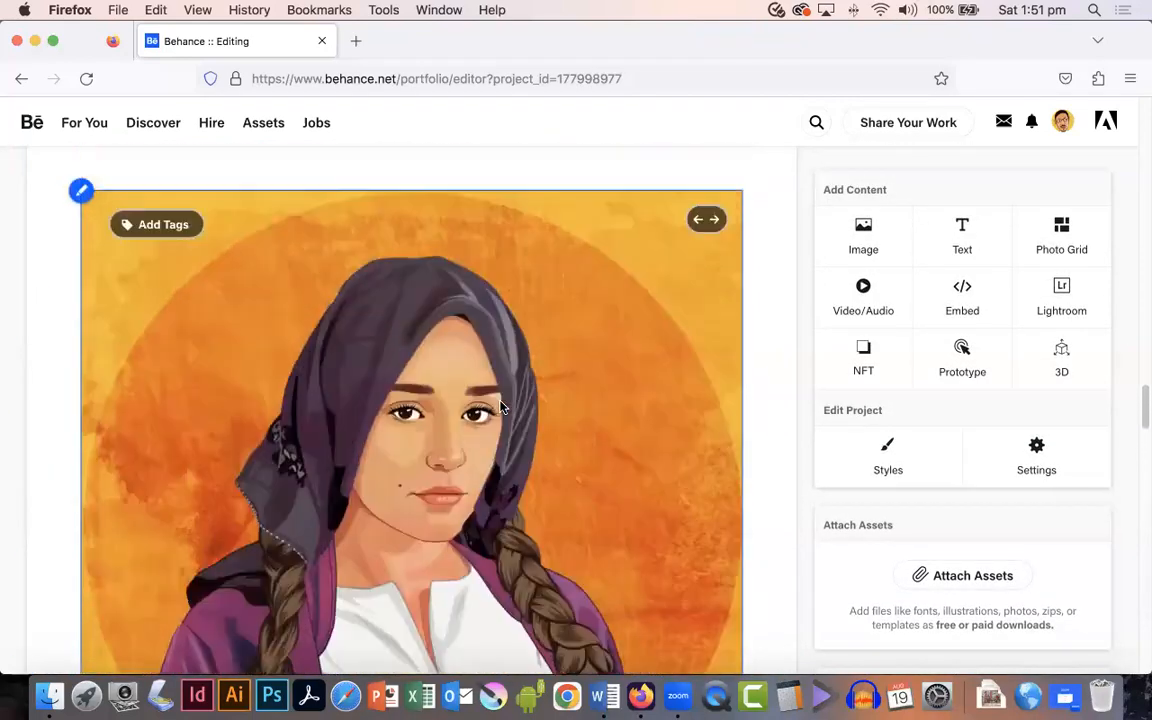
{"action": "scroll", "coordinate": [501, 406], "scroll_direction": "down", "scroll_amount": 15}
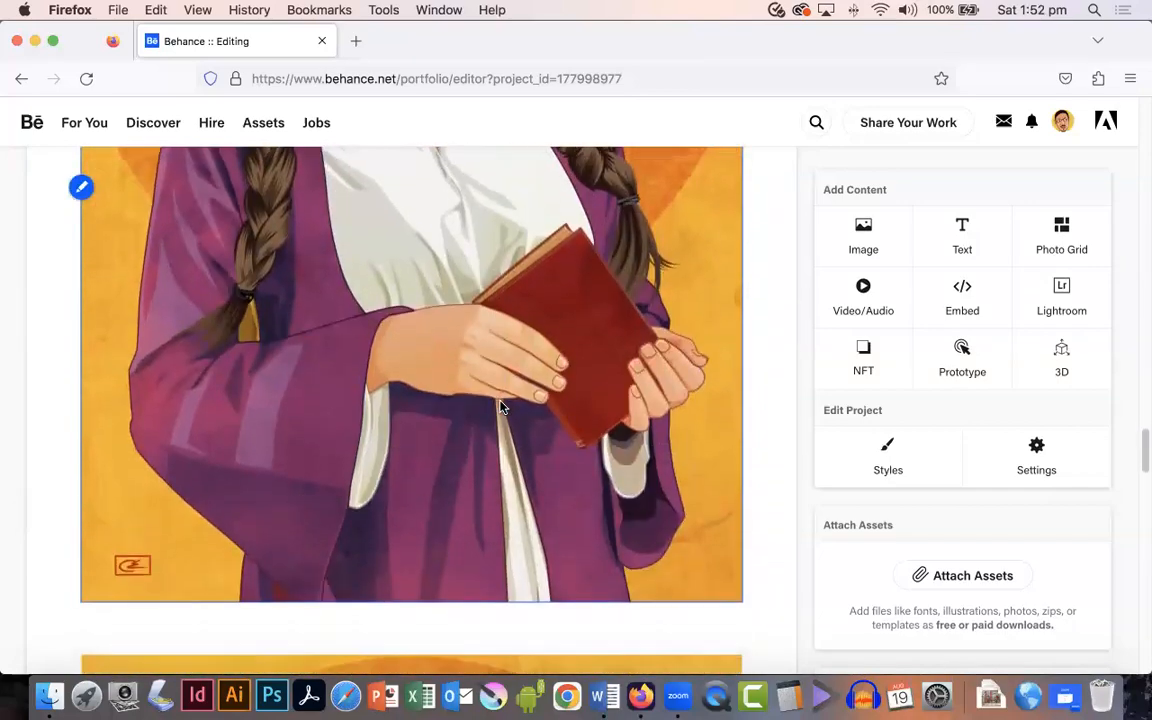
{"action": "scroll", "coordinate": [501, 406], "scroll_direction": "down", "scroll_amount": 3}
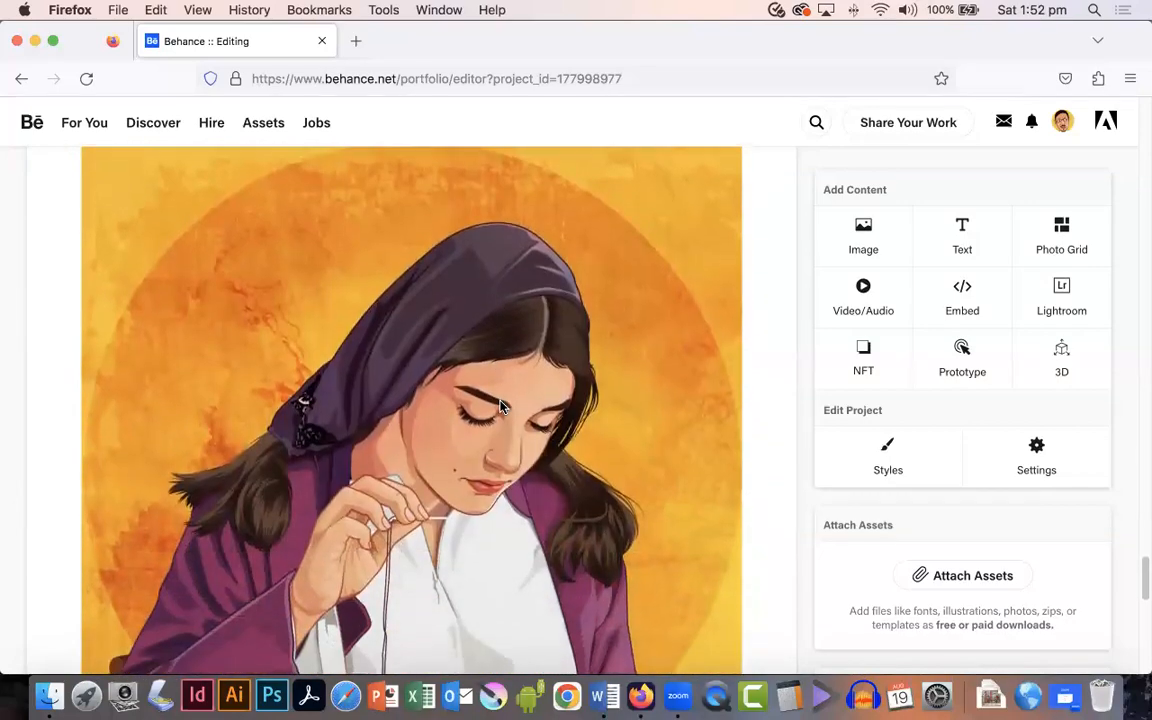
{"action": "scroll", "coordinate": [501, 406], "scroll_direction": "down", "scroll_amount": 10}
{"action": "scroll", "coordinate": [501, 406], "scroll_direction": "down", "scroll_amount": 5}
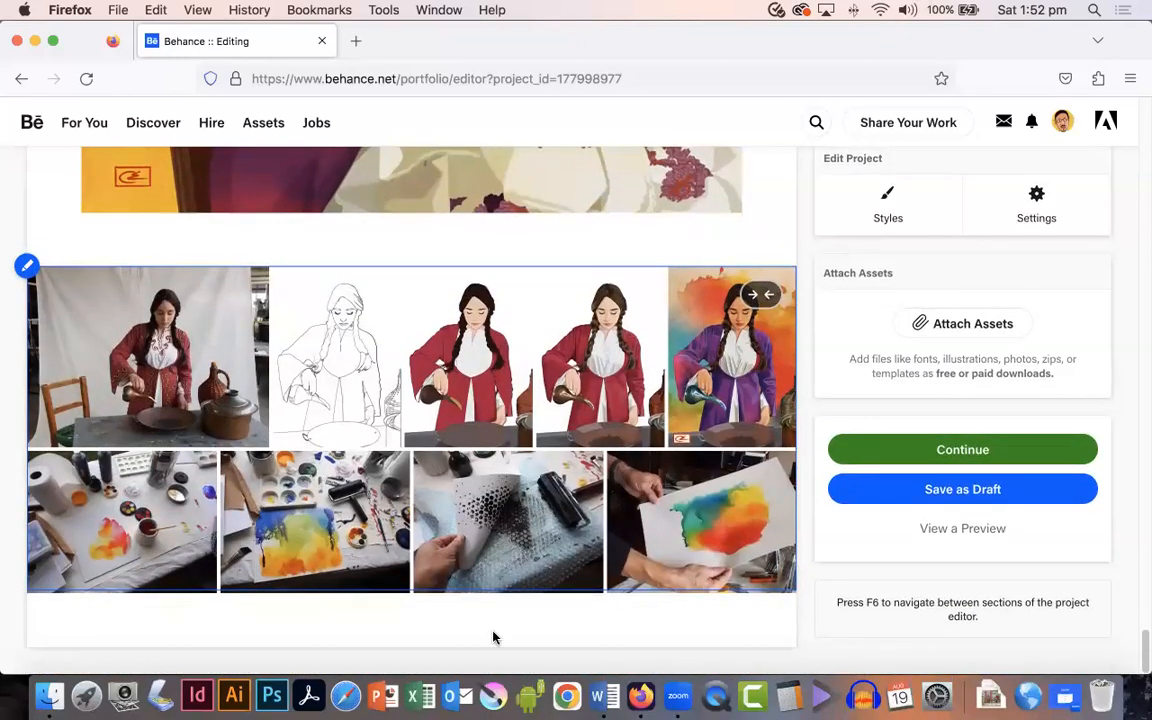
Step: Copy the creative process paragraph from the Word document
{"action": "left_click", "coordinate": [604, 695]}
{"action": "left_click_drag", "start_coordinate": [410, 612], "coordinate": [290, 448]}
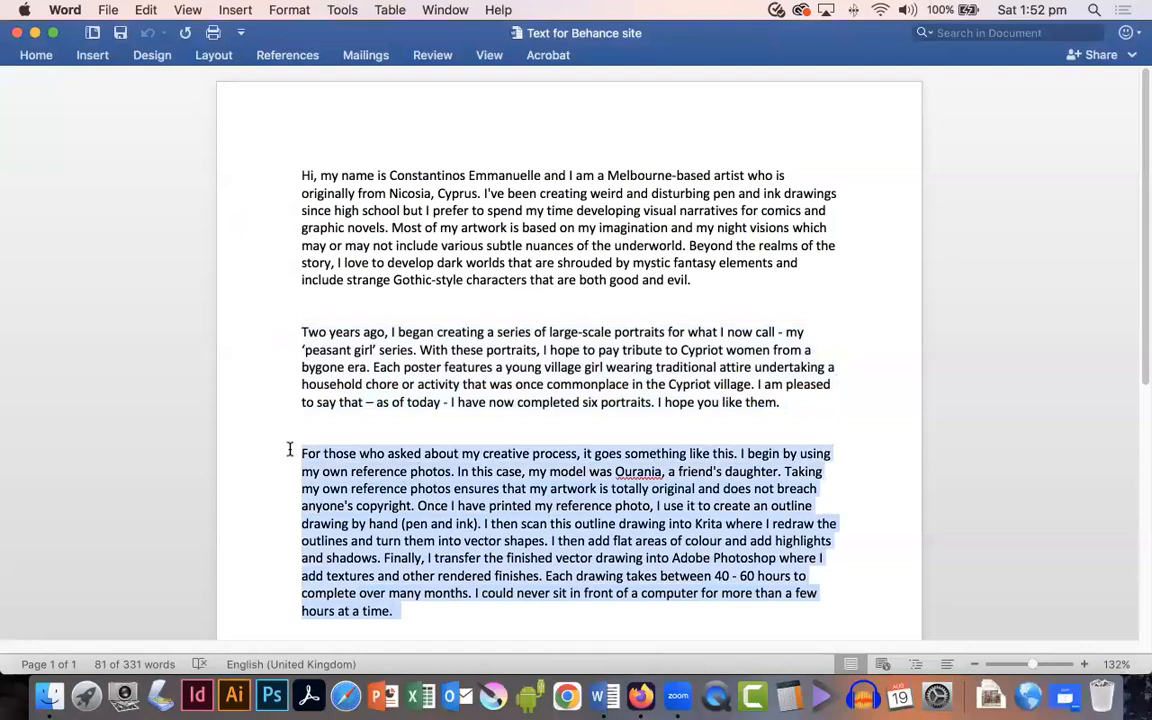
{"action": "right_click", "coordinate": [484, 482]}
{"action": "left_click", "coordinate": [566, 381]}
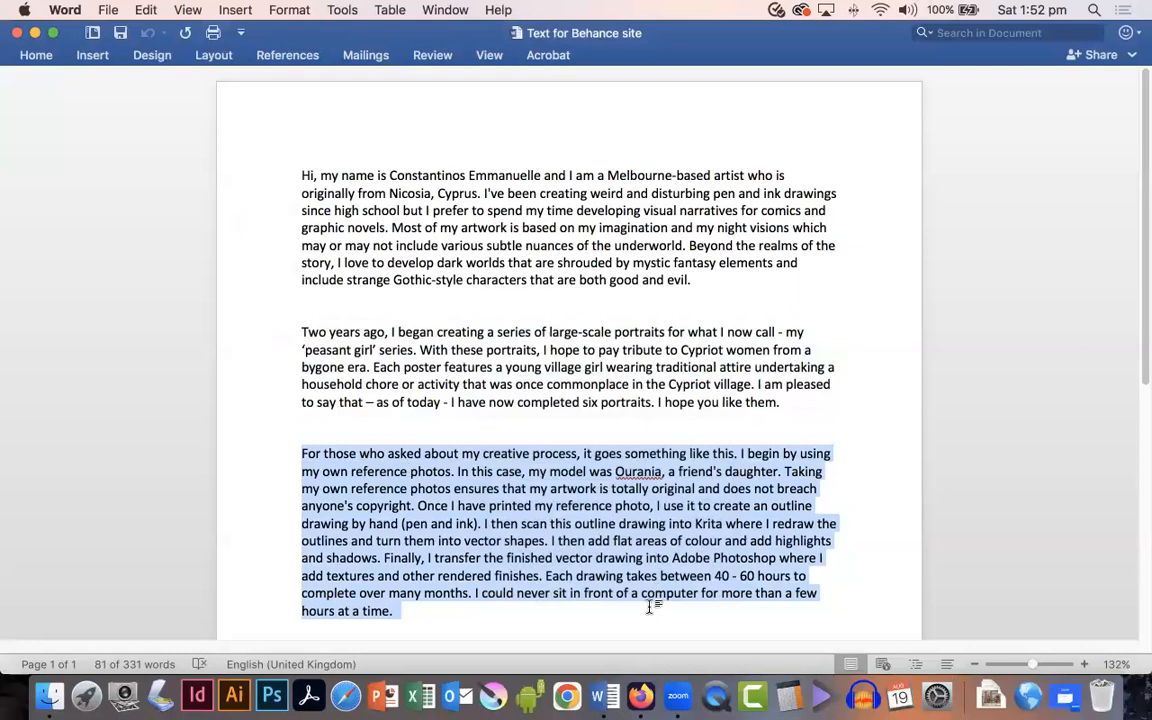
Step: Insert a text block below the photo grid and paste the creative process paragraph into it
{"action": "left_click", "coordinate": [640, 697]}
{"action": "mouse_move", "coordinate": [381, 627]}
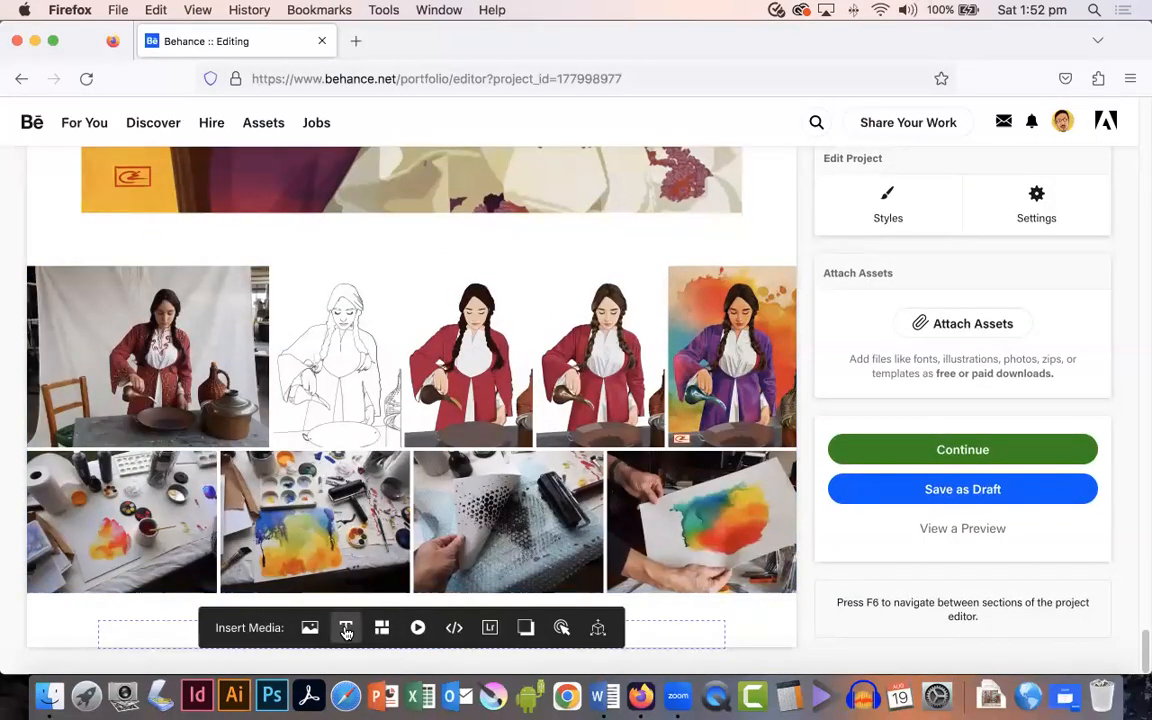
{"action": "left_click", "coordinate": [346, 628]}
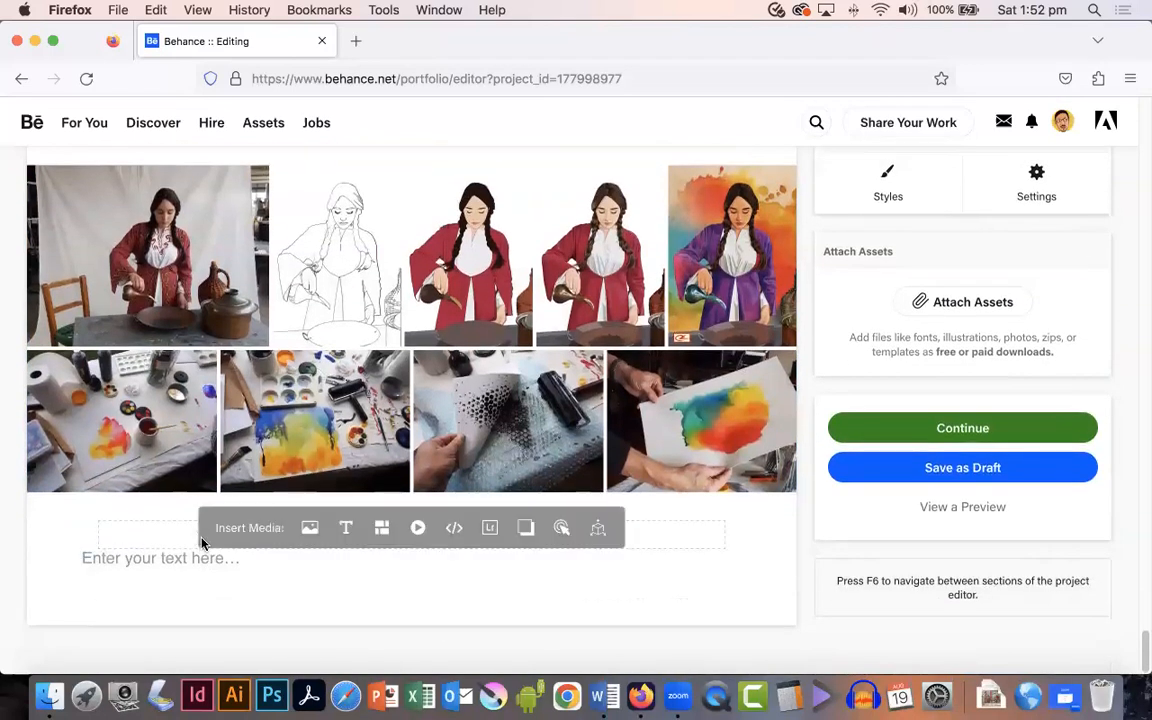
{"action": "key", "text": "super+v"}
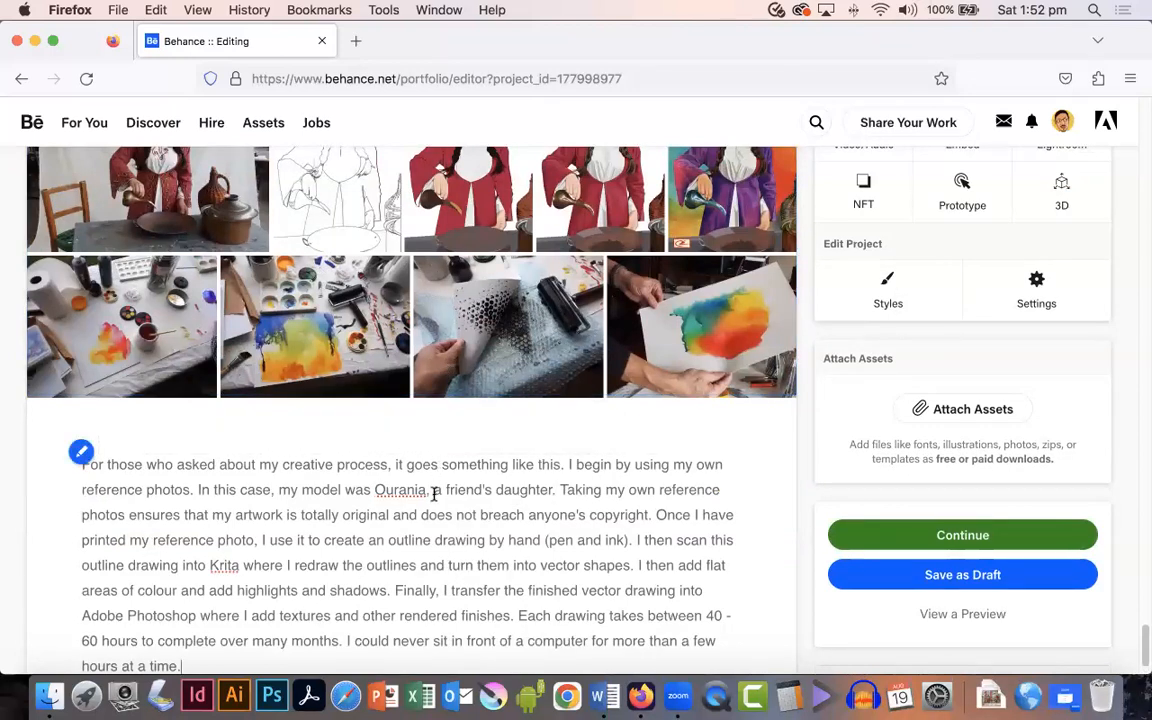
Step: Edit the photo grid, rearranging images in its first row
{"action": "scroll", "coordinate": [432, 490], "scroll_direction": "up", "scroll_amount": 5}
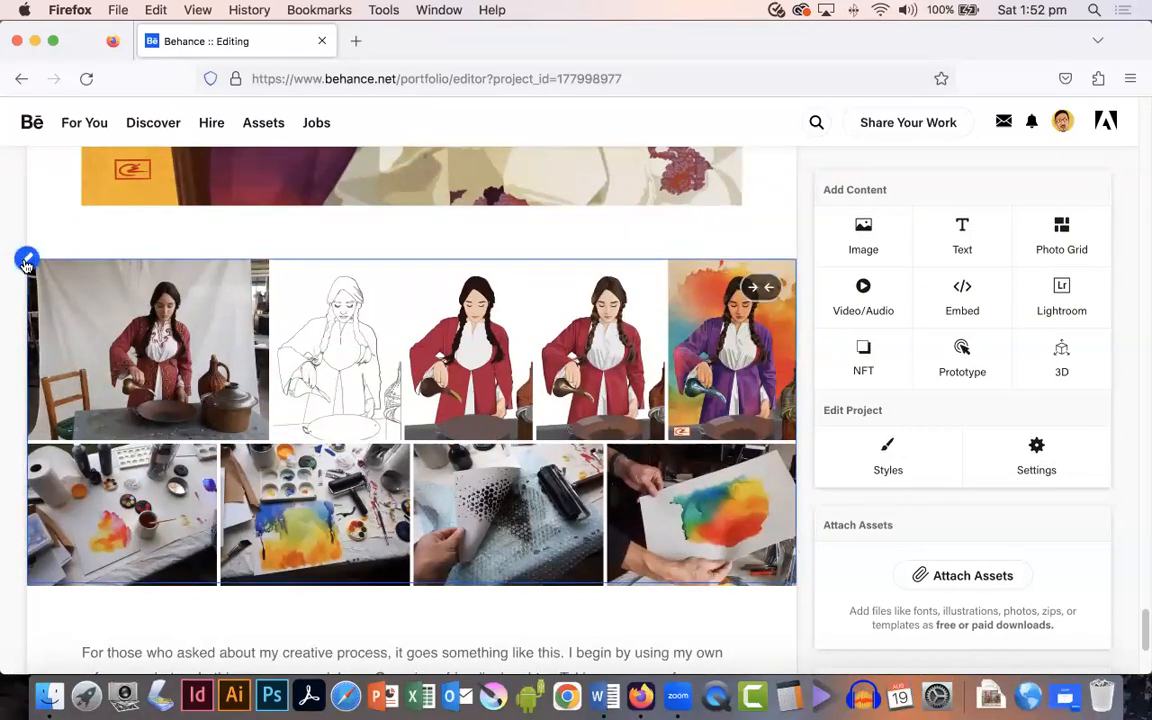
{"action": "left_click", "coordinate": [26, 261]}
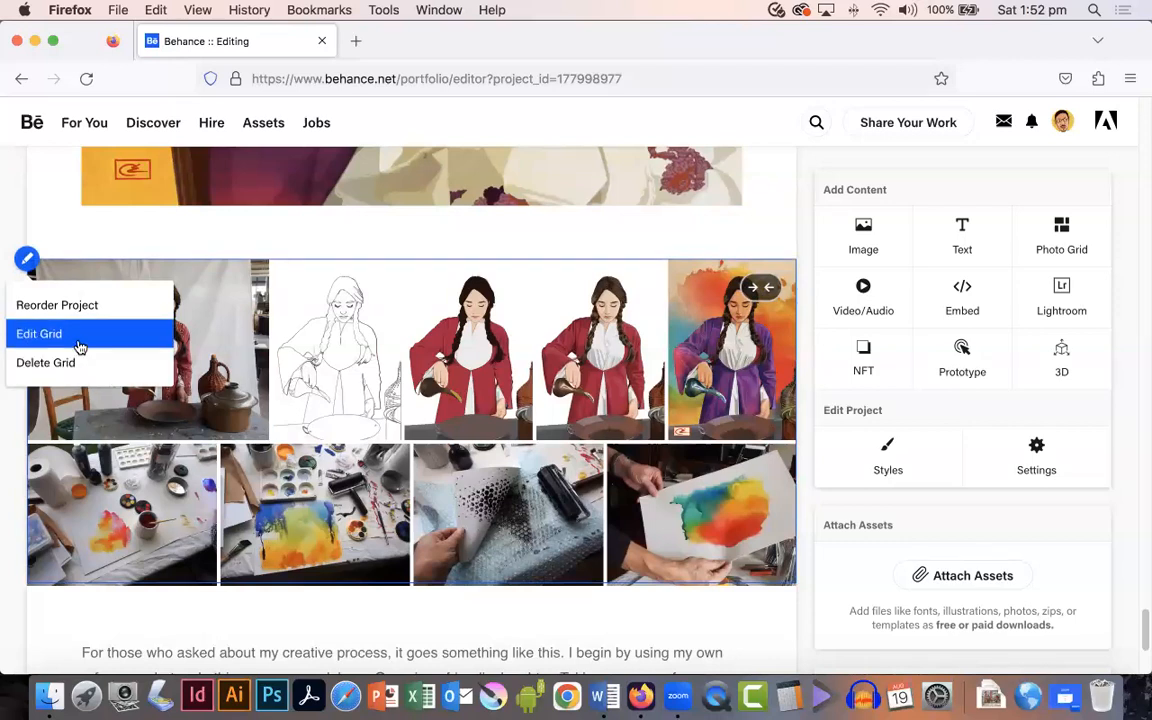
{"action": "left_click", "coordinate": [40, 334]}
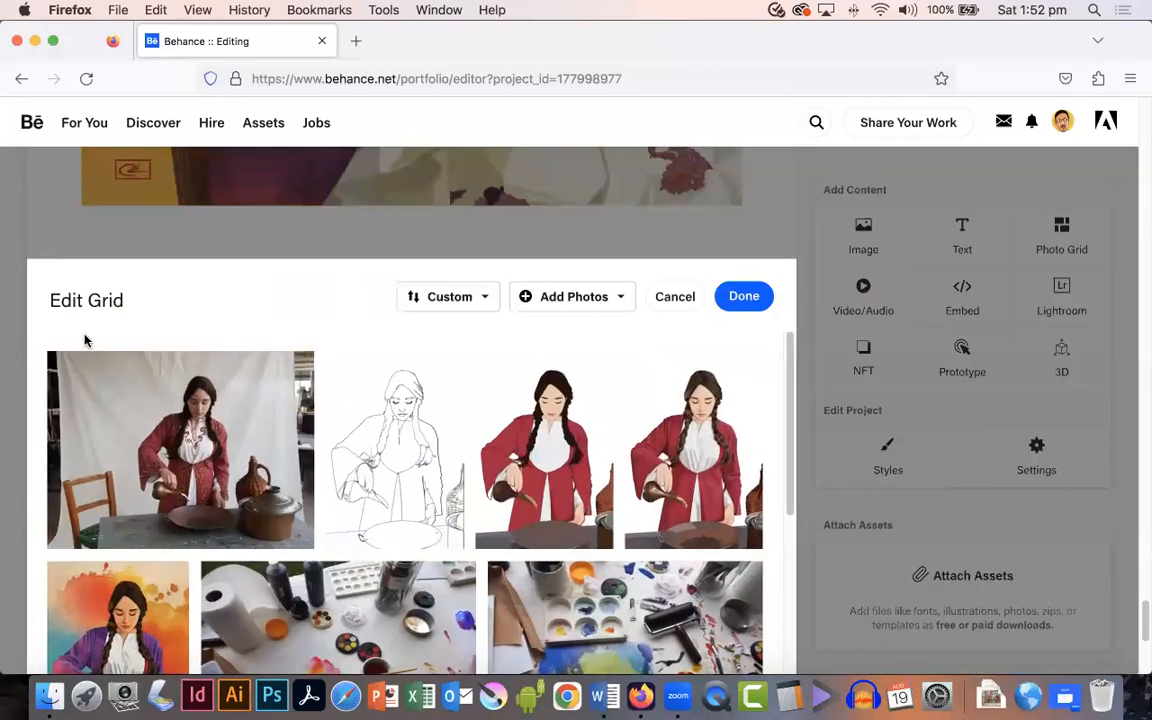
{"action": "mouse_move", "coordinate": [513, 460]}
{"action": "left_mouse_down"}
{"action": "mouse_move", "coordinate": [347, 452]}
{"action": "mouse_move", "coordinate": [358, 460]}
{"action": "left_mouse_up"}
{"action": "mouse_move", "coordinate": [700, 455]}
{"action": "left_mouse_down"}
{"action": "mouse_move", "coordinate": [482, 479]}
{"action": "mouse_move", "coordinate": [660, 455]}
{"action": "mouse_move", "coordinate": [350, 455]}
{"action": "left_mouse_up"}
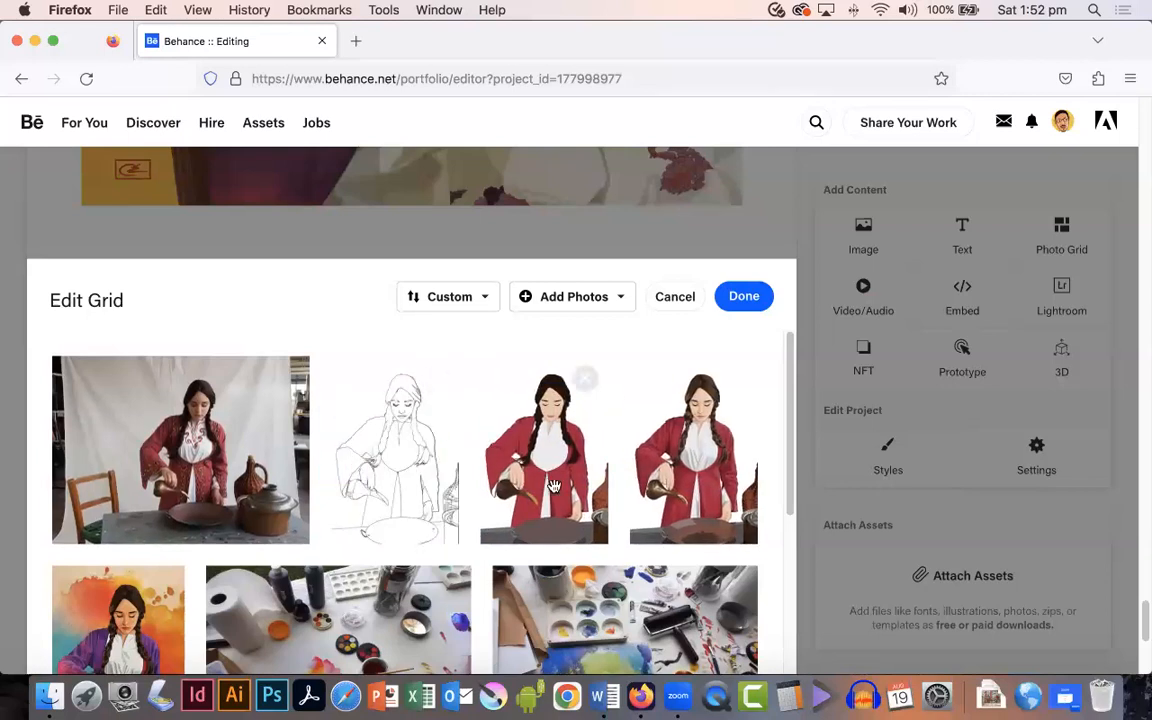
{"action": "scroll", "coordinate": [553, 485], "scroll_direction": "down", "scroll_amount": 3}
{"action": "scroll", "coordinate": [553, 485], "scroll_direction": "down", "scroll_amount": 5}
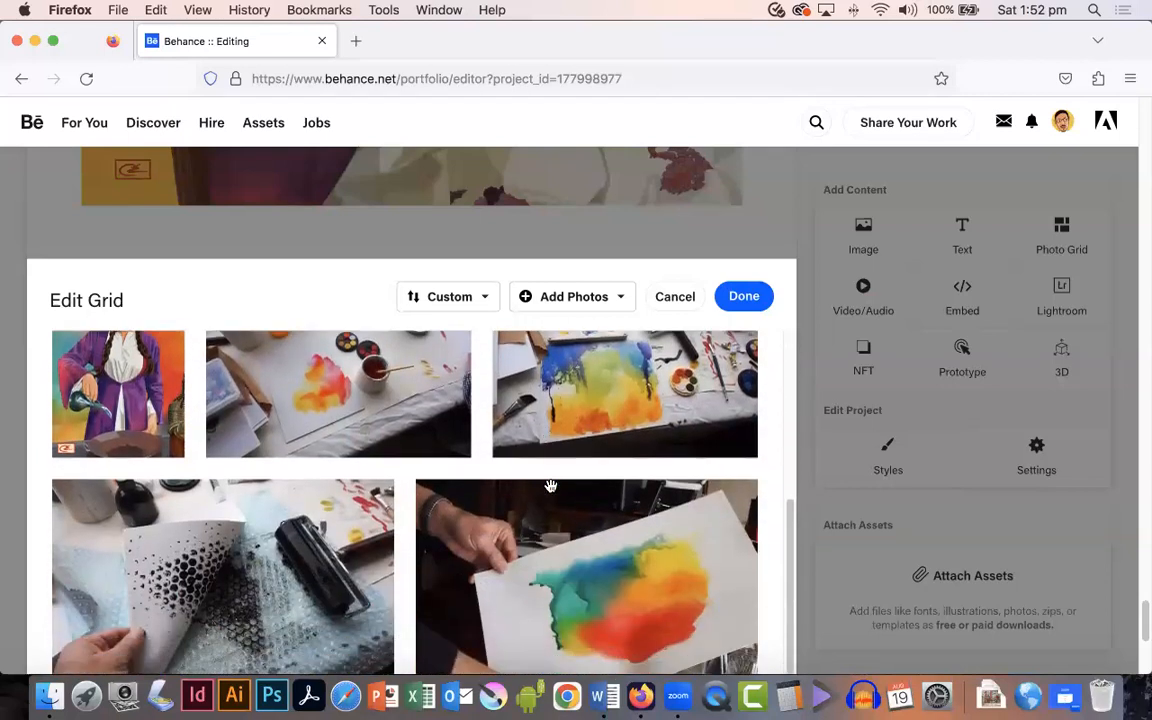
{"action": "scroll", "coordinate": [550, 485], "scroll_direction": "up", "scroll_amount": 8}
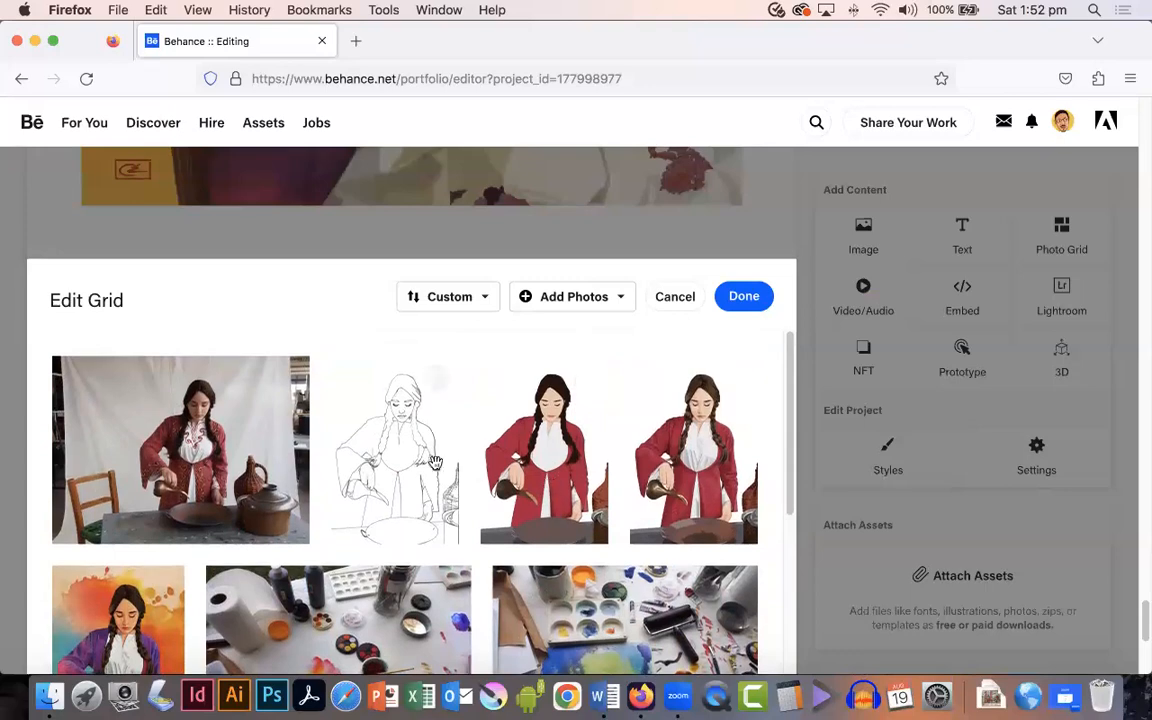
{"action": "left_click", "coordinate": [746, 296]}
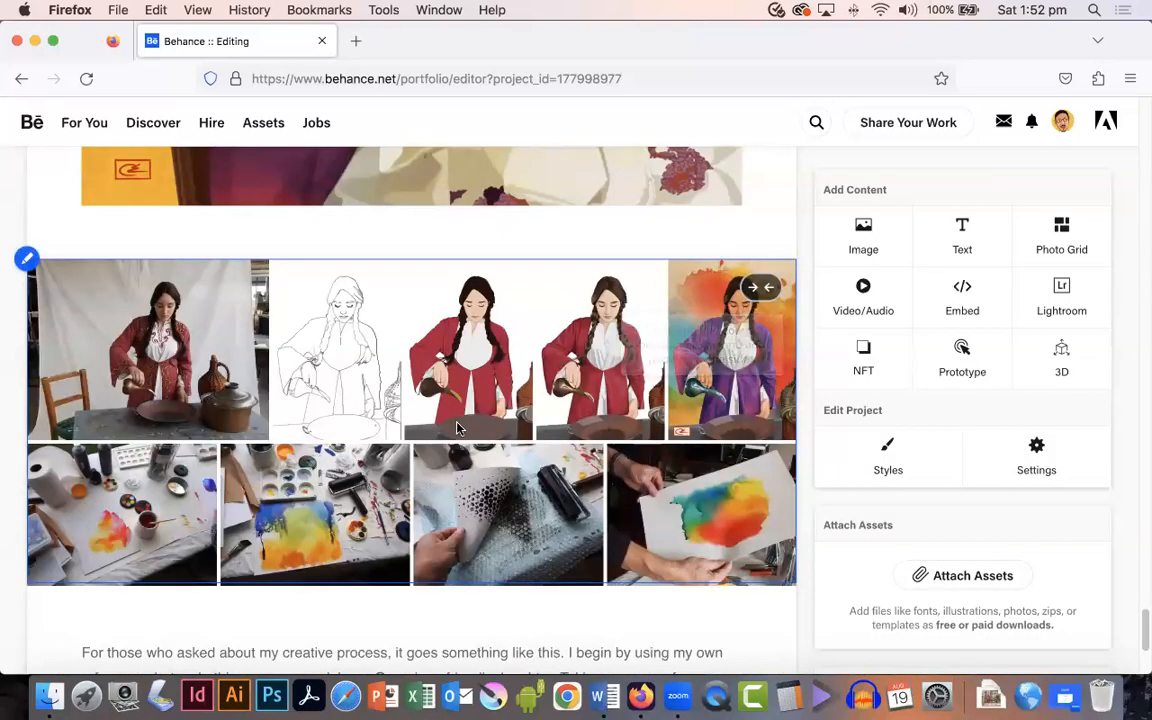
Step: Reorder the project content to move the photo grid and creative process text after the second portrait
{"action": "scroll", "coordinate": [460, 415], "scroll_direction": "down", "scroll_amount": 5}
{"action": "scroll", "coordinate": [458, 415], "scroll_direction": "up", "scroll_amount": 1}
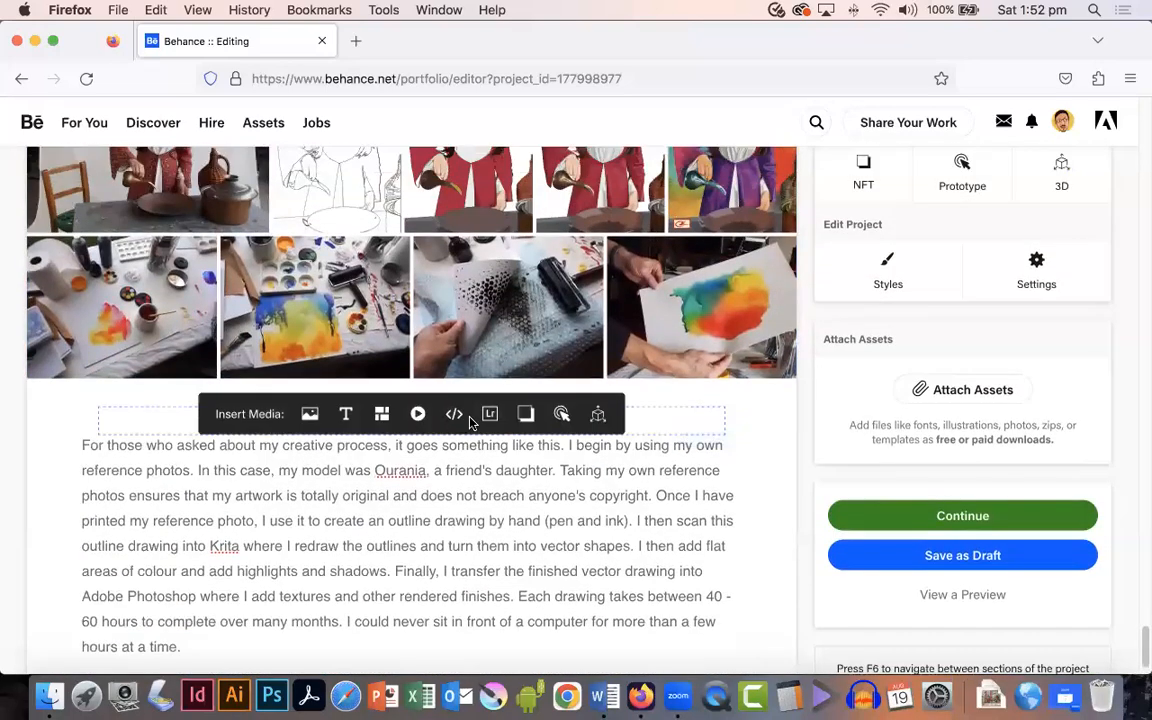
{"action": "left_click", "coordinate": [82, 437]}
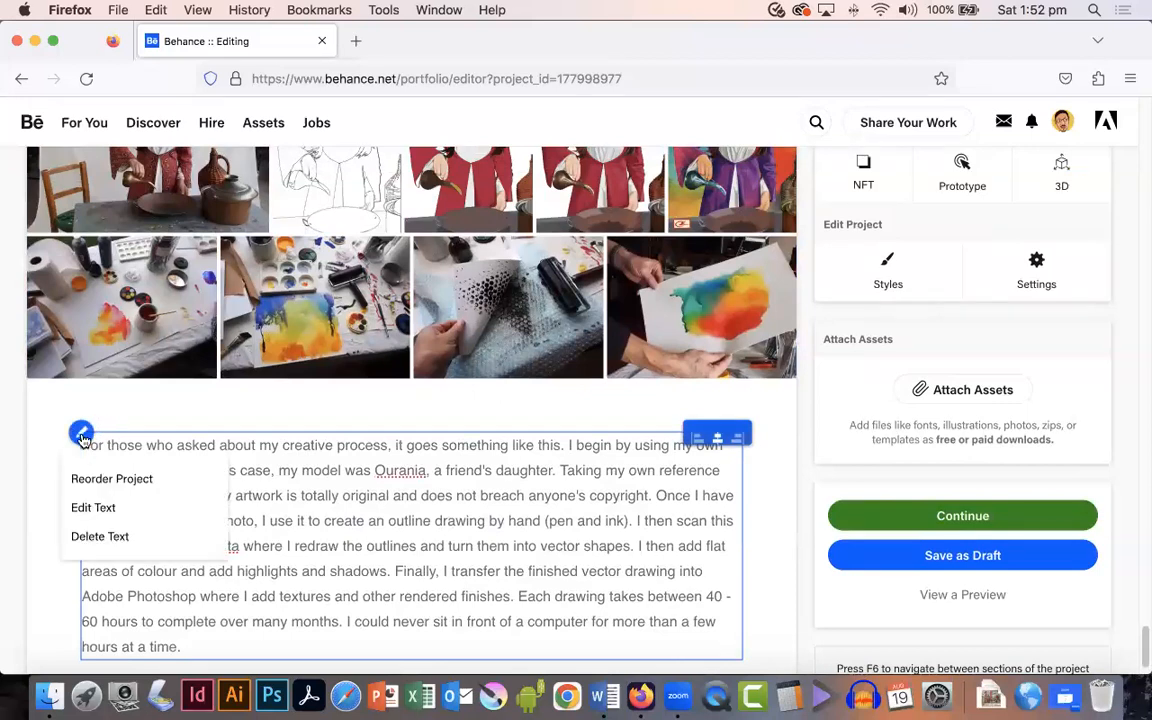
{"action": "left_click", "coordinate": [80, 478]}
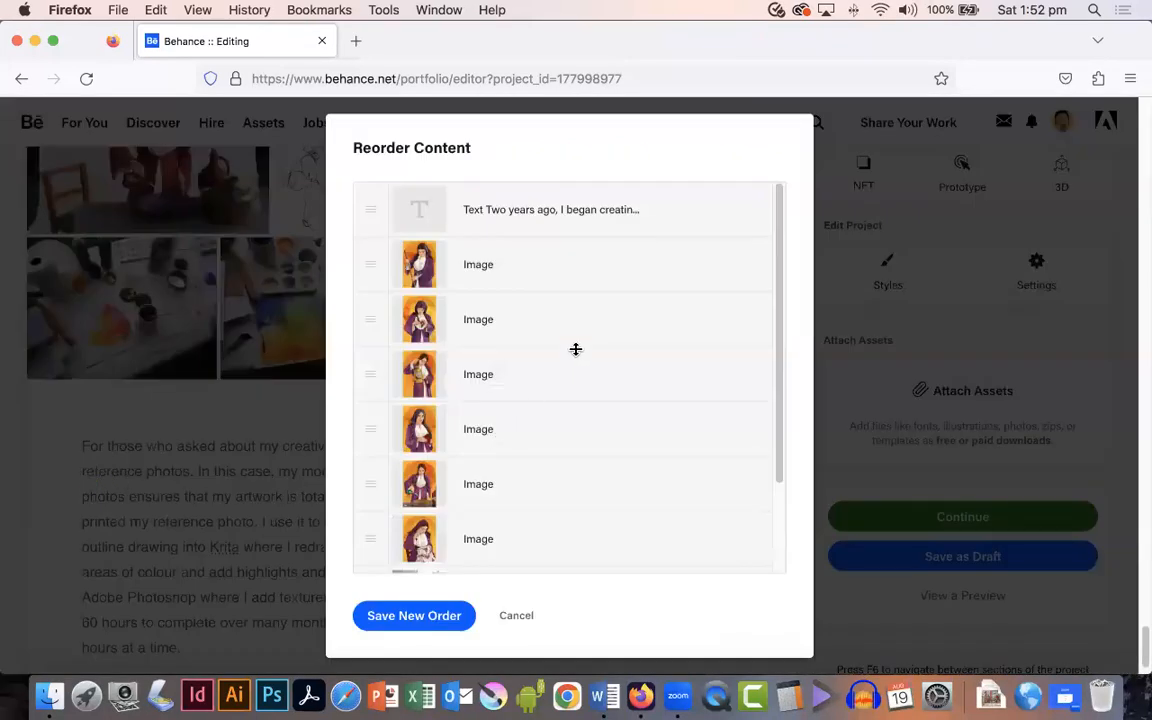
{"action": "scroll", "coordinate": [617, 389], "scroll_direction": "down", "scroll_amount": 3}
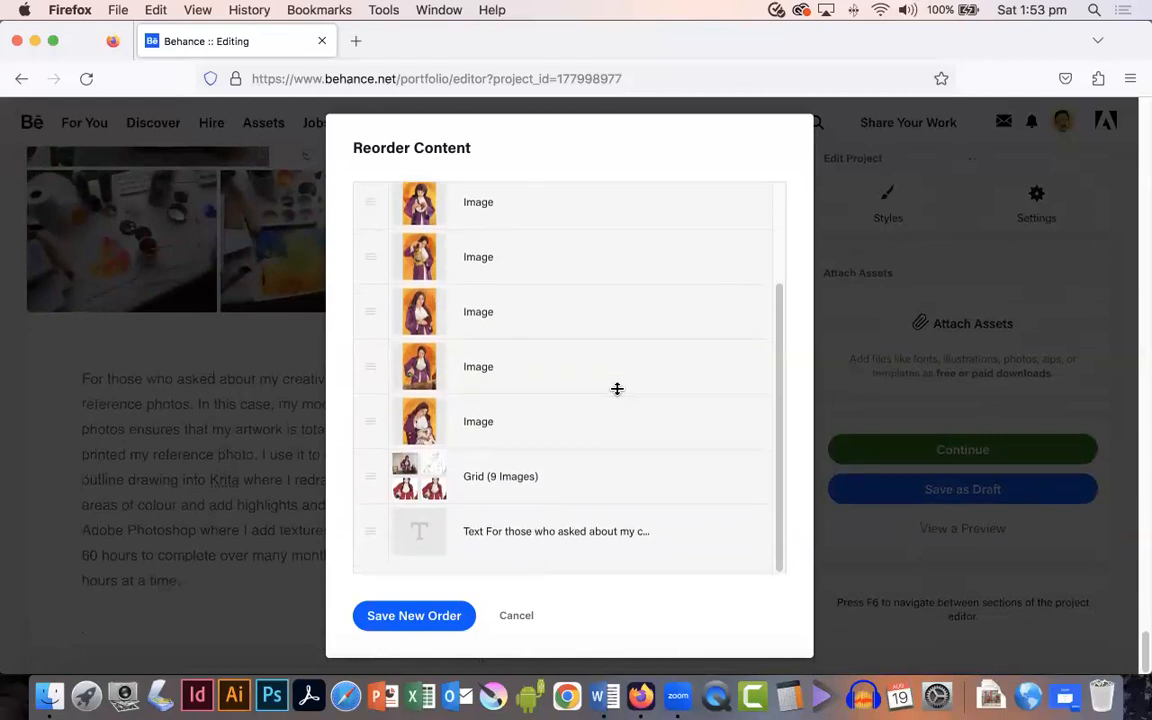
{"action": "scroll", "coordinate": [571, 365], "scroll_direction": "up", "scroll_amount": 2}
{"action": "scroll", "coordinate": [571, 365], "scroll_direction": "down", "scroll_amount": 2}
{"action": "left_click_drag", "start_coordinate": [403, 479], "coordinate": [366, 319]}
{"action": "scroll", "coordinate": [552, 430], "scroll_direction": "down", "scroll_amount": 1}
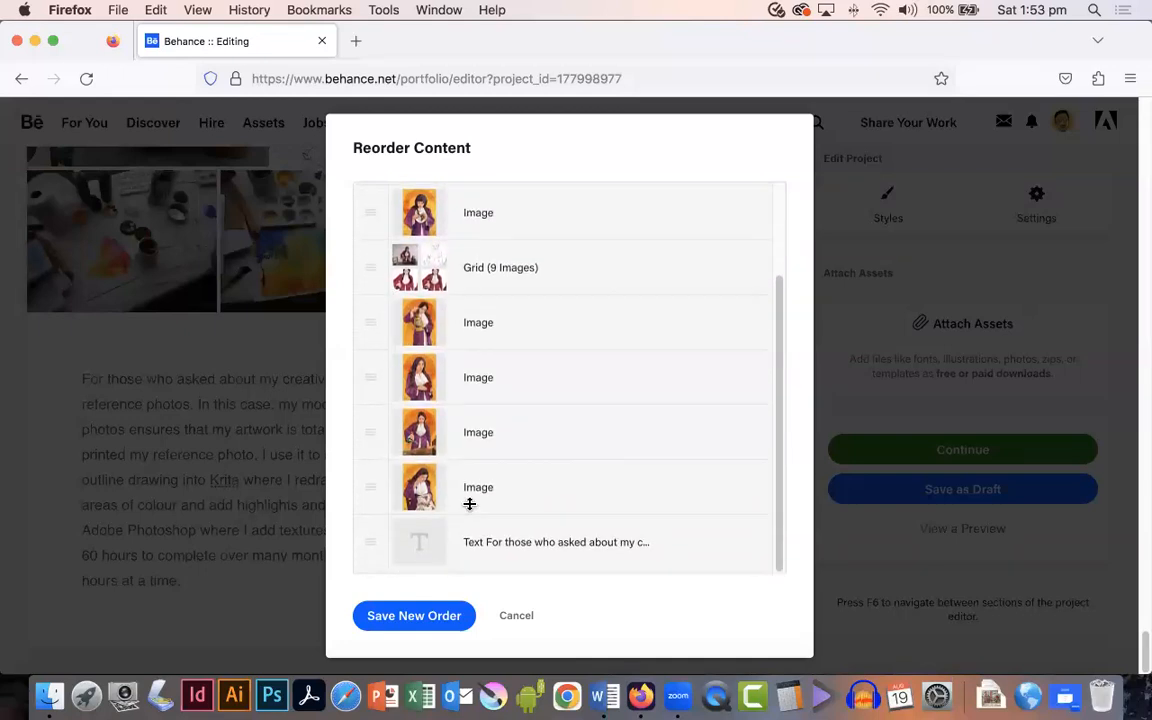
{"action": "left_click_drag", "start_coordinate": [368, 548], "coordinate": [368, 318]}
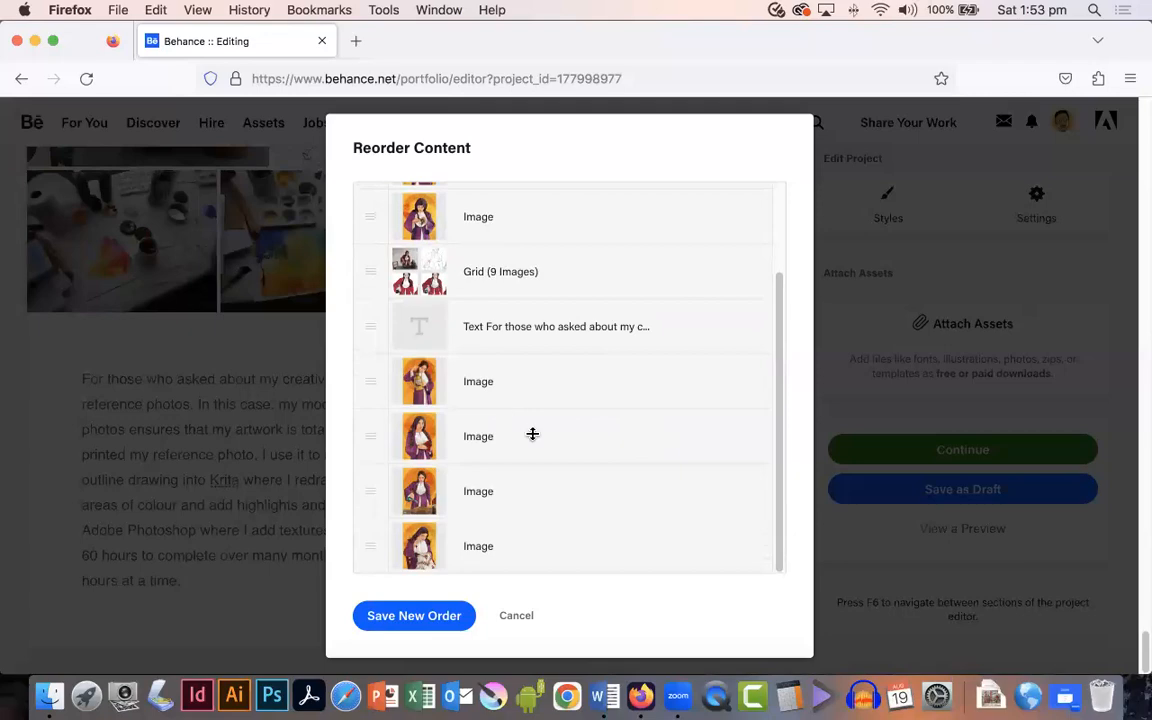
{"action": "left_click", "coordinate": [423, 618]}
Step: Scroll through the project to check the new content order
{"action": "scroll", "coordinate": [400, 400], "scroll_direction": "up", "scroll_amount": 1}
{"action": "scroll", "coordinate": [435, 357], "scroll_direction": "up", "scroll_amount": 15}
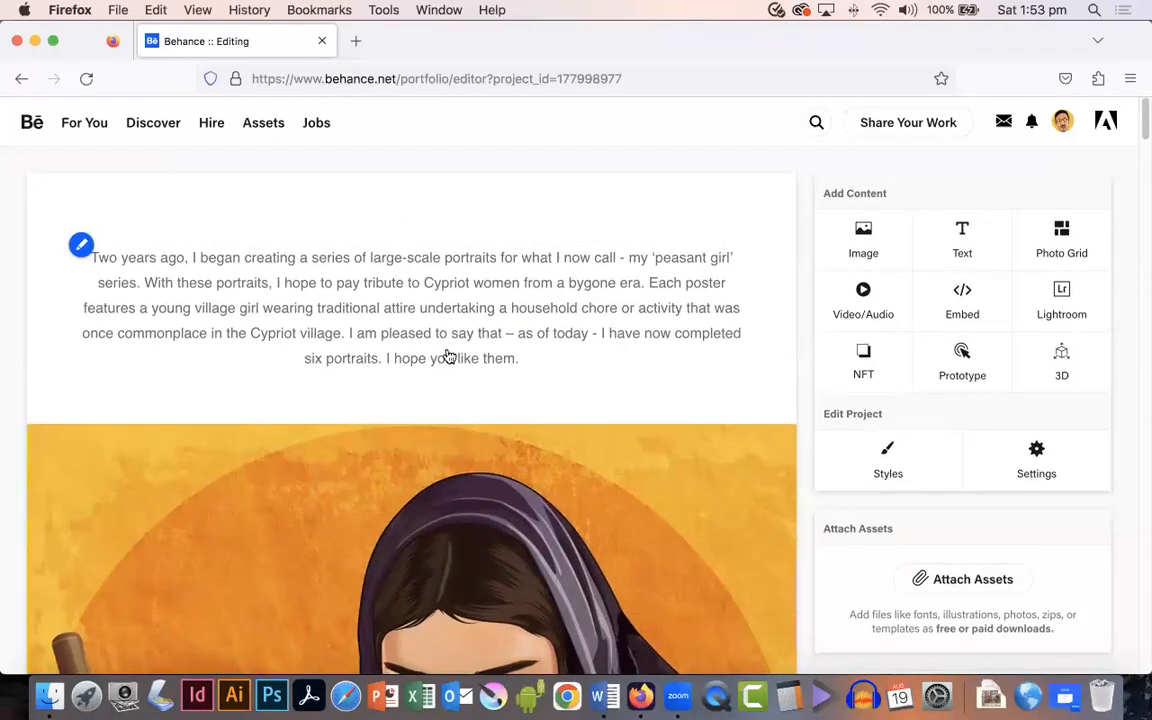
{"action": "scroll", "coordinate": [449, 357], "scroll_direction": "down", "scroll_amount": 10}
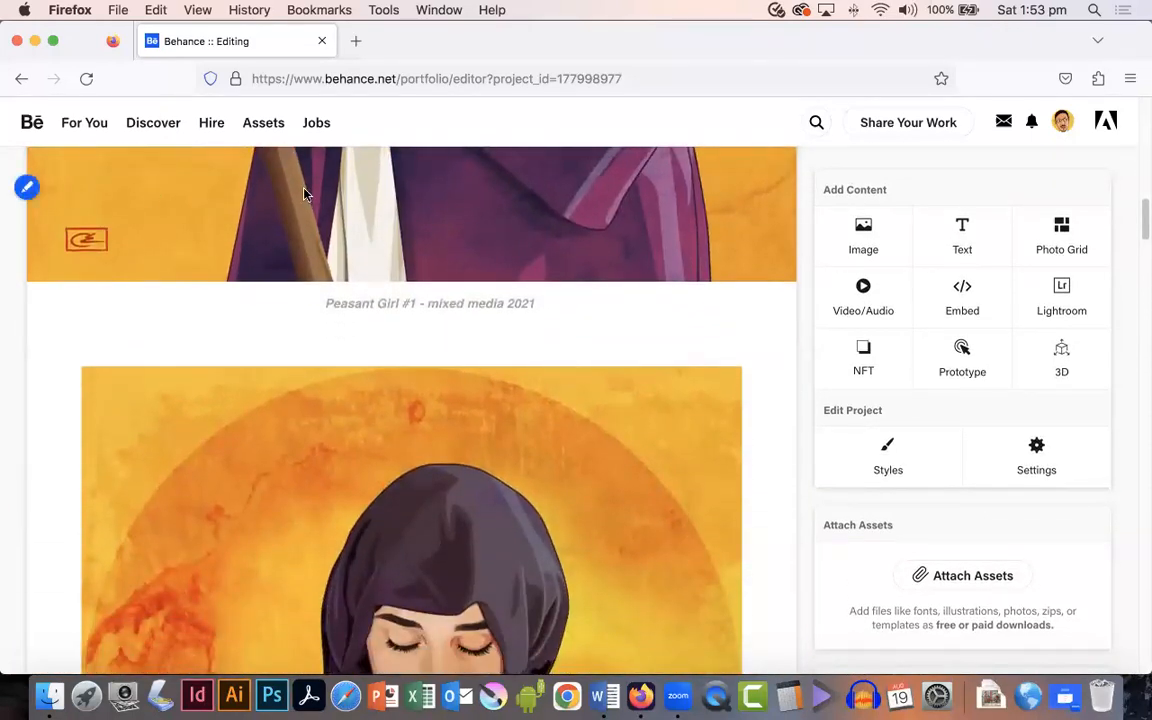
{"action": "scroll", "coordinate": [478, 378], "scroll_direction": "down", "scroll_amount": 10}
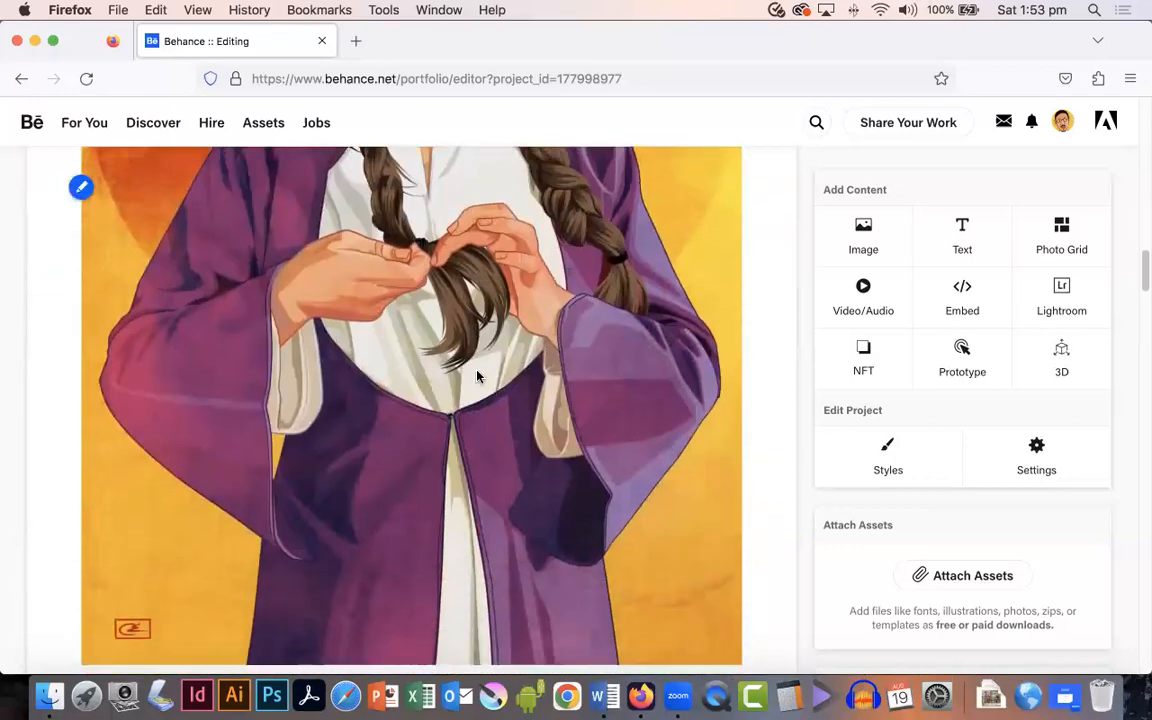
{"action": "scroll", "coordinate": [478, 378], "scroll_direction": "down", "scroll_amount": 3}
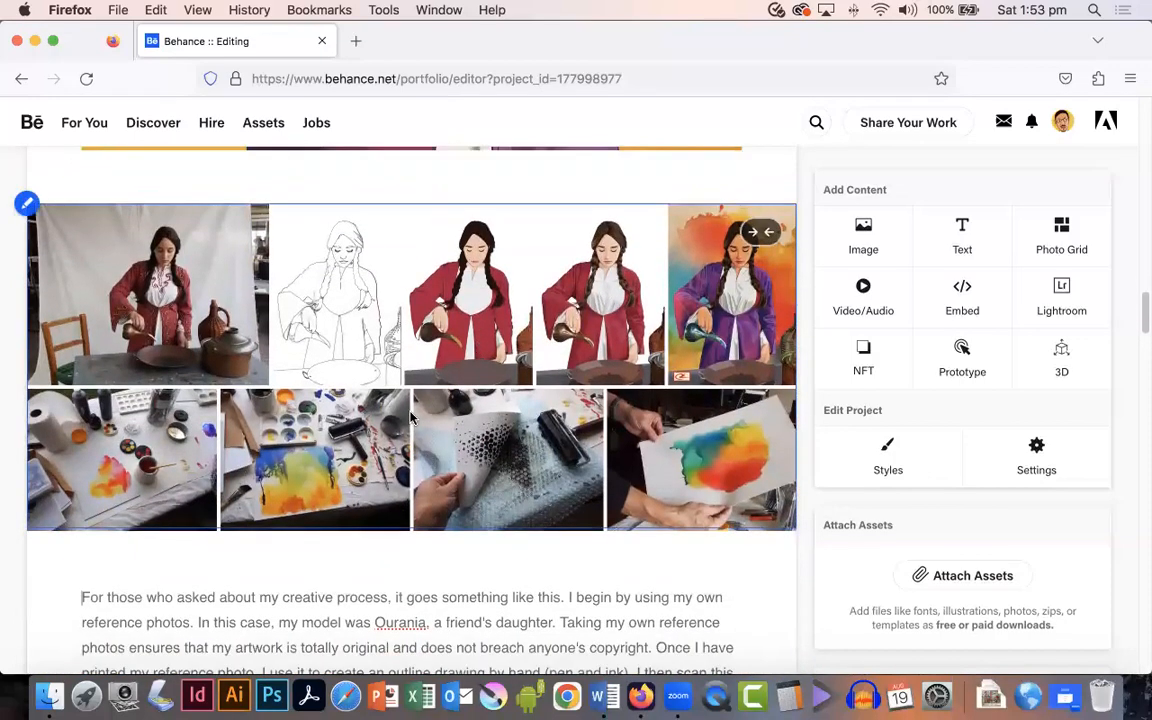
Step: Scroll to the end of the project and continue to its publishing settings
{"action": "scroll", "coordinate": [410, 418], "scroll_direction": "down", "scroll_amount": 4}
{"action": "scroll", "coordinate": [394, 509], "scroll_direction": "down", "scroll_amount": 20}
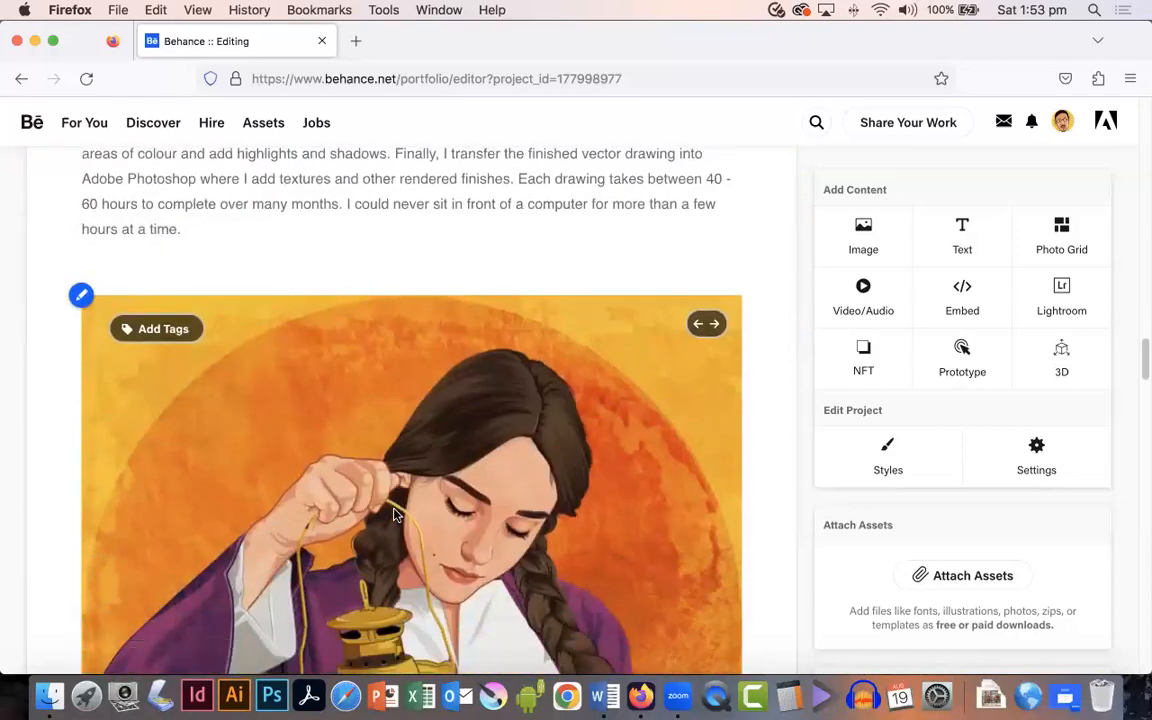
{"action": "scroll", "coordinate": [394, 514], "scroll_direction": "down", "scroll_amount": 20}
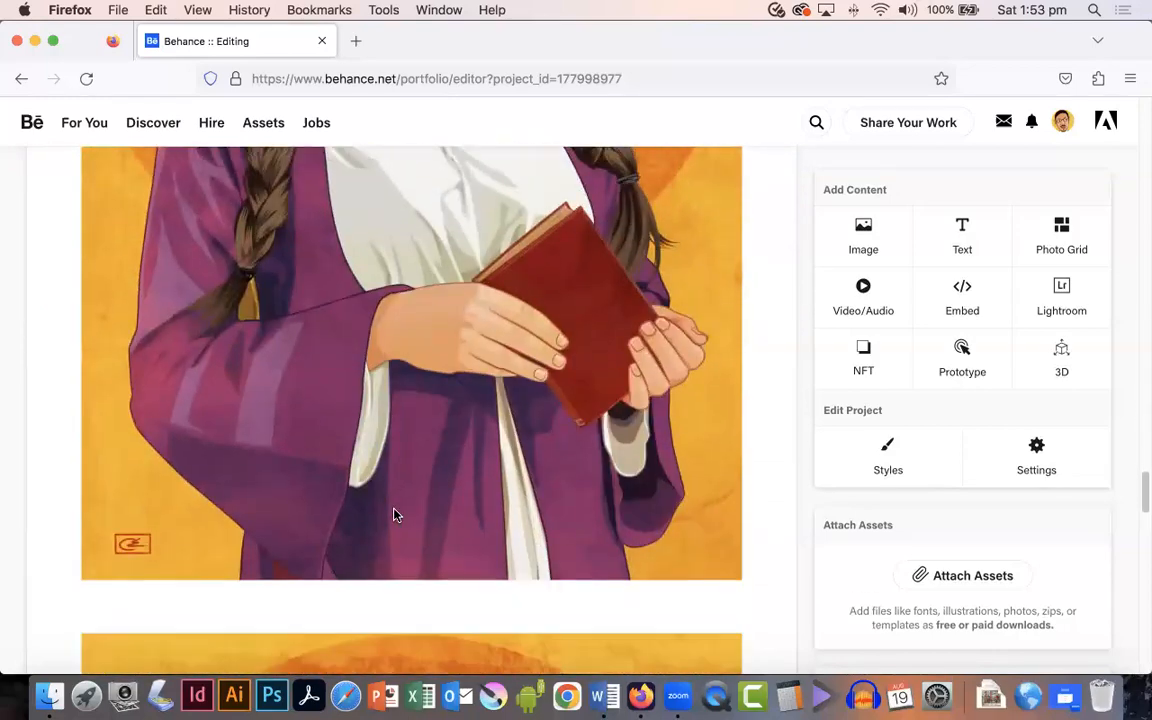
{"action": "scroll", "coordinate": [394, 514], "scroll_direction": "down", "scroll_amount": 6}
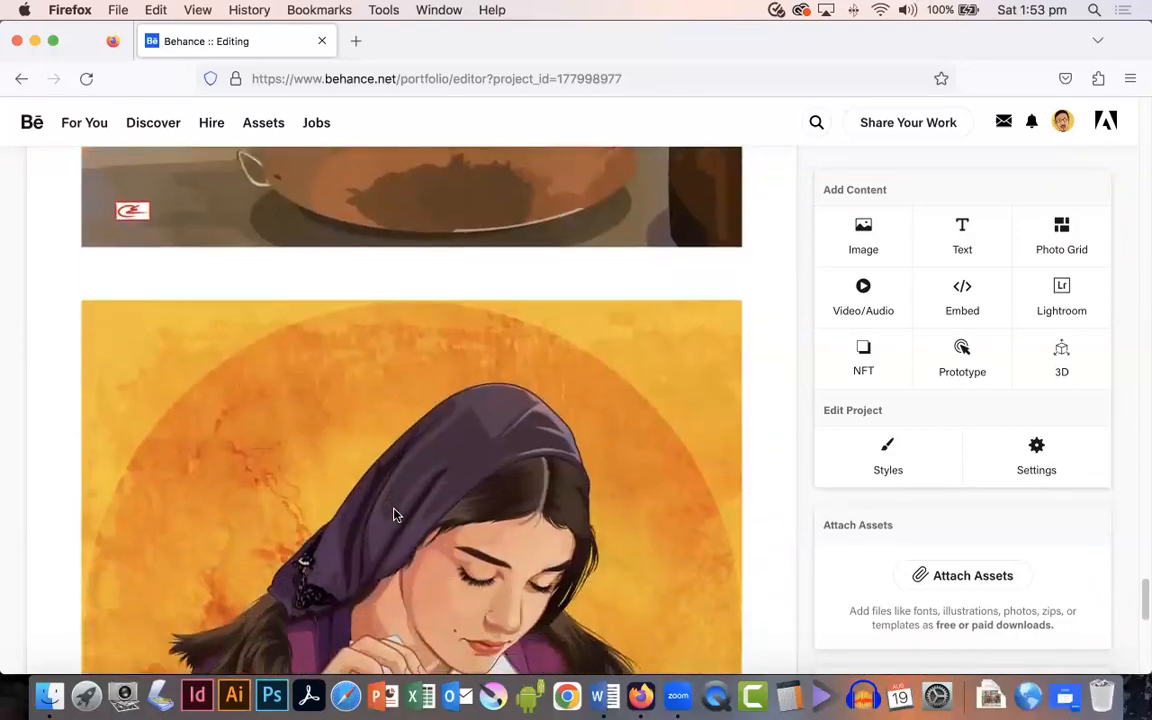
{"action": "left_click", "coordinate": [82, 263]}
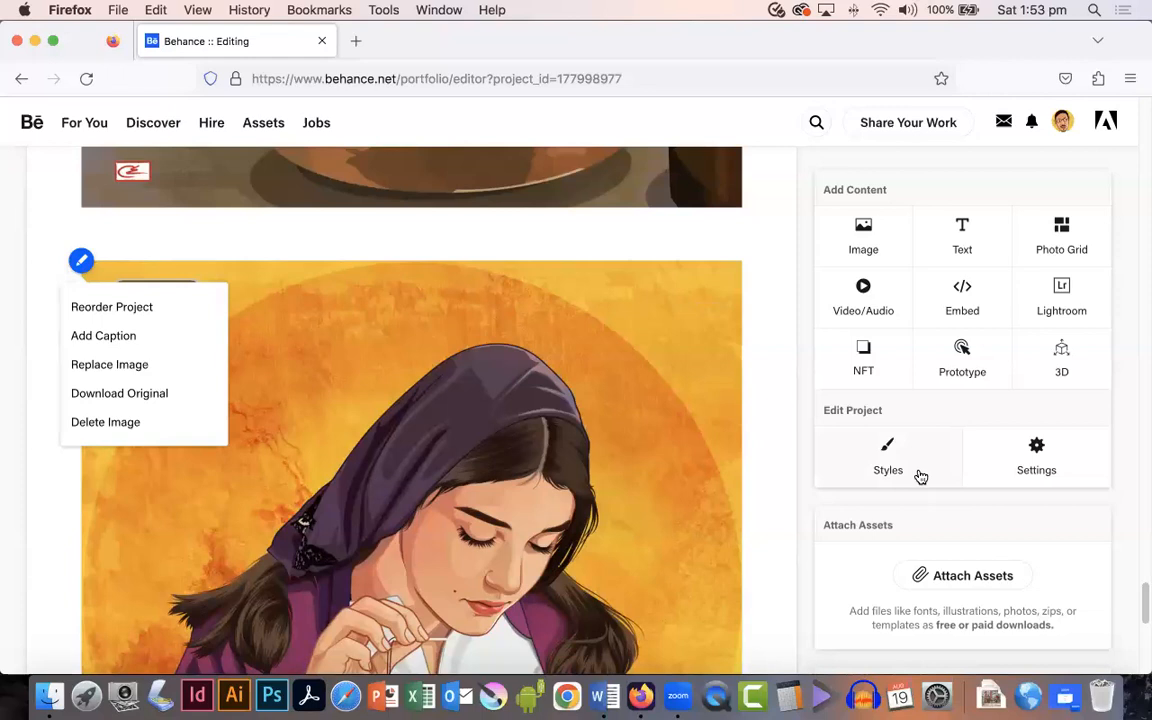
{"action": "scroll", "coordinate": [918, 477], "scroll_direction": "down", "scroll_amount": 5}
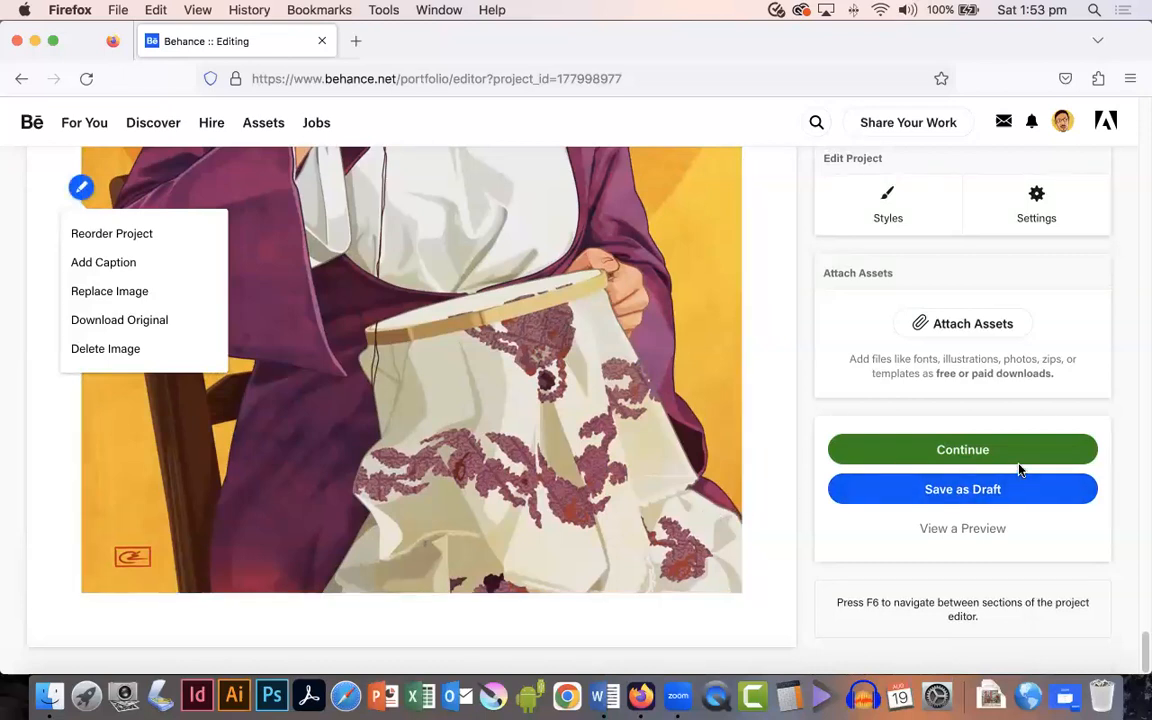
{"action": "left_click", "coordinate": [962, 455]}
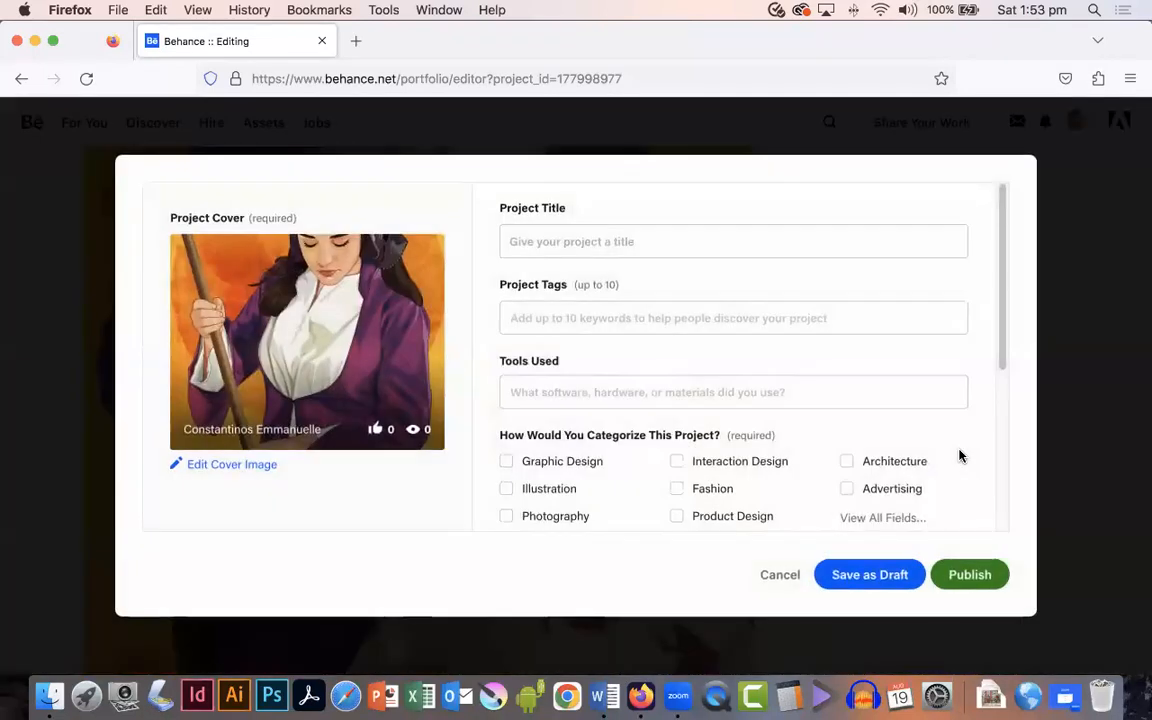
Step: Set the project title to Peasant Girl Portraits
{"action": "left_click", "coordinate": [626, 237]}
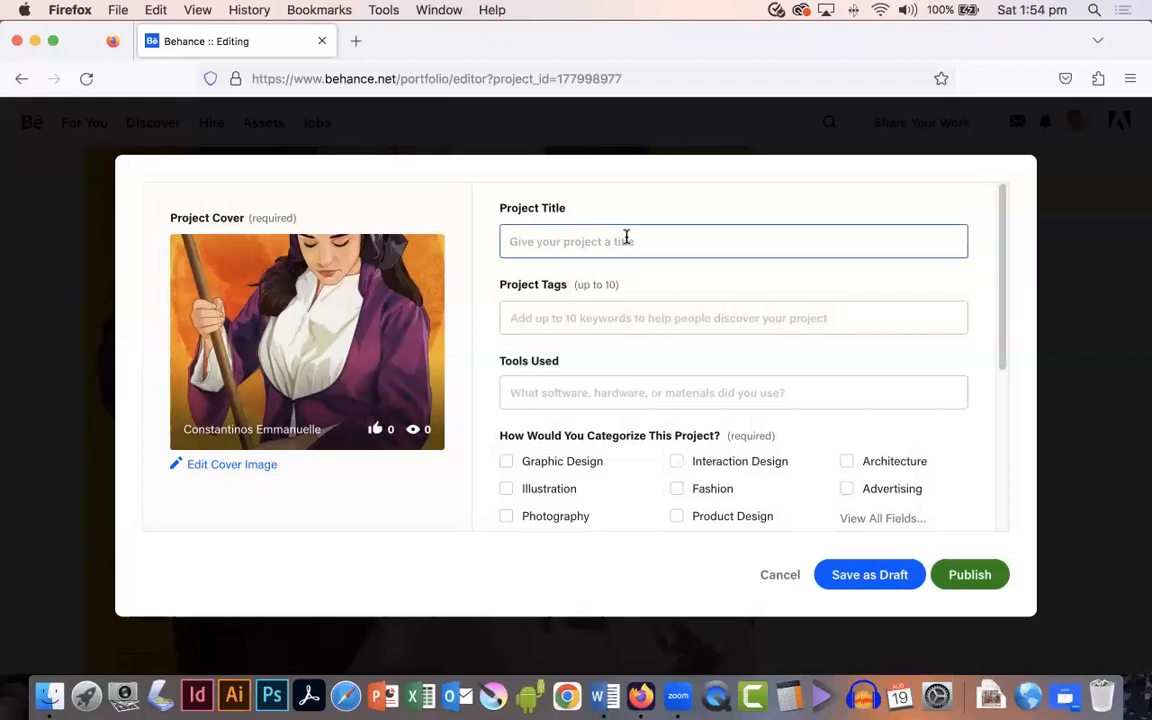
{"action": "type", "text": "Peasant Gir"}
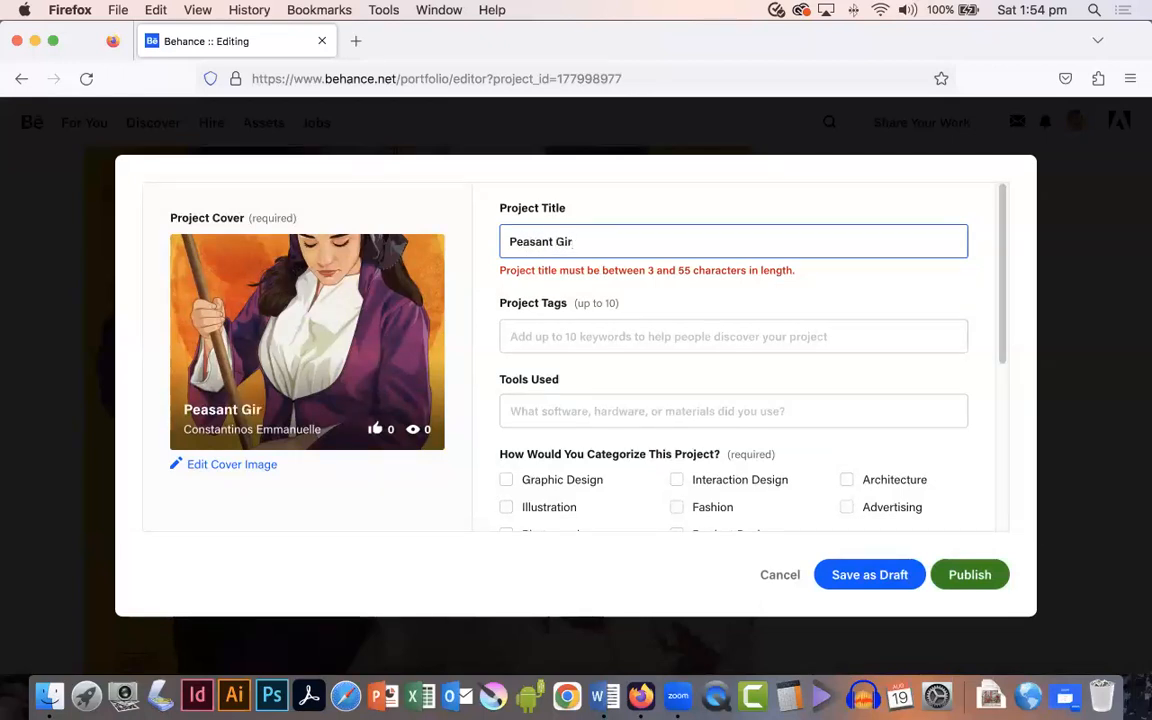
{"action": "type", "text": "l Portraits"}
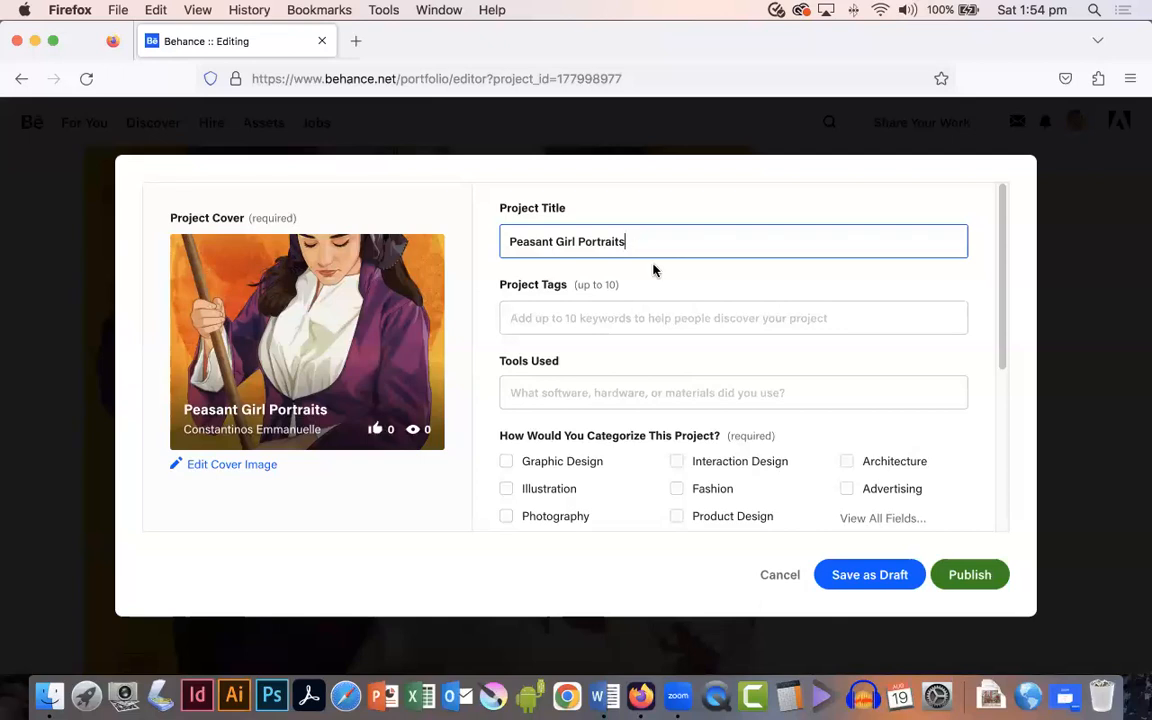
Step: Add the project tags Cyprus and cultural heritage from the suggestions
{"action": "left_click", "coordinate": [579, 317]}
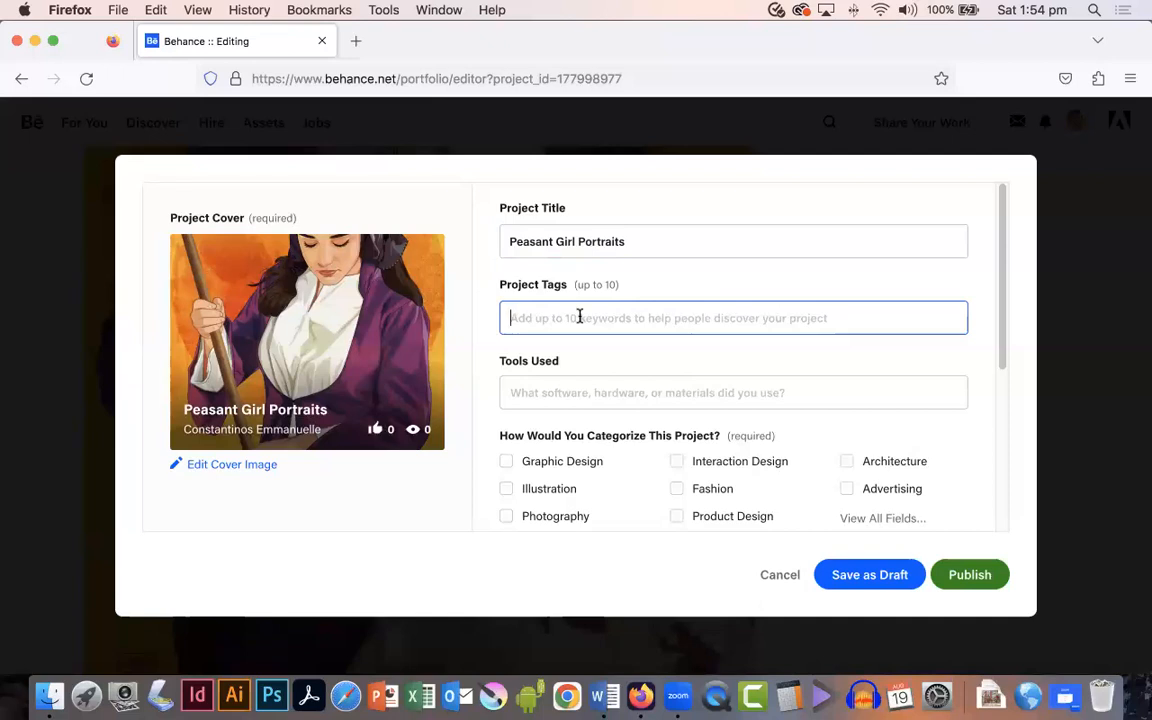
{"action": "type", "text": "Cyprus"}
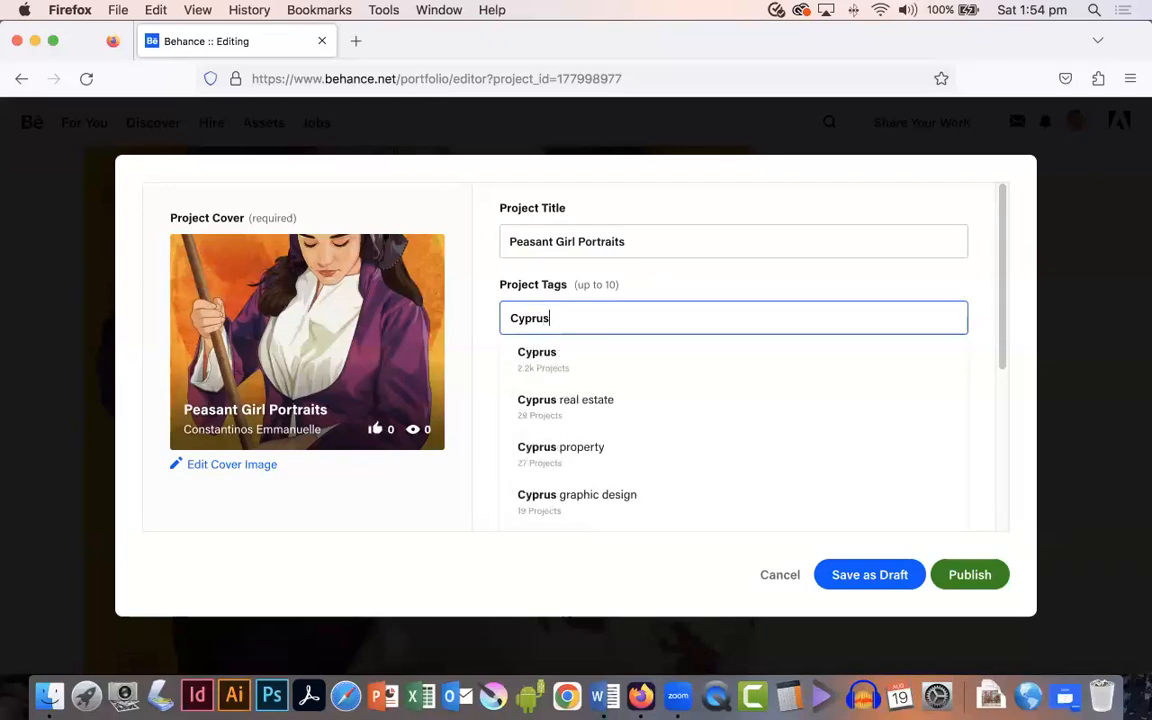
{"action": "left_click", "coordinate": [541, 353]}
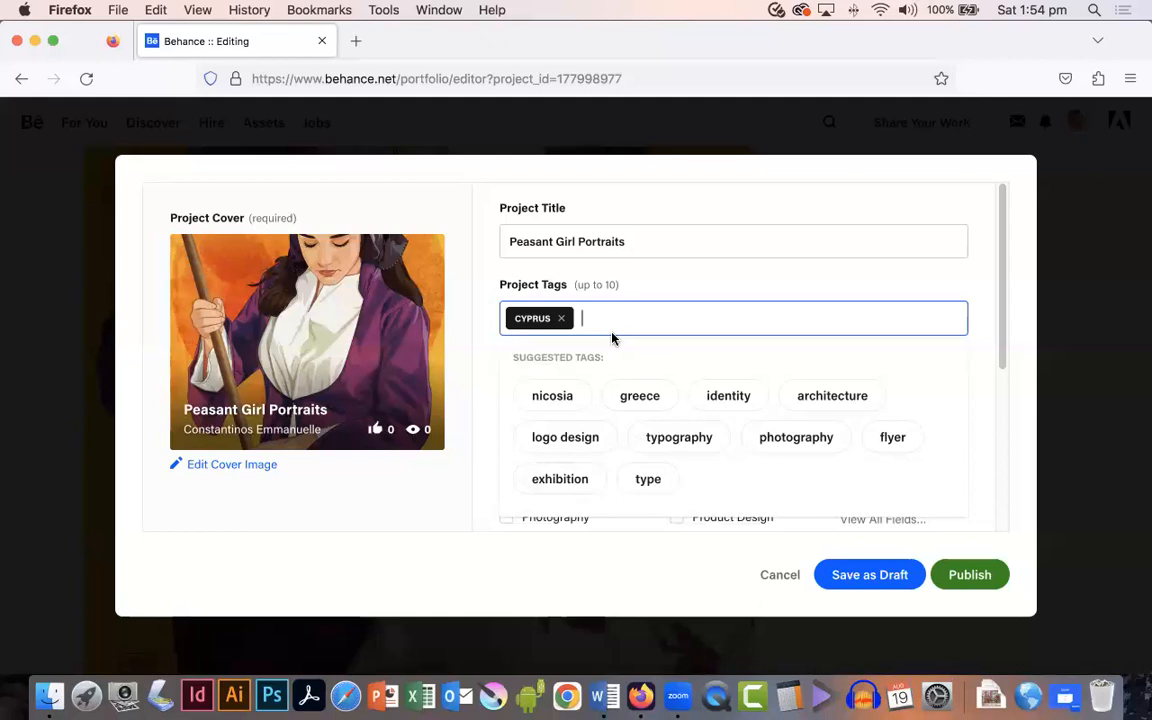
{"action": "type", "text": "cu"}
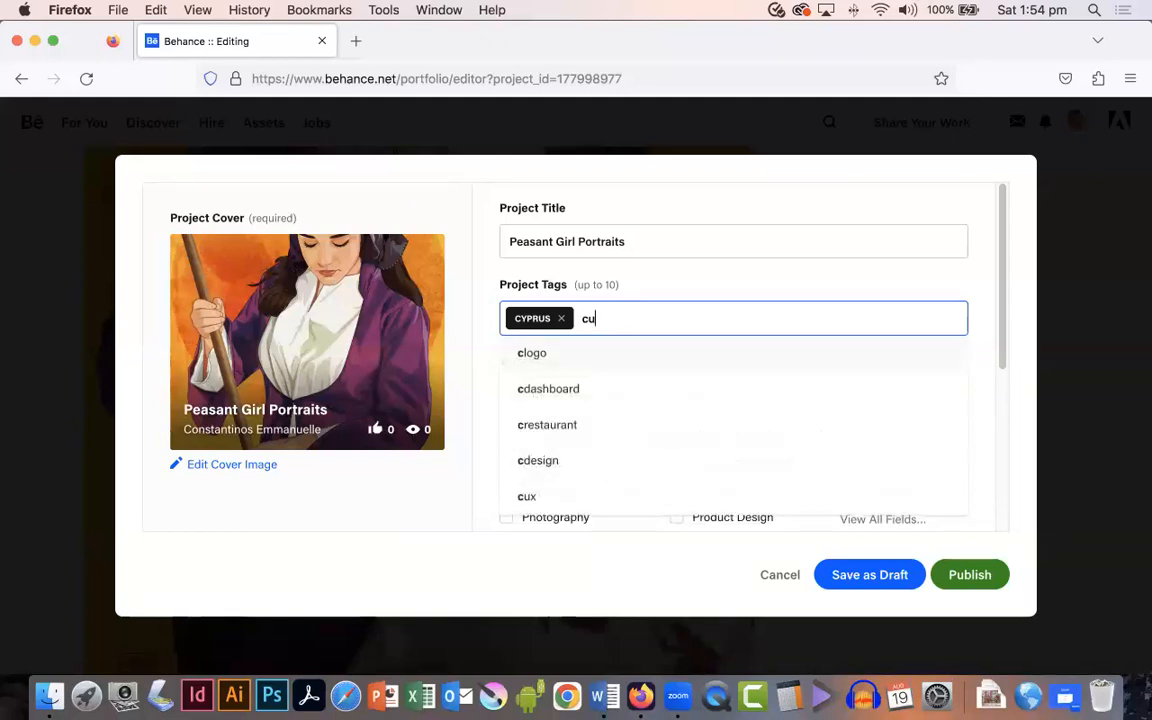
{"action": "type", "text": "lu"}
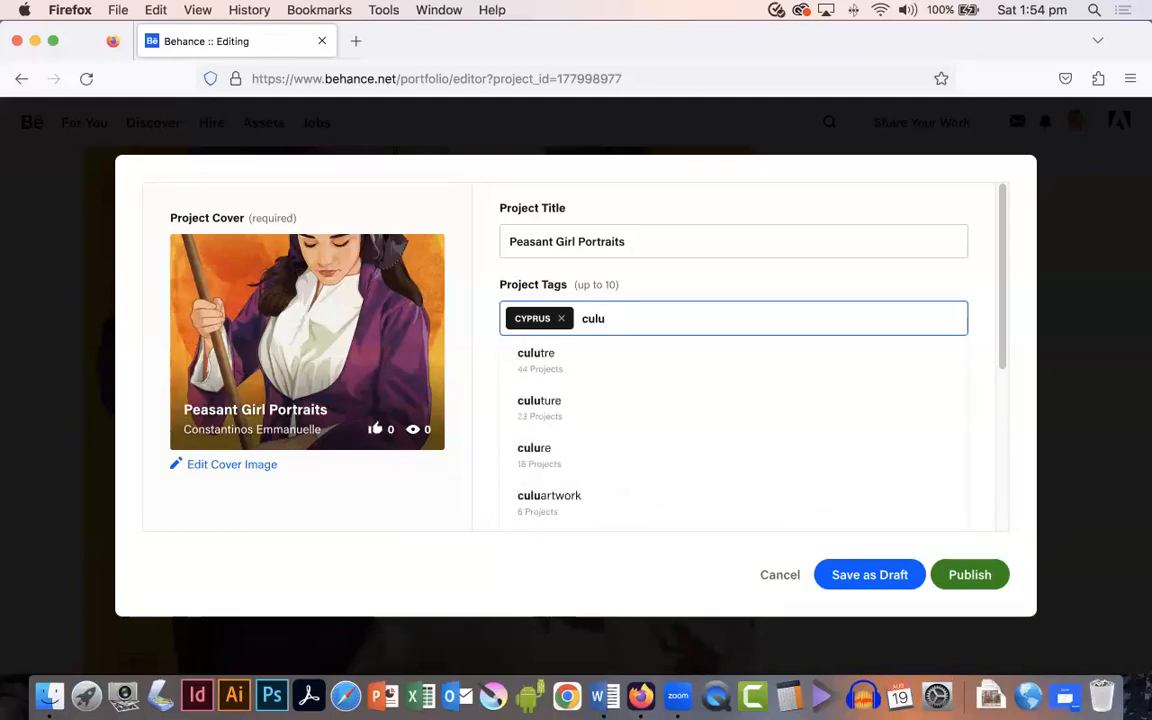
{"action": "key", "text": "BackSpace"}
{"action": "type", "text": "tural her"}
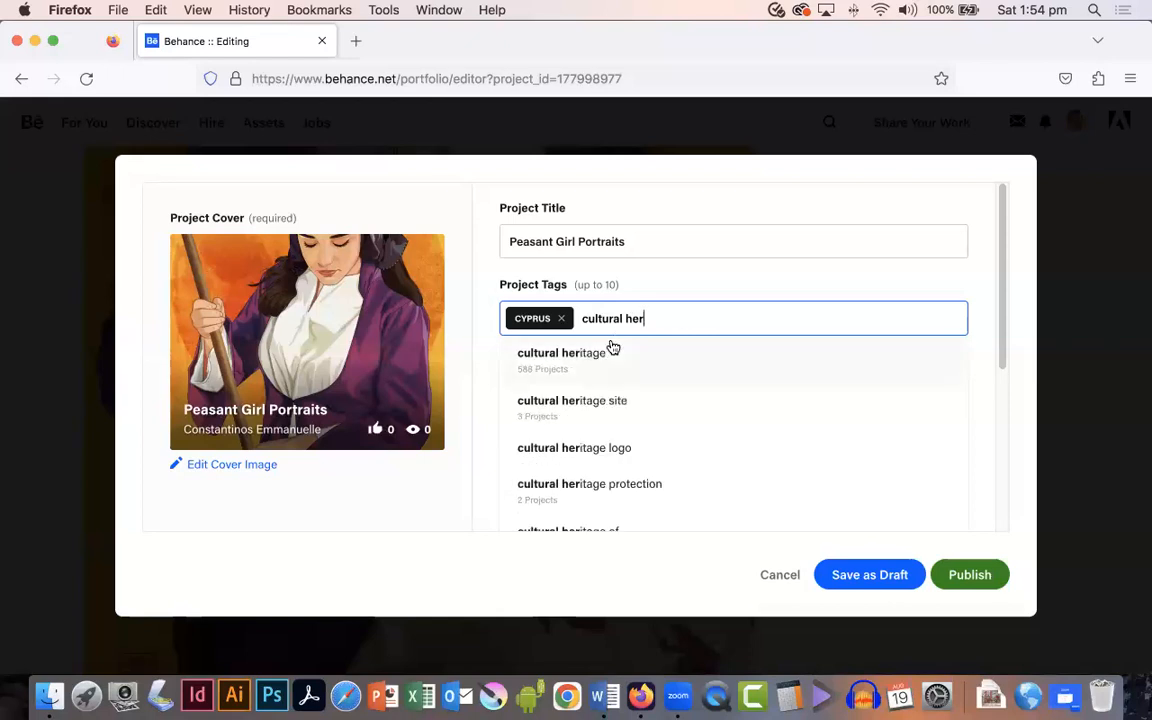
{"action": "left_click", "coordinate": [581, 355]}
Step: Add the tags digital art, illustration, paintings and watercolor
{"action": "type", "text": "digit"}
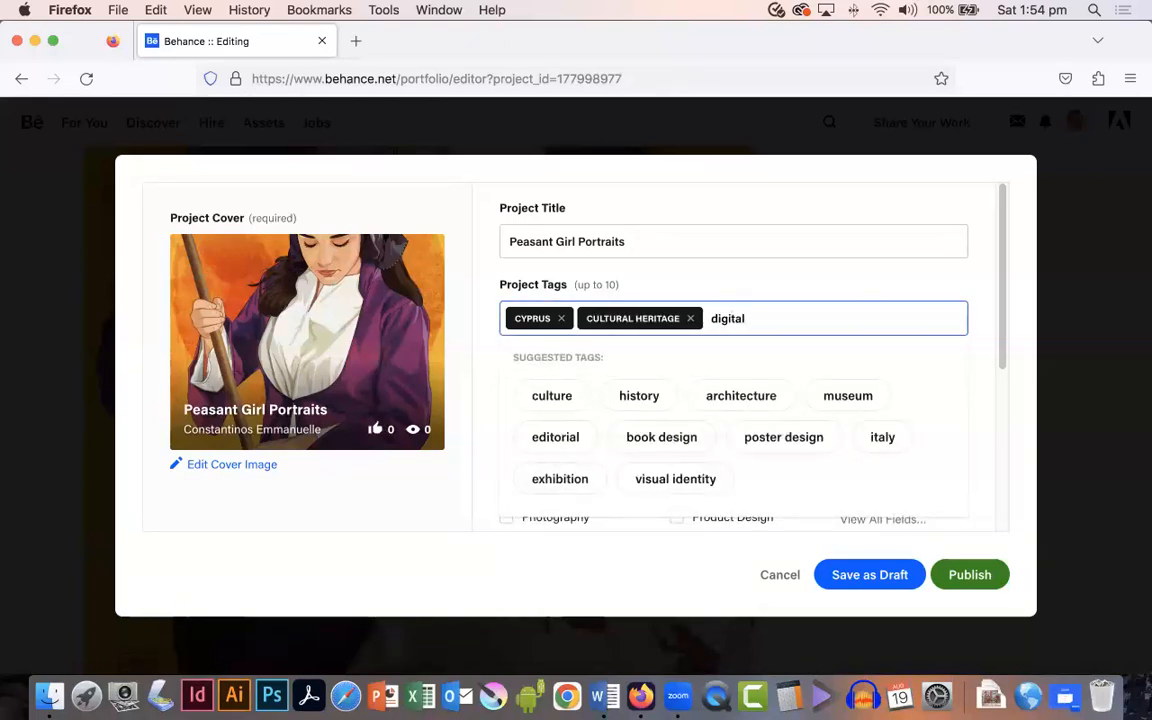
{"action": "type", "text": "al"}
{"action": "left_click", "coordinate": [648, 352]}
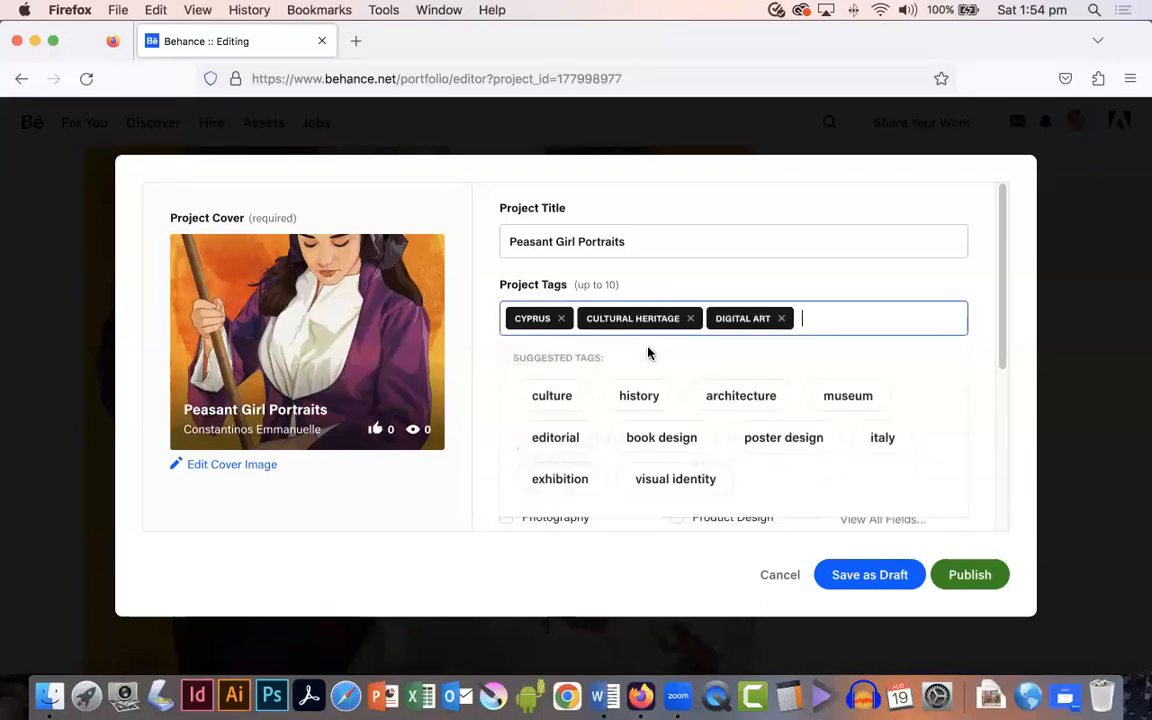
{"action": "type", "text": "illustrat"}
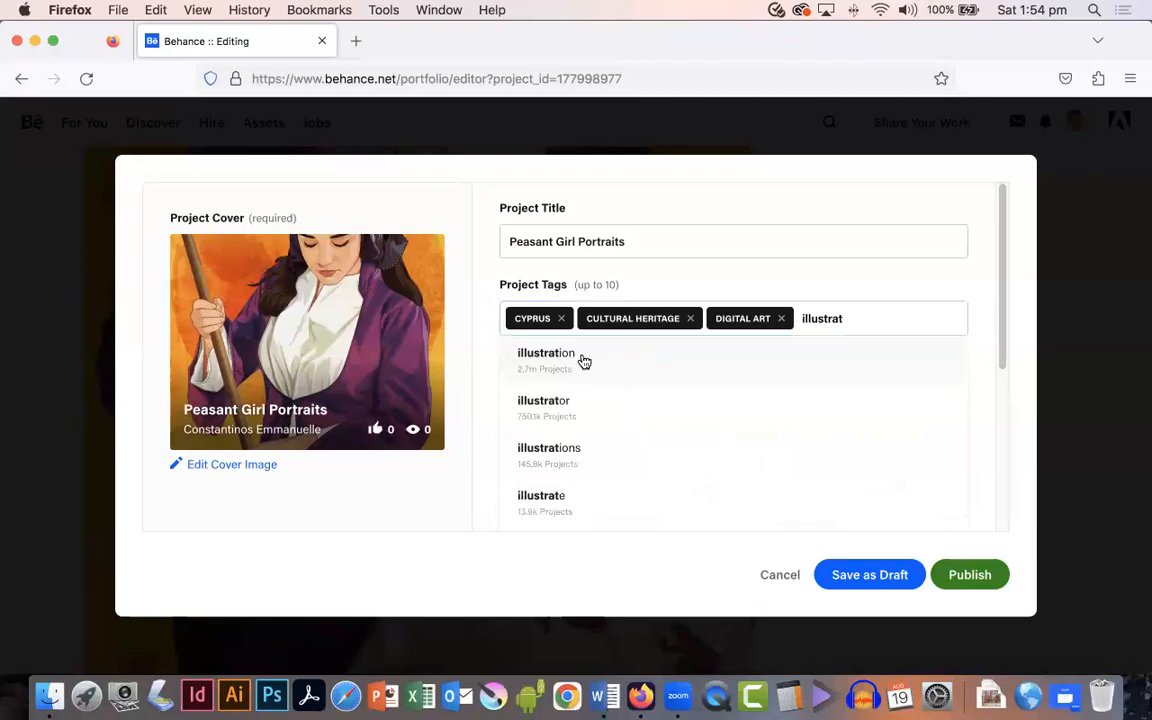
{"action": "left_click", "coordinate": [660, 358]}
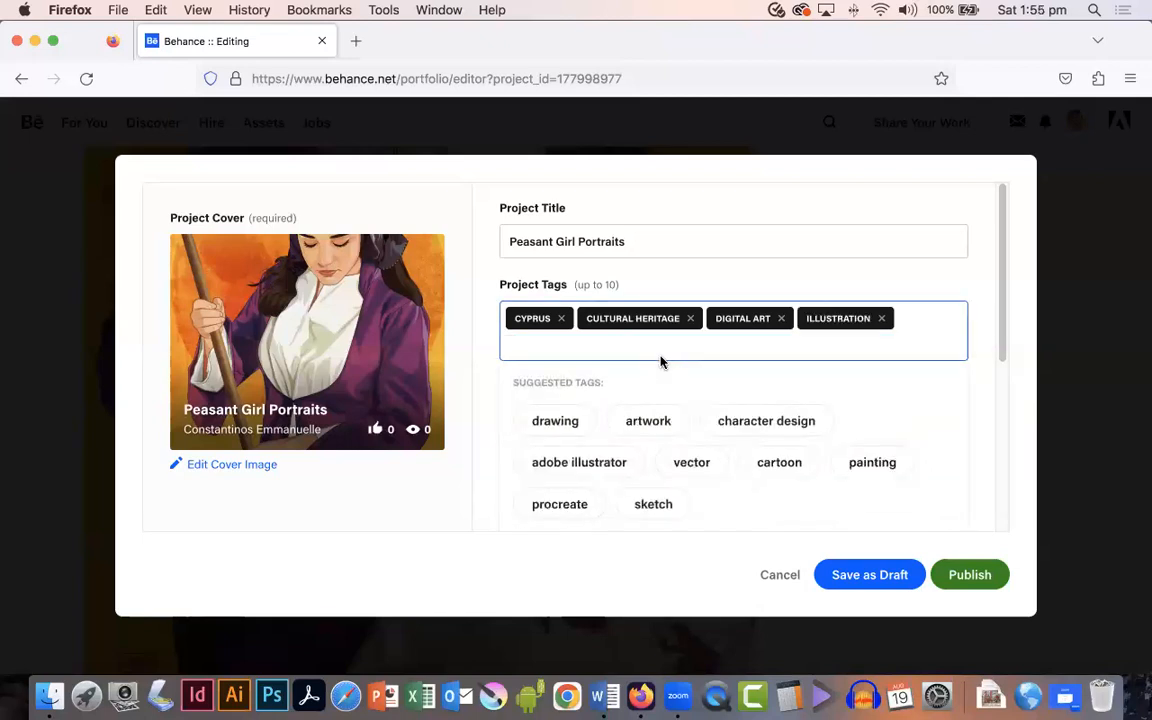
{"action": "type", "text": "paintin"}
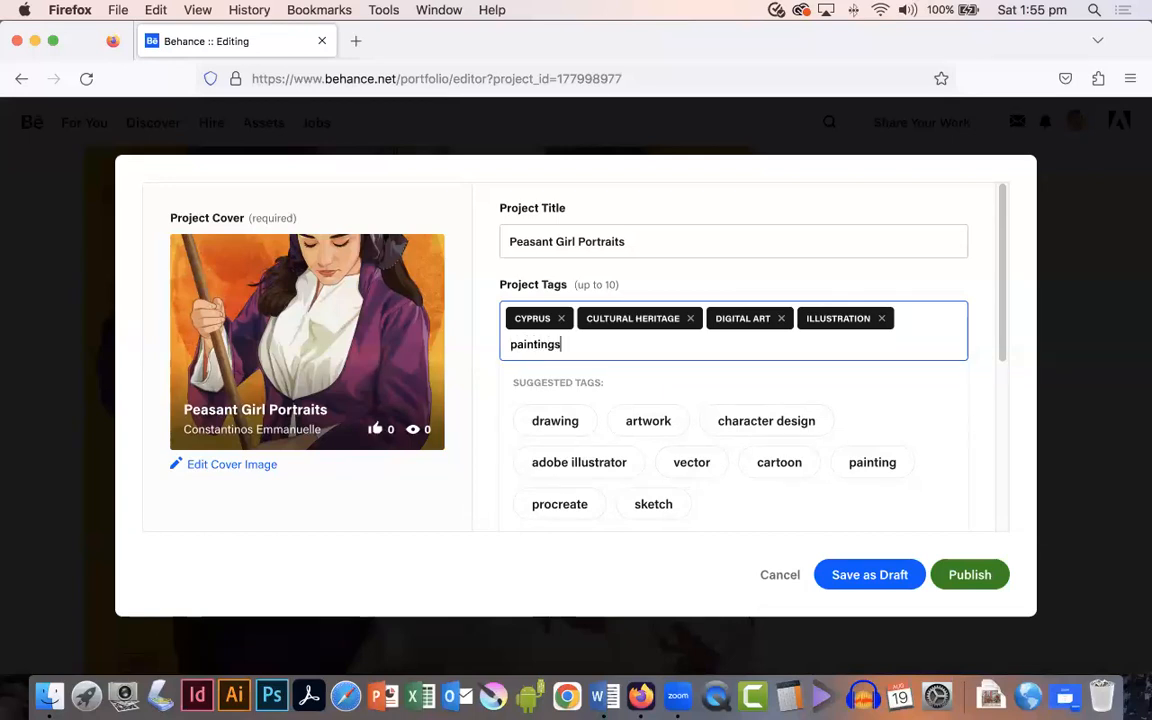
{"action": "type", "text": "gs"}
{"action": "left_click", "coordinate": [588, 382]}
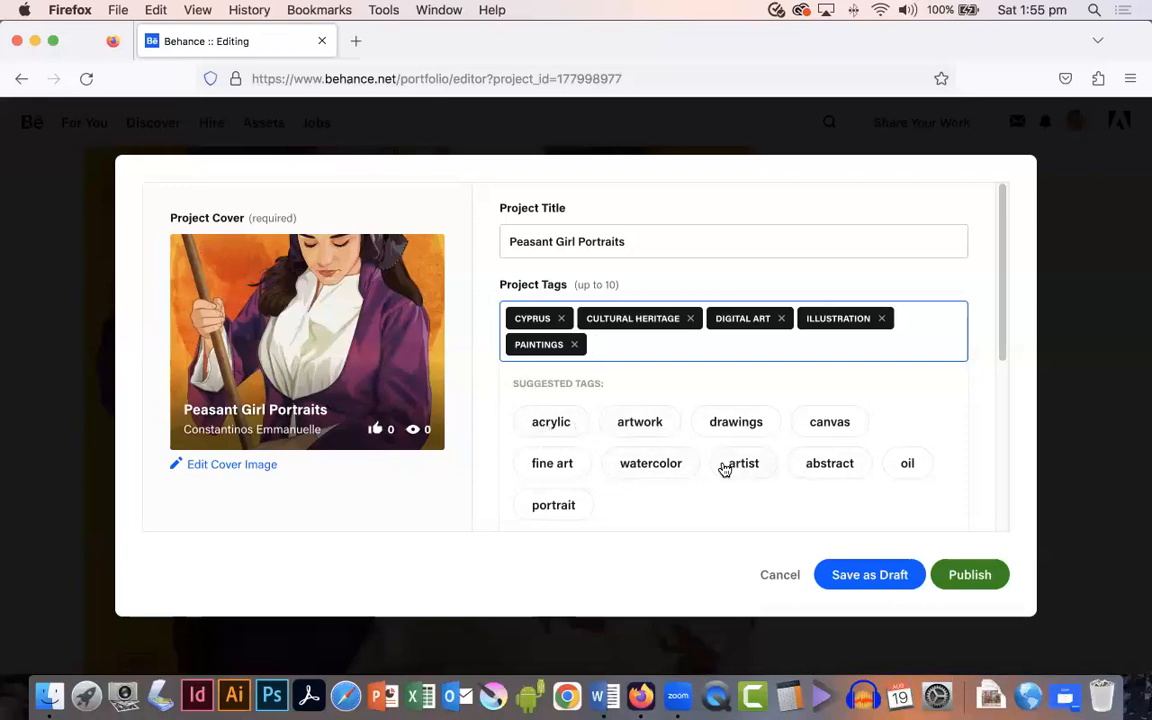
{"action": "left_click", "coordinate": [651, 464]}
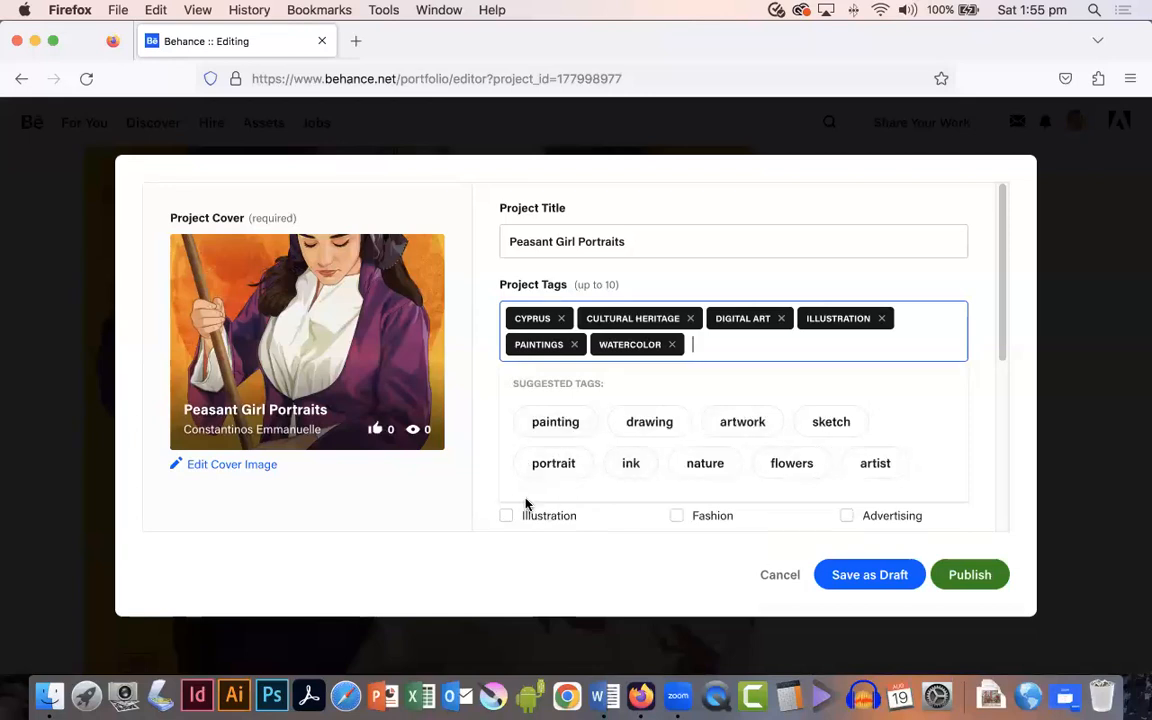
Step: List Krita and Adobe Photoshop as the tools used
{"action": "left_click", "coordinate": [478, 501]}
{"action": "left_click", "coordinate": [608, 416]}
{"action": "type", "text": "Krit"}
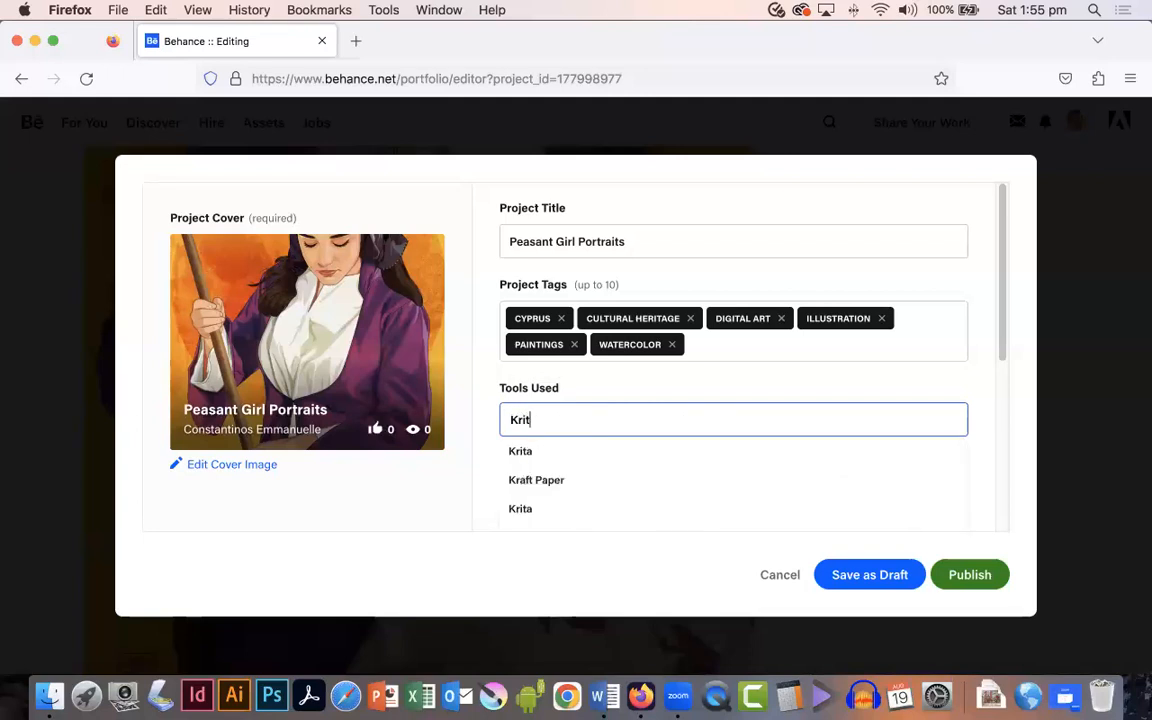
{"action": "type", "text": "ra"}
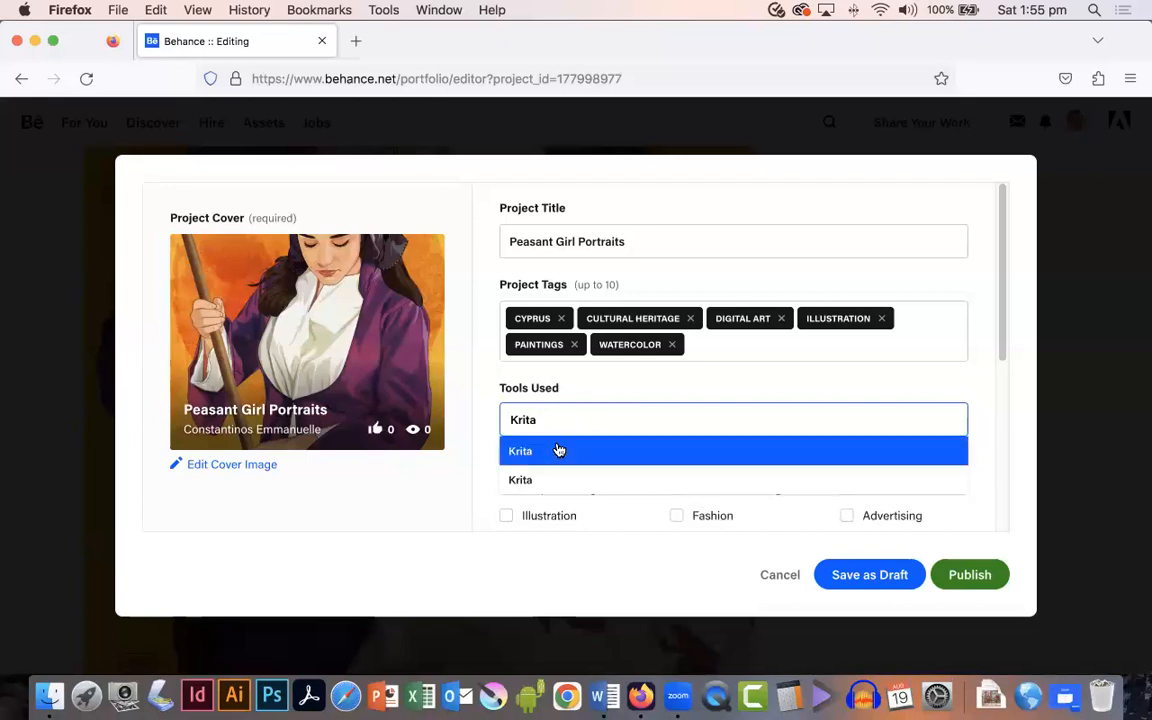
{"action": "left_click", "coordinate": [558, 450]}
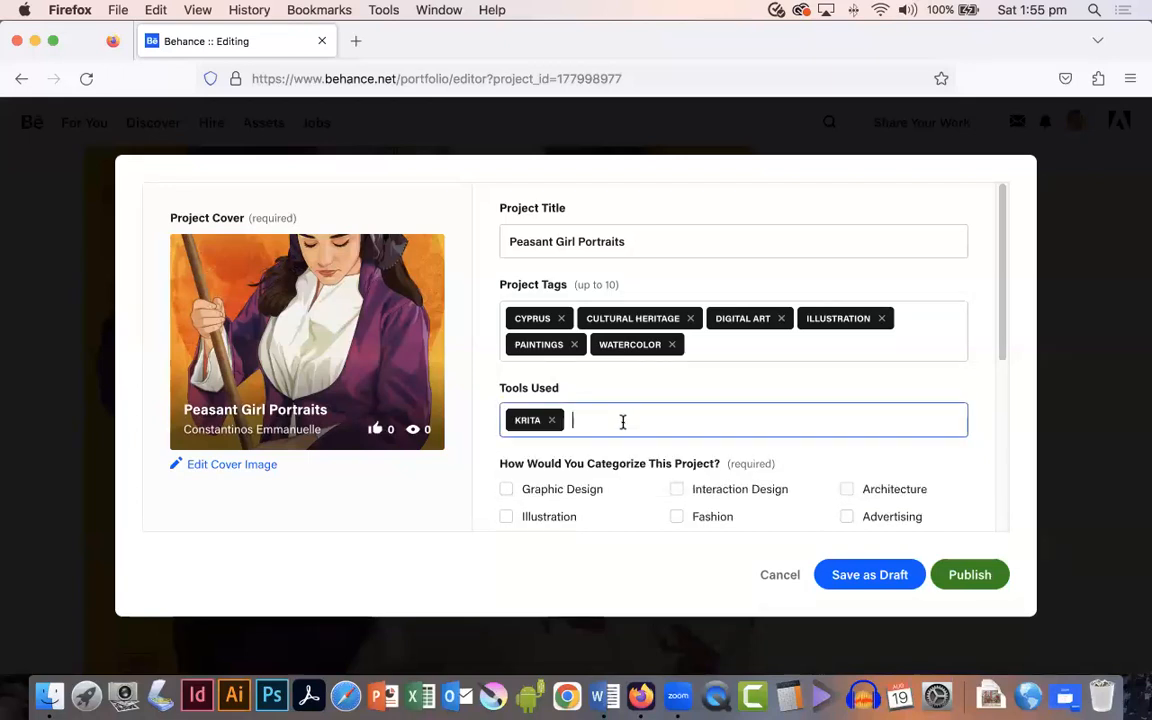
{"action": "type", "text": "Photoshop"}
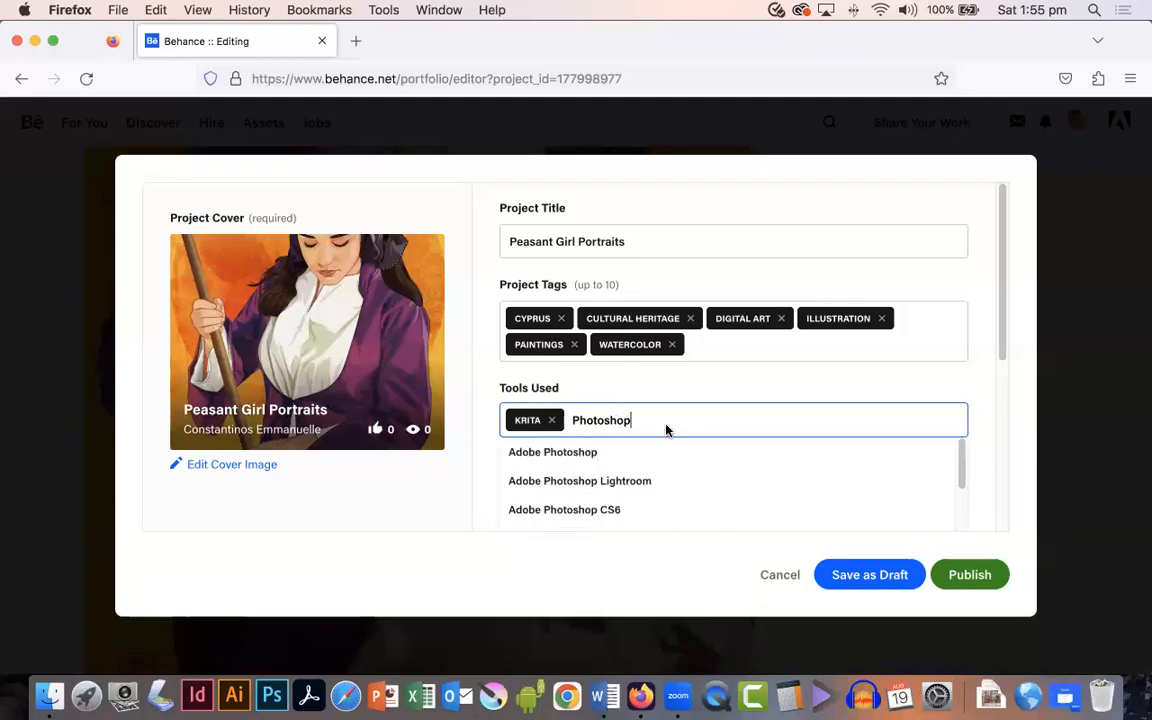
{"action": "left_click", "coordinate": [663, 452]}
{"action": "left_click", "coordinate": [871, 415]}
{"action": "left_click", "coordinate": [948, 395]}
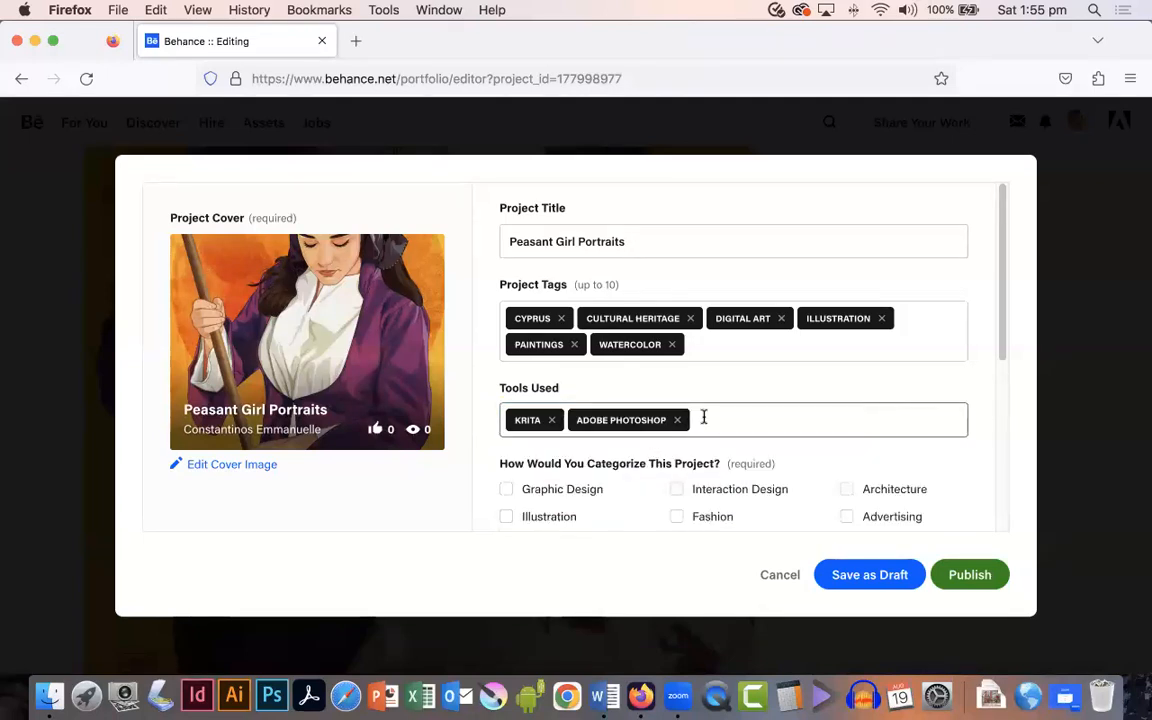
Step: Categorize the project as Illustration and add Digital Art and Painting as creative fields
{"action": "scroll", "coordinate": [611, 498], "scroll_direction": "down", "scroll_amount": 2}
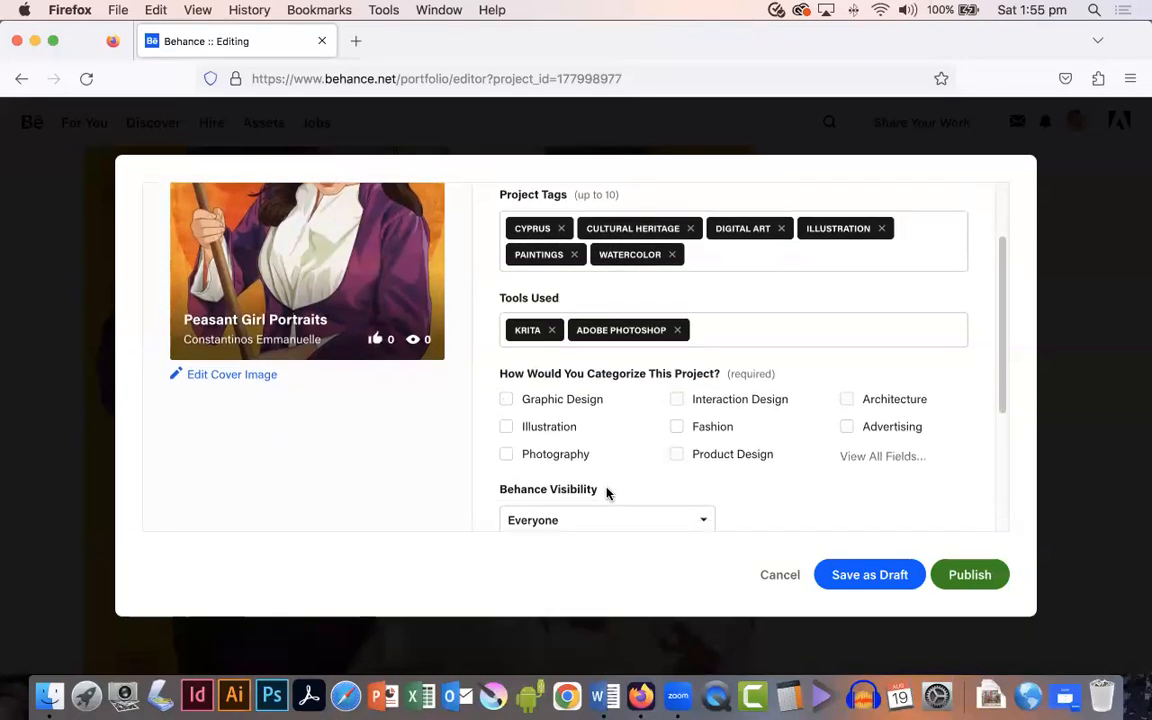
{"action": "left_click", "coordinate": [507, 427]}
{"action": "left_click", "coordinate": [870, 459]}
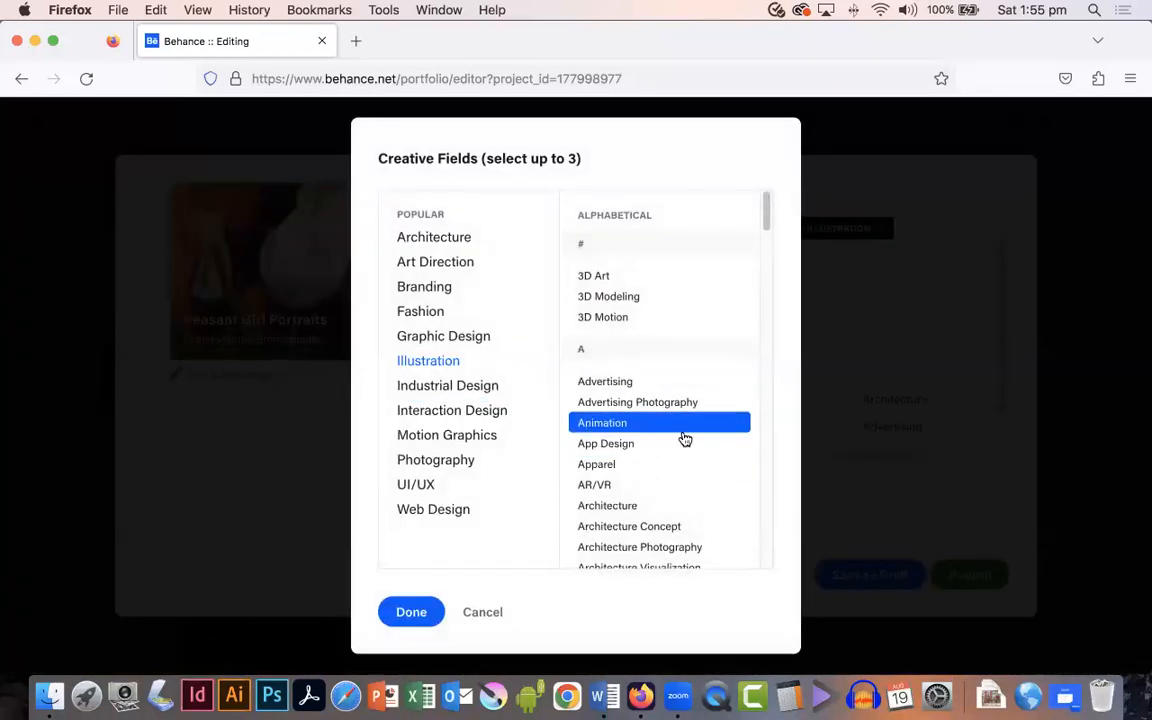
{"action": "scroll", "coordinate": [684, 440], "scroll_direction": "down", "scroll_amount": 5}
{"action": "scroll", "coordinate": [684, 440], "scroll_direction": "down", "scroll_amount": 10}
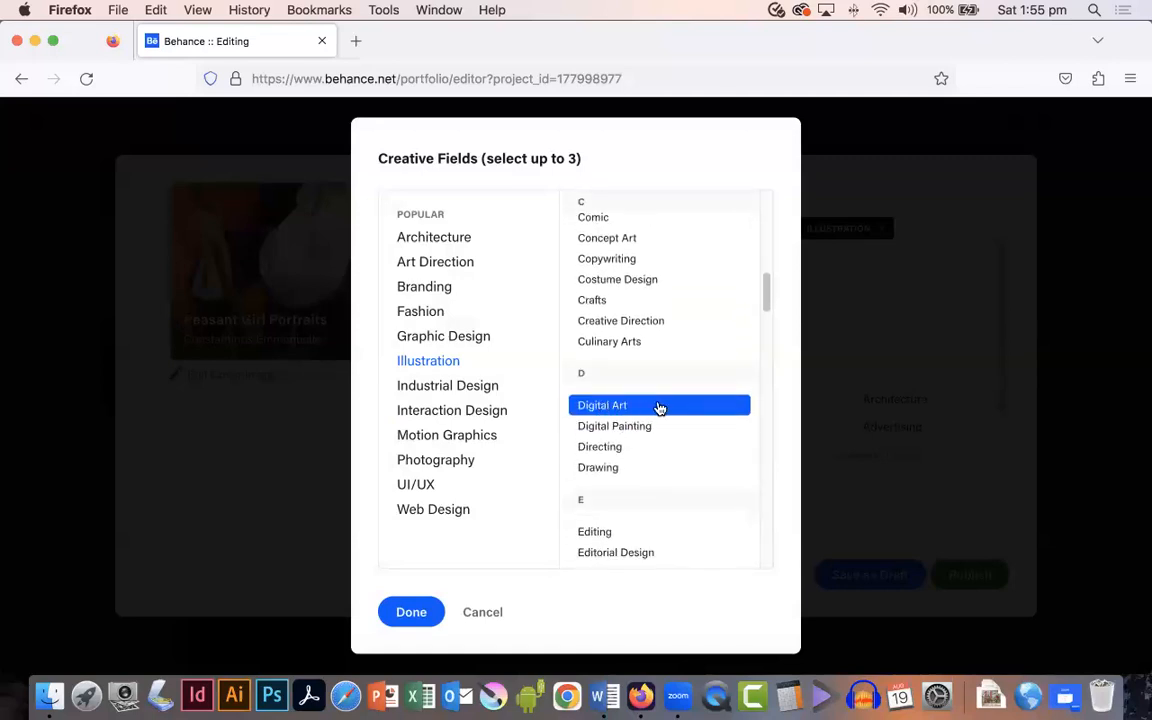
{"action": "left_click", "coordinate": [668, 408]}
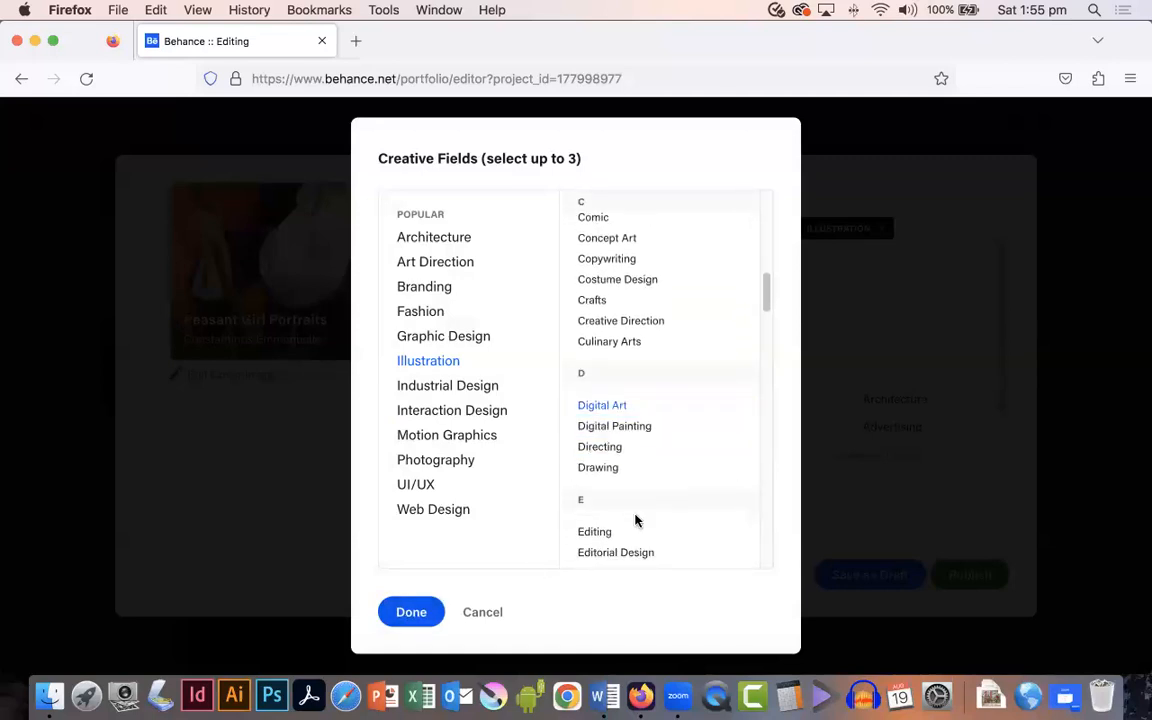
{"action": "scroll", "coordinate": [636, 520], "scroll_direction": "down", "scroll_amount": 1}
{"action": "scroll", "coordinate": [636, 520], "scroll_direction": "down", "scroll_amount": 15}
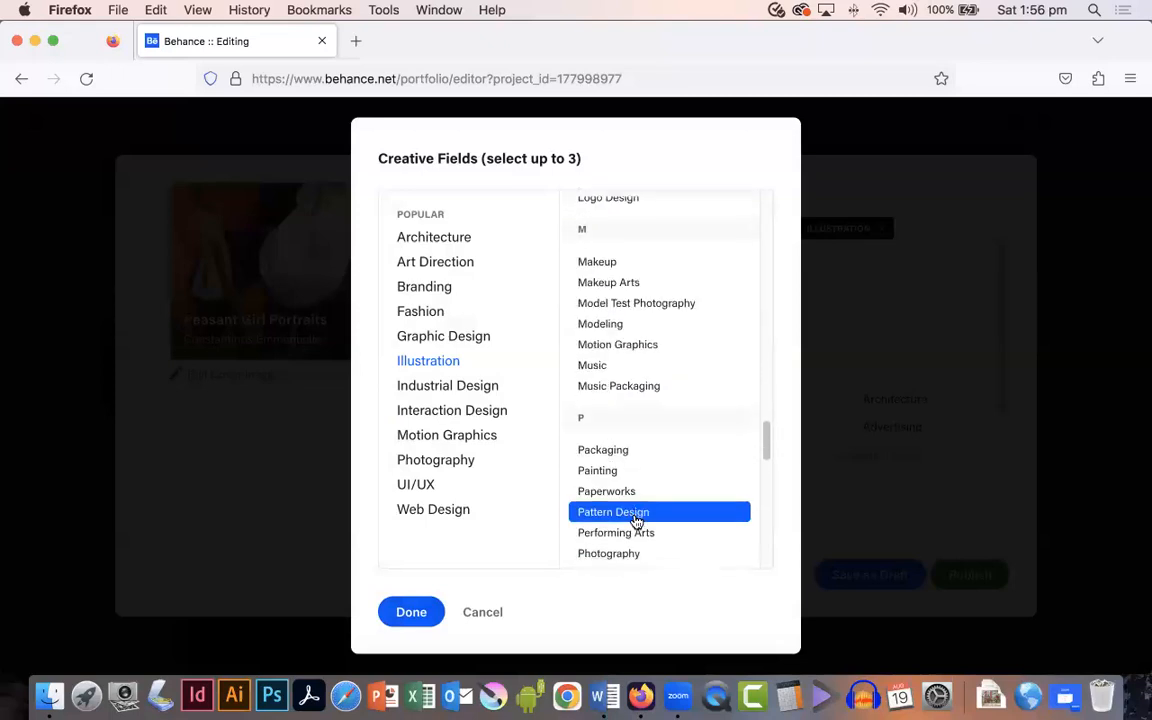
{"action": "scroll", "coordinate": [636, 520], "scroll_direction": "down", "scroll_amount": 1}
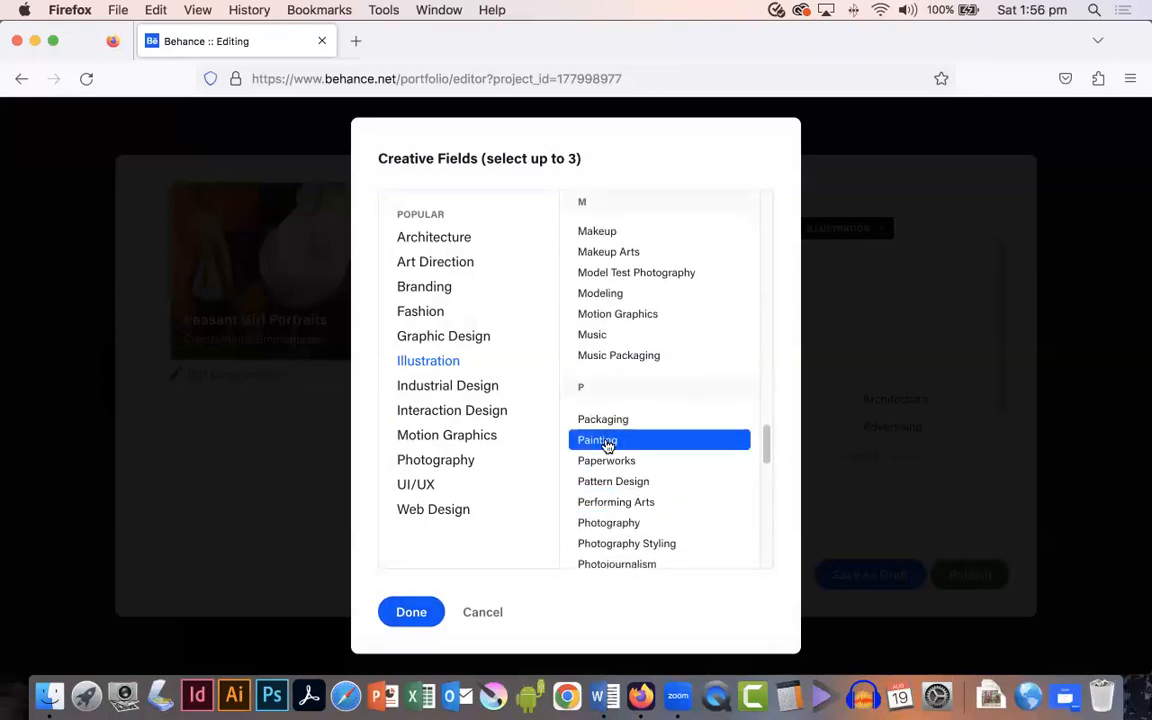
{"action": "left_click", "coordinate": [608, 444]}
{"action": "left_click", "coordinate": [411, 612]}
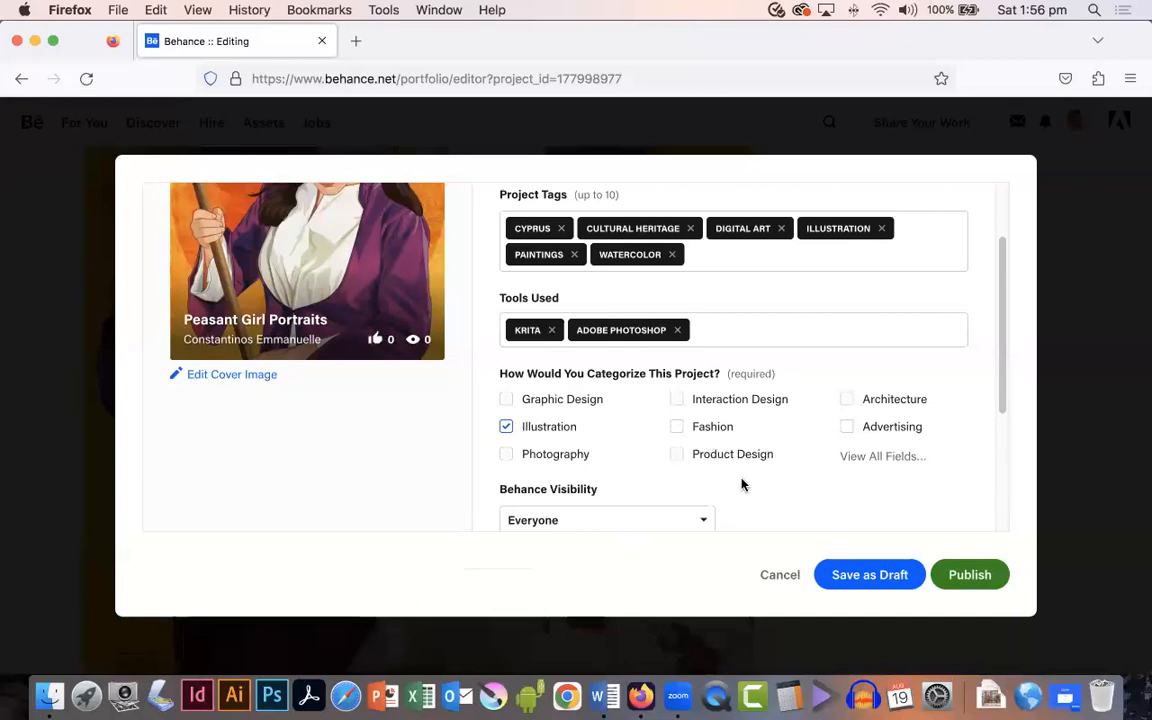
{"action": "scroll", "coordinate": [704, 488], "scroll_direction": "down", "scroll_amount": 3}
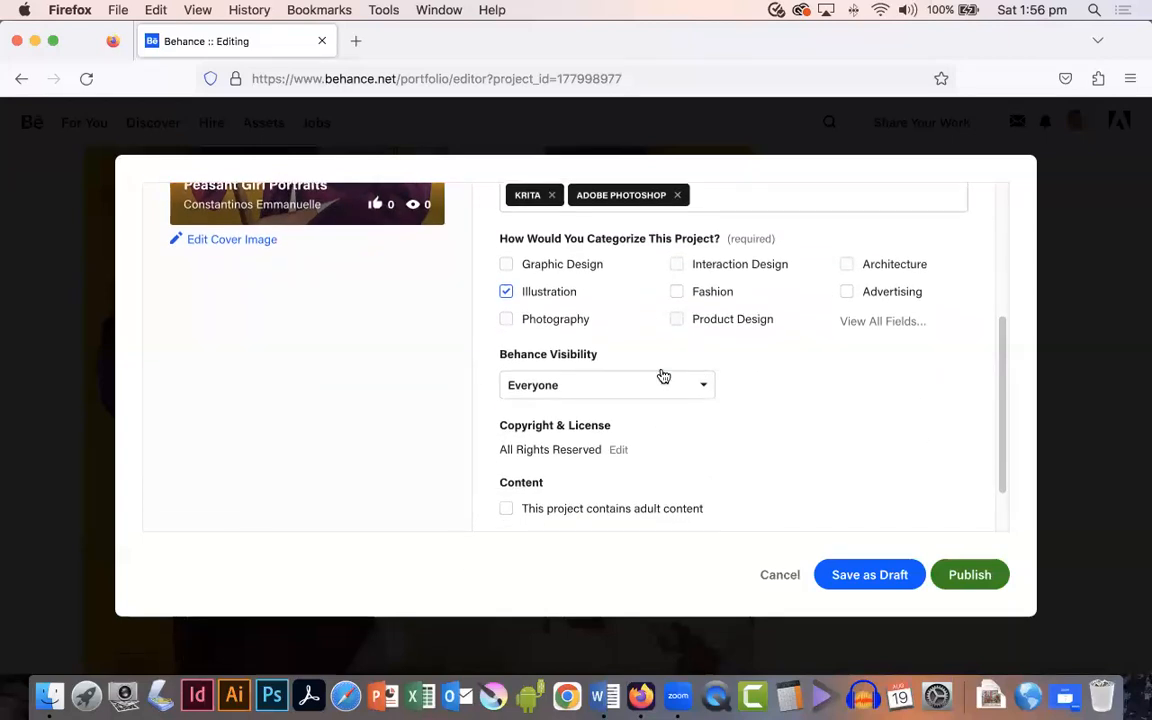
Step: Set the project's Behance visibility to Everyone
{"action": "left_click", "coordinate": [638, 393]}
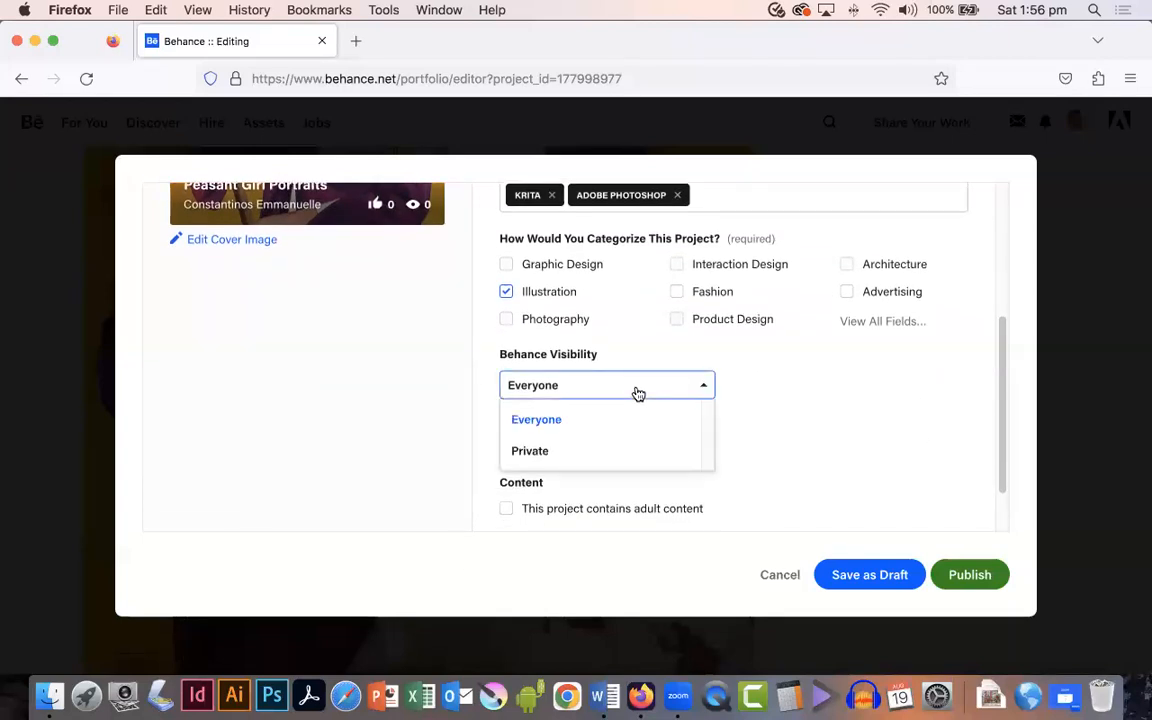
{"action": "left_click", "coordinate": [565, 420]}
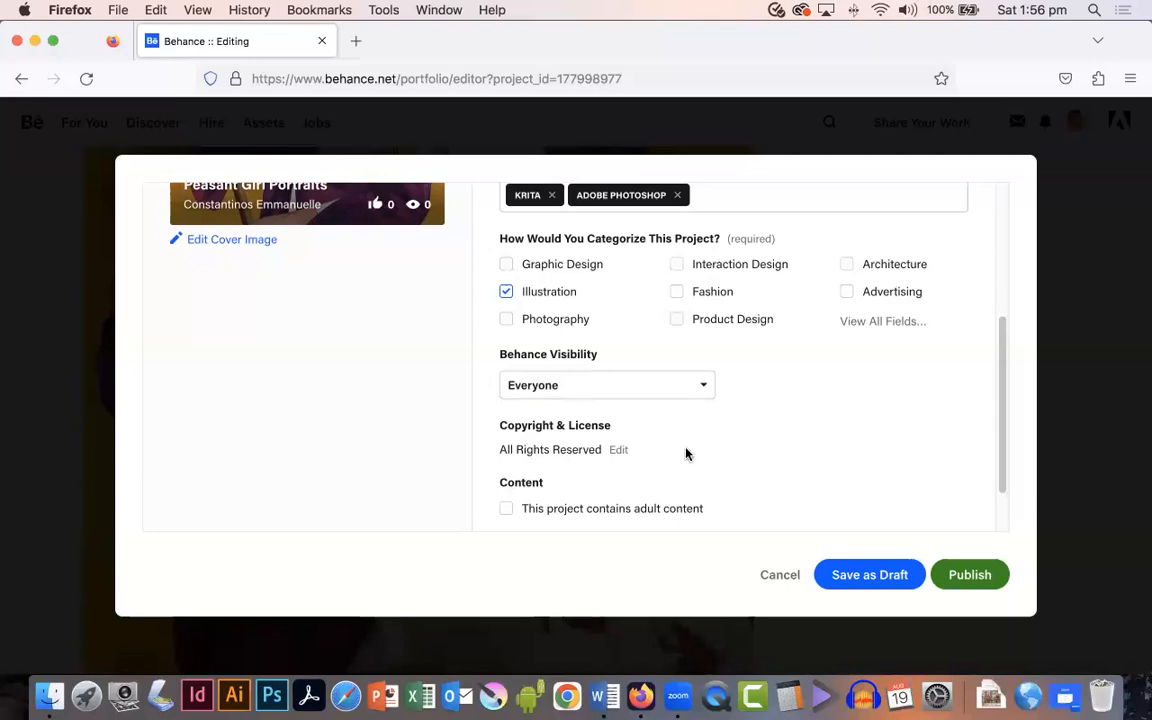
{"action": "scroll", "coordinate": [686, 454], "scroll_direction": "down", "scroll_amount": 3}
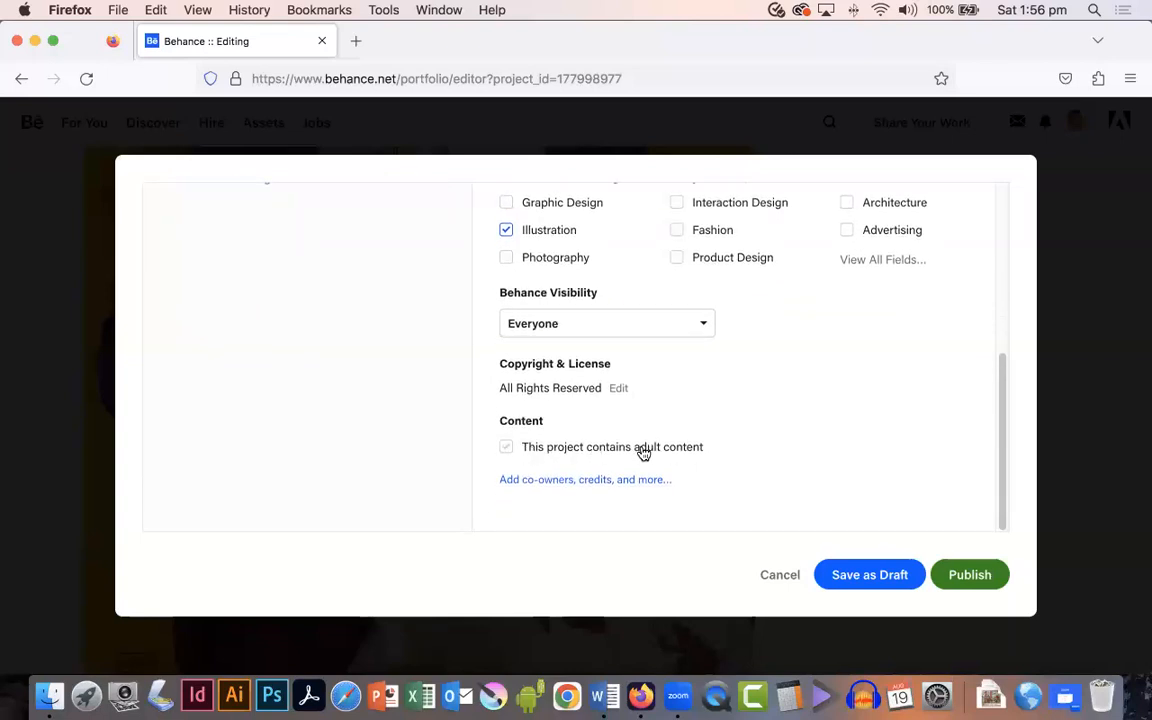
Step: Publish the project without marking it as adult content
{"action": "left_click", "coordinate": [508, 452]}
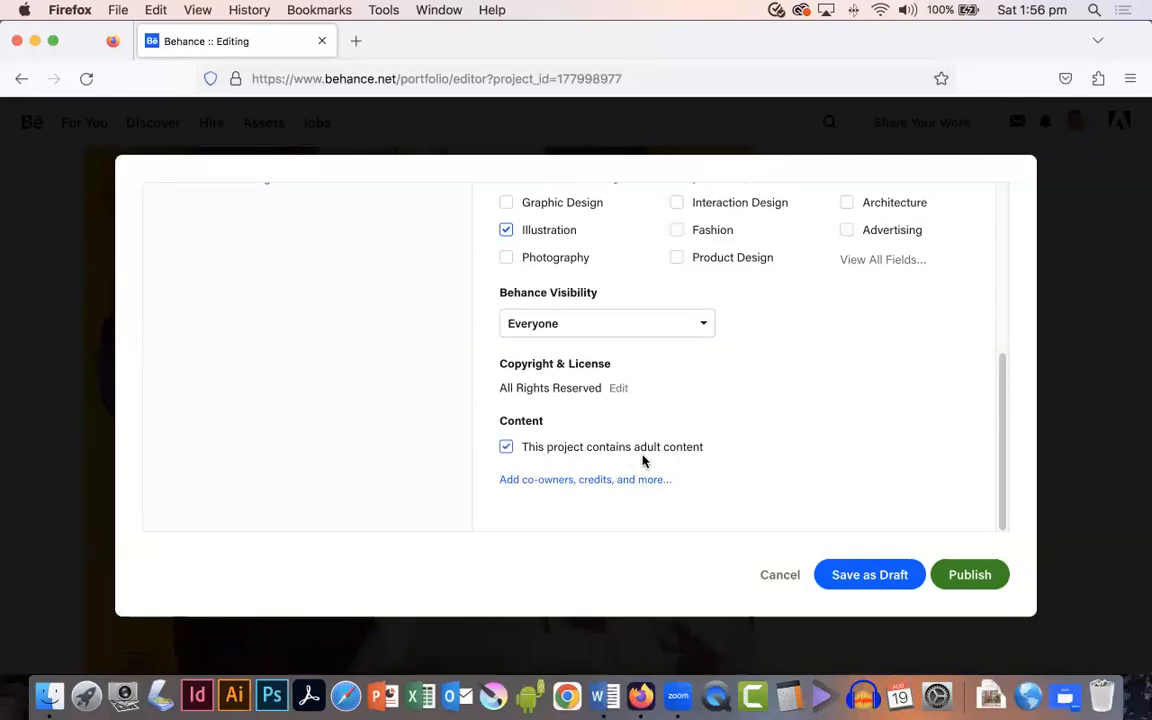
{"action": "left_click", "coordinate": [505, 447]}
{"action": "scroll", "coordinate": [698, 460], "scroll_direction": "up", "scroll_amount": 10}
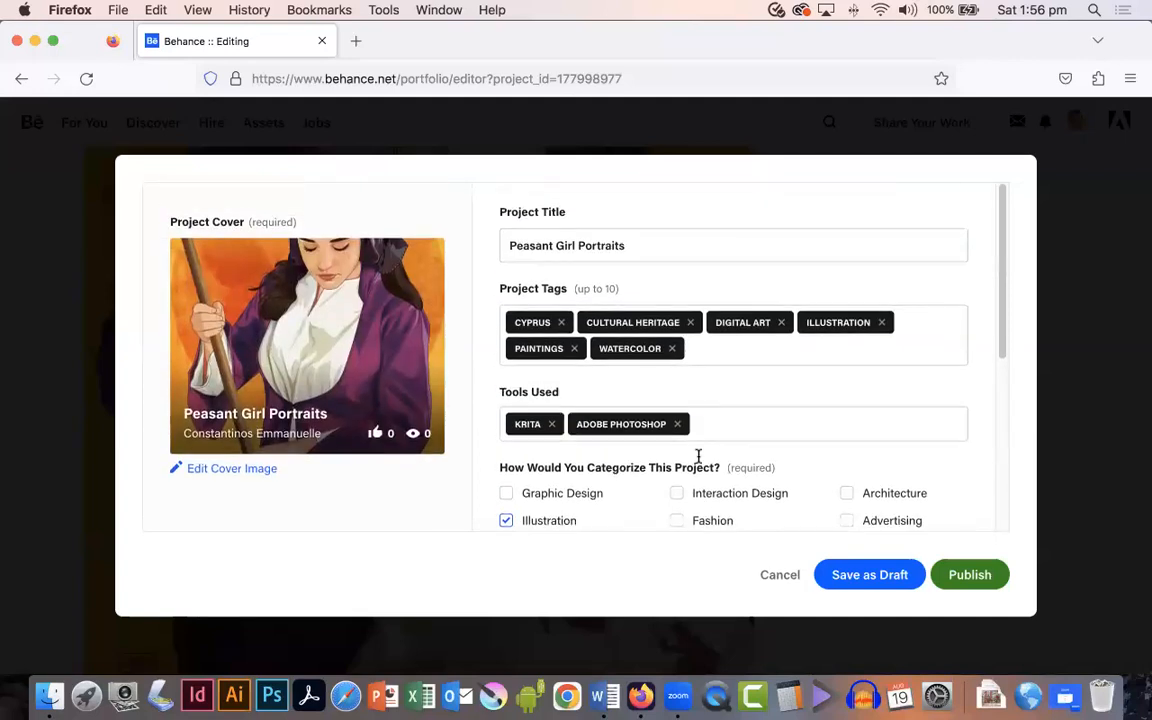
{"action": "scroll", "coordinate": [698, 455], "scroll_direction": "down", "scroll_amount": 4}
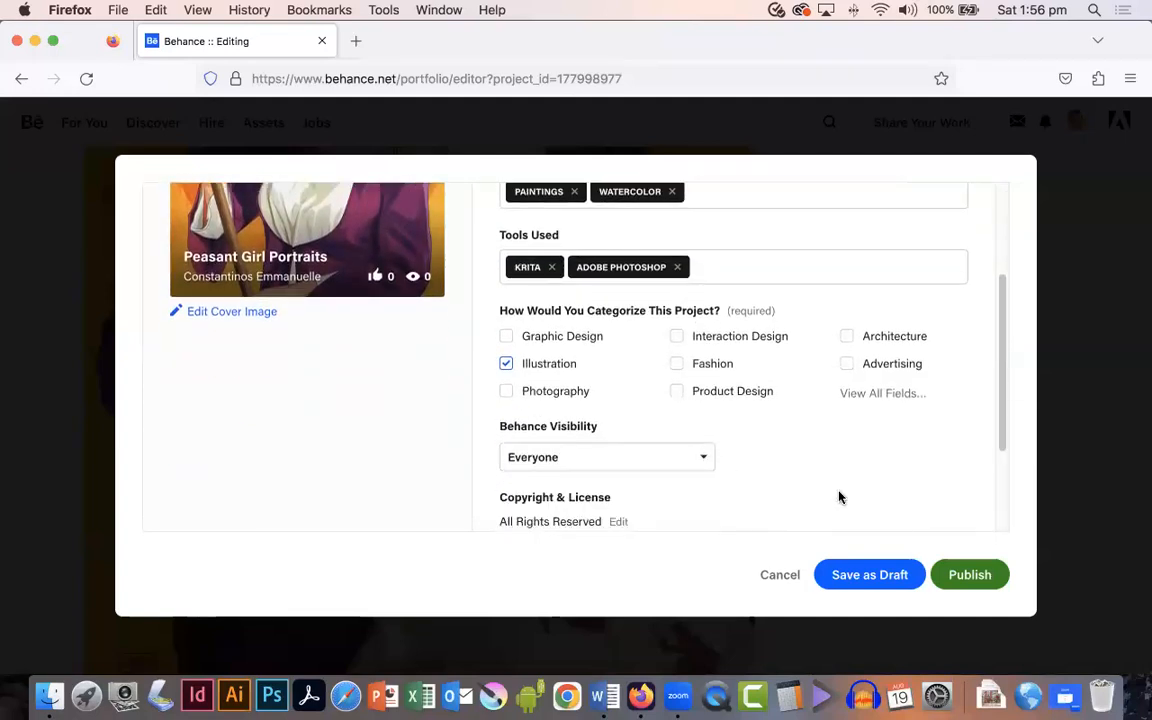
{"action": "scroll", "coordinate": [910, 507], "scroll_direction": "down", "scroll_amount": 3}
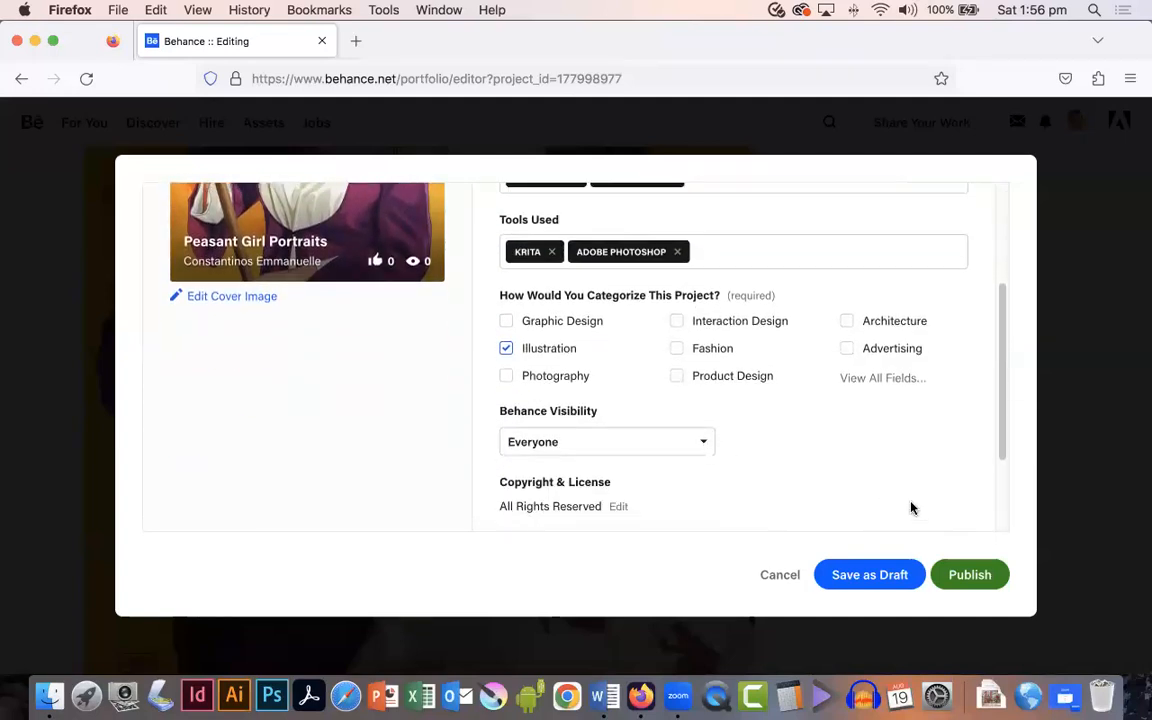
{"action": "left_click", "coordinate": [970, 575]}
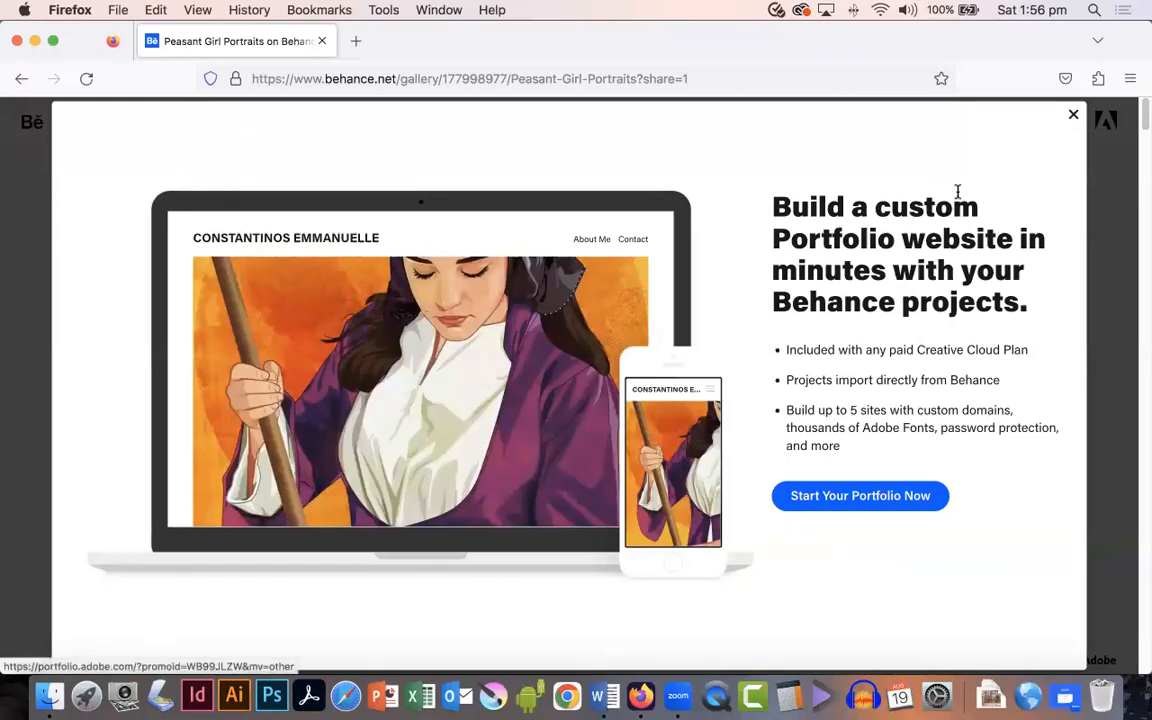
Step: Dismiss the portfolio promotion and Promote Your Work pop-ups, then go to the Behance profile page
{"action": "left_click", "coordinate": [1073, 117]}
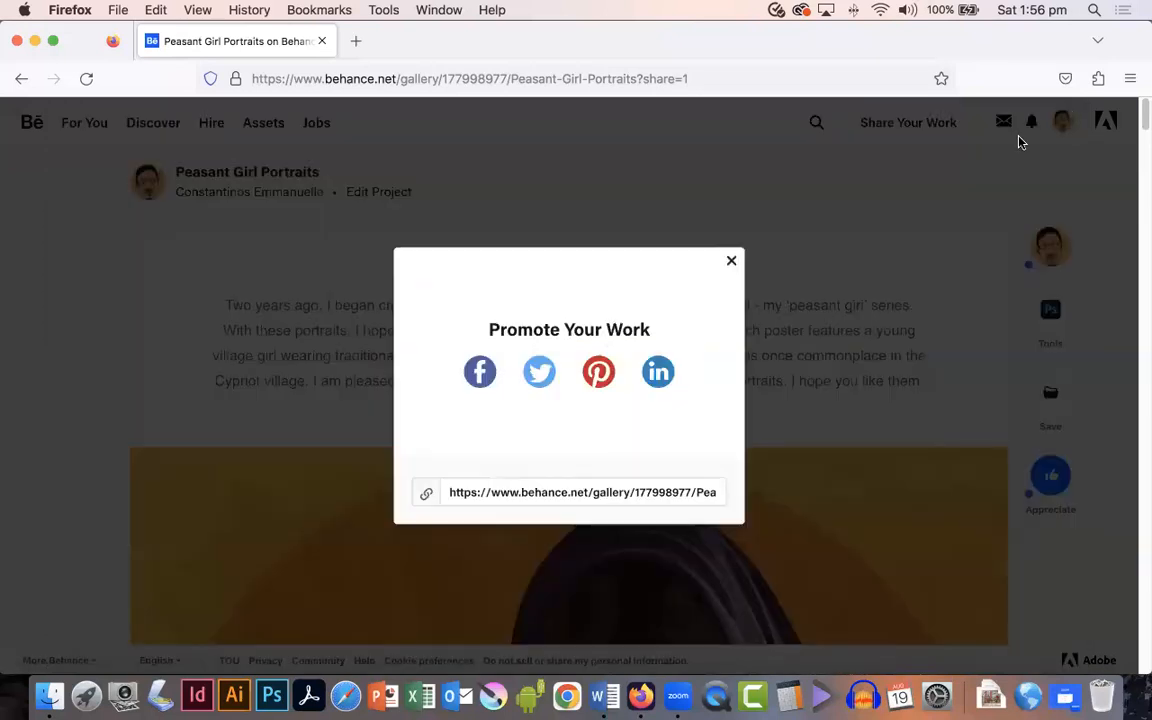
{"action": "left_click", "coordinate": [732, 264]}
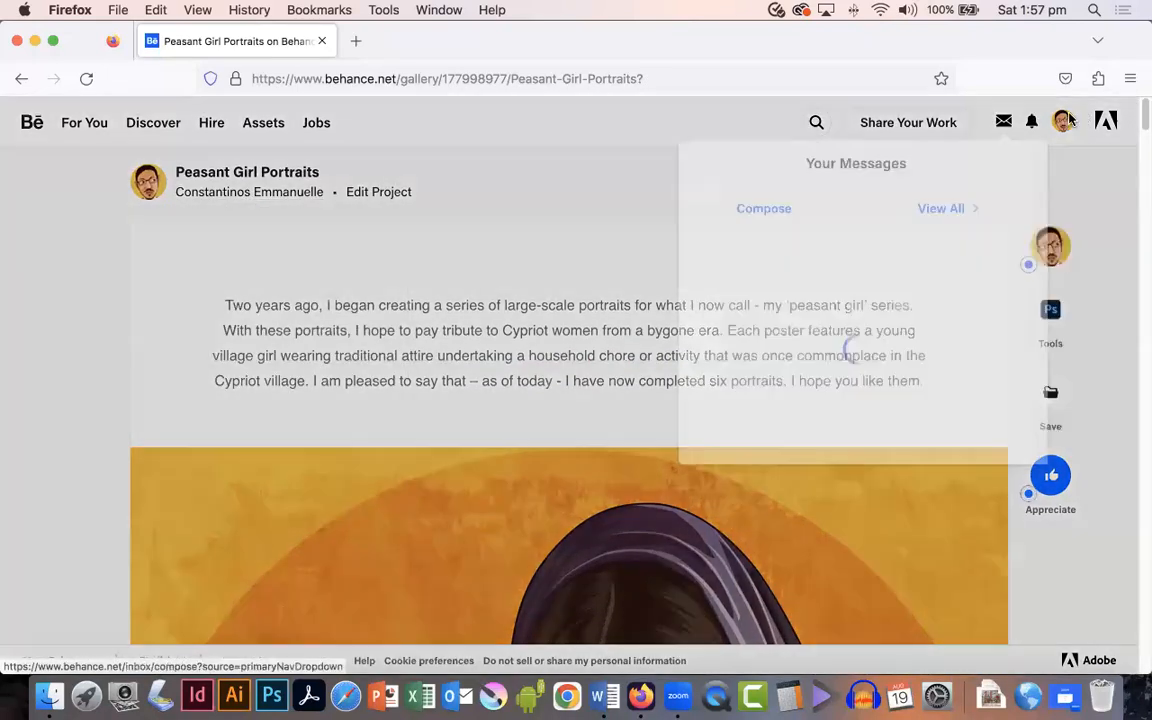
{"action": "mouse_move", "coordinate": [1062, 122]}
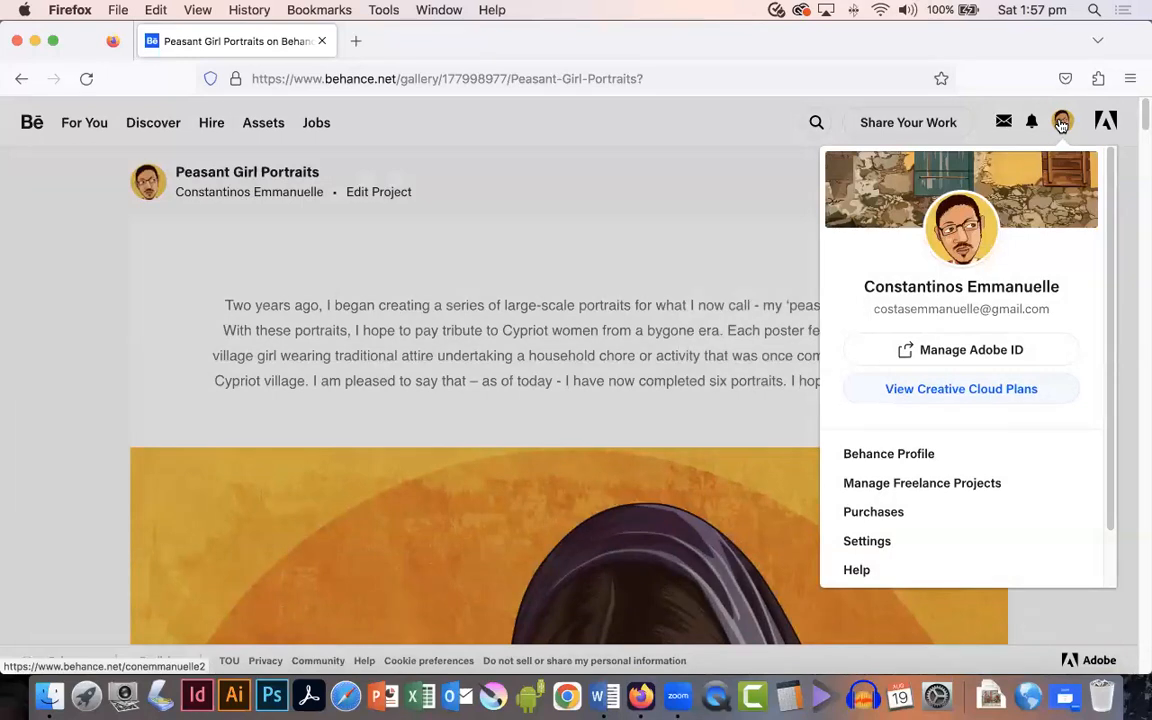
{"action": "left_click", "coordinate": [879, 456]}
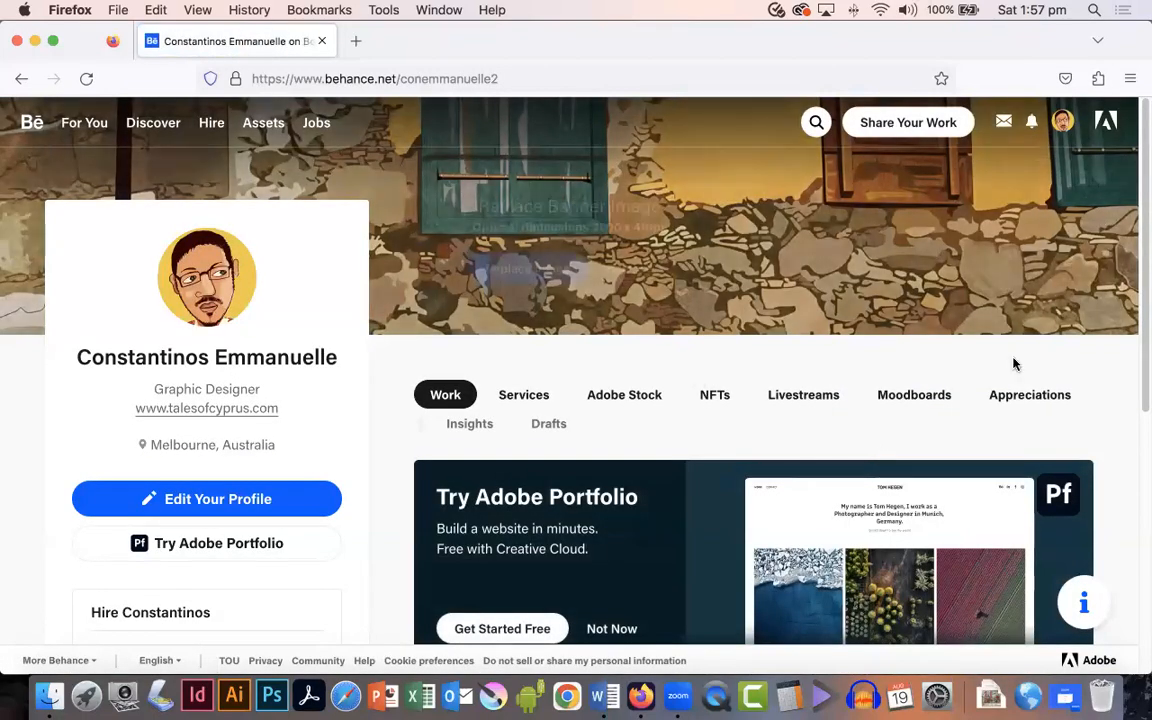
{"action": "scroll", "coordinate": [984, 390], "scroll_direction": "down", "scroll_amount": 5}
{"action": "scroll", "coordinate": [984, 390], "scroll_direction": "down", "scroll_amount": 2}
{"action": "scroll", "coordinate": [981, 389], "scroll_direction": "up", "scroll_amount": 1}
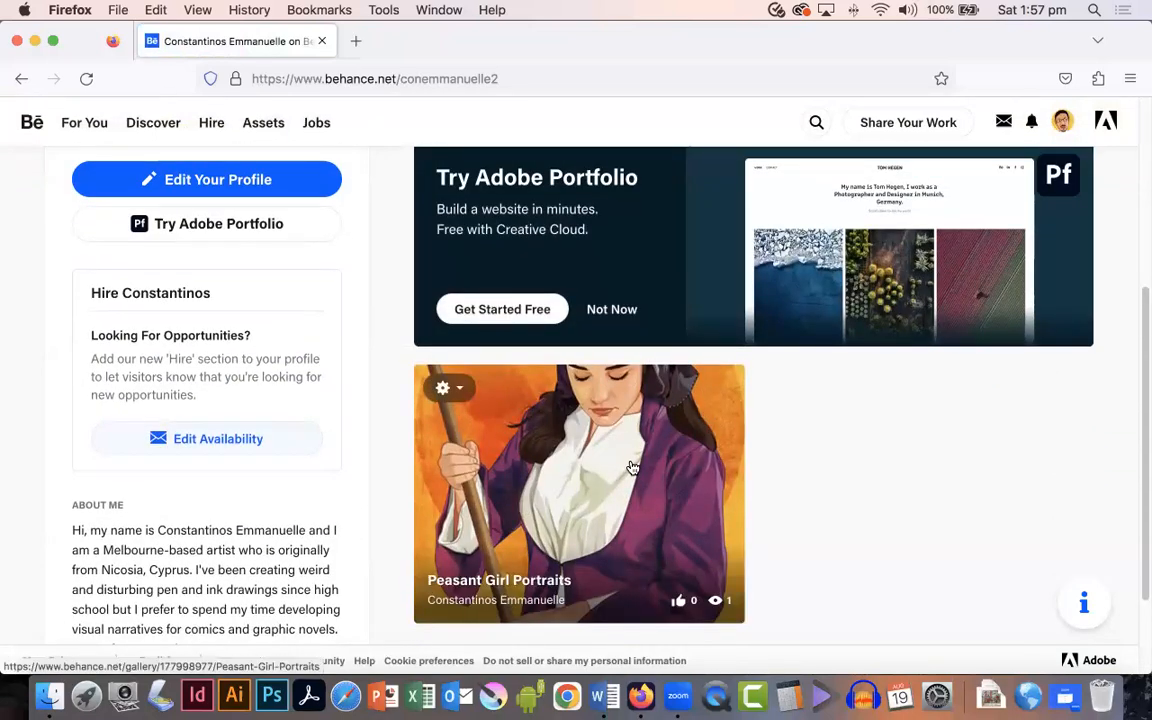
{"action": "scroll", "coordinate": [628, 468], "scroll_direction": "down", "scroll_amount": 2}
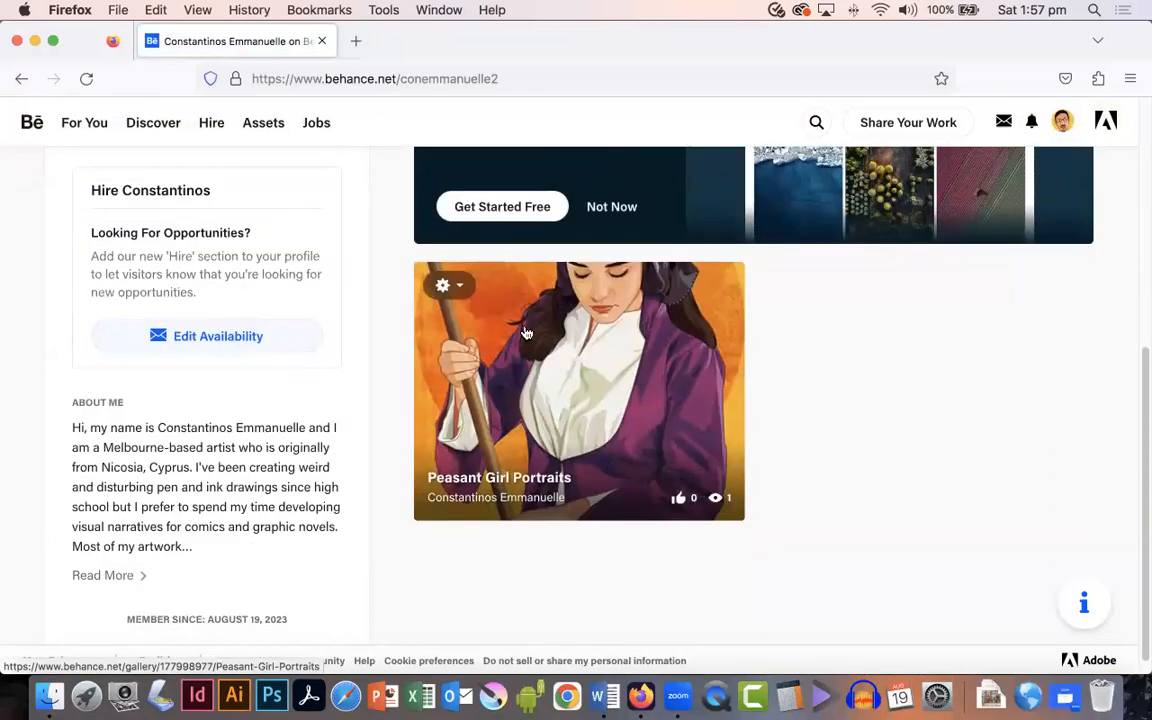
{"action": "left_click", "coordinate": [462, 287]}
{"action": "left_click", "coordinate": [450, 328]}
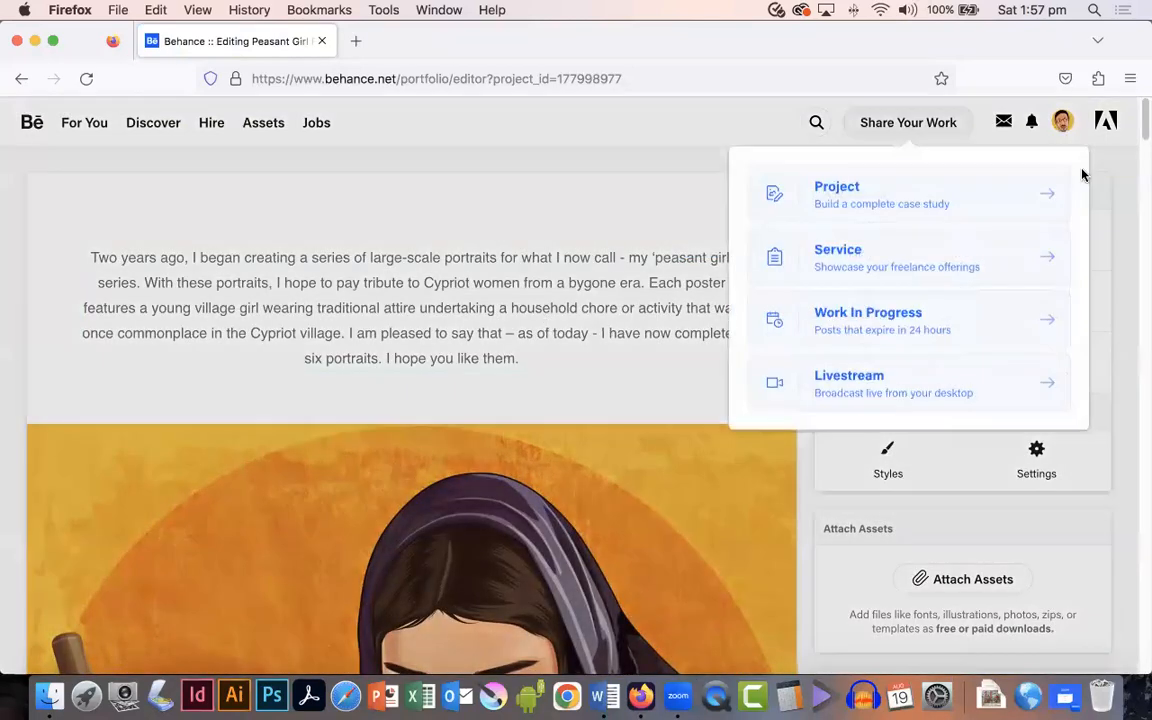
{"action": "mouse_move", "coordinate": [1066, 134]}
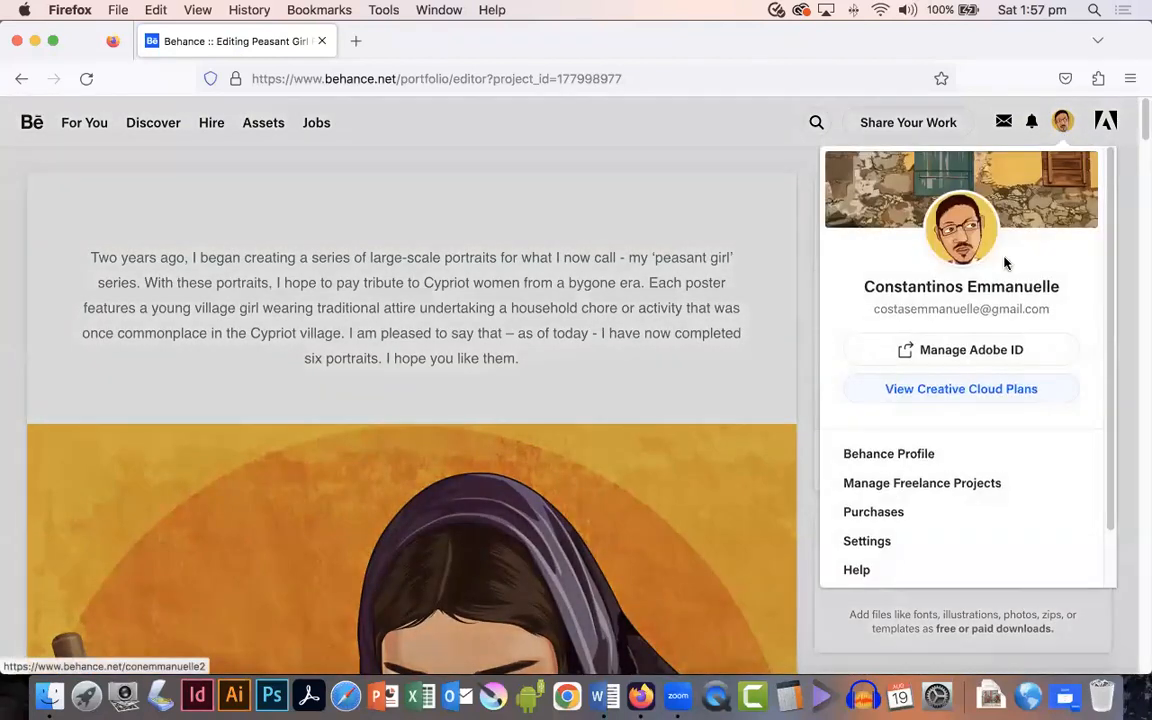
{"action": "left_click", "coordinate": [900, 456]}
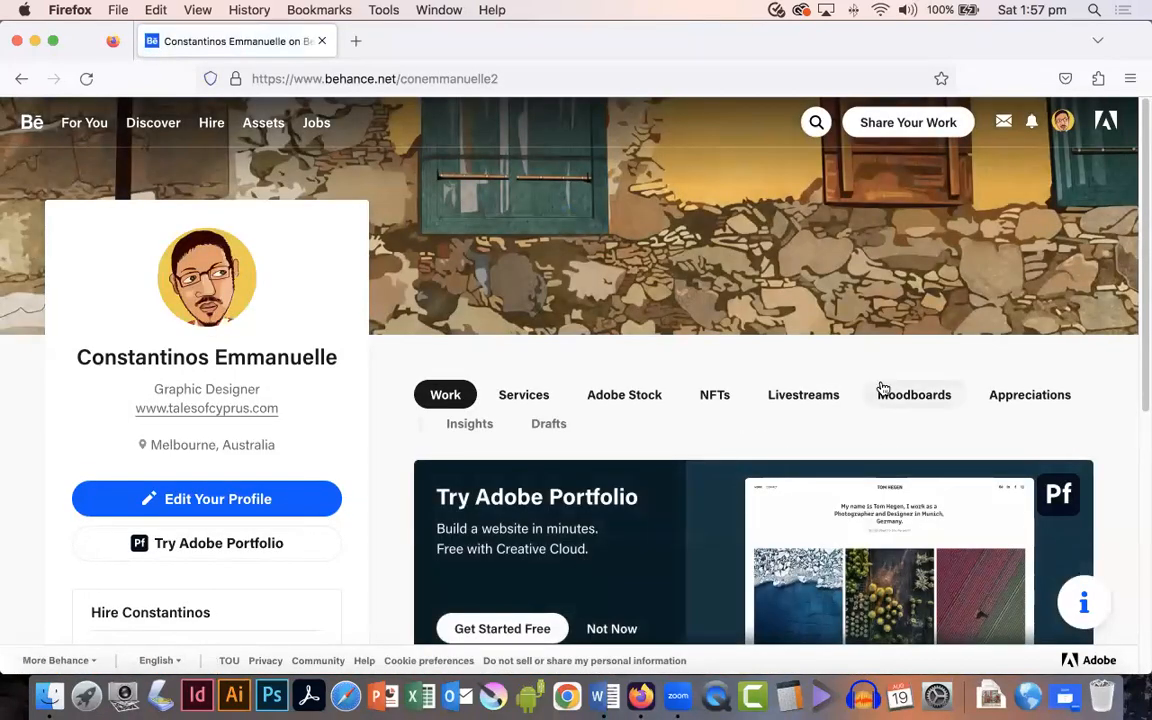
Step: Open the published Peasant Girl Portraits project from the profile and scroll through it
{"action": "scroll", "coordinate": [880, 386], "scroll_direction": "down", "scroll_amount": 10}
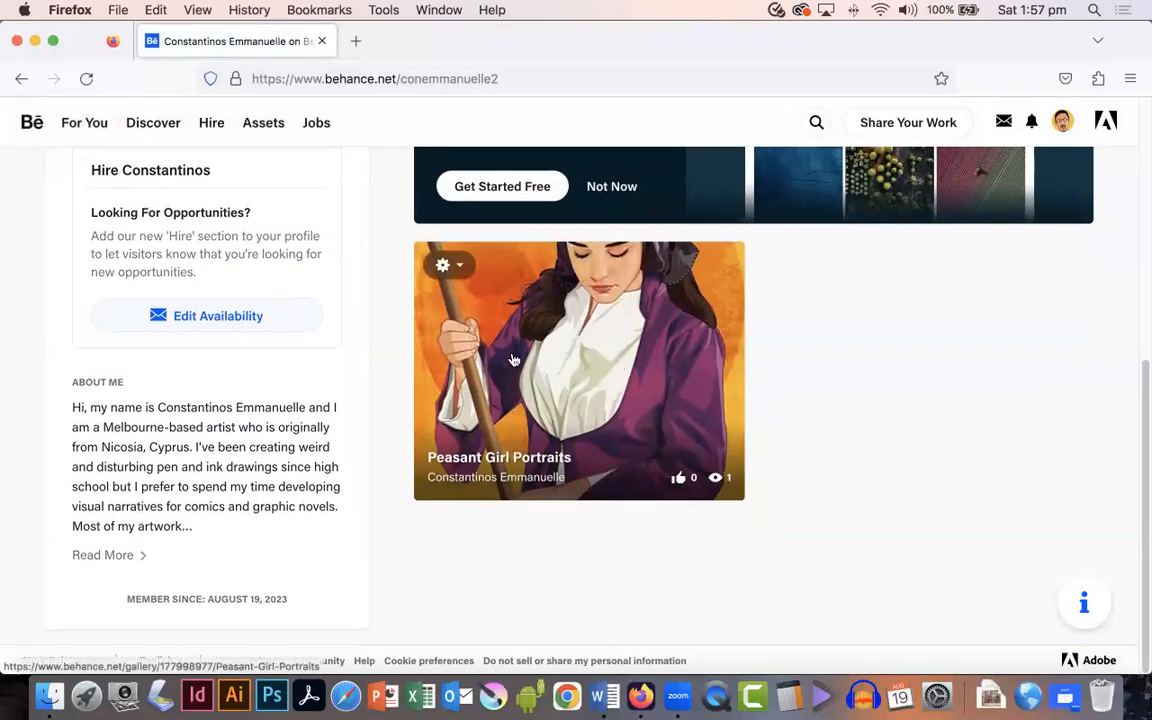
{"action": "left_click", "coordinate": [458, 266]}
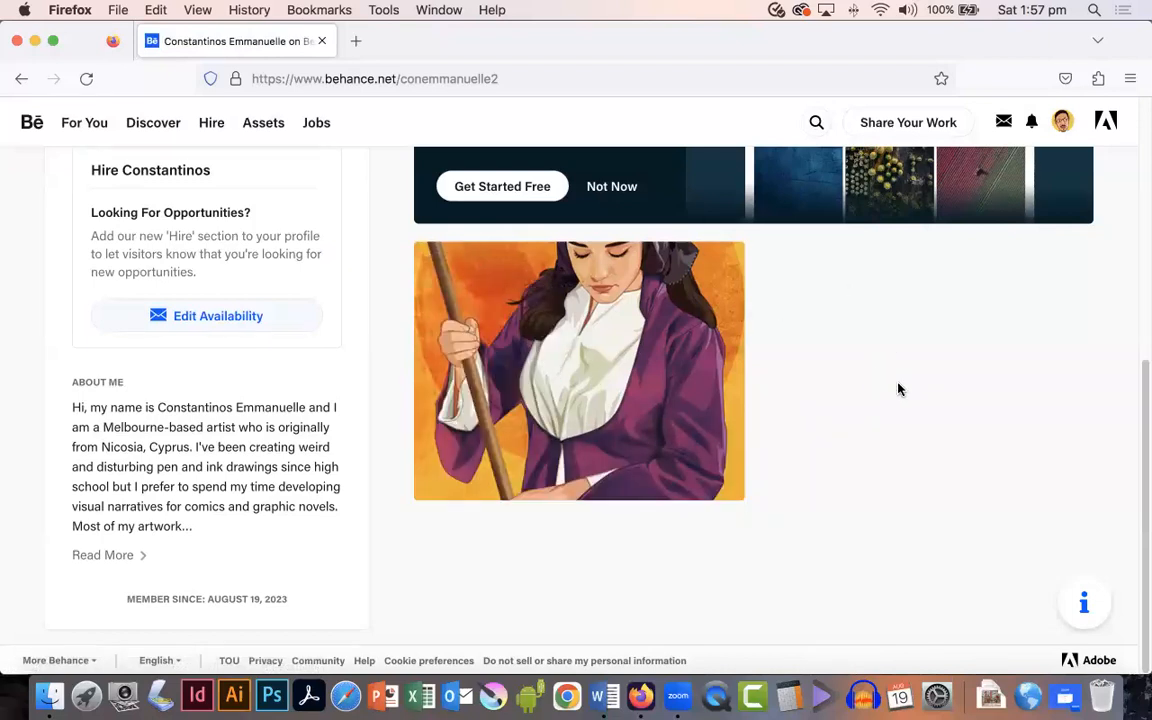
{"action": "left_click", "coordinate": [610, 370]}
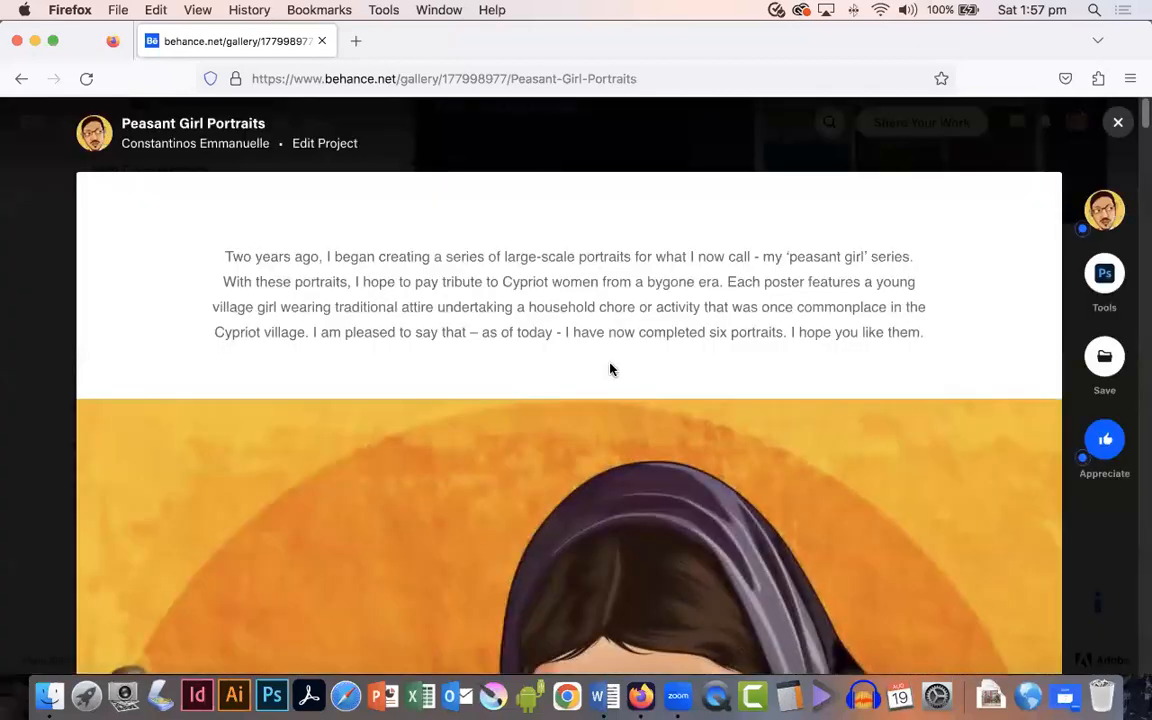
{"action": "scroll", "coordinate": [610, 370], "scroll_direction": "down", "scroll_amount": 15}
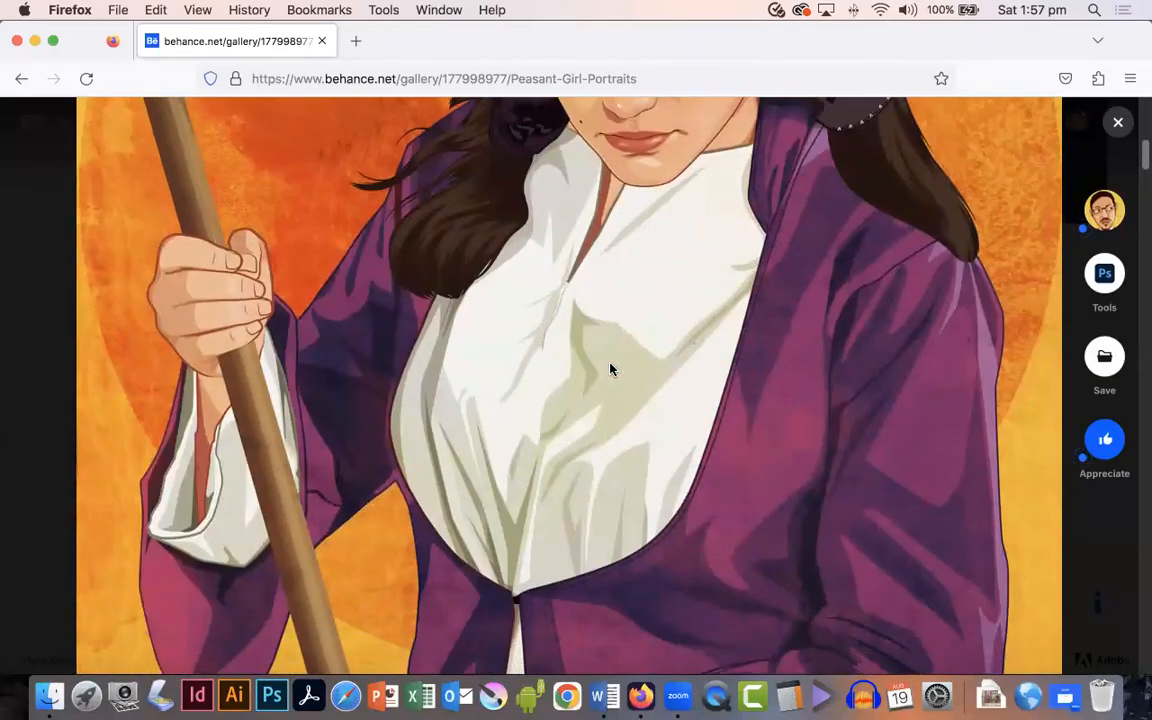
{"action": "scroll", "coordinate": [610, 370], "scroll_direction": "down", "scroll_amount": 20}
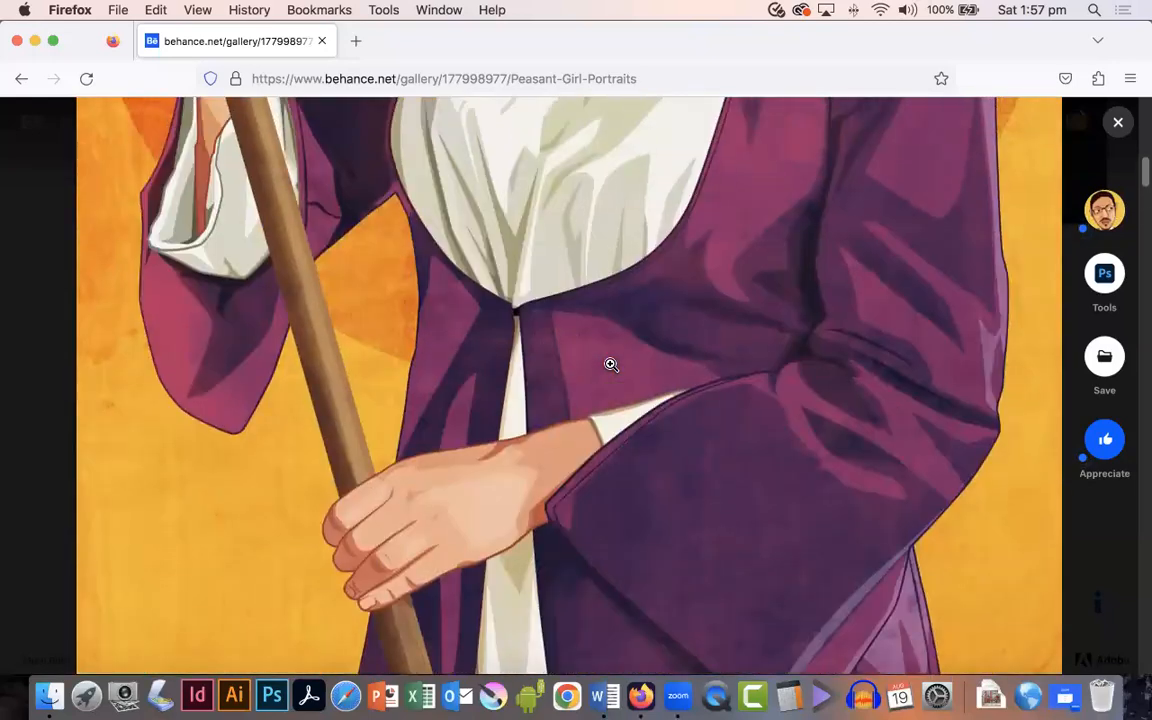
{"action": "scroll", "coordinate": [611, 364], "scroll_direction": "up", "scroll_amount": 2}
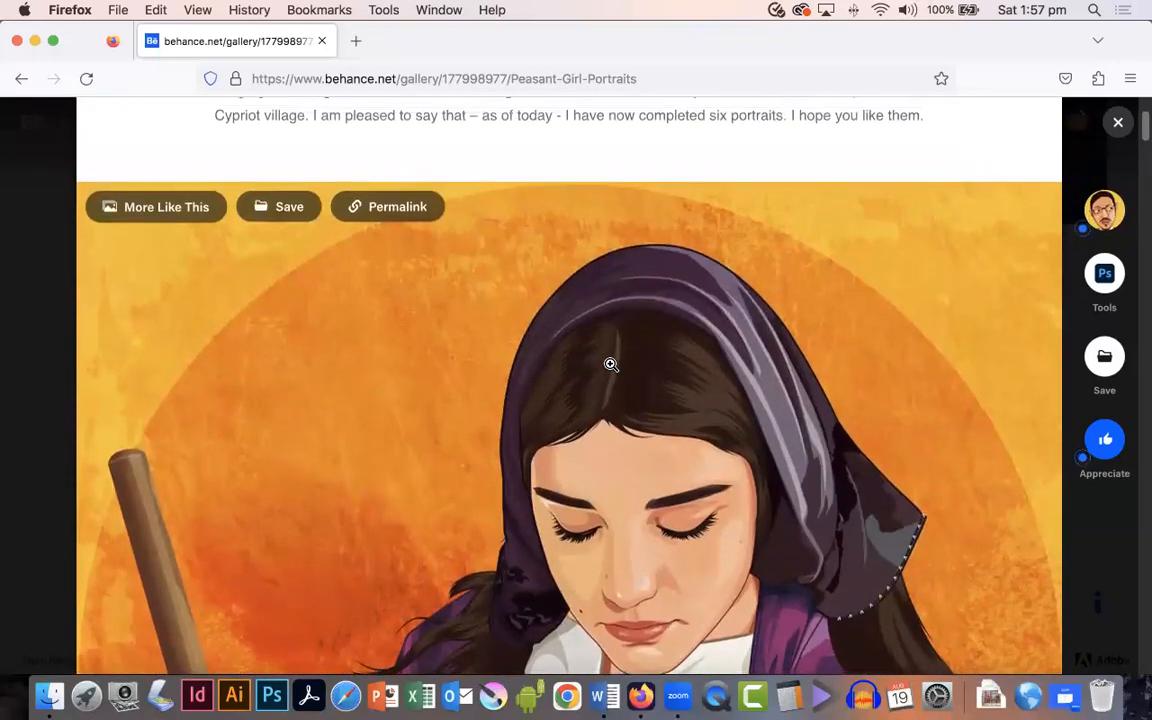
{"action": "scroll", "coordinate": [610, 365], "scroll_direction": "up", "scroll_amount": 3}
{"action": "scroll", "coordinate": [610, 365], "scroll_direction": "down", "scroll_amount": 3}
{"action": "right_click", "coordinate": [617, 357]}
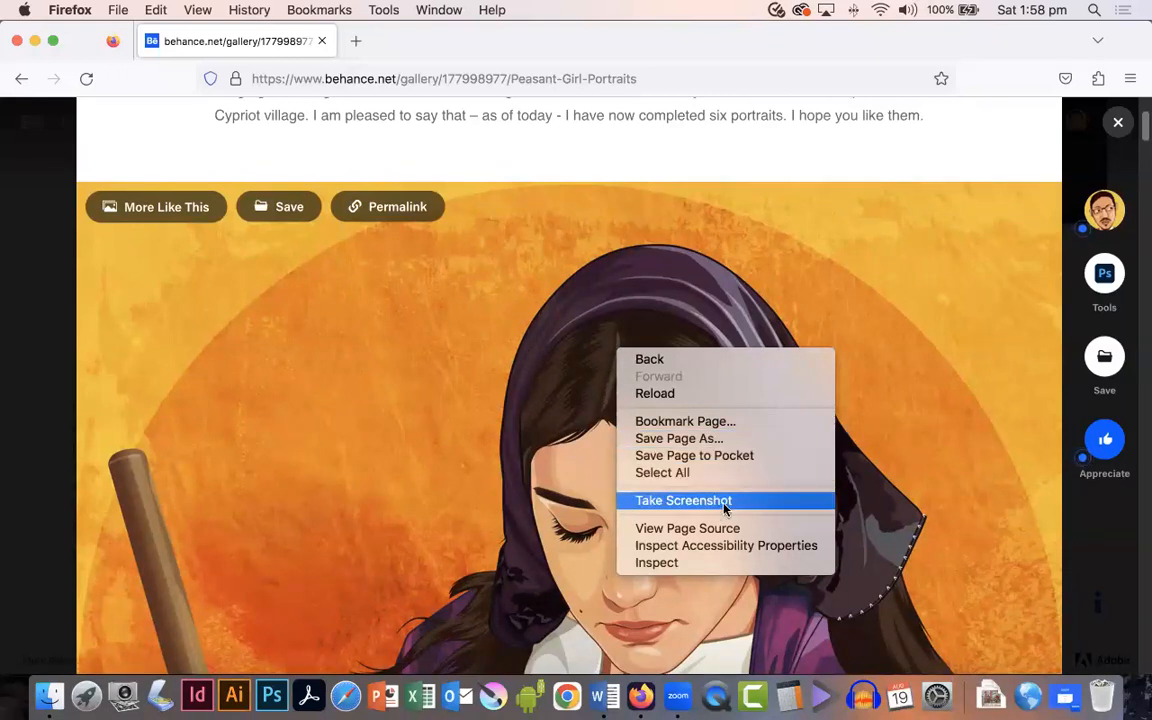
{"action": "right_click", "coordinate": [446, 358]}
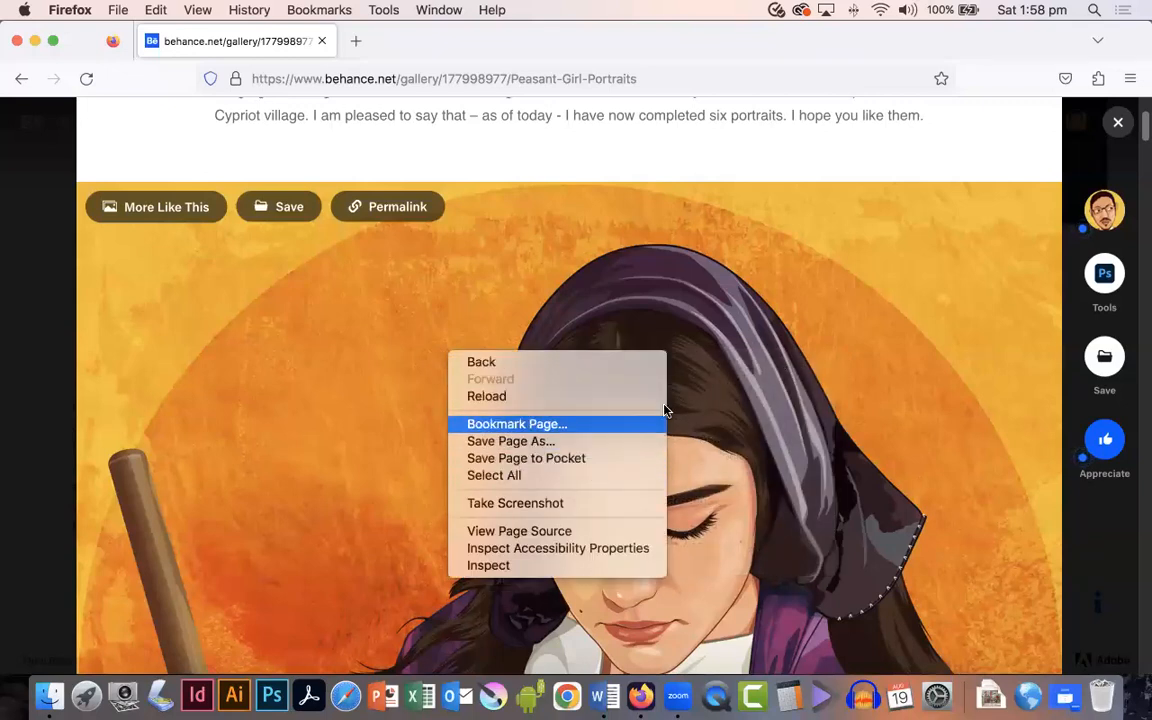
{"action": "left_click", "coordinate": [806, 390]}
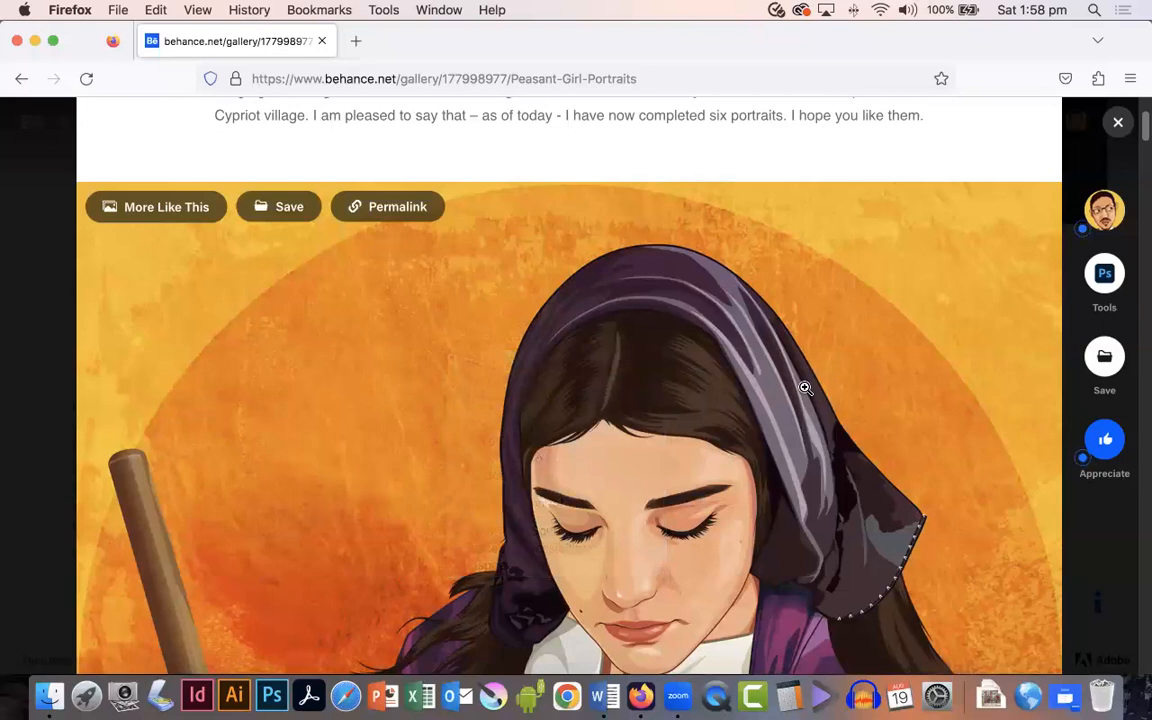
Step: View the first portrait enlarged in the image viewer, then close the project
{"action": "scroll", "coordinate": [671, 384], "scroll_direction": "down", "scroll_amount": 3}
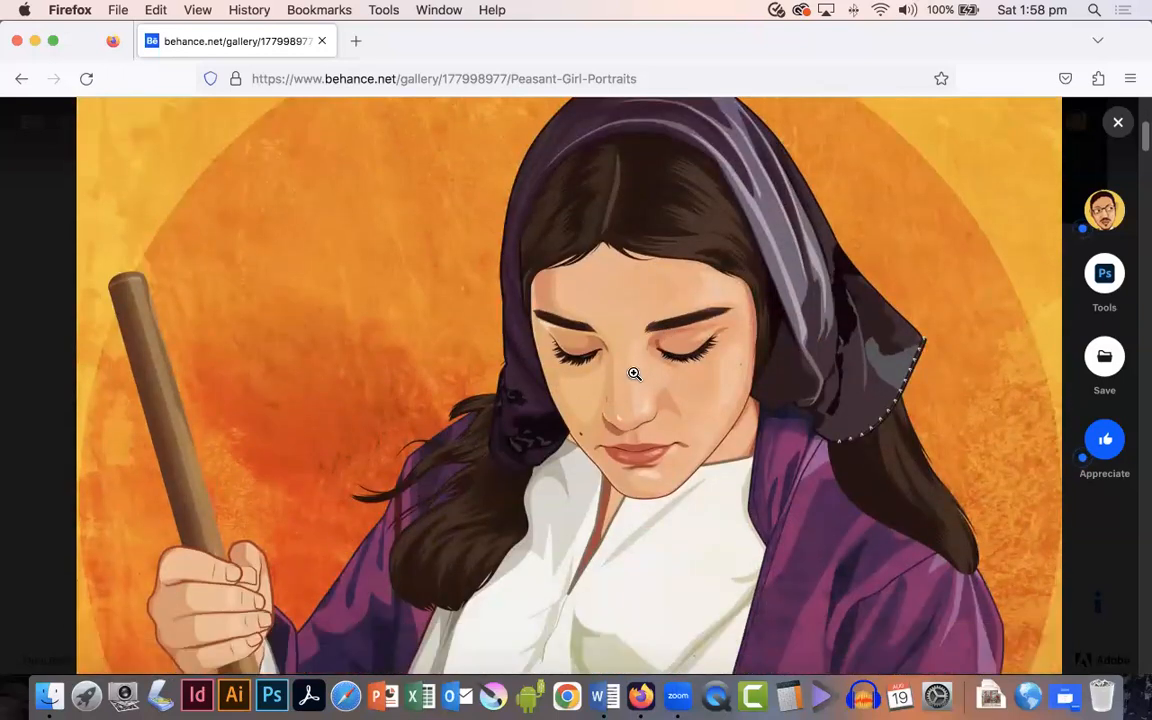
{"action": "left_click", "coordinate": [645, 373]}
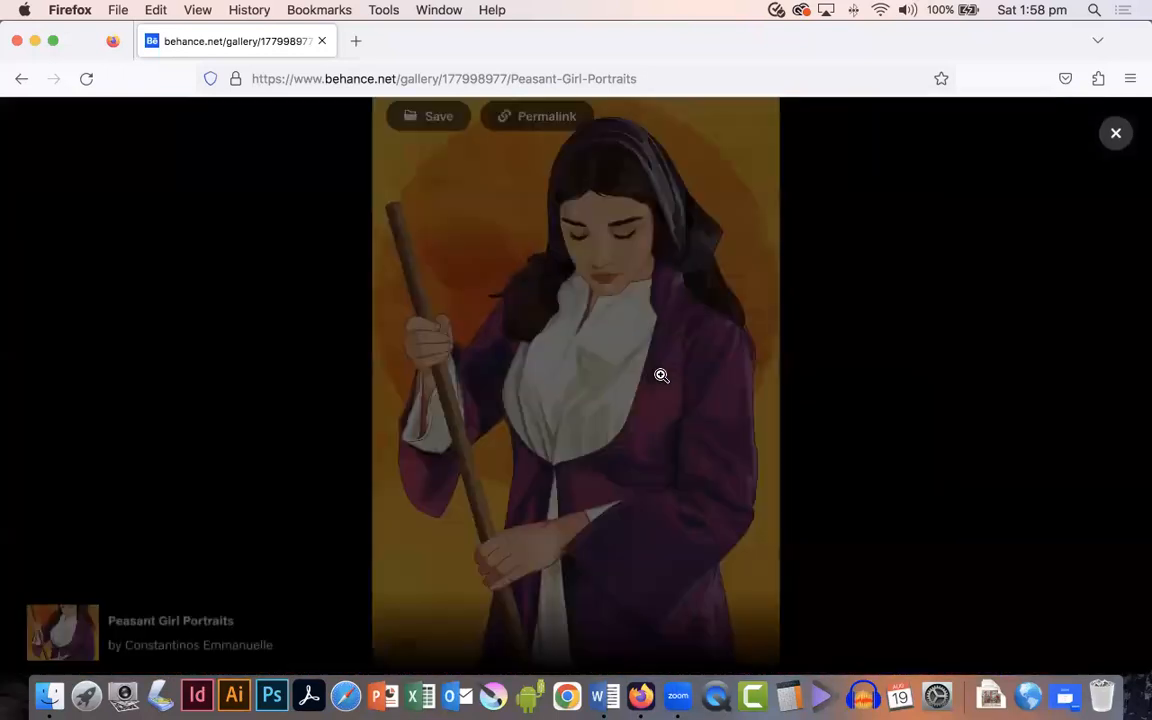
{"action": "left_click", "coordinate": [577, 270]}
{"action": "scroll", "coordinate": [649, 373], "scroll_direction": "down", "scroll_amount": 8}
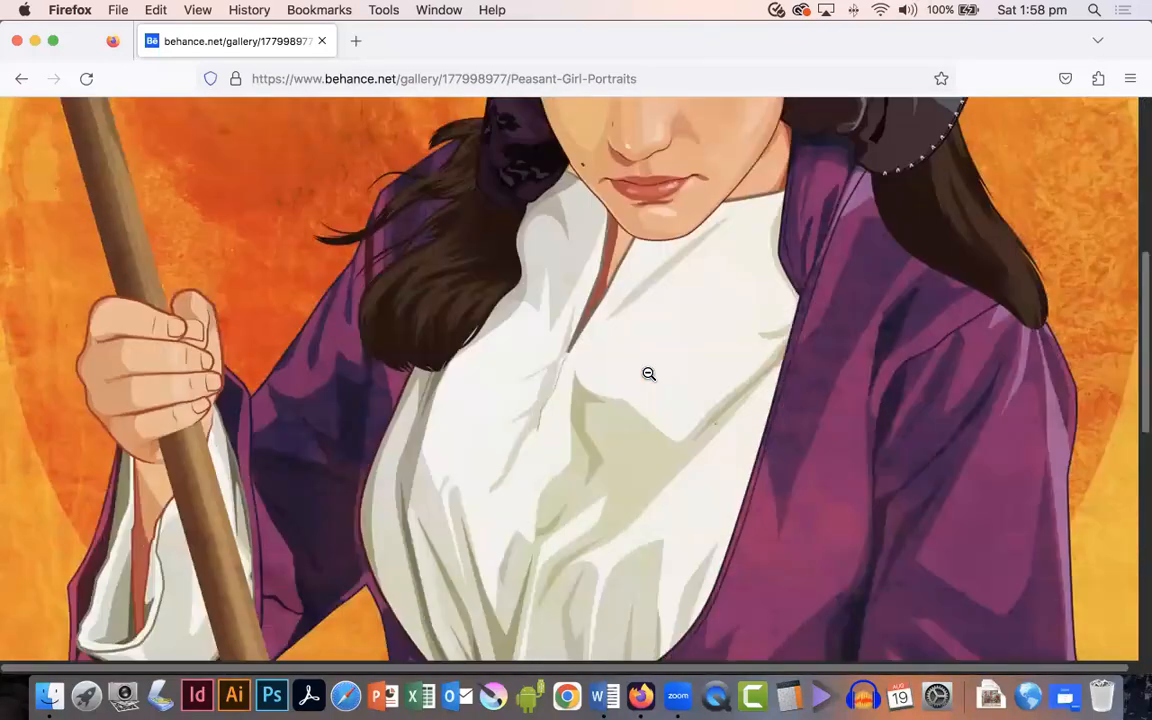
{"action": "scroll", "coordinate": [649, 373], "scroll_direction": "down", "scroll_amount": 3}
{"action": "scroll", "coordinate": [649, 373], "scroll_direction": "up", "scroll_amount": 10}
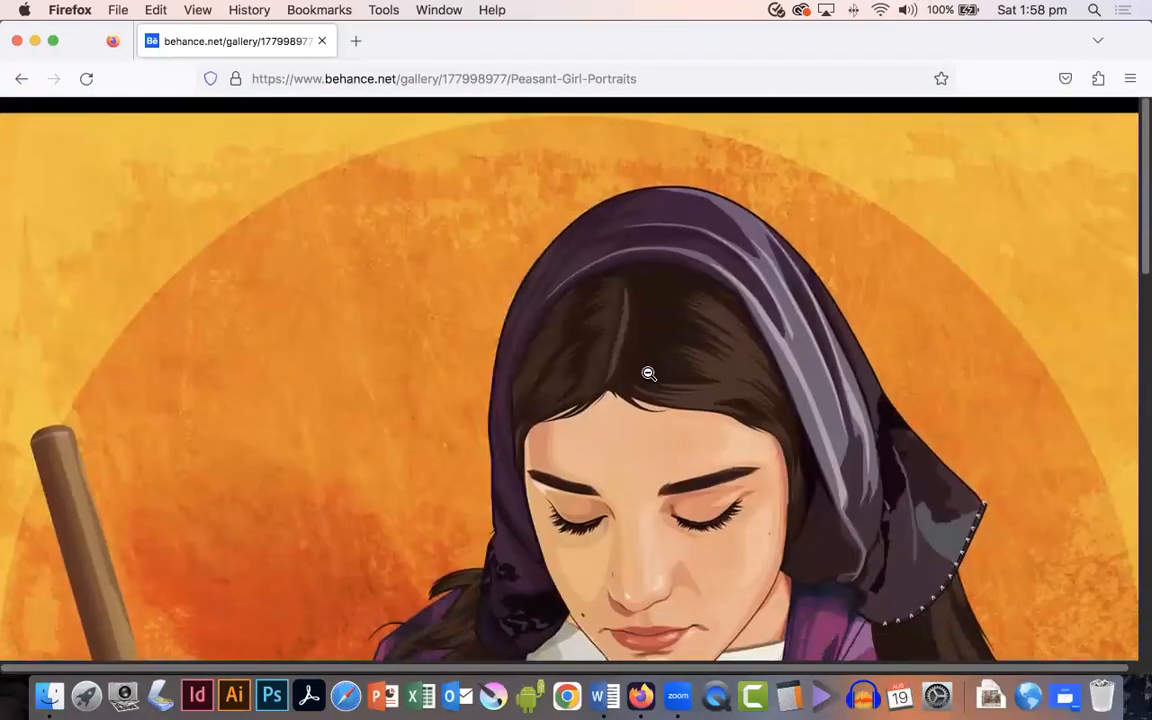
{"action": "left_click", "coordinate": [652, 370]}
{"action": "left_click", "coordinate": [778, 299]}
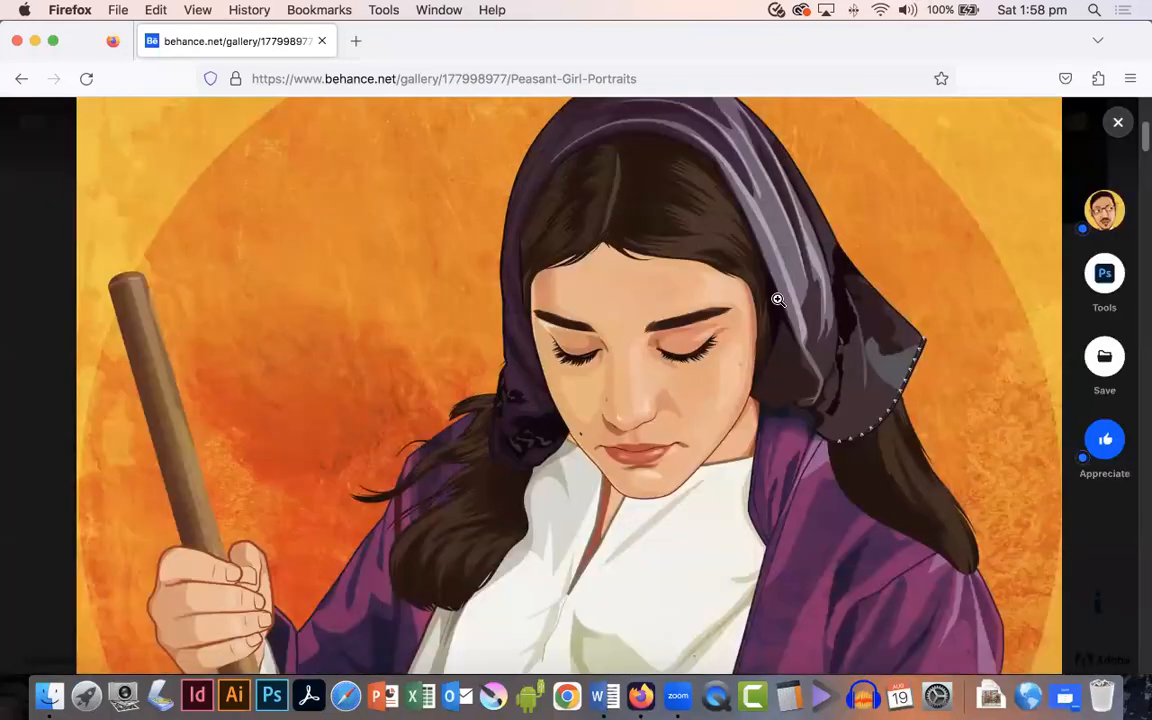
{"action": "left_click", "coordinate": [1120, 126]}
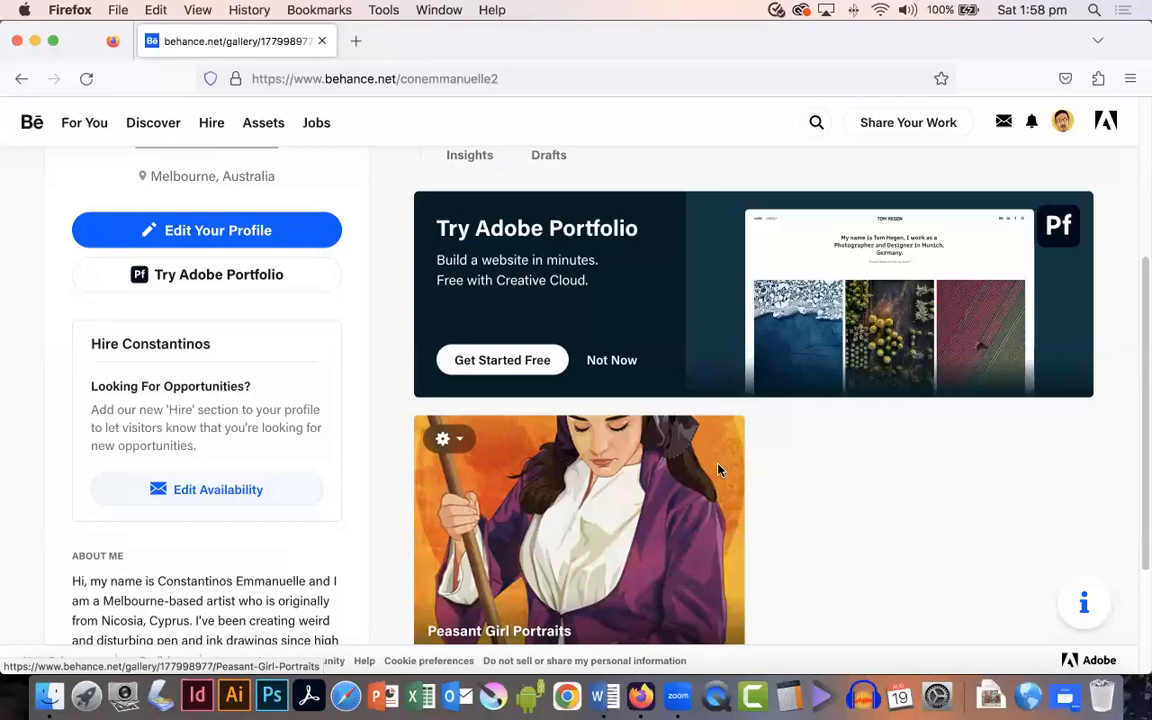
Step: Reopen the project and scroll through its captions and creative-process text
{"action": "left_click", "coordinate": [560, 488]}
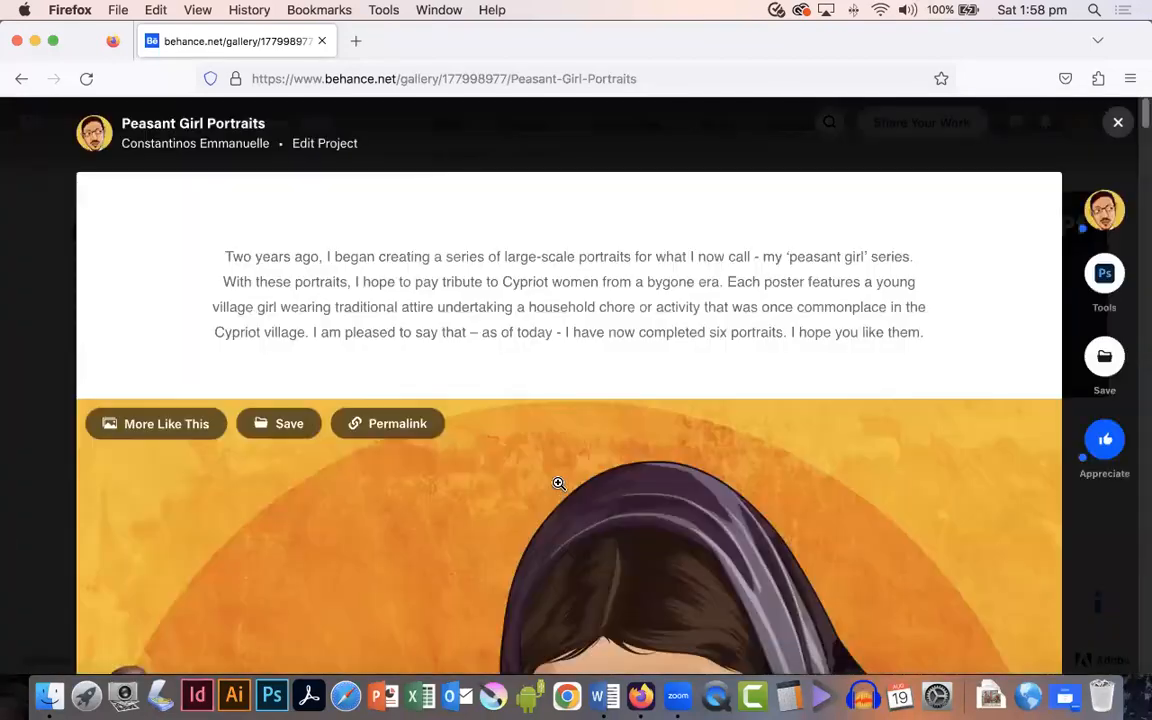
{"action": "scroll", "coordinate": [558, 484], "scroll_direction": "down", "scroll_amount": 20}
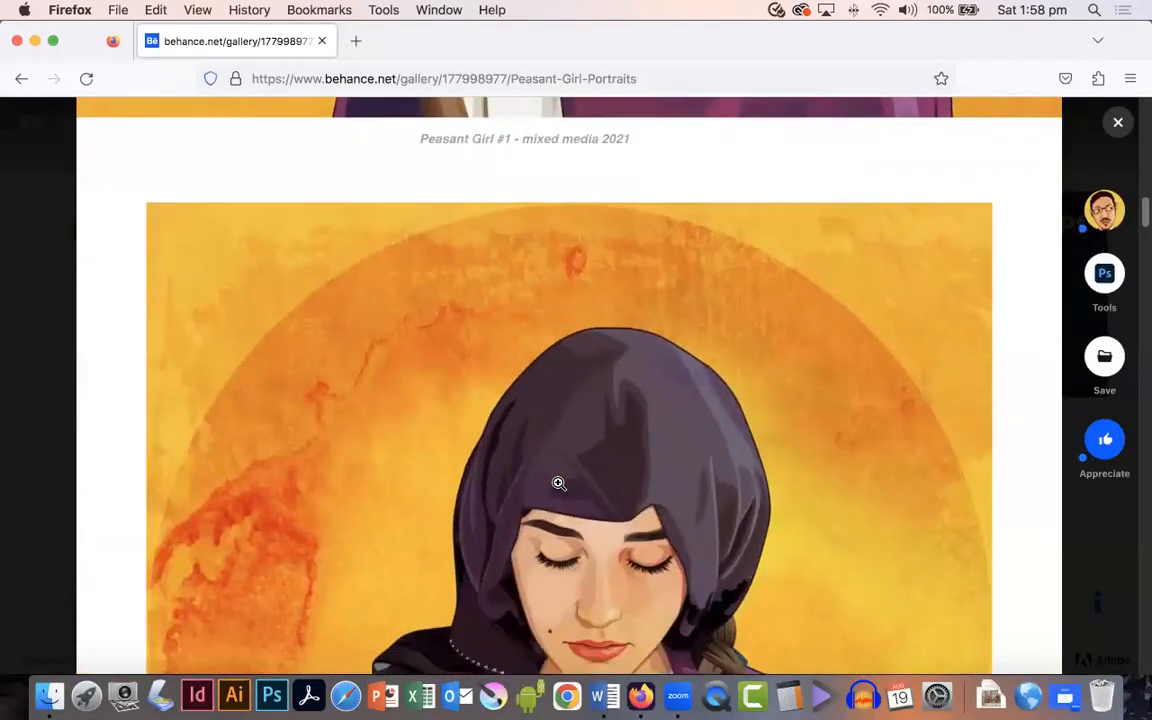
{"action": "scroll", "coordinate": [558, 484], "scroll_direction": "down", "scroll_amount": 7}
{"action": "scroll", "coordinate": [535, 501], "scroll_direction": "up", "scroll_amount": 3}
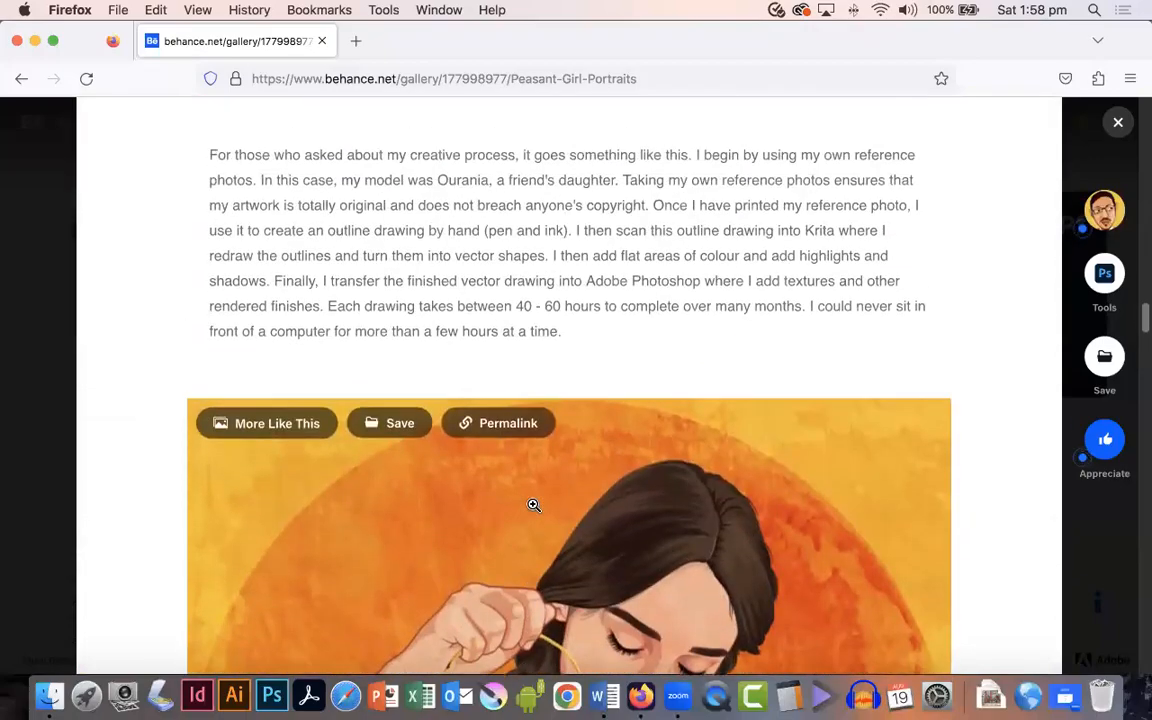
Step: Open the reference photo in the creative-process grid and step through the outline and colouring stages in the image viewer
{"action": "scroll", "coordinate": [534, 505], "scroll_direction": "down", "scroll_amount": 20}
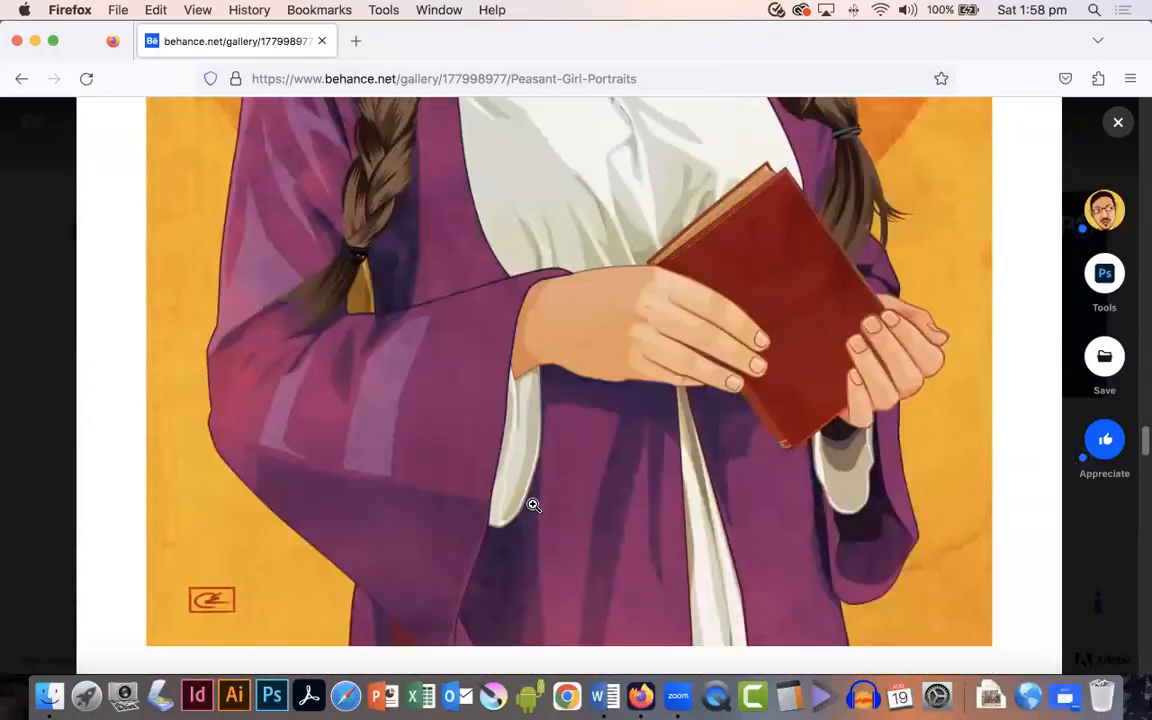
{"action": "scroll", "coordinate": [533, 509], "scroll_direction": "up", "scroll_amount": 2}
{"action": "scroll", "coordinate": [533, 509], "scroll_direction": "up", "scroll_amount": 15}
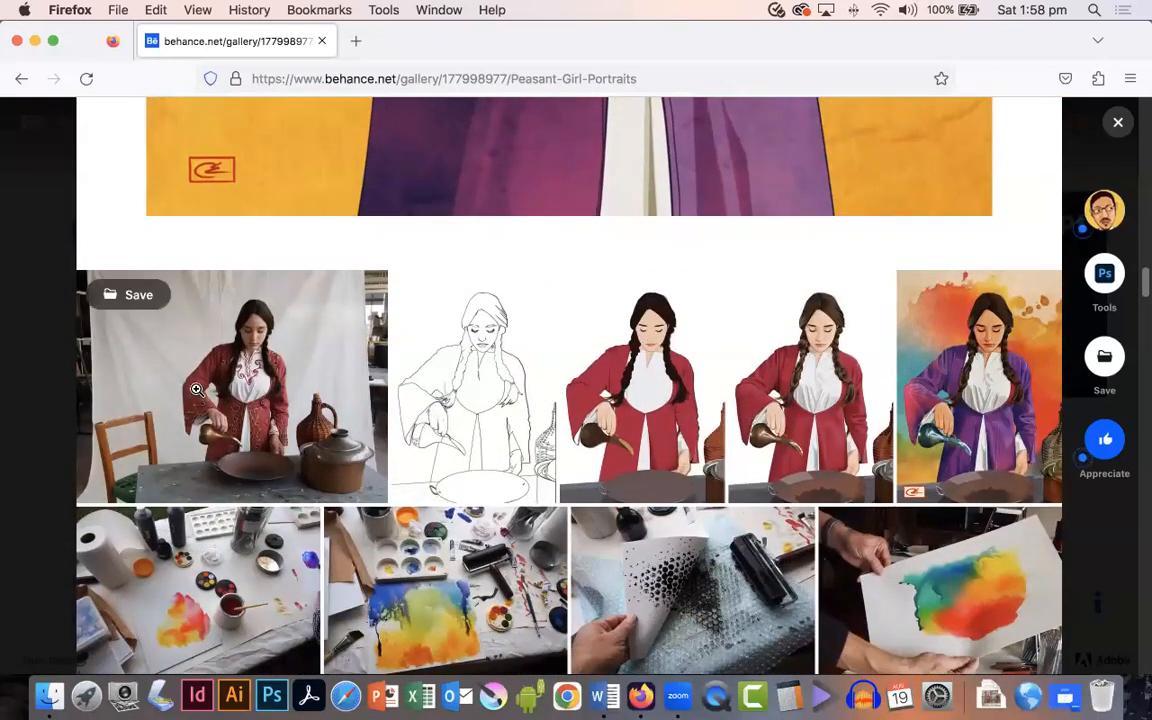
{"action": "left_click", "coordinate": [268, 380]}
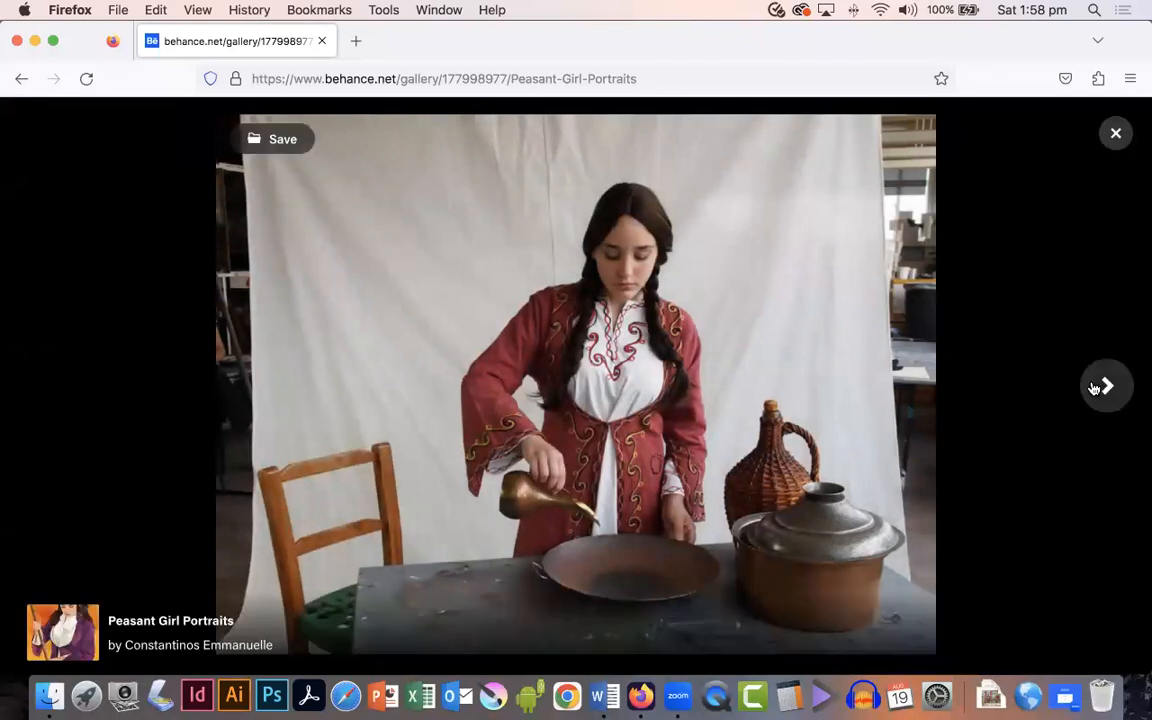
{"action": "left_click", "coordinate": [1107, 386]}
{"action": "left_click", "coordinate": [1107, 386]}
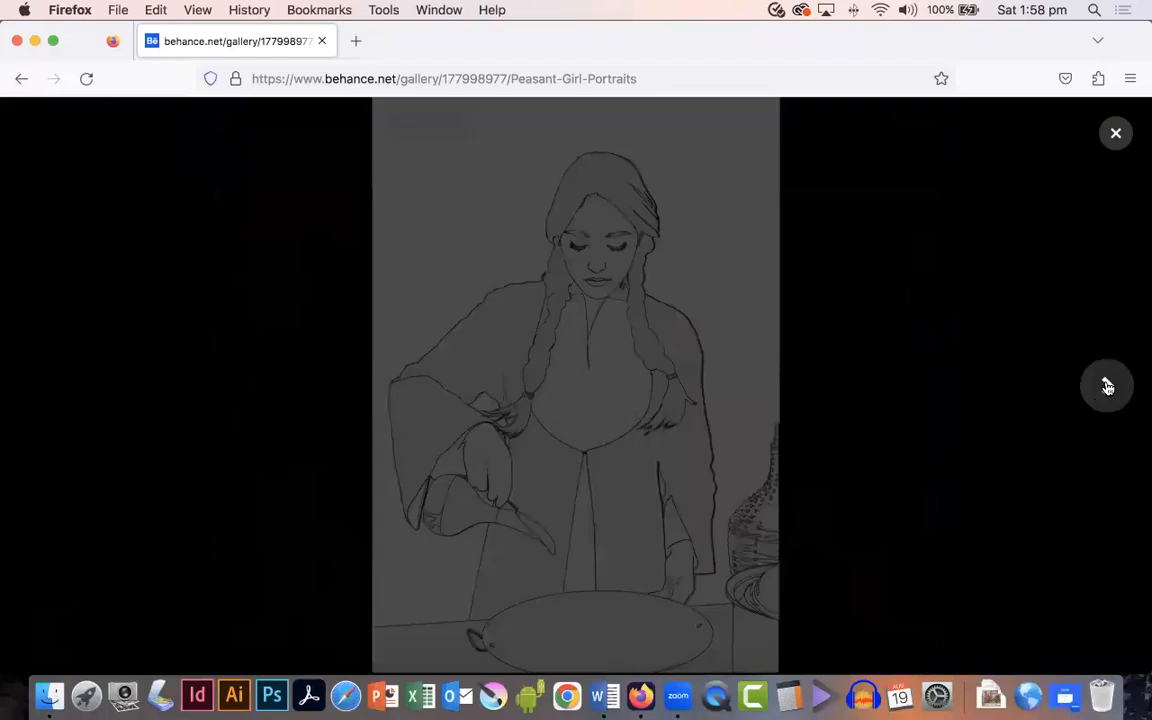
{"action": "left_click", "coordinate": [1107, 386]}
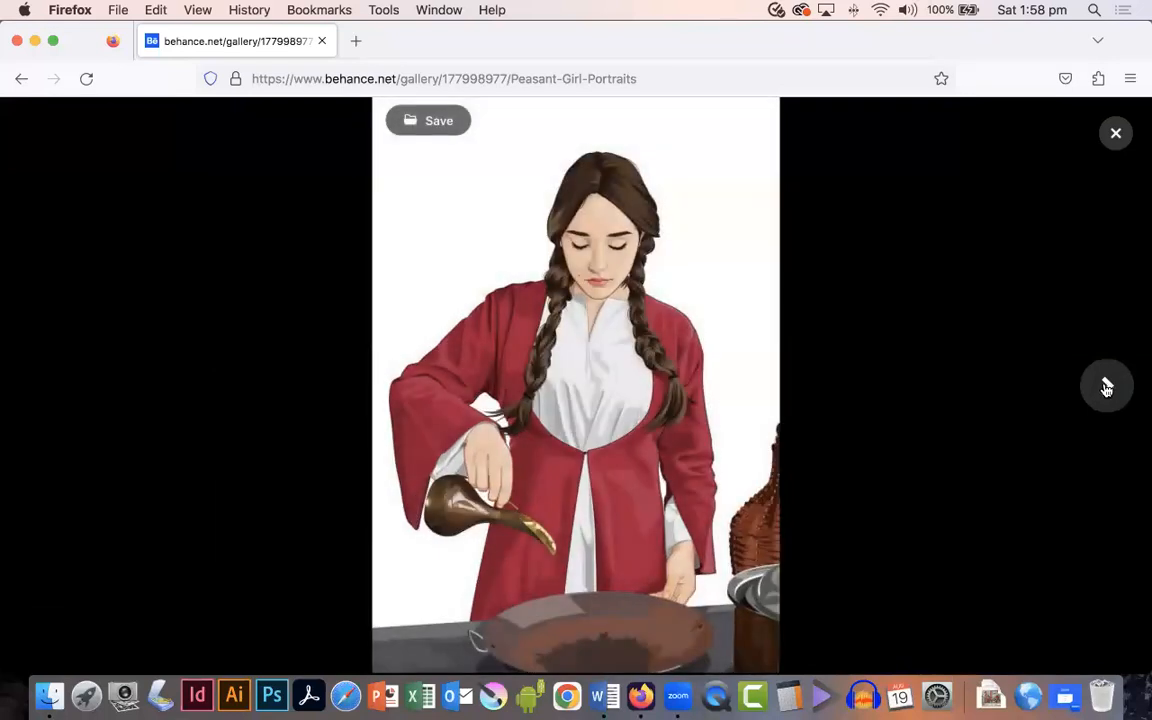
{"action": "left_click", "coordinate": [1107, 386]}
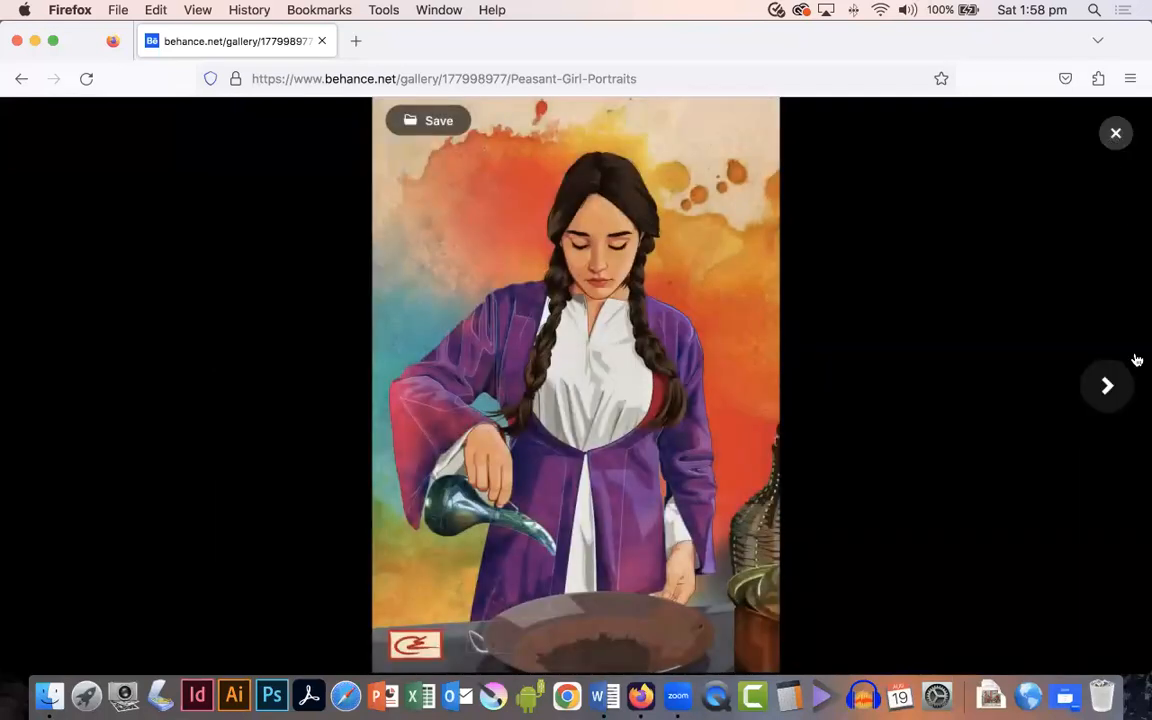
Step: Continue through the painting and texture-making photos, then close the image viewer
{"action": "left_click", "coordinate": [1107, 386]}
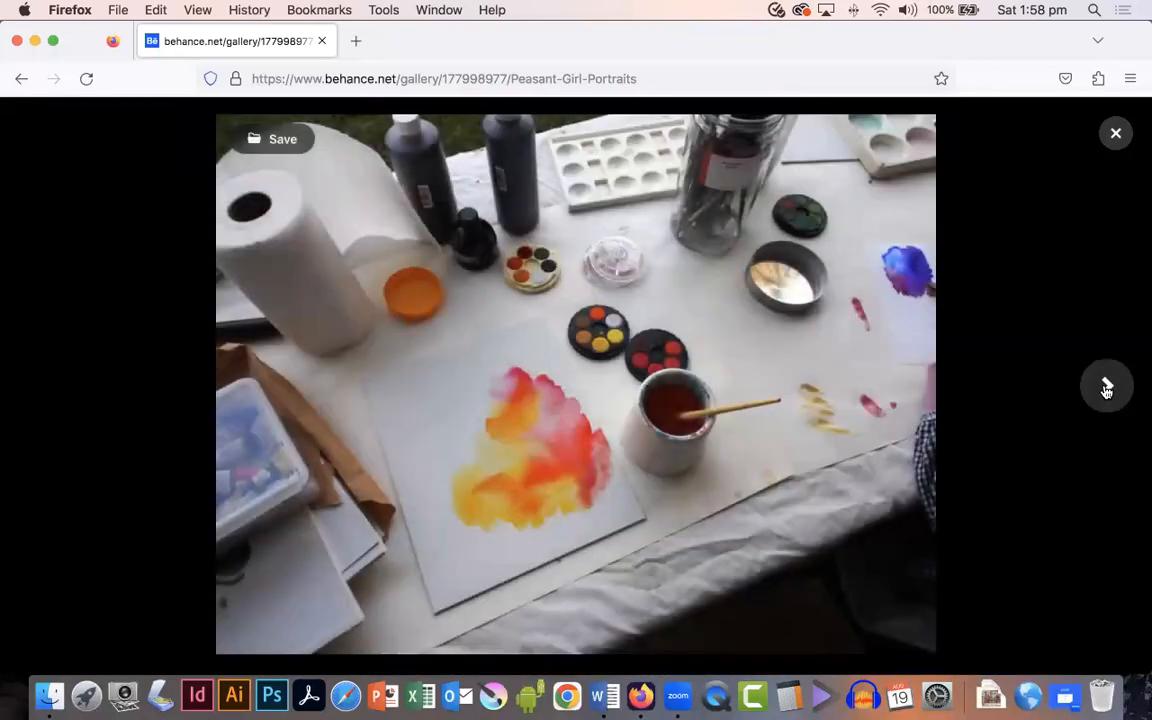
{"action": "left_click", "coordinate": [1107, 389]}
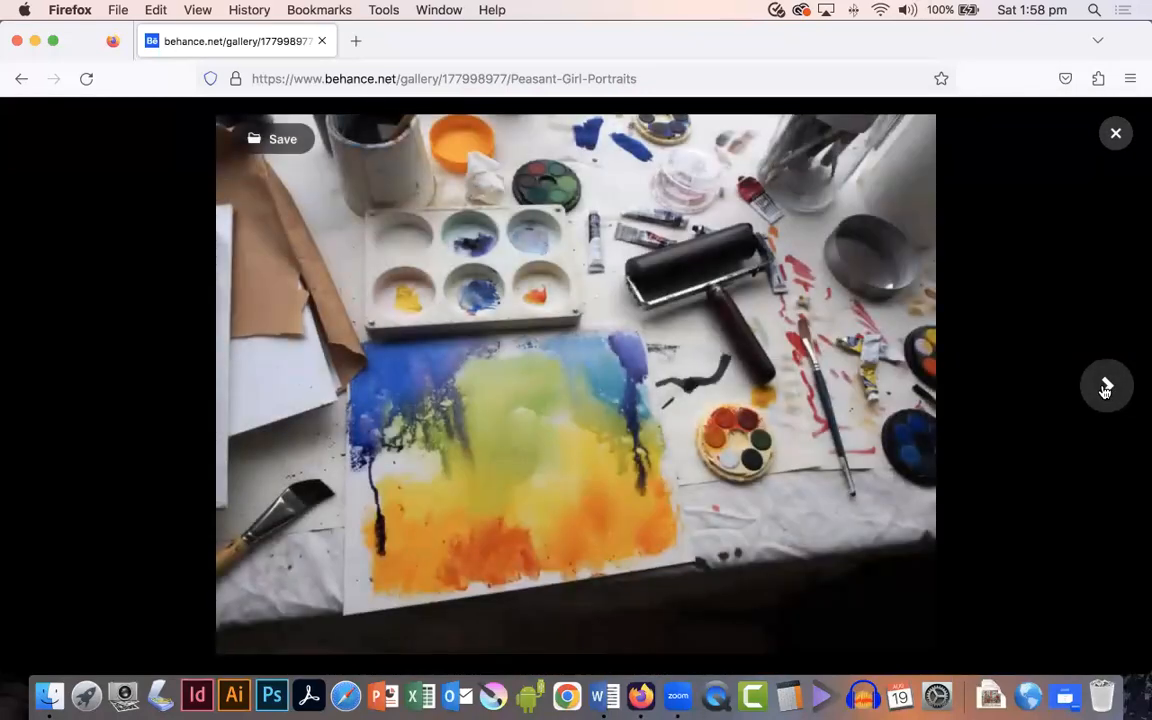
{"action": "left_click", "coordinate": [1106, 388]}
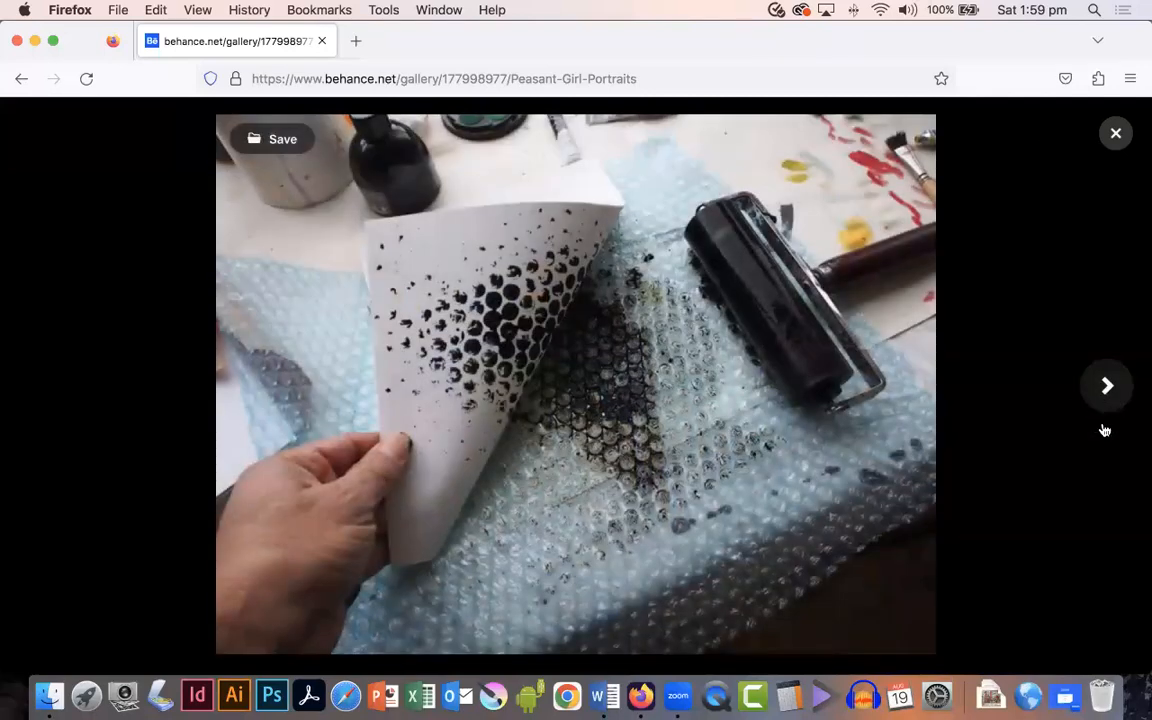
{"action": "left_click", "coordinate": [1106, 386]}
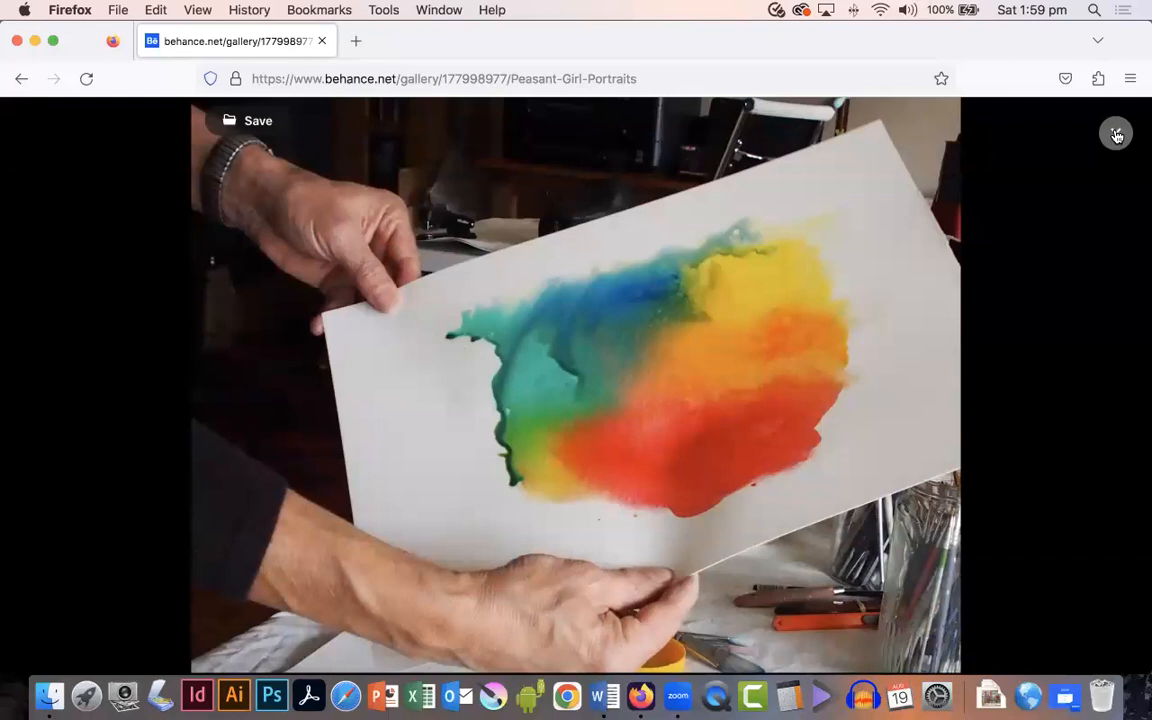
{"action": "left_click", "coordinate": [1117, 135]}
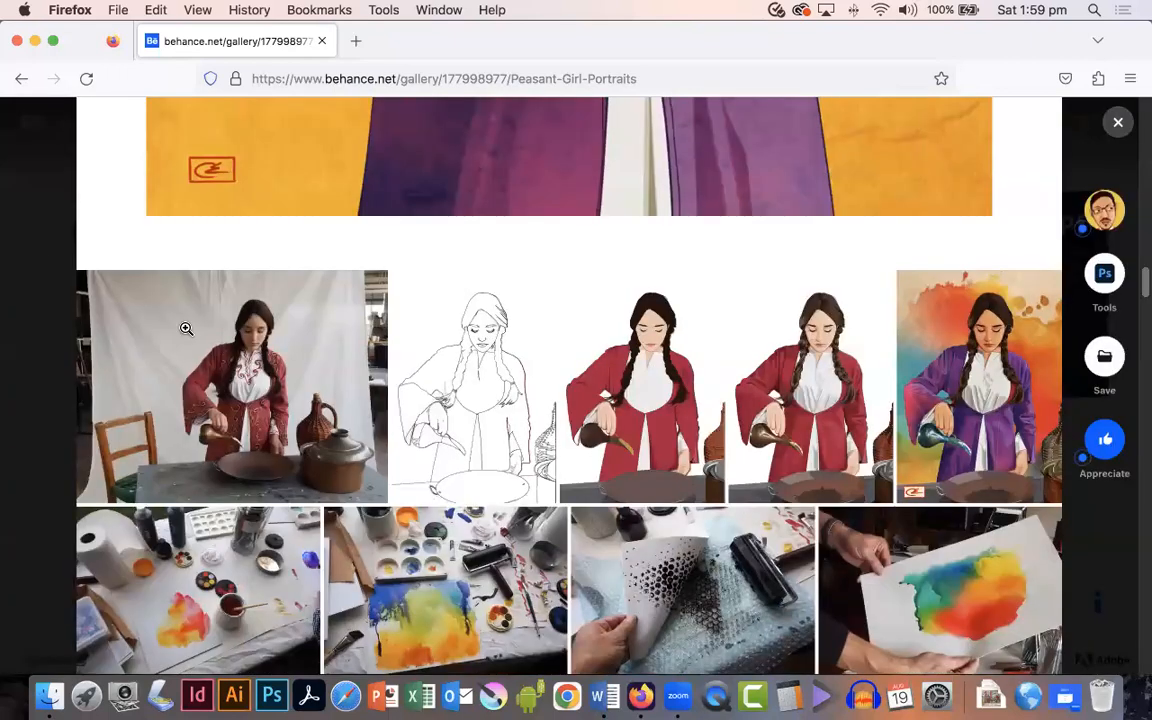
Step: Scroll past the process text to the next portrait, return to the top, and close the project
{"action": "scroll", "coordinate": [509, 542], "scroll_direction": "down", "scroll_amount": 5}
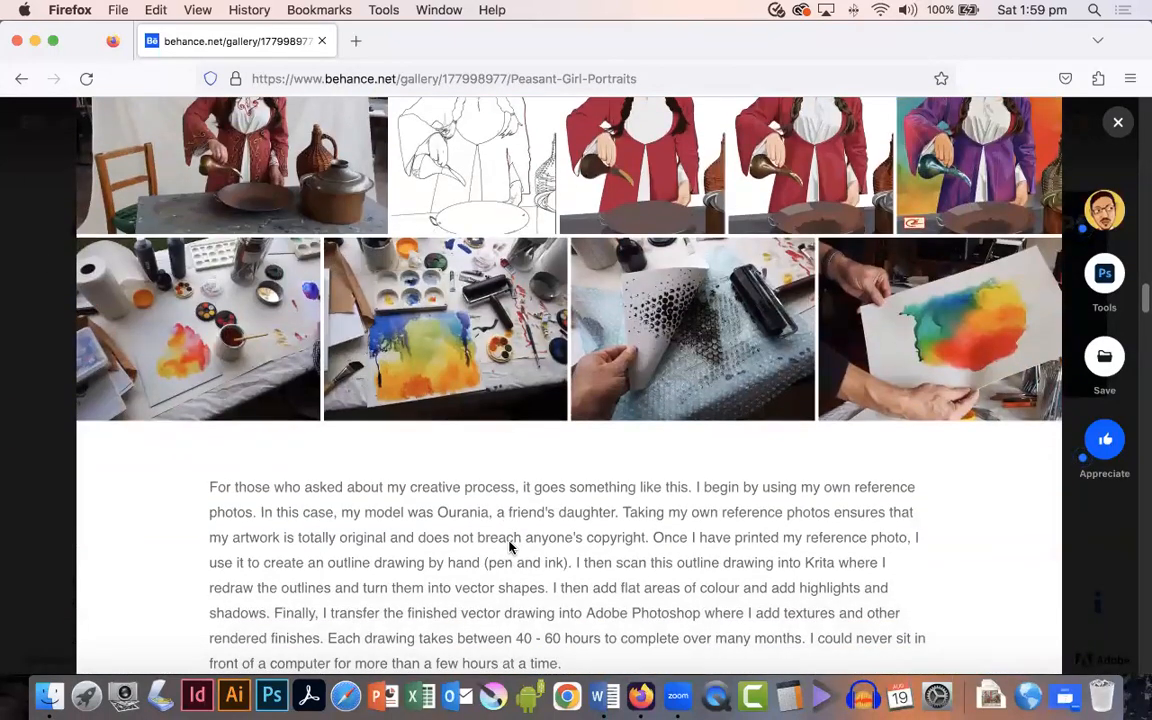
{"action": "scroll", "coordinate": [509, 546], "scroll_direction": "down", "scroll_amount": 20}
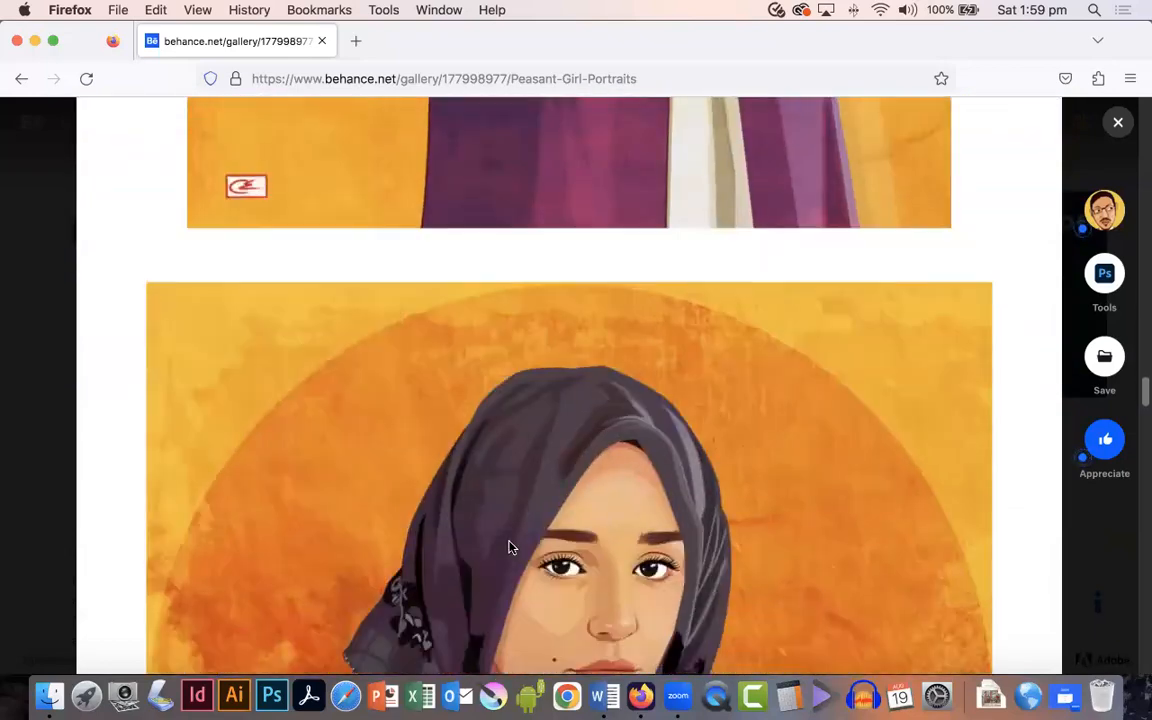
{"action": "scroll", "coordinate": [509, 546], "scroll_direction": "down", "scroll_amount": 20}
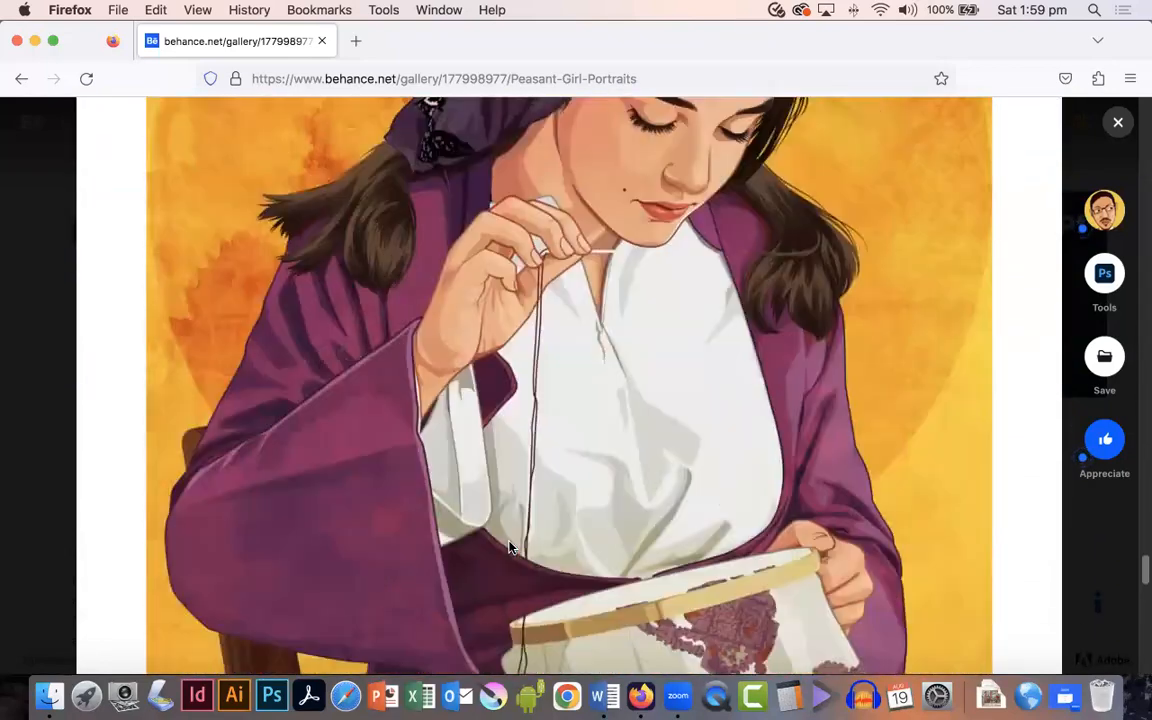
{"action": "scroll", "coordinate": [509, 546], "scroll_direction": "up", "scroll_amount": 20}
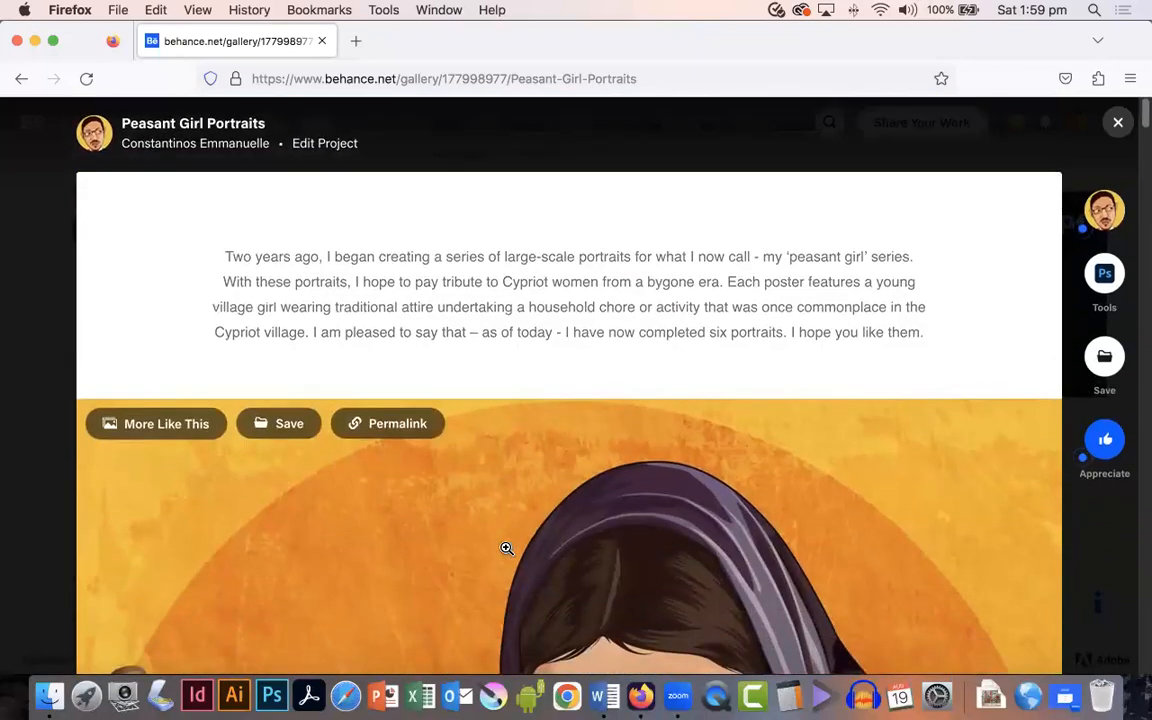
{"action": "left_click", "coordinate": [1118, 122]}
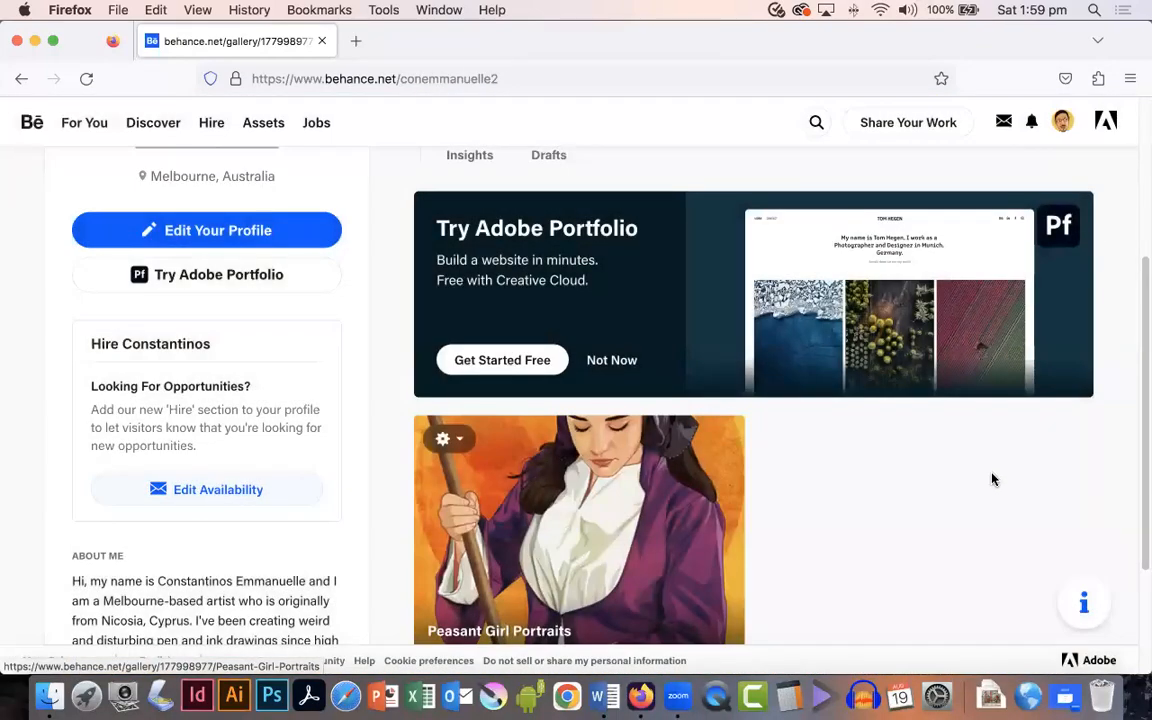